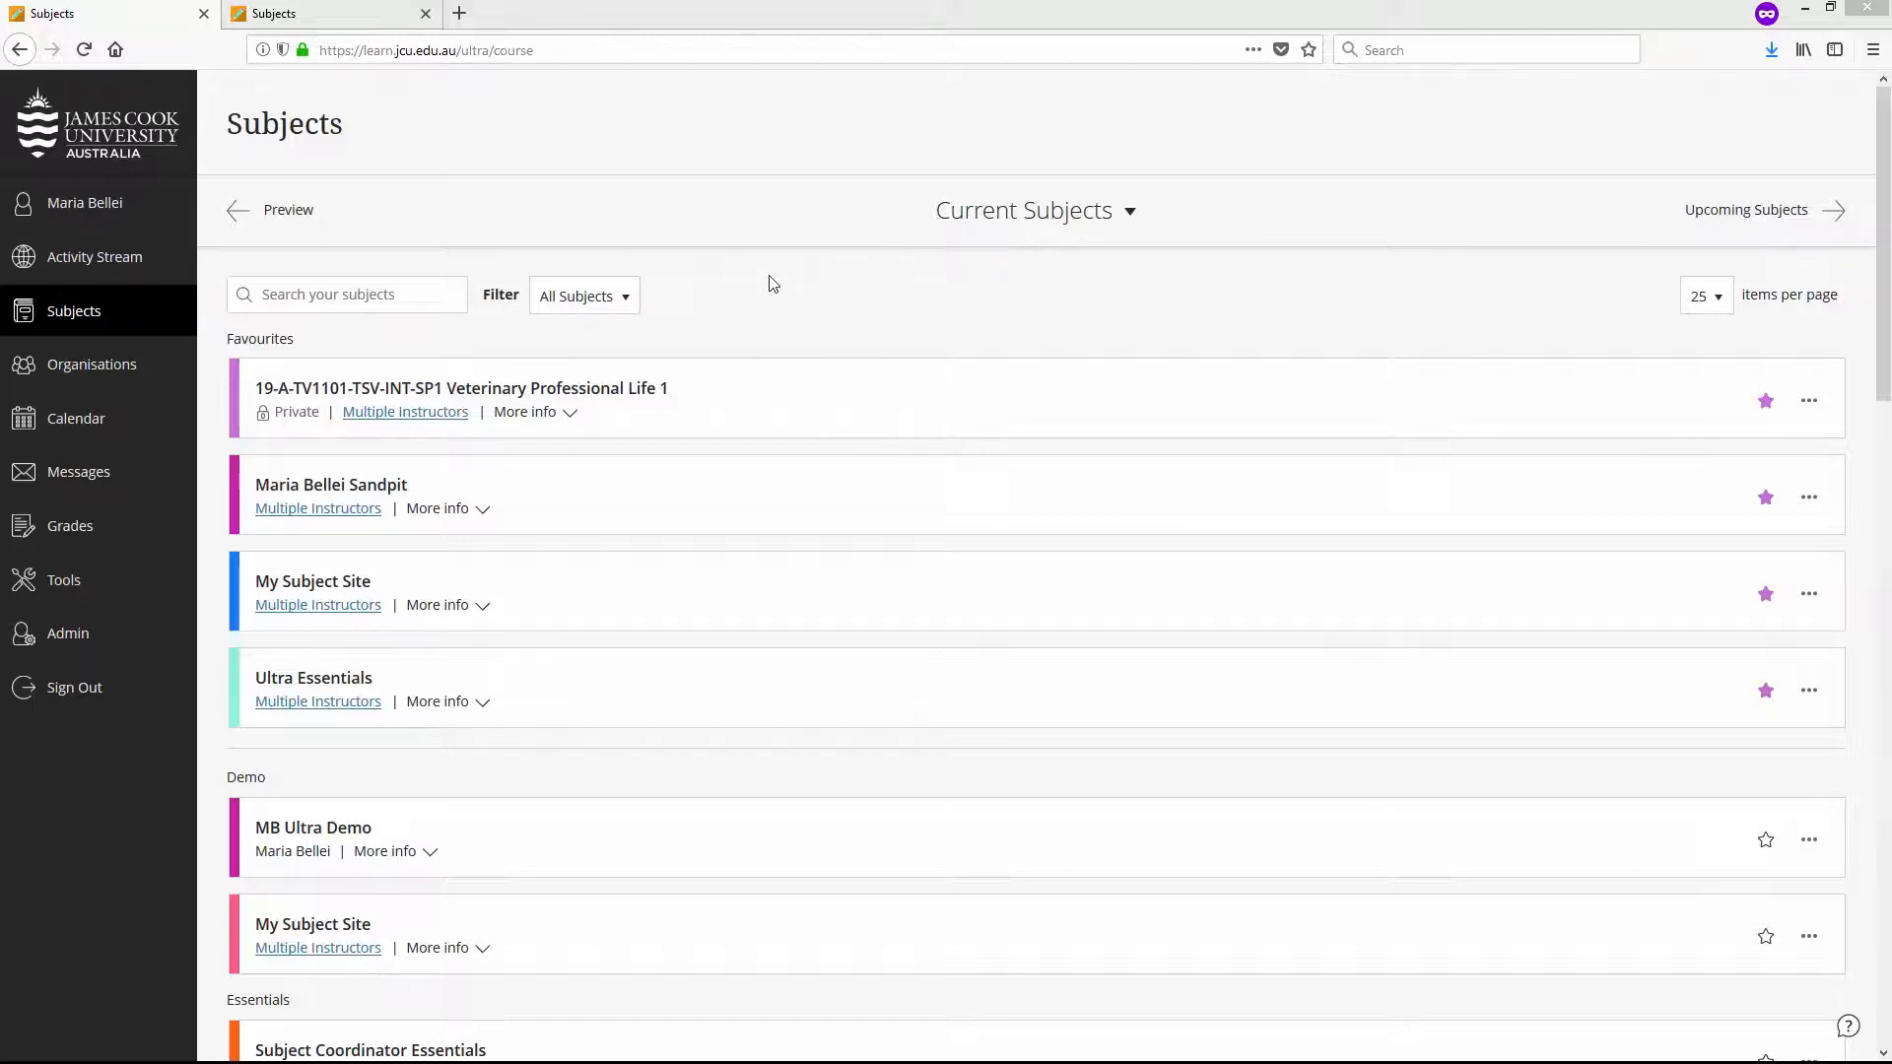
- In the student account's session, open the MB Ultra Demo subject and look over its Subject Grades, then close the subject
left_click(335, 12)
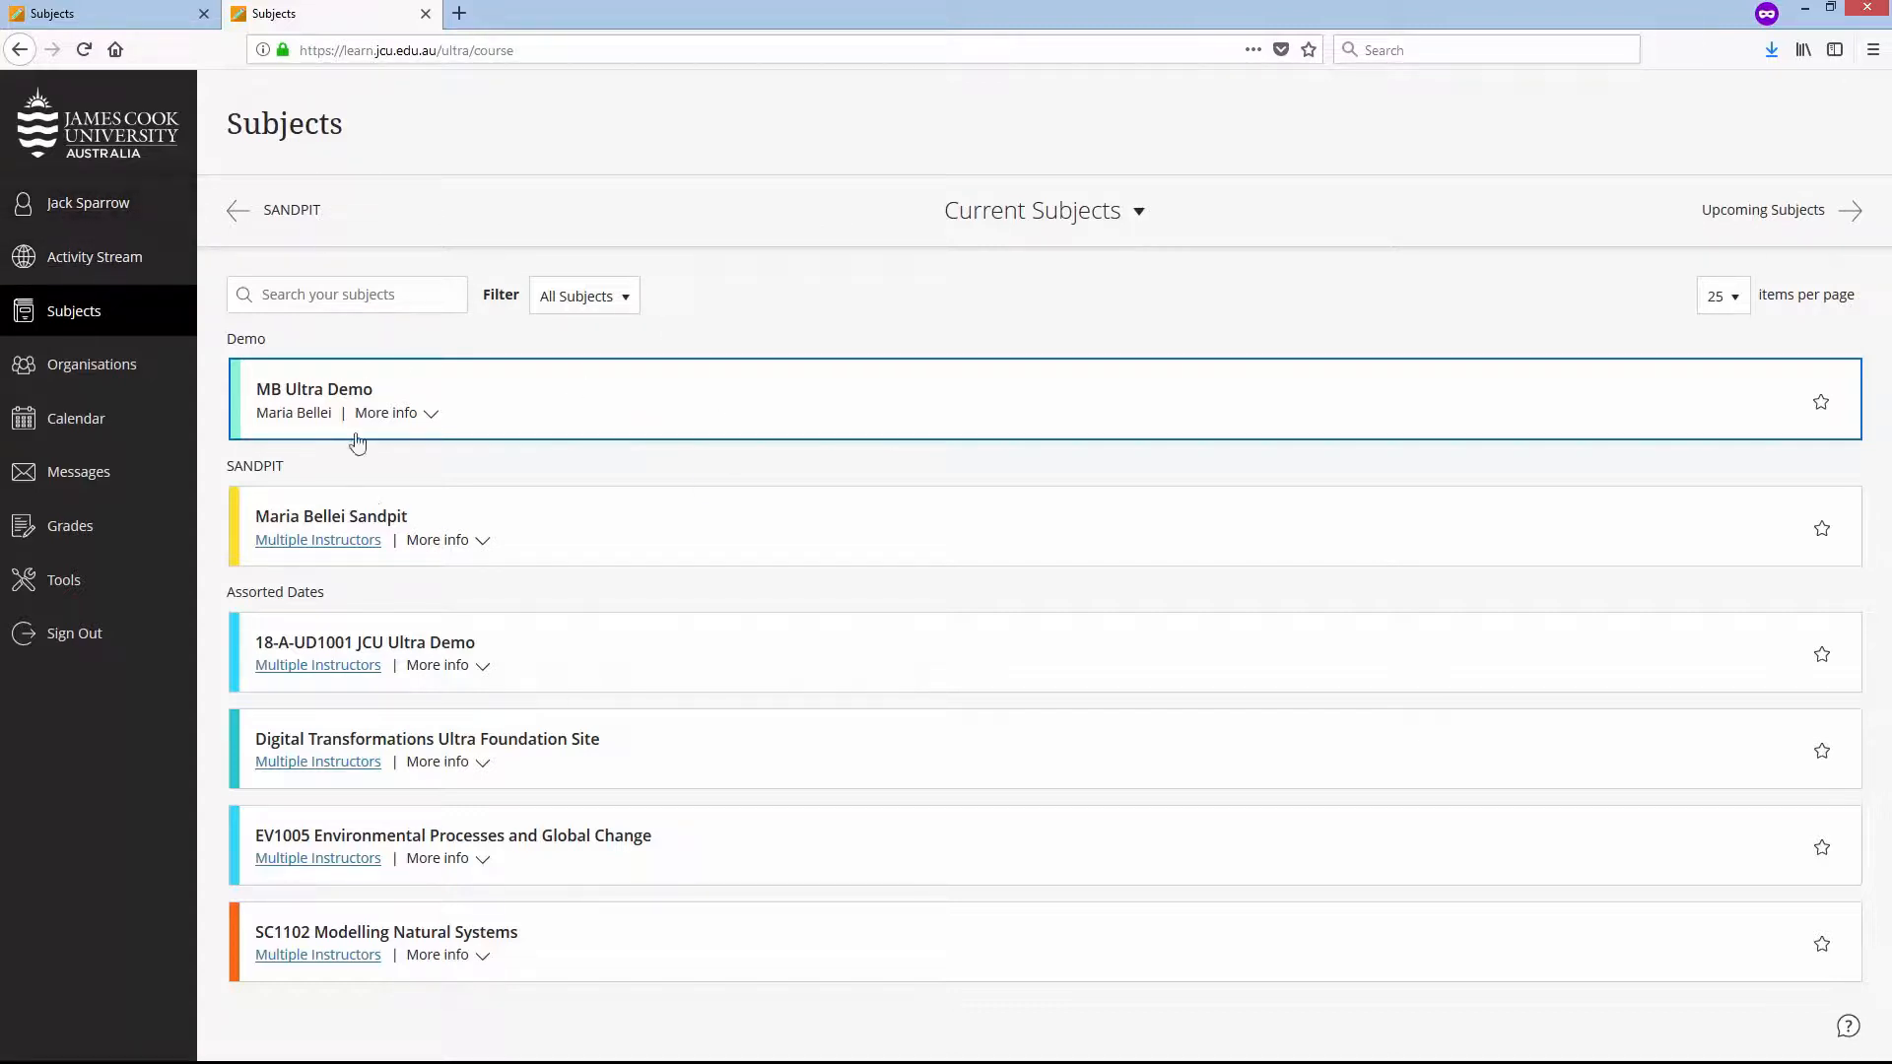
left_click(388, 517)
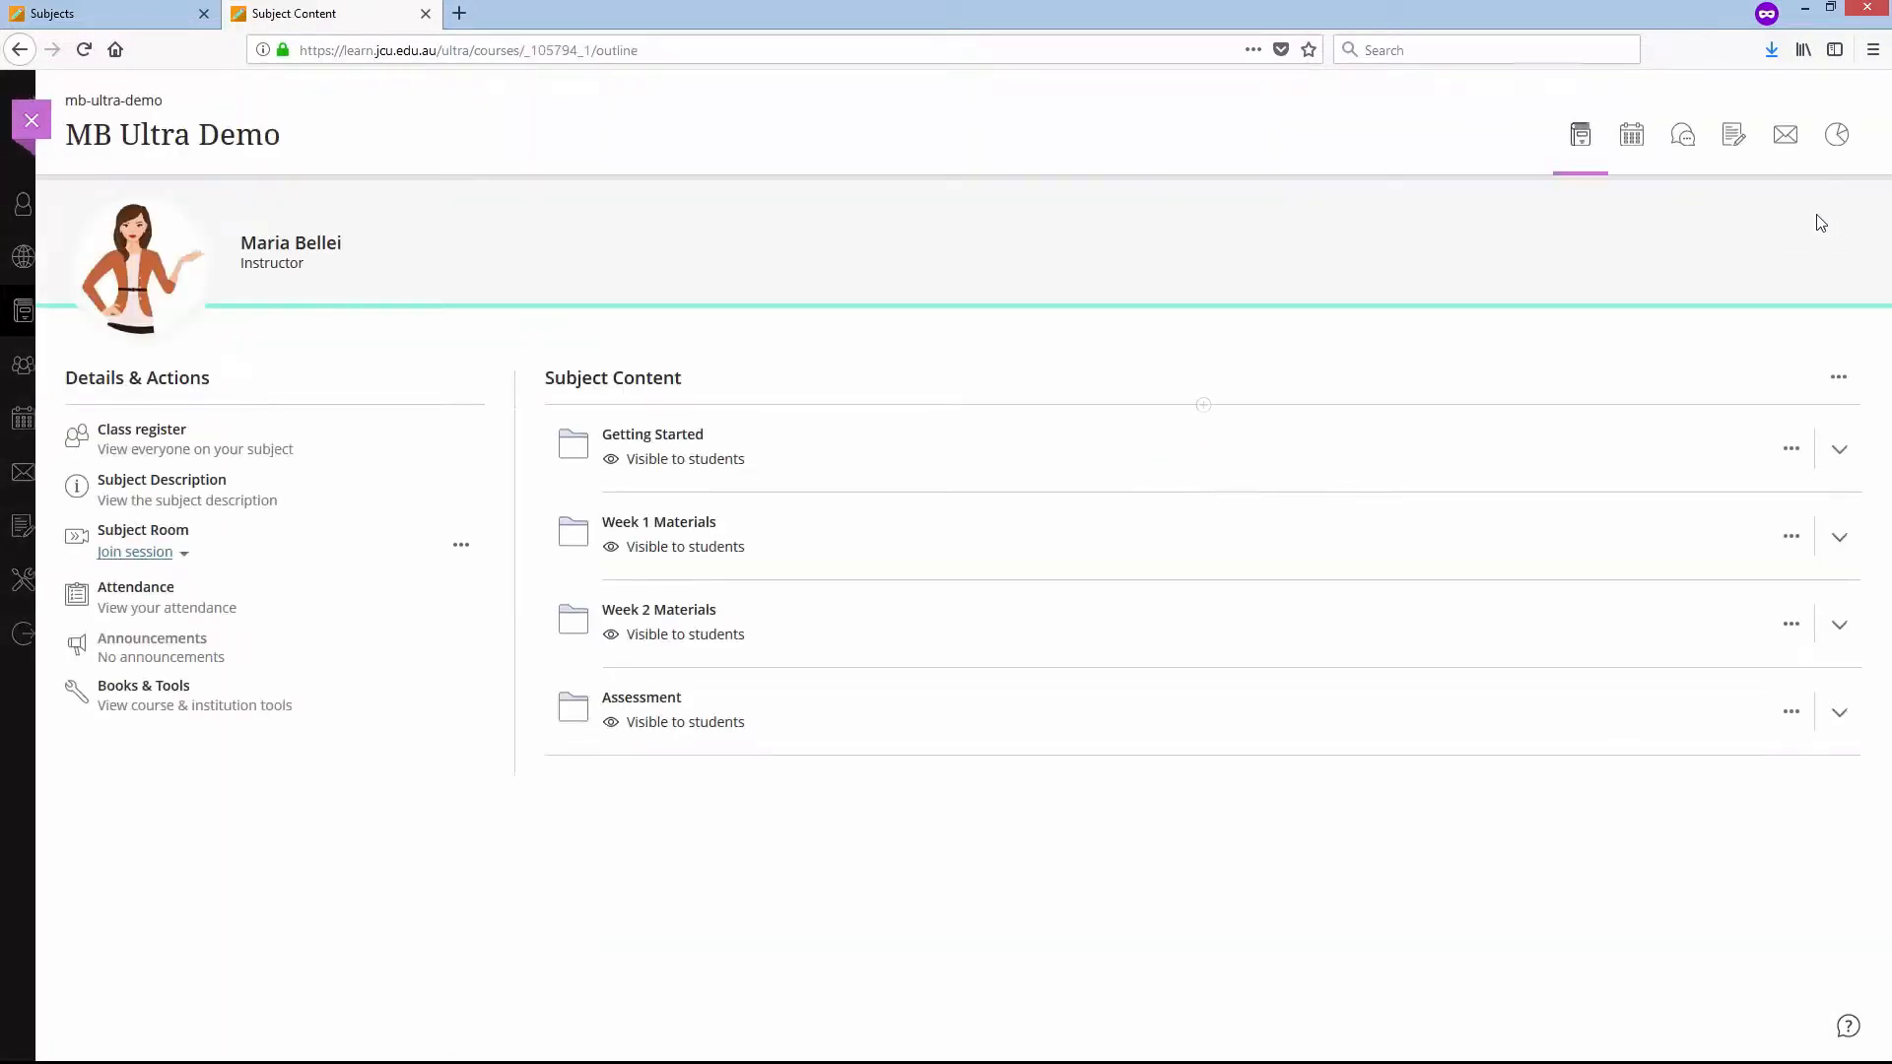
left_click(1734, 135)
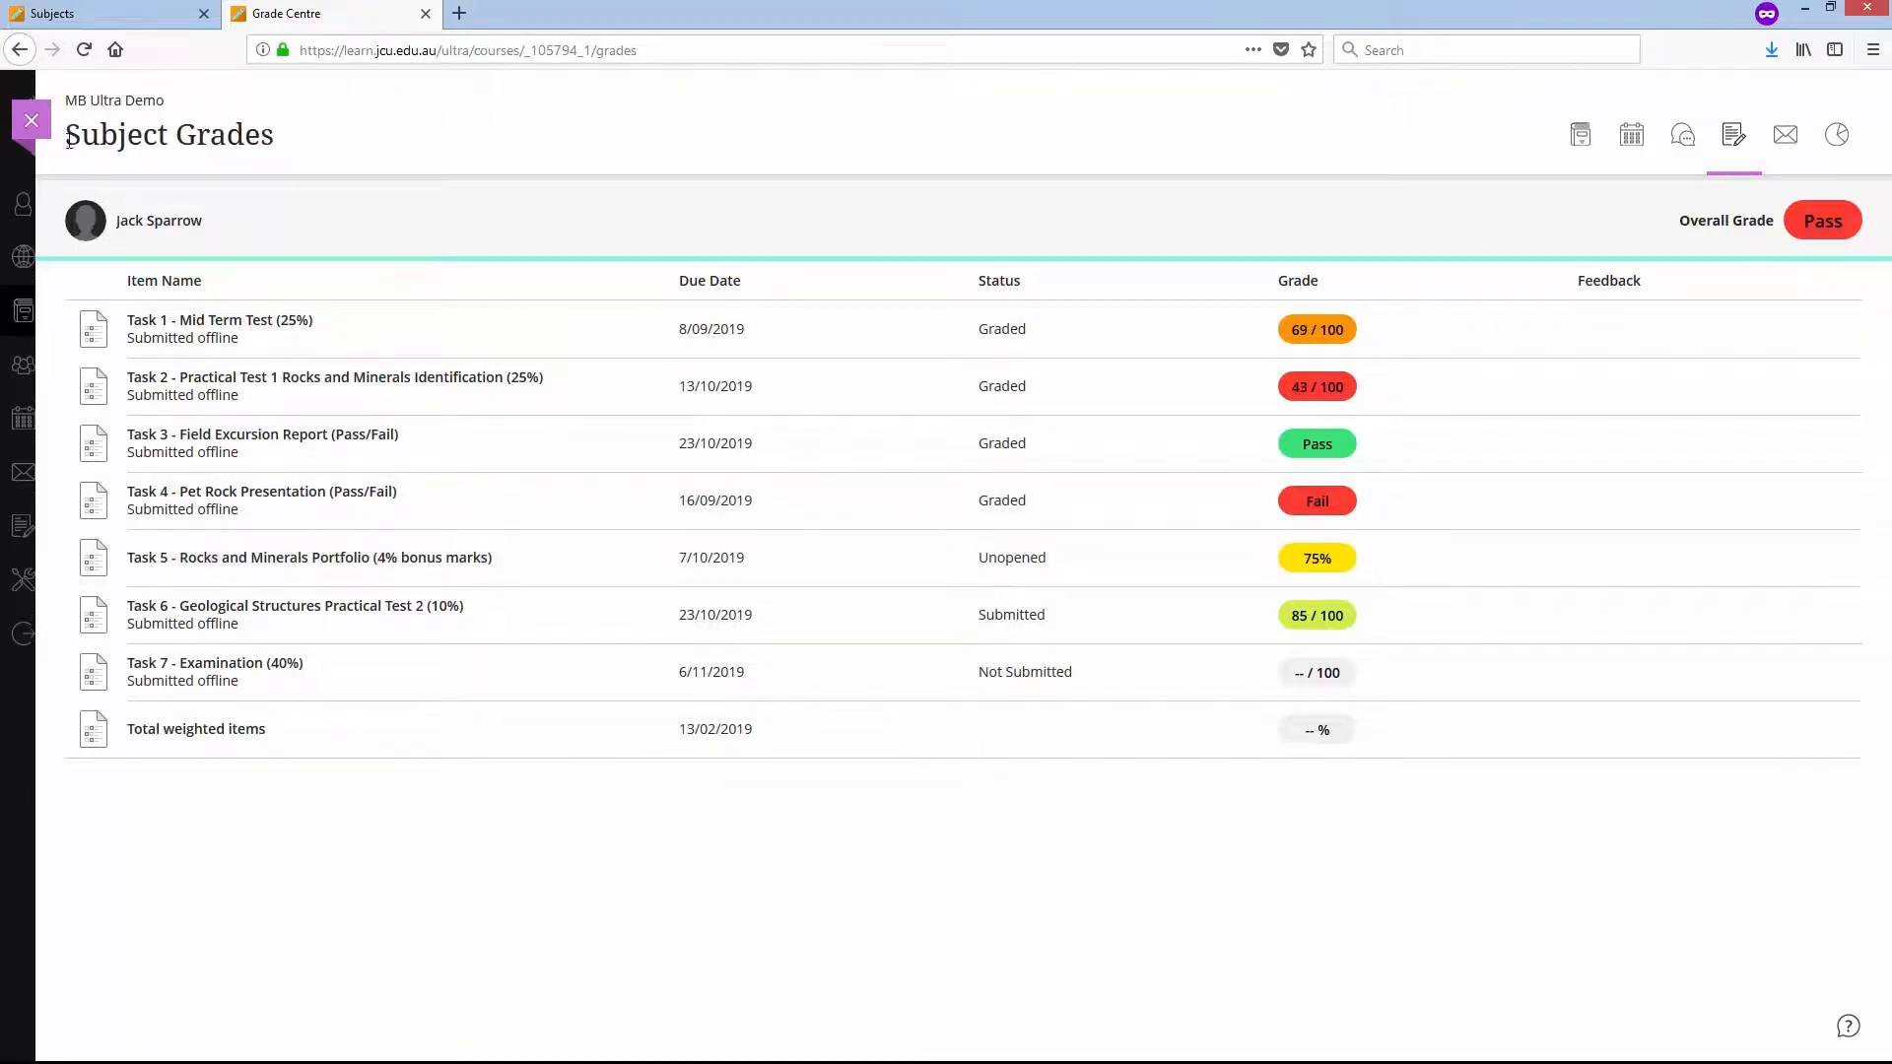
left_click(31, 120)
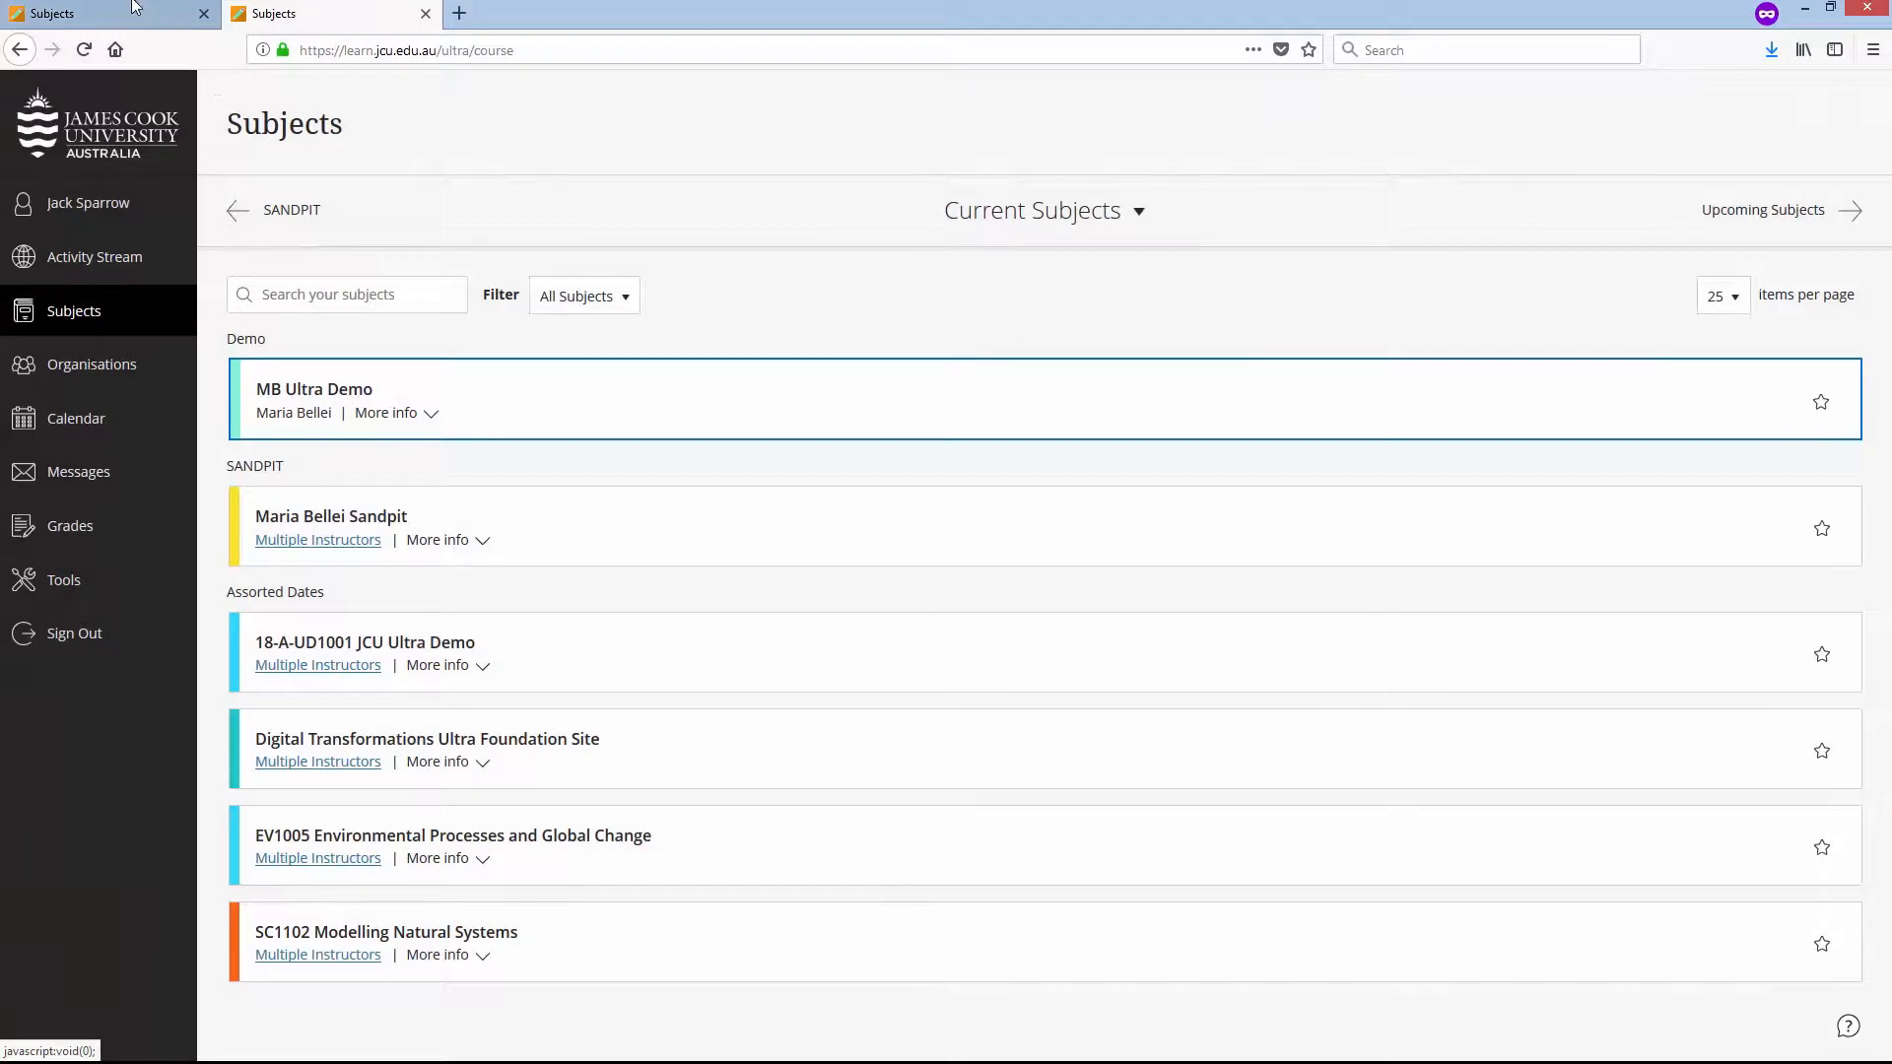
- In the instructor session's MB Ultra Demo Grade Centre, move Overall grade below Total weighted items and view the gradebook as a grid
left_click(135, 7)
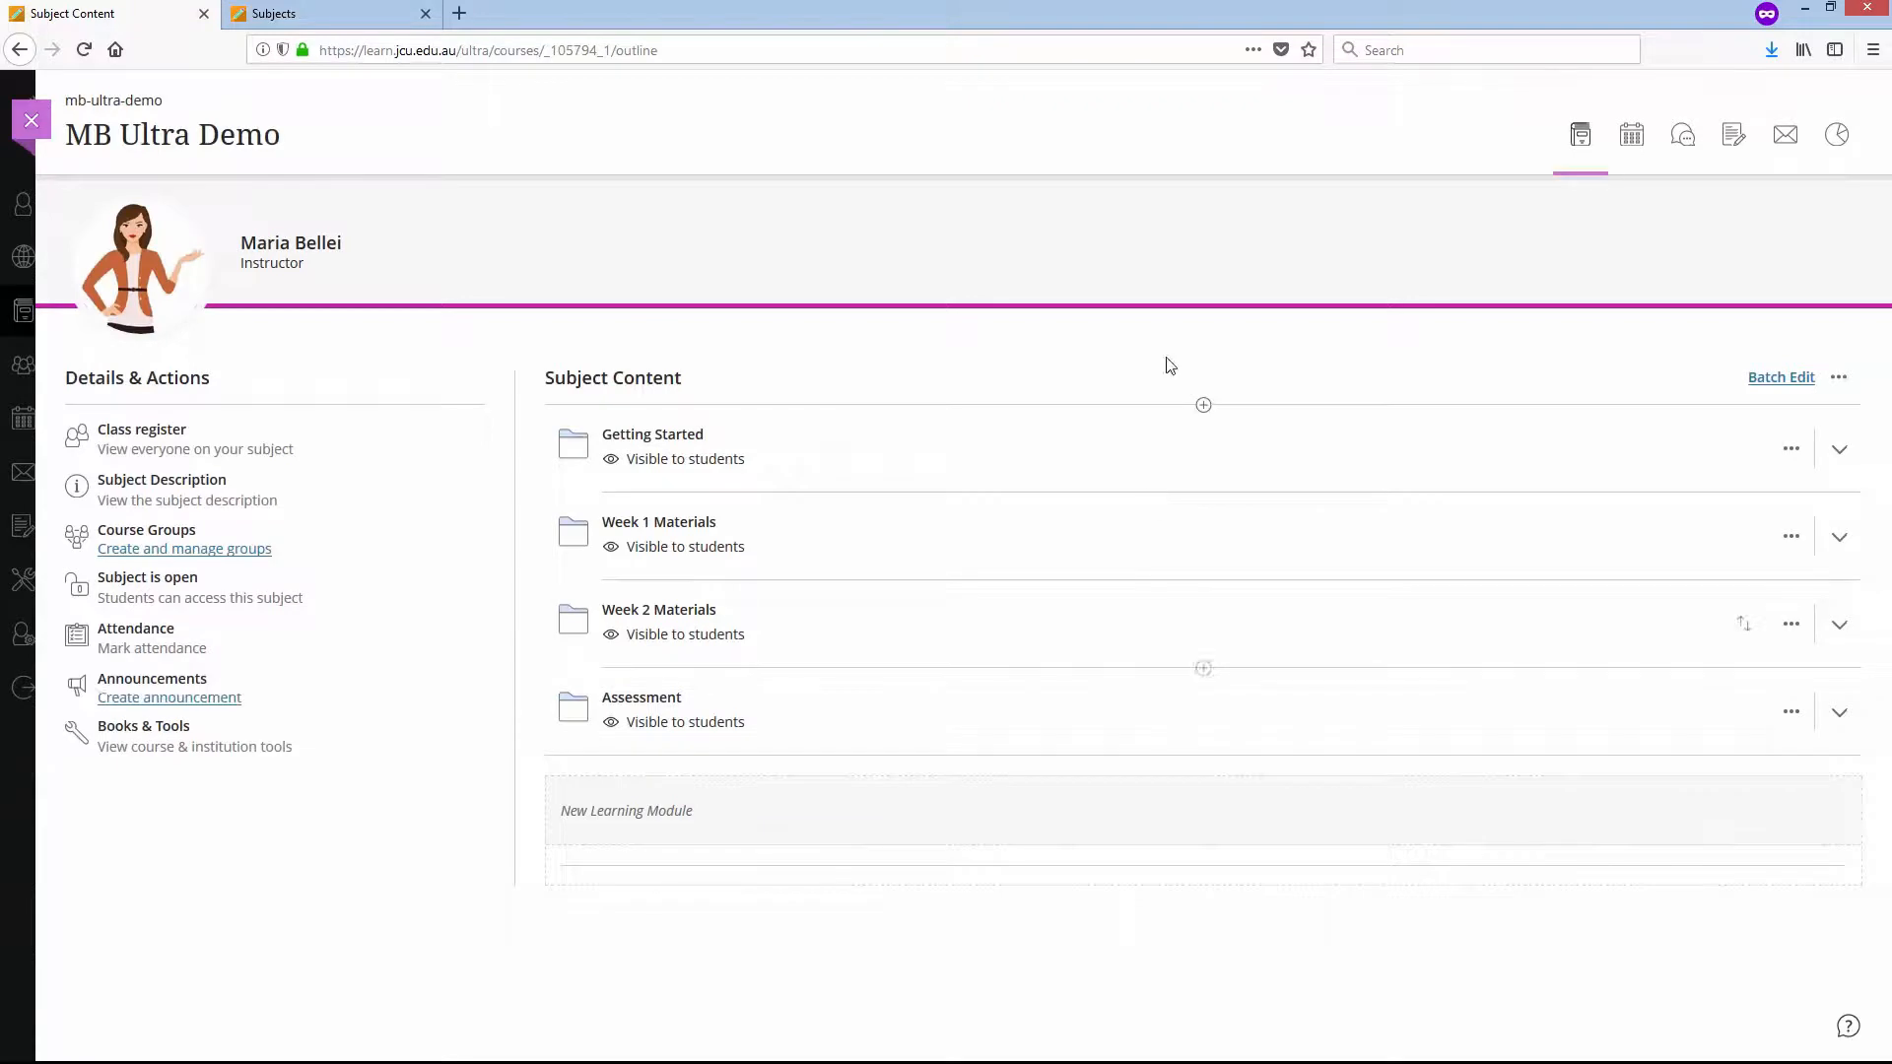
left_click(1733, 134)
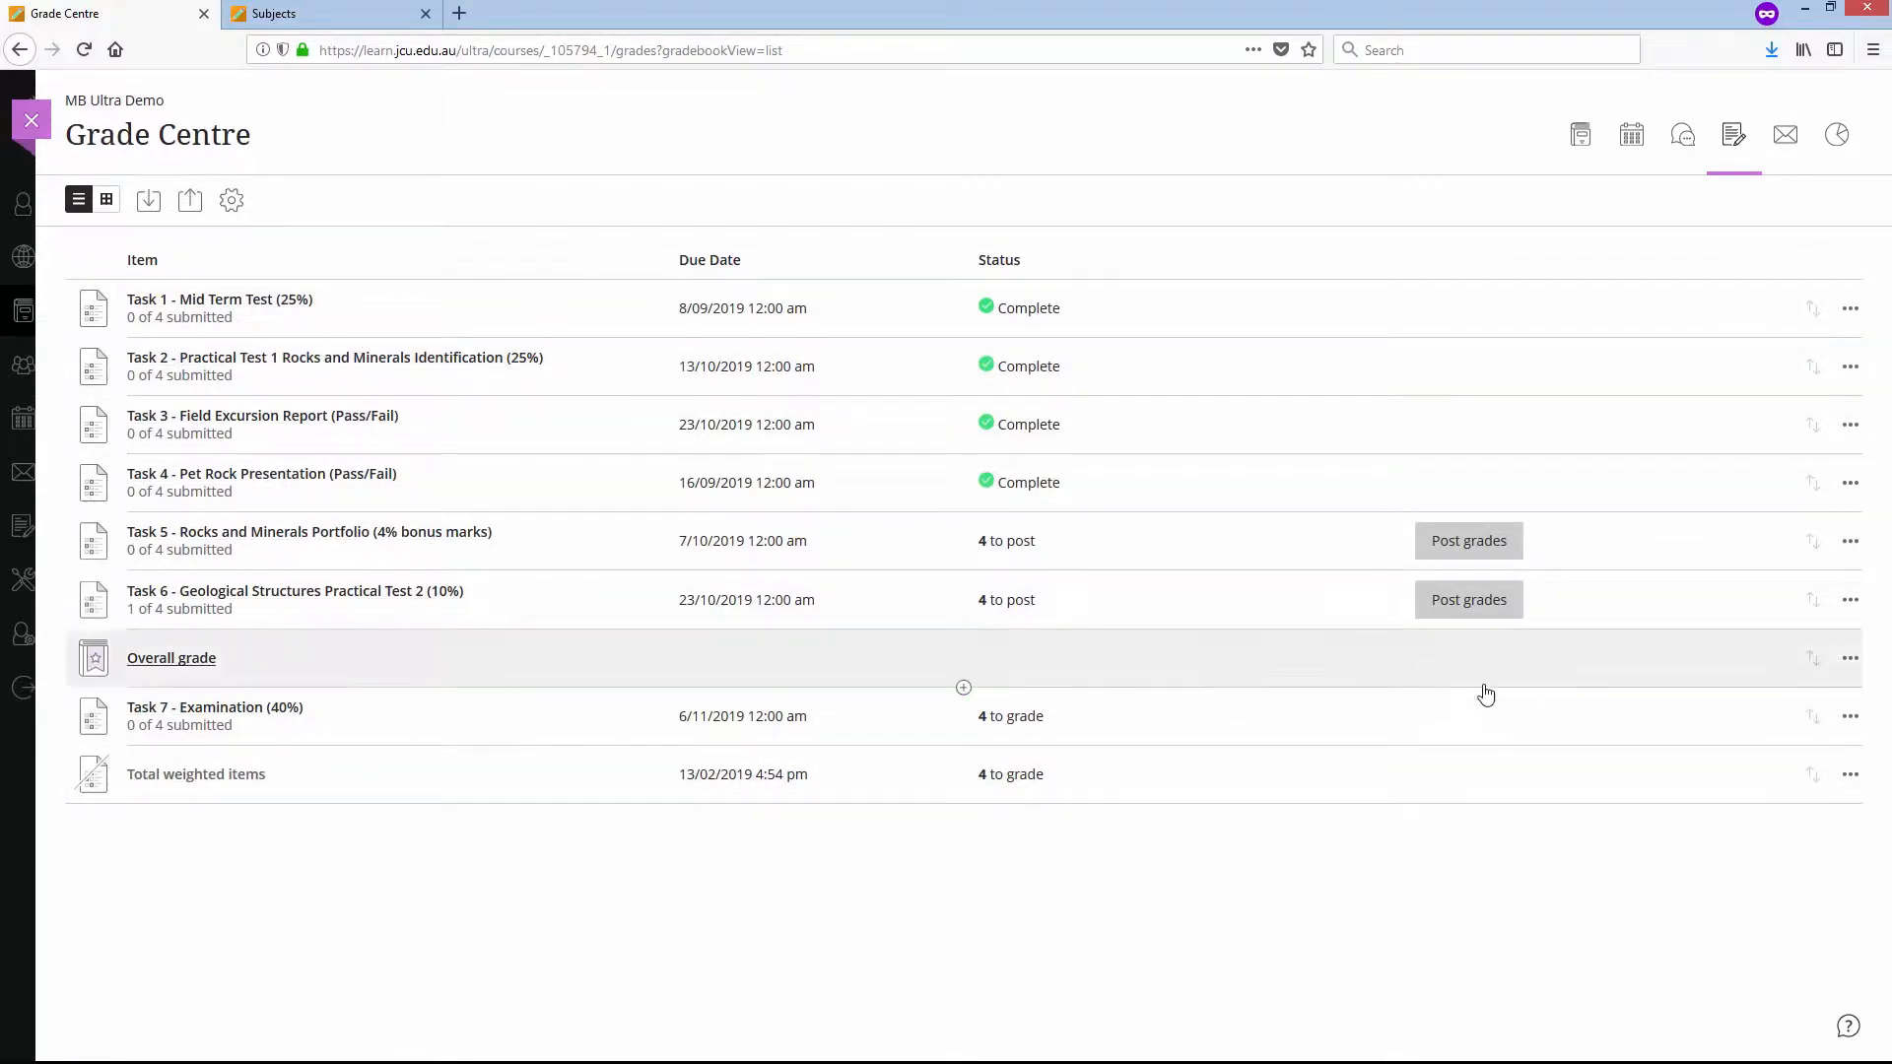
left_click_drag(1817, 666, 1818, 806)
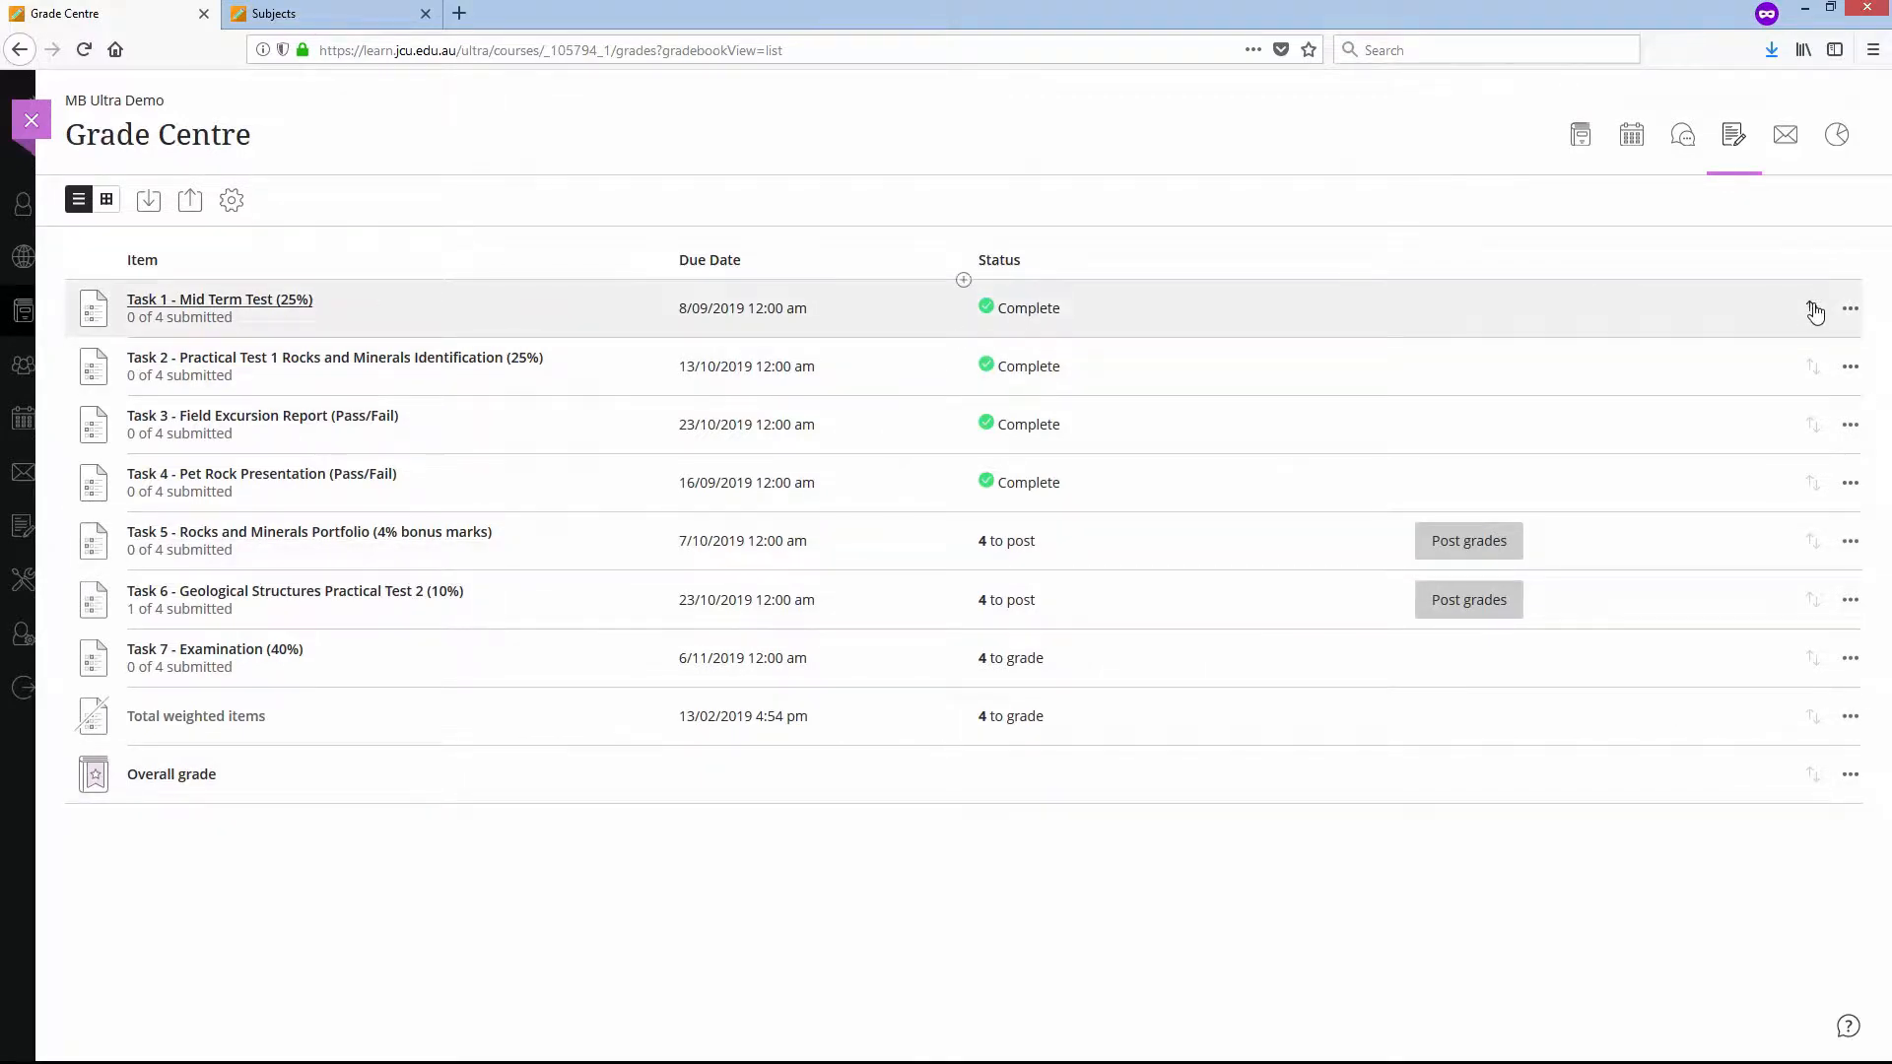
mouse_move(1815, 311)
left_mouse_down()
mouse_move(1816, 424)
mouse_move(1807, 290)
left_mouse_up()
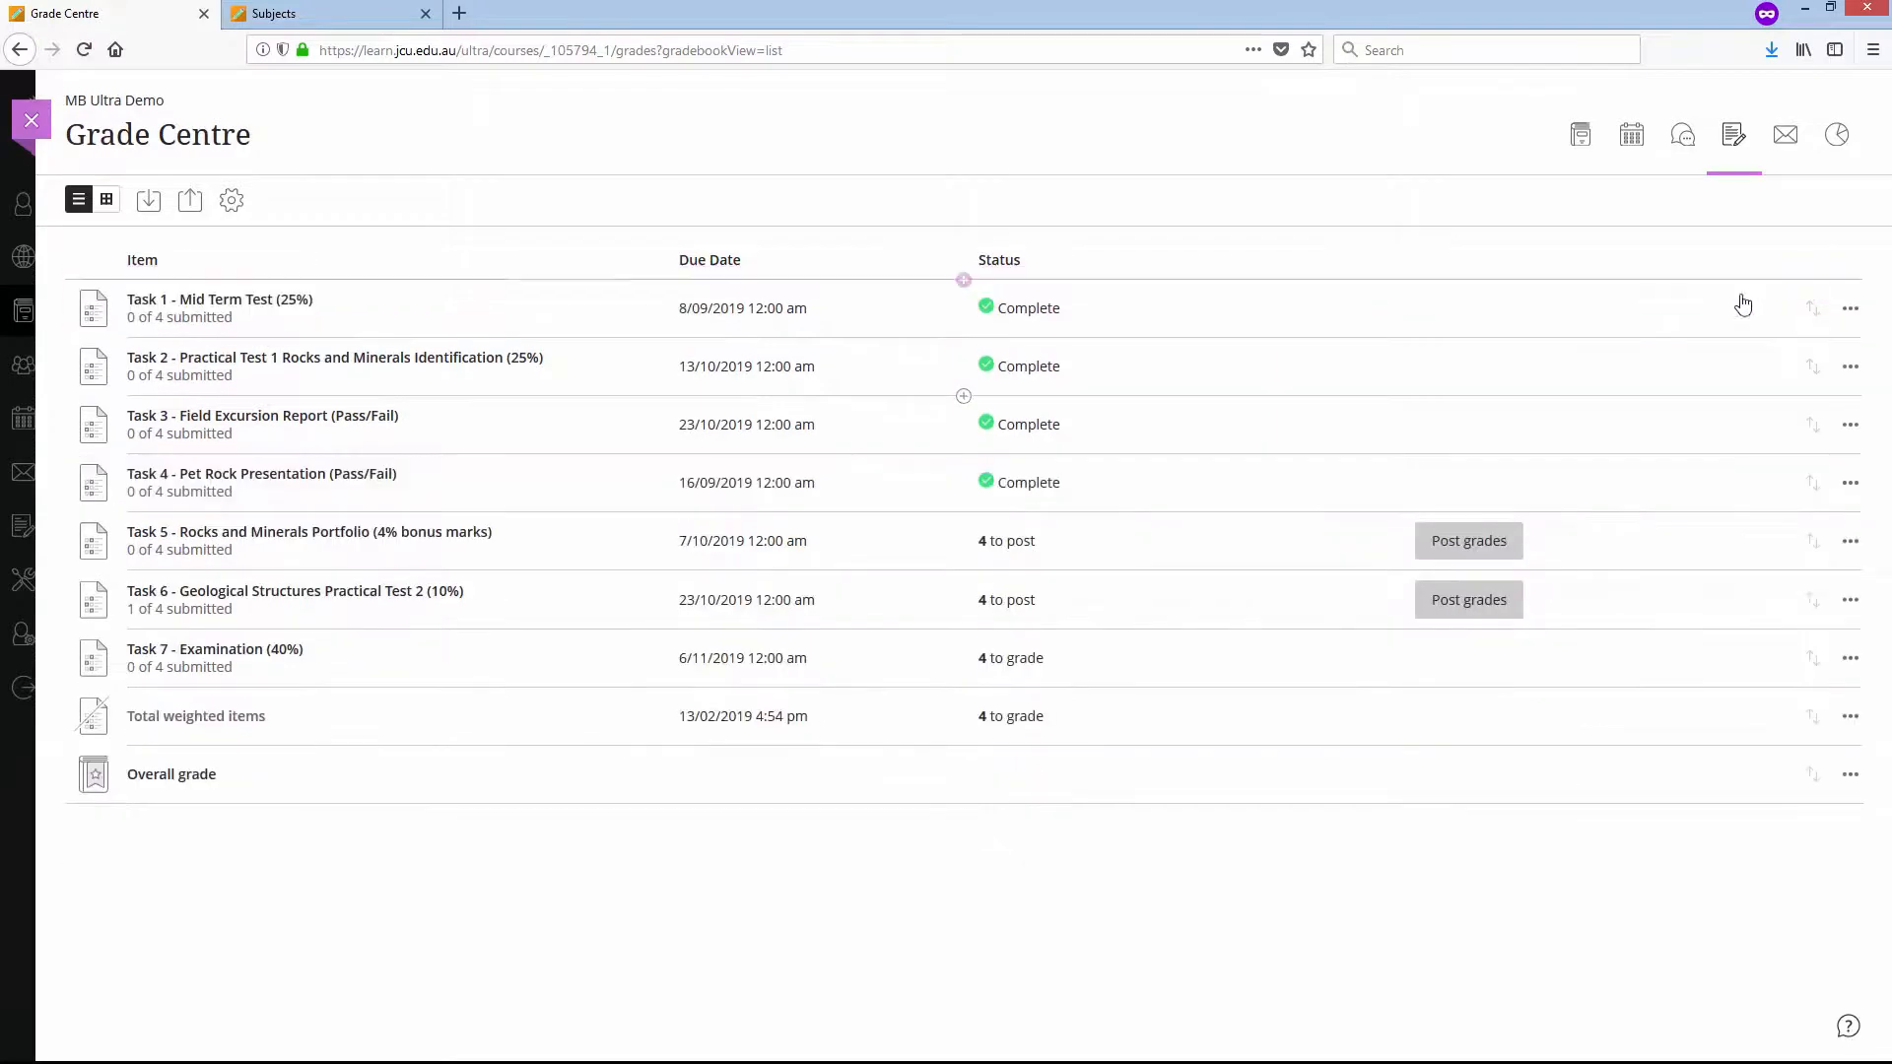
left_click(106, 199)
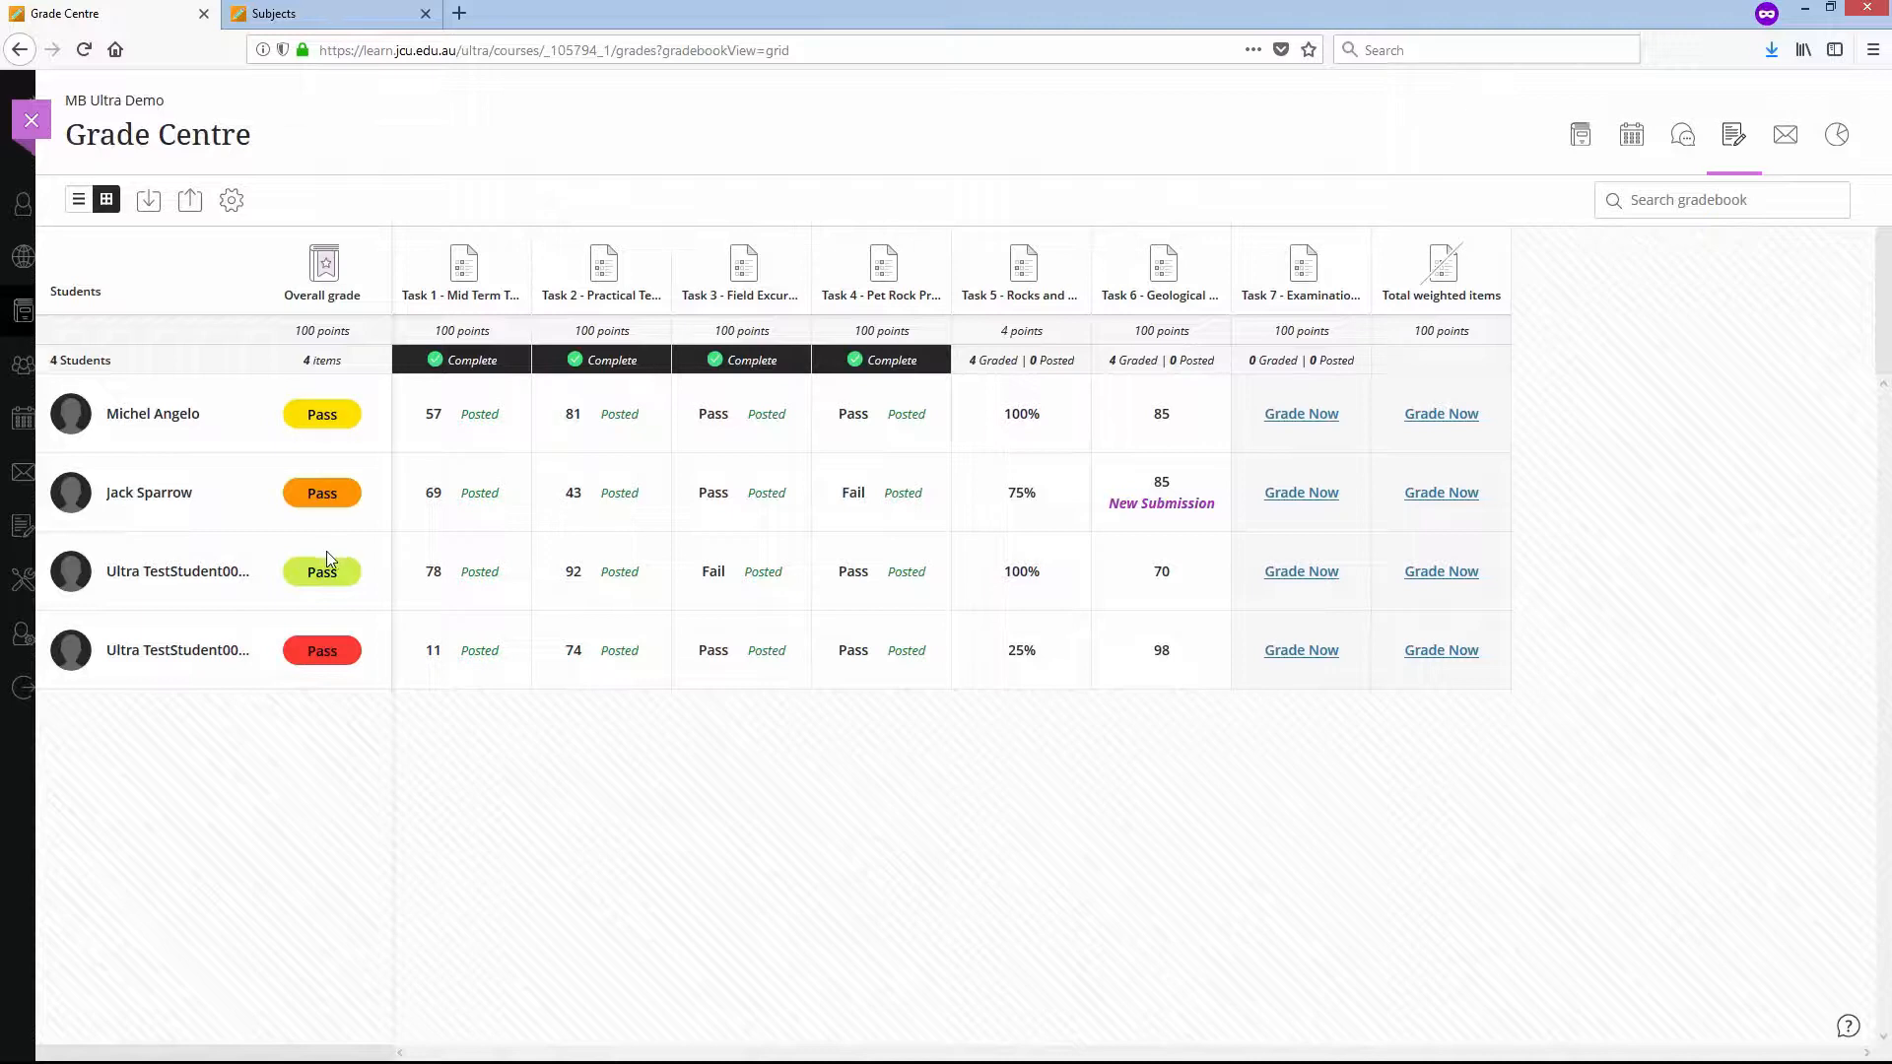
left_click(32, 120)
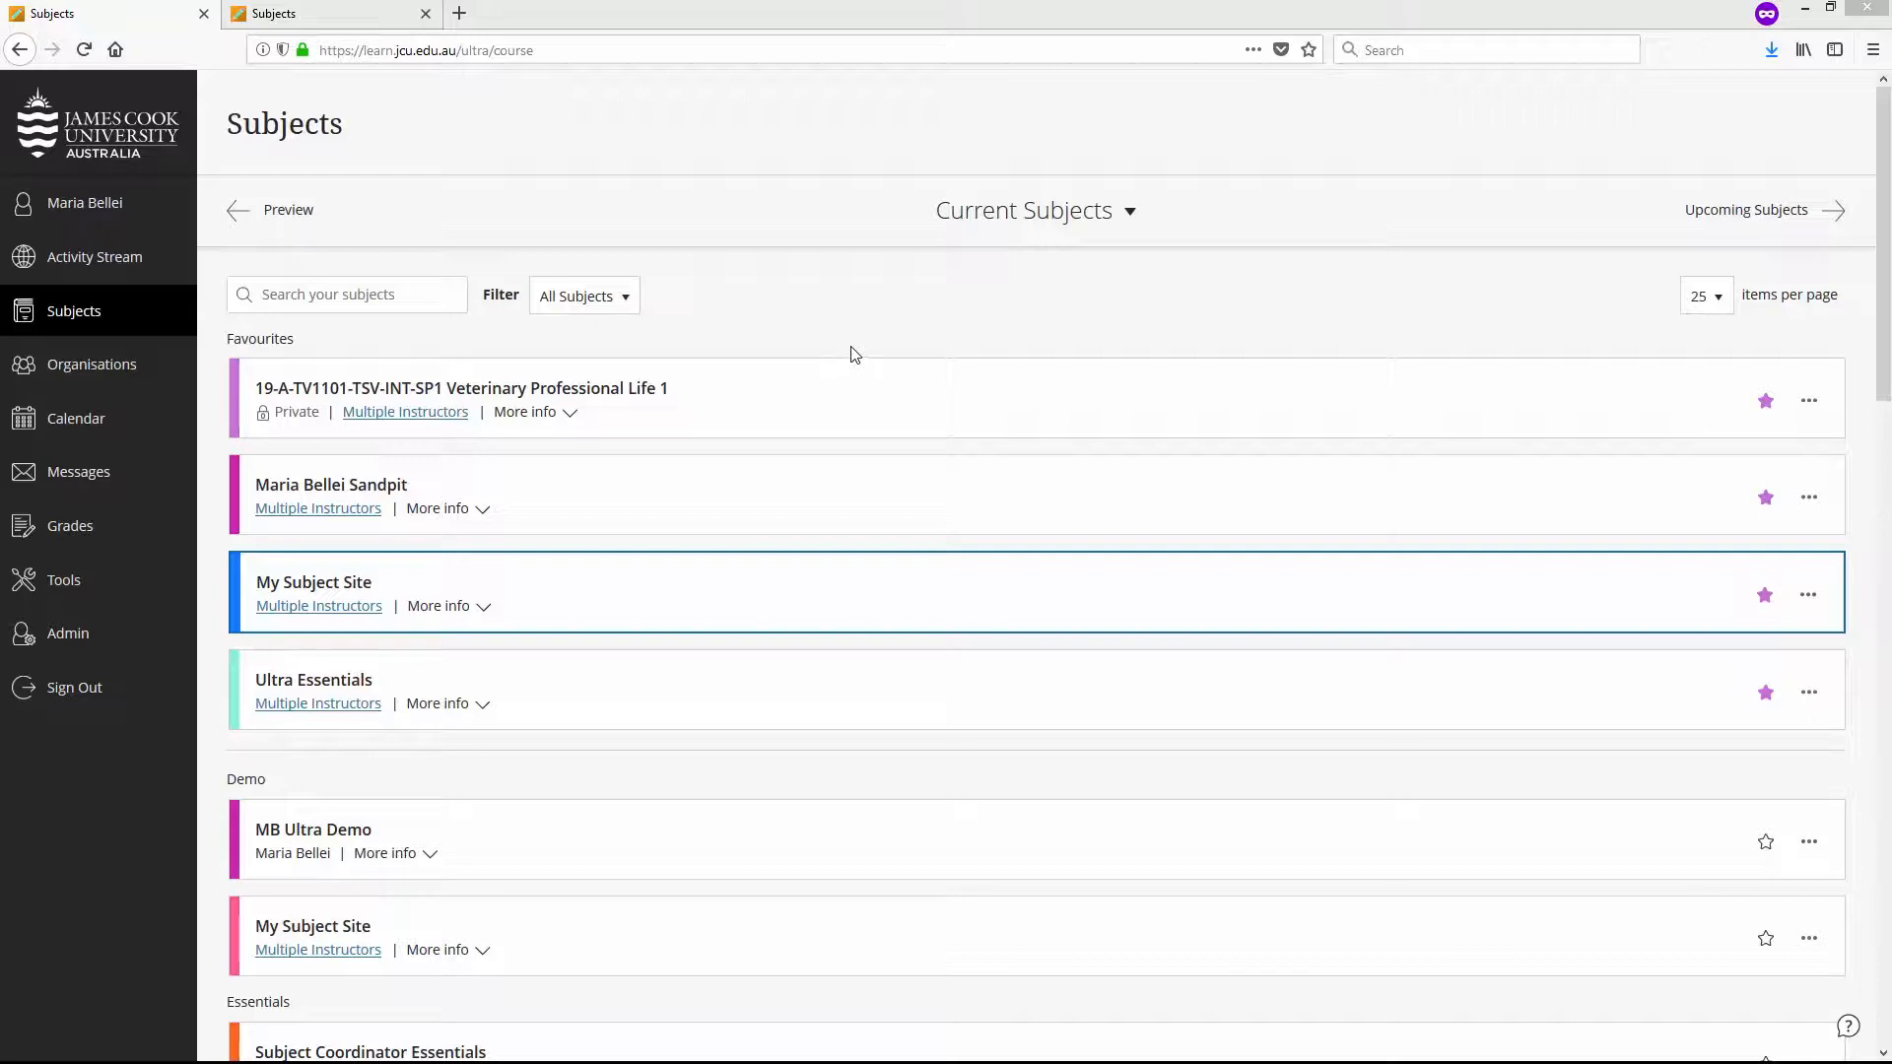
- In My Subject Site, create a folder named Assessment between Week 3 and Other resources, visible to students
left_click(355, 582)
left_click(398, 591)
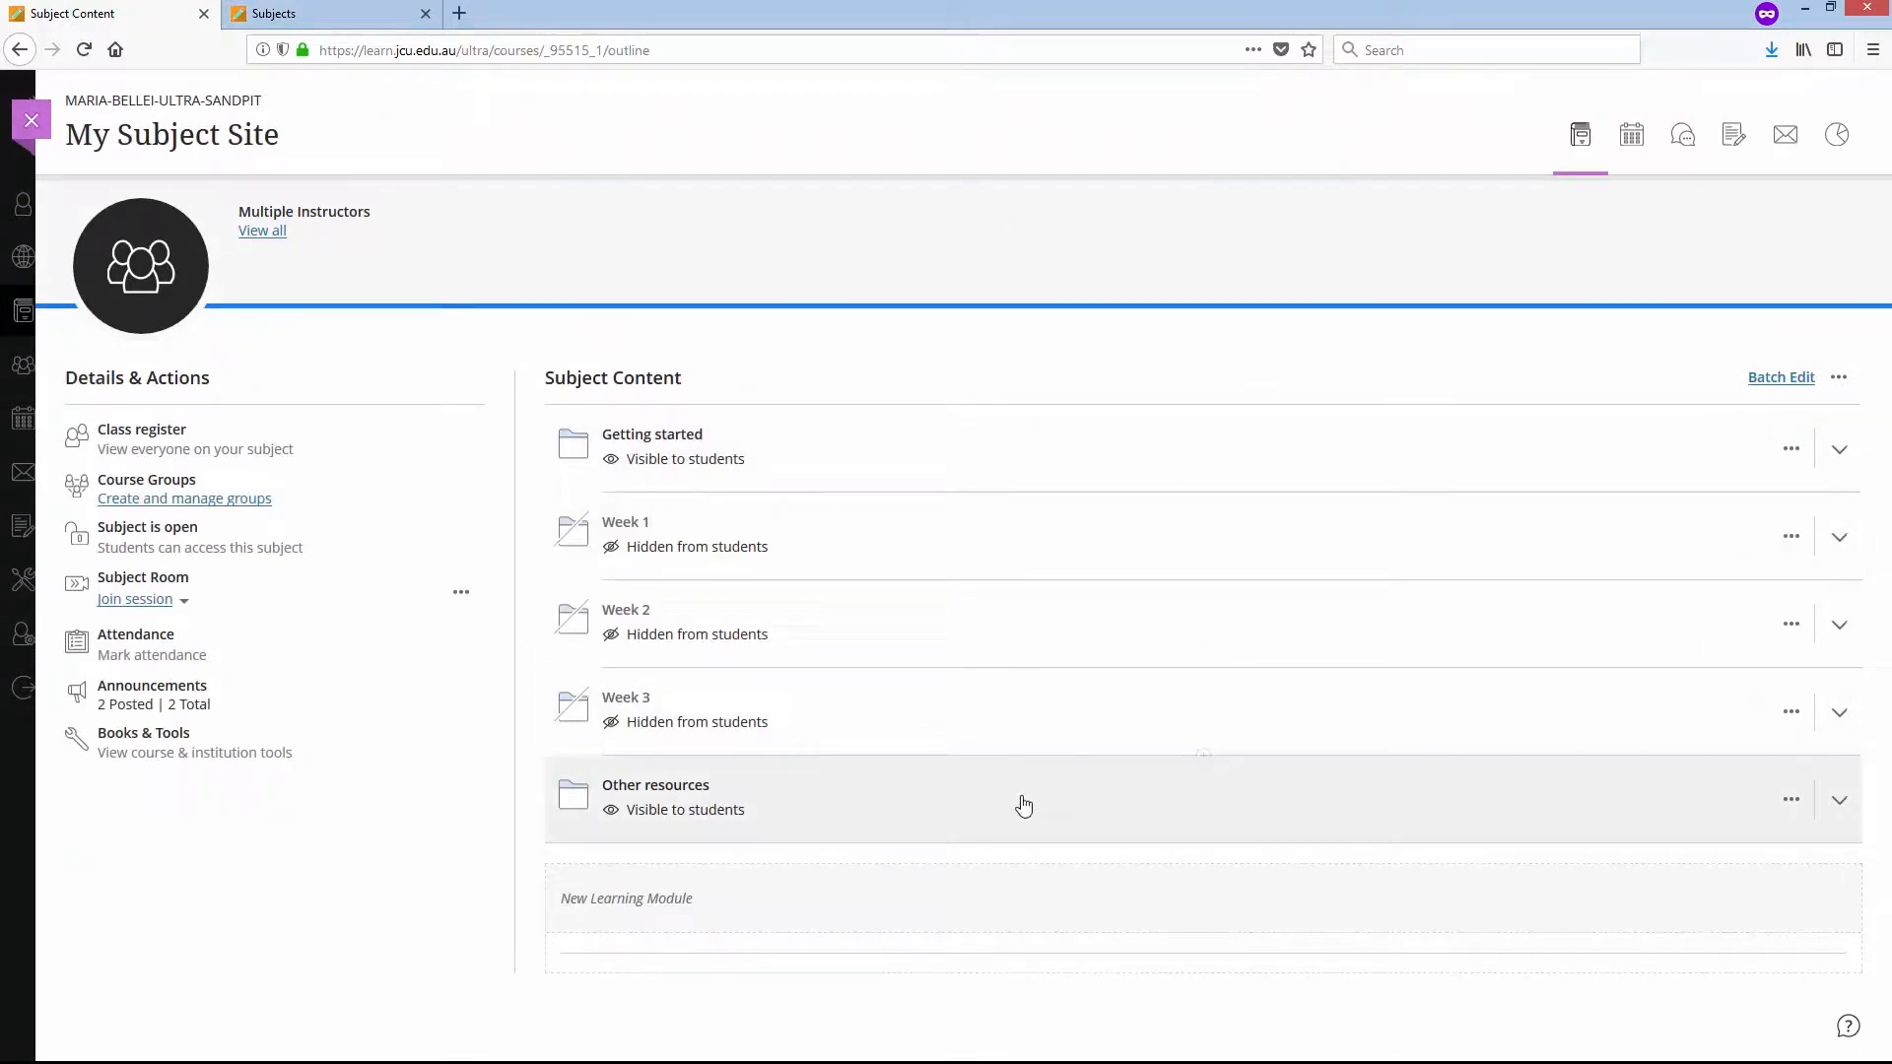
left_click(1203, 757)
left_click(749, 793)
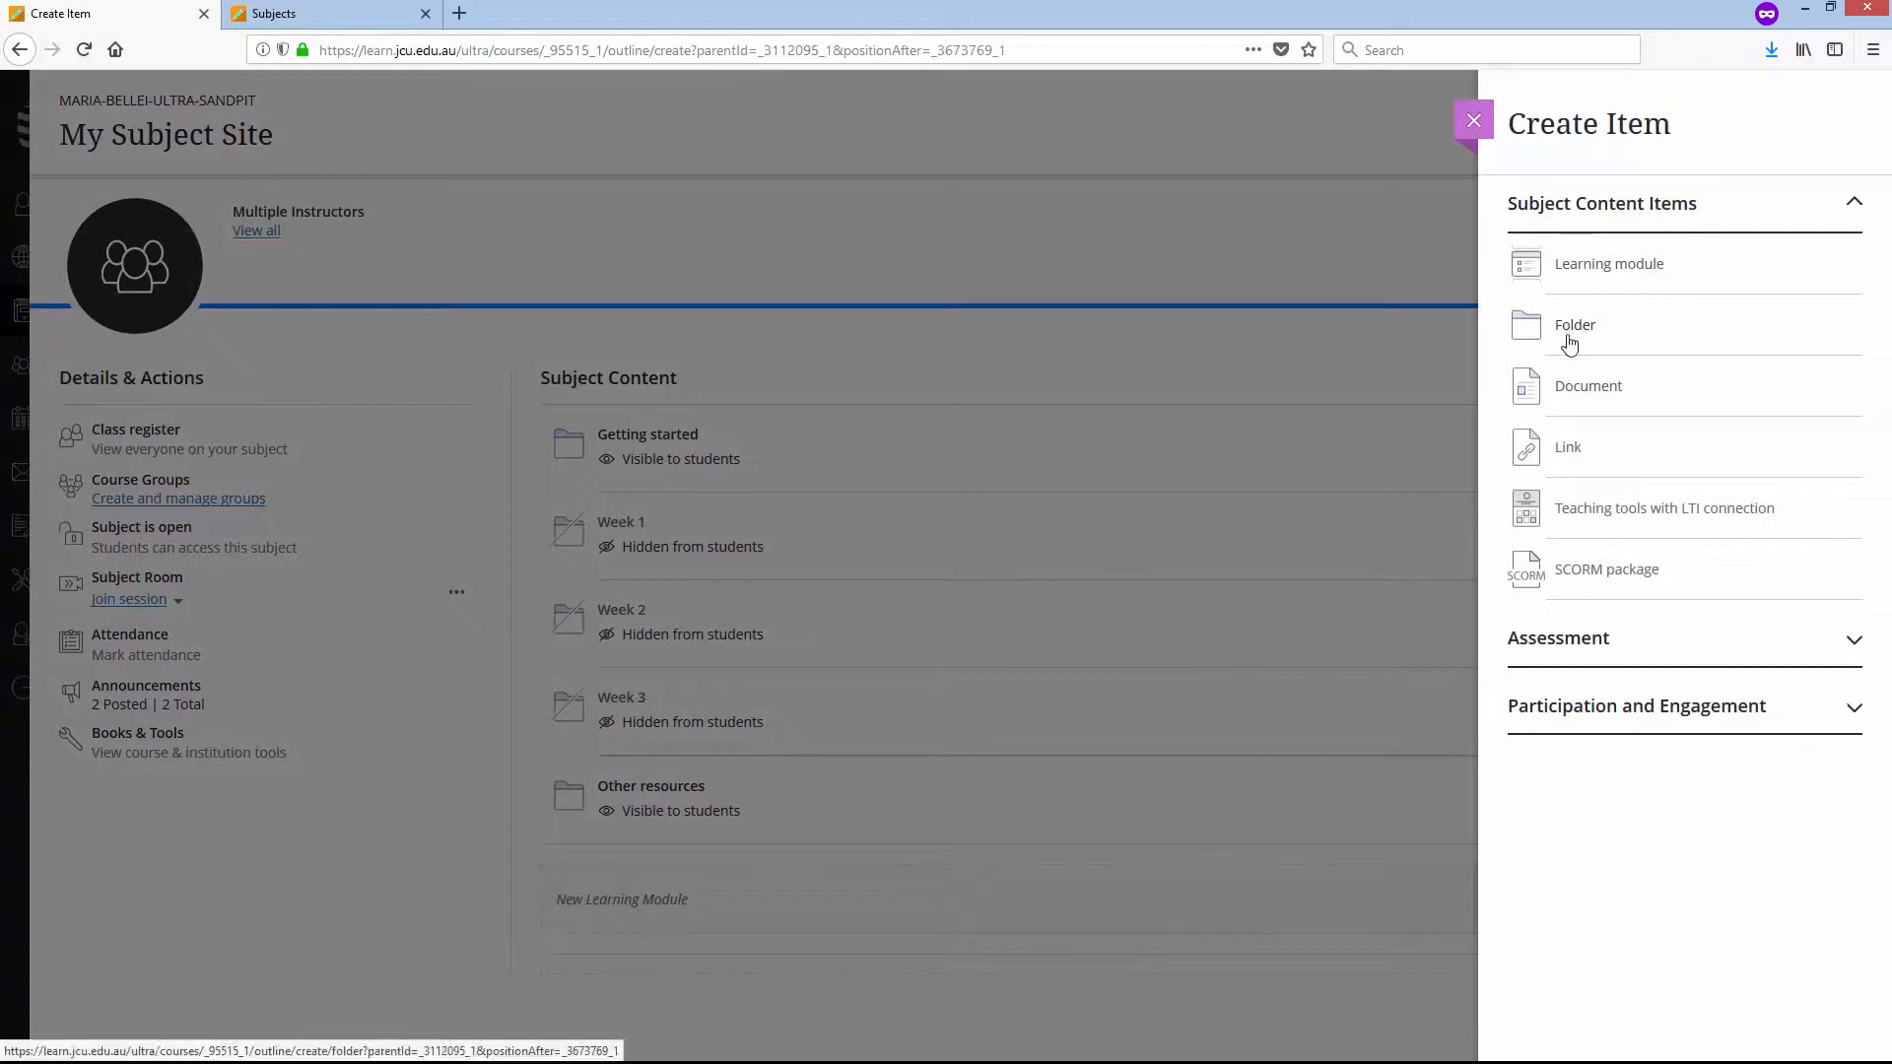
left_click(1566, 331)
type("Ass")
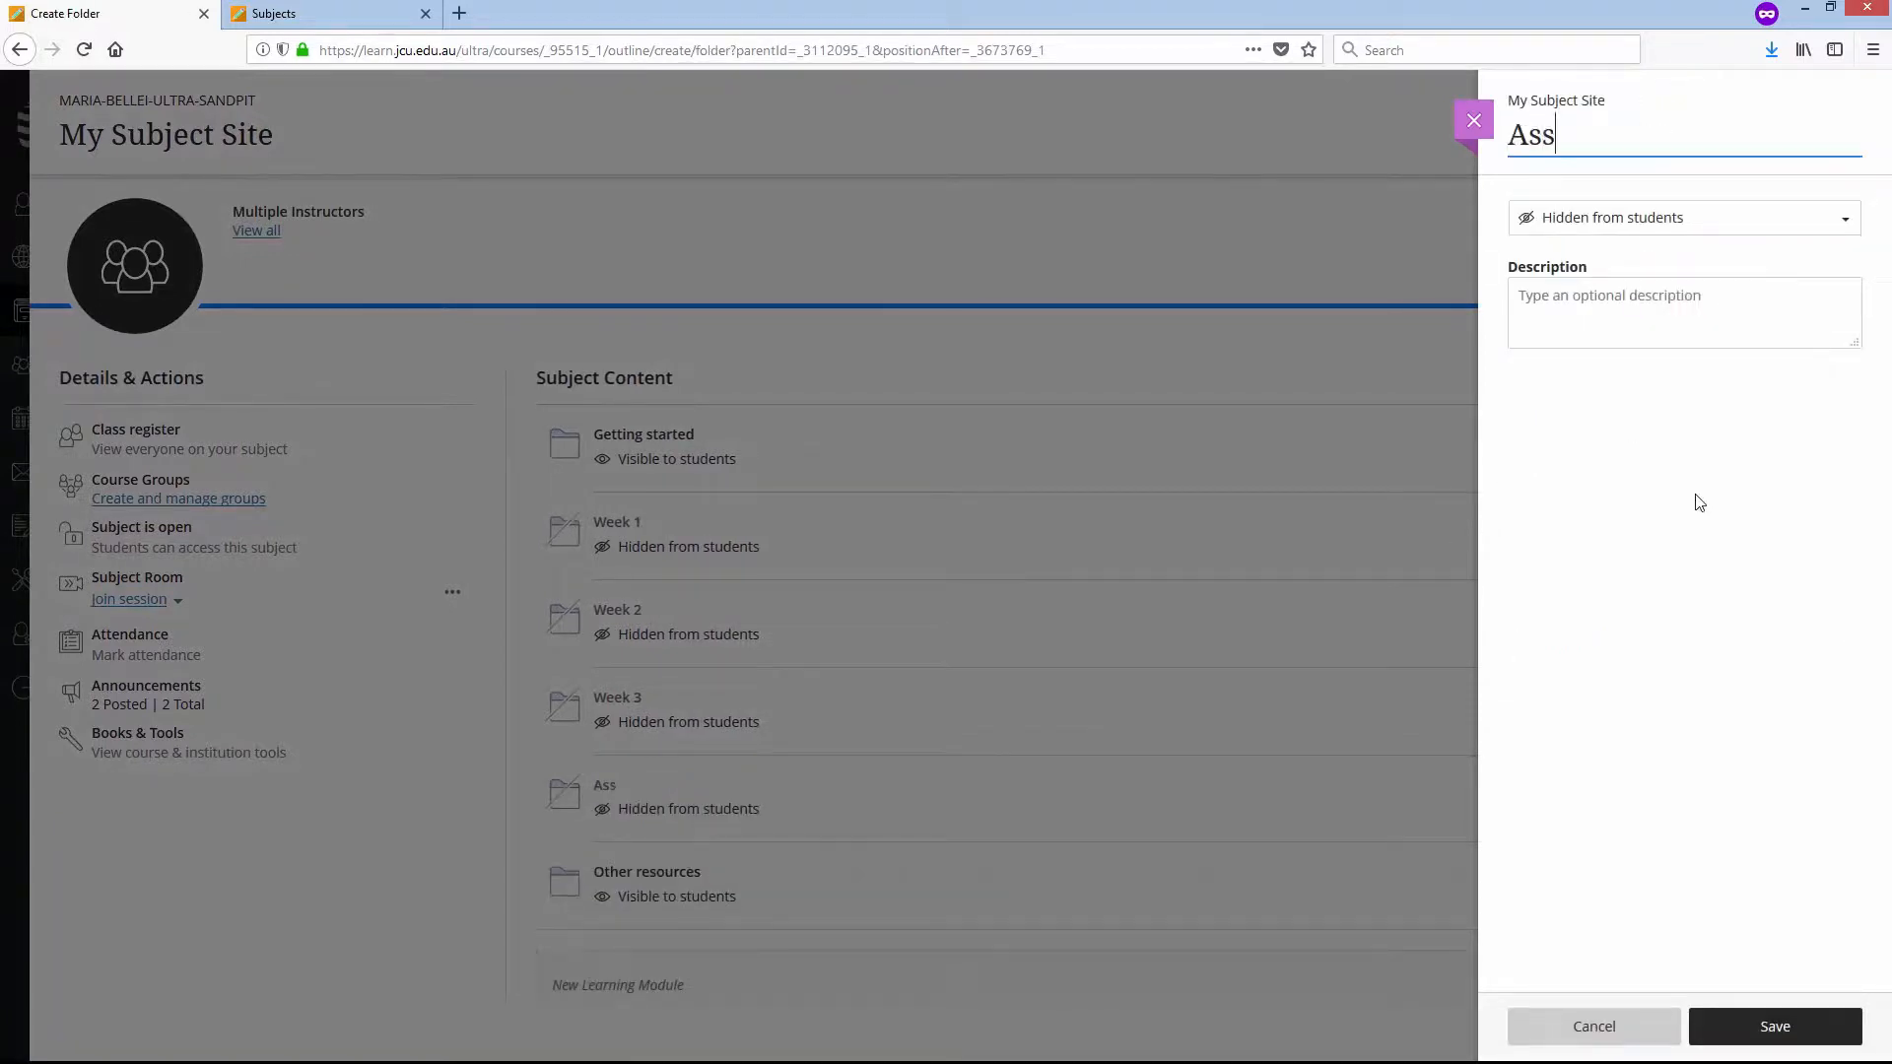
type("essment")
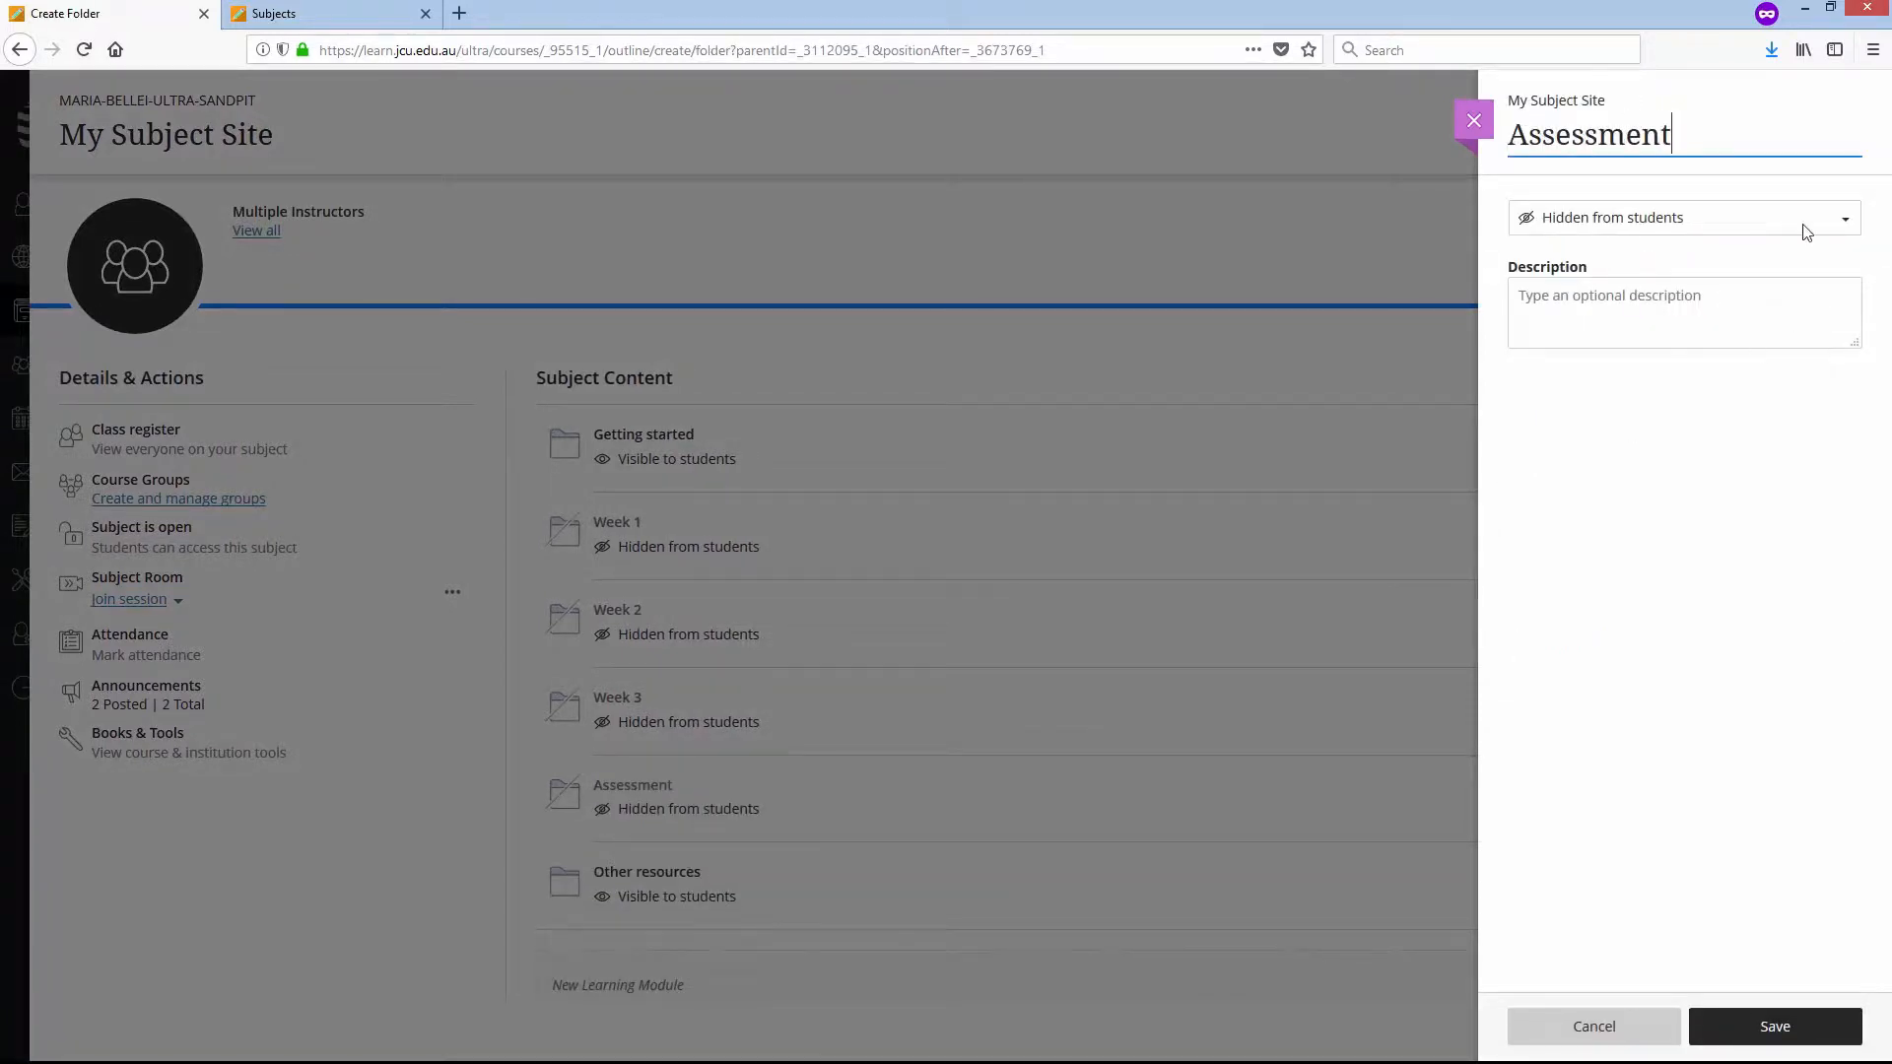
left_click(1844, 218)
left_click(1651, 258)
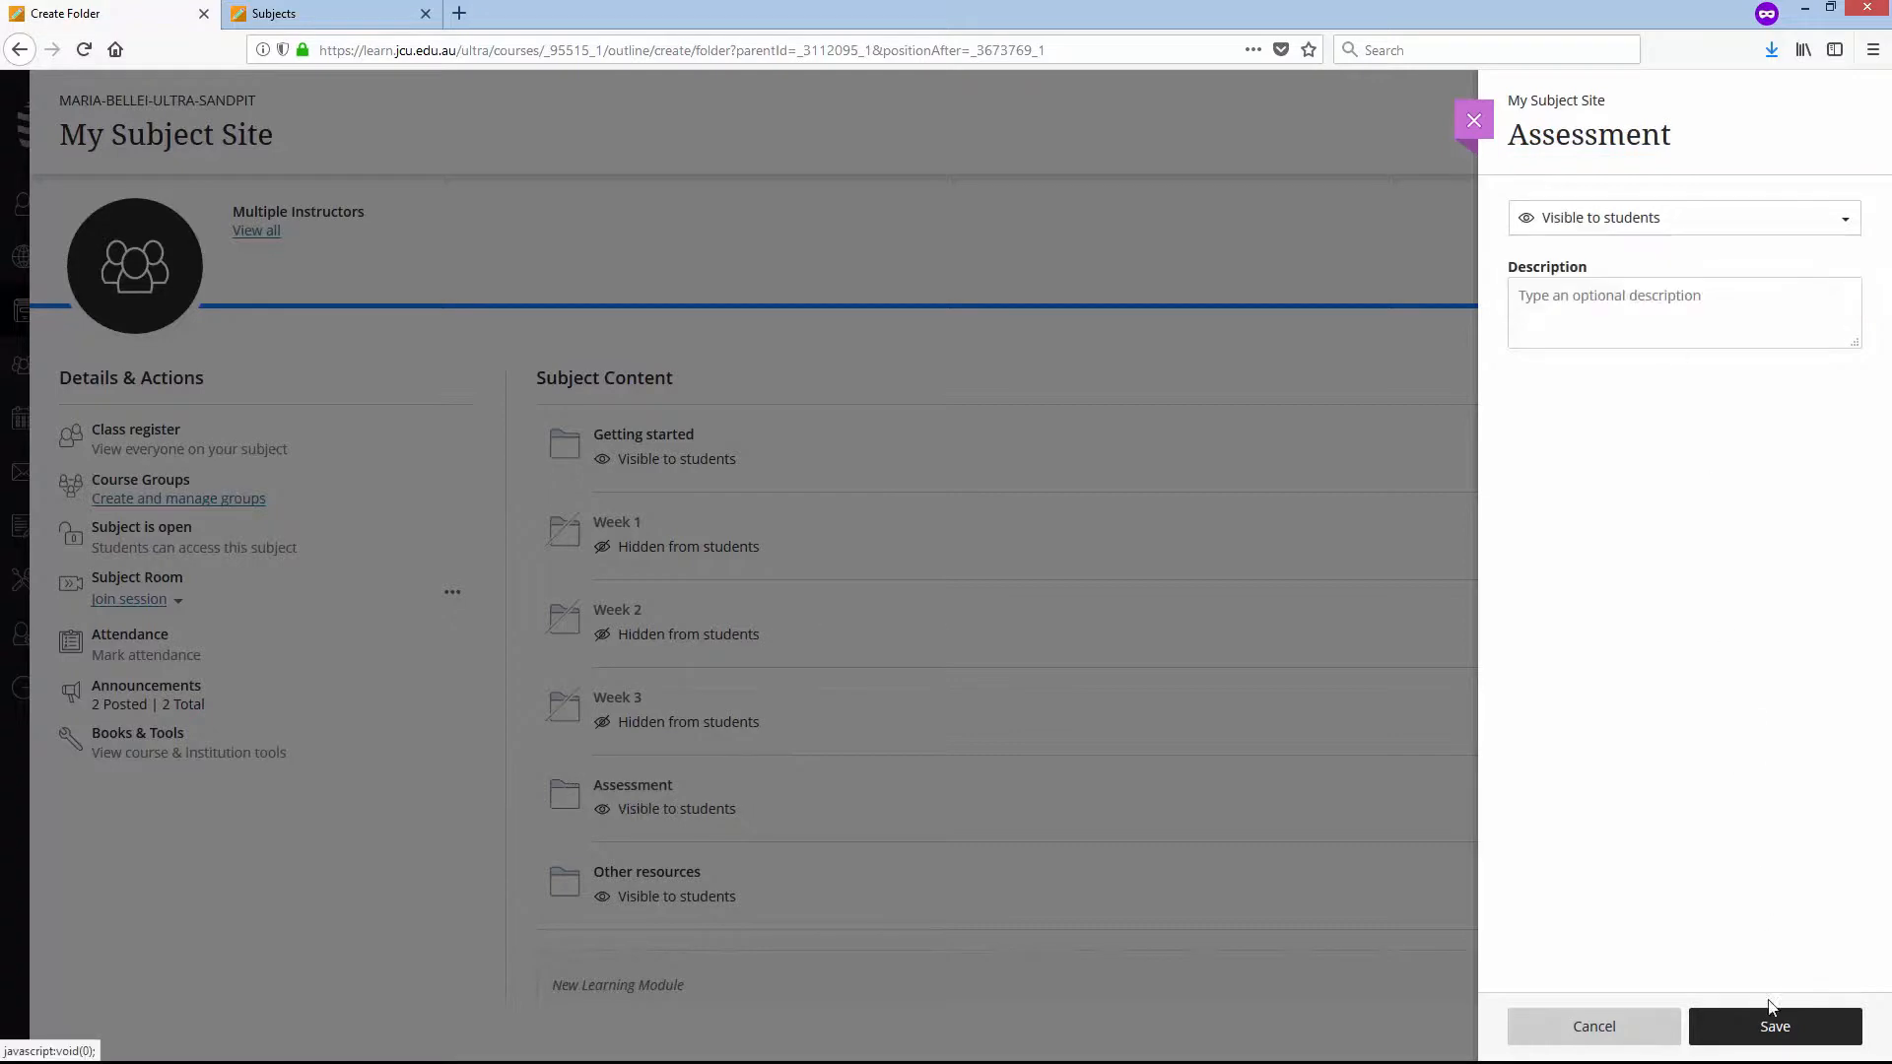
left_click(1771, 1039)
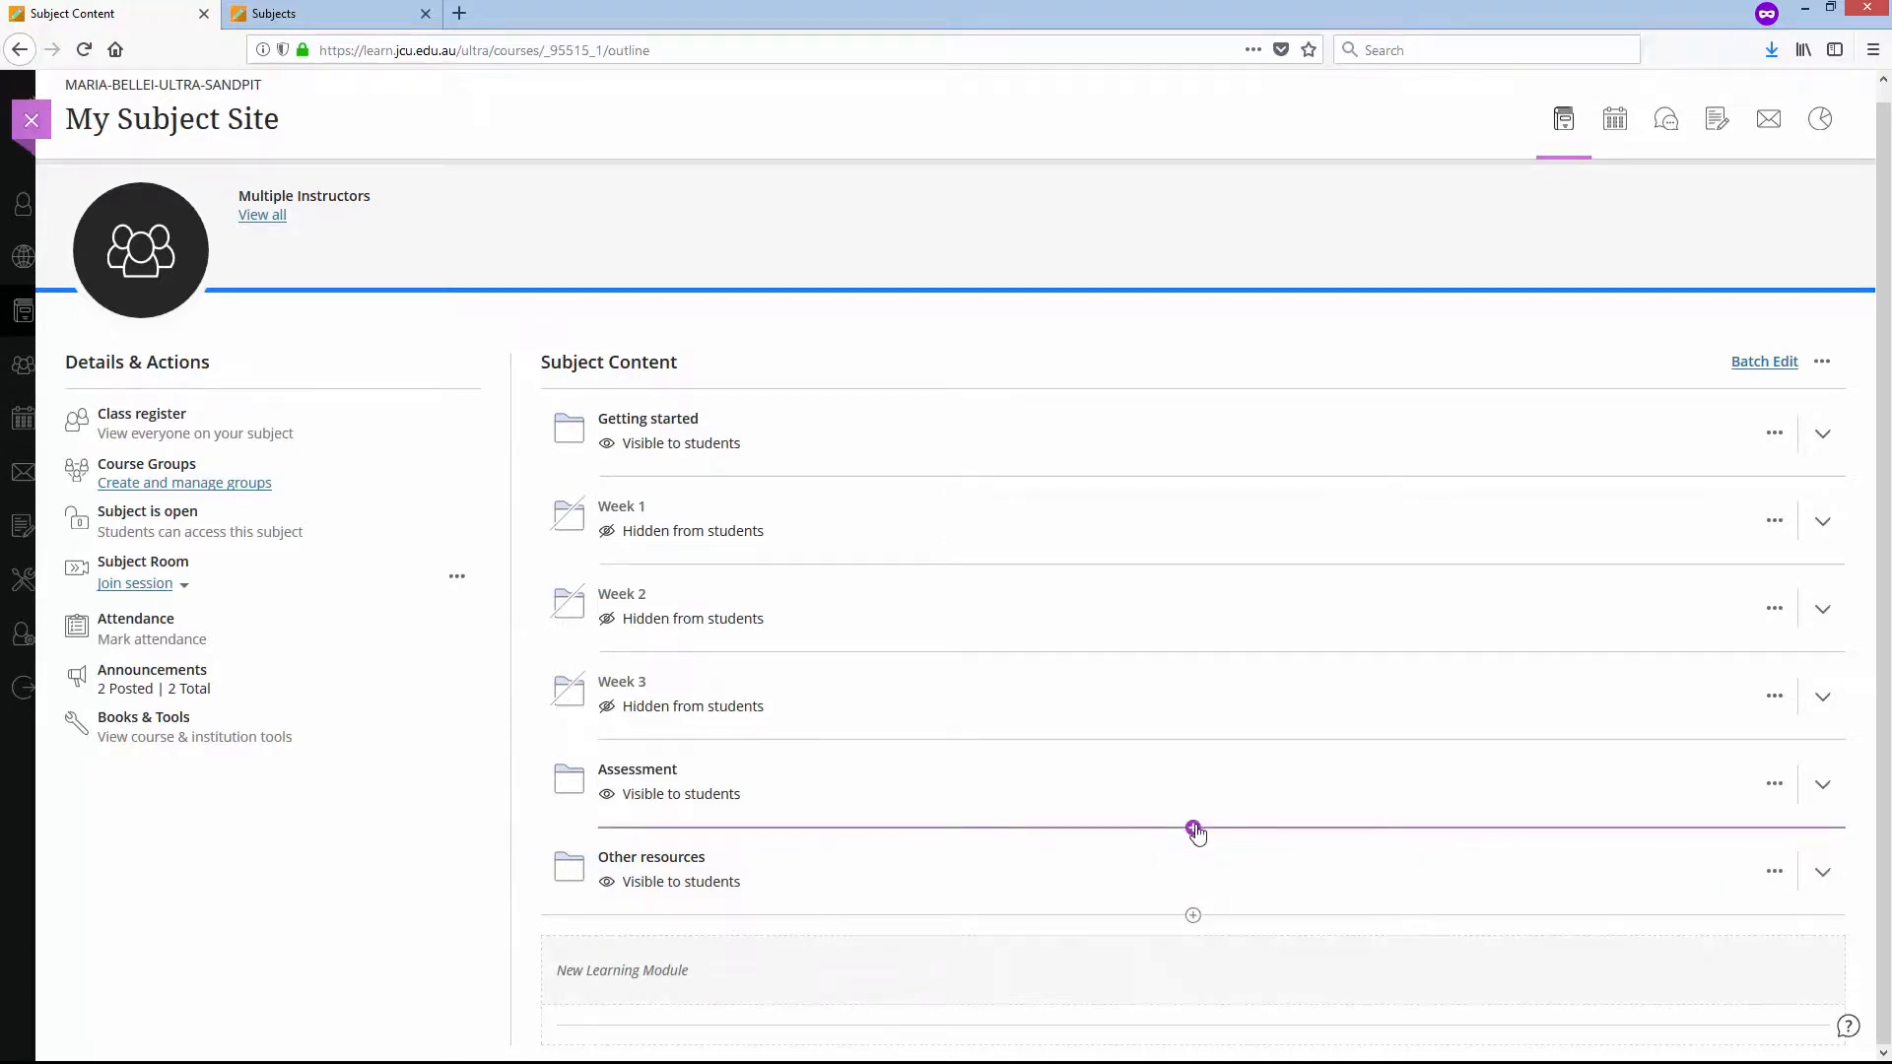
- Create a new assignment inside the Assessment folder
left_click(1823, 785)
scroll(1307, 569, "down", 1)
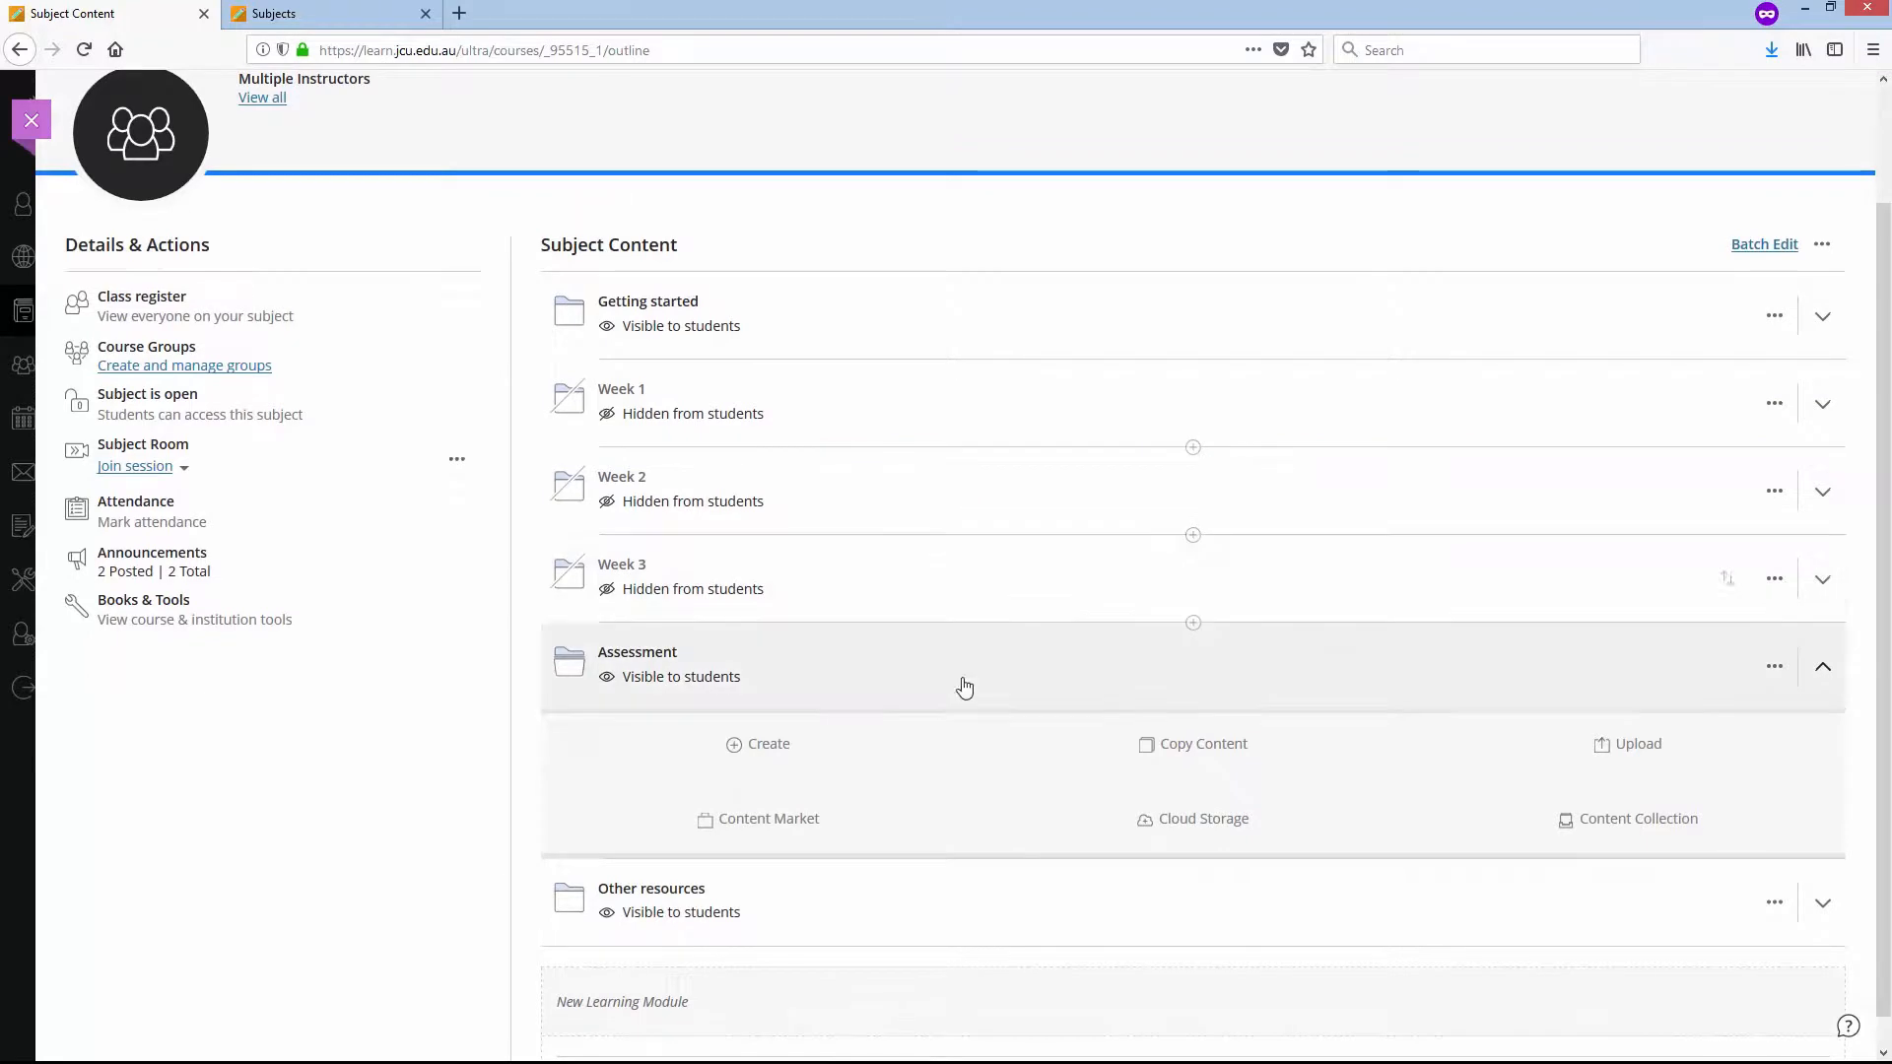
left_click(745, 751)
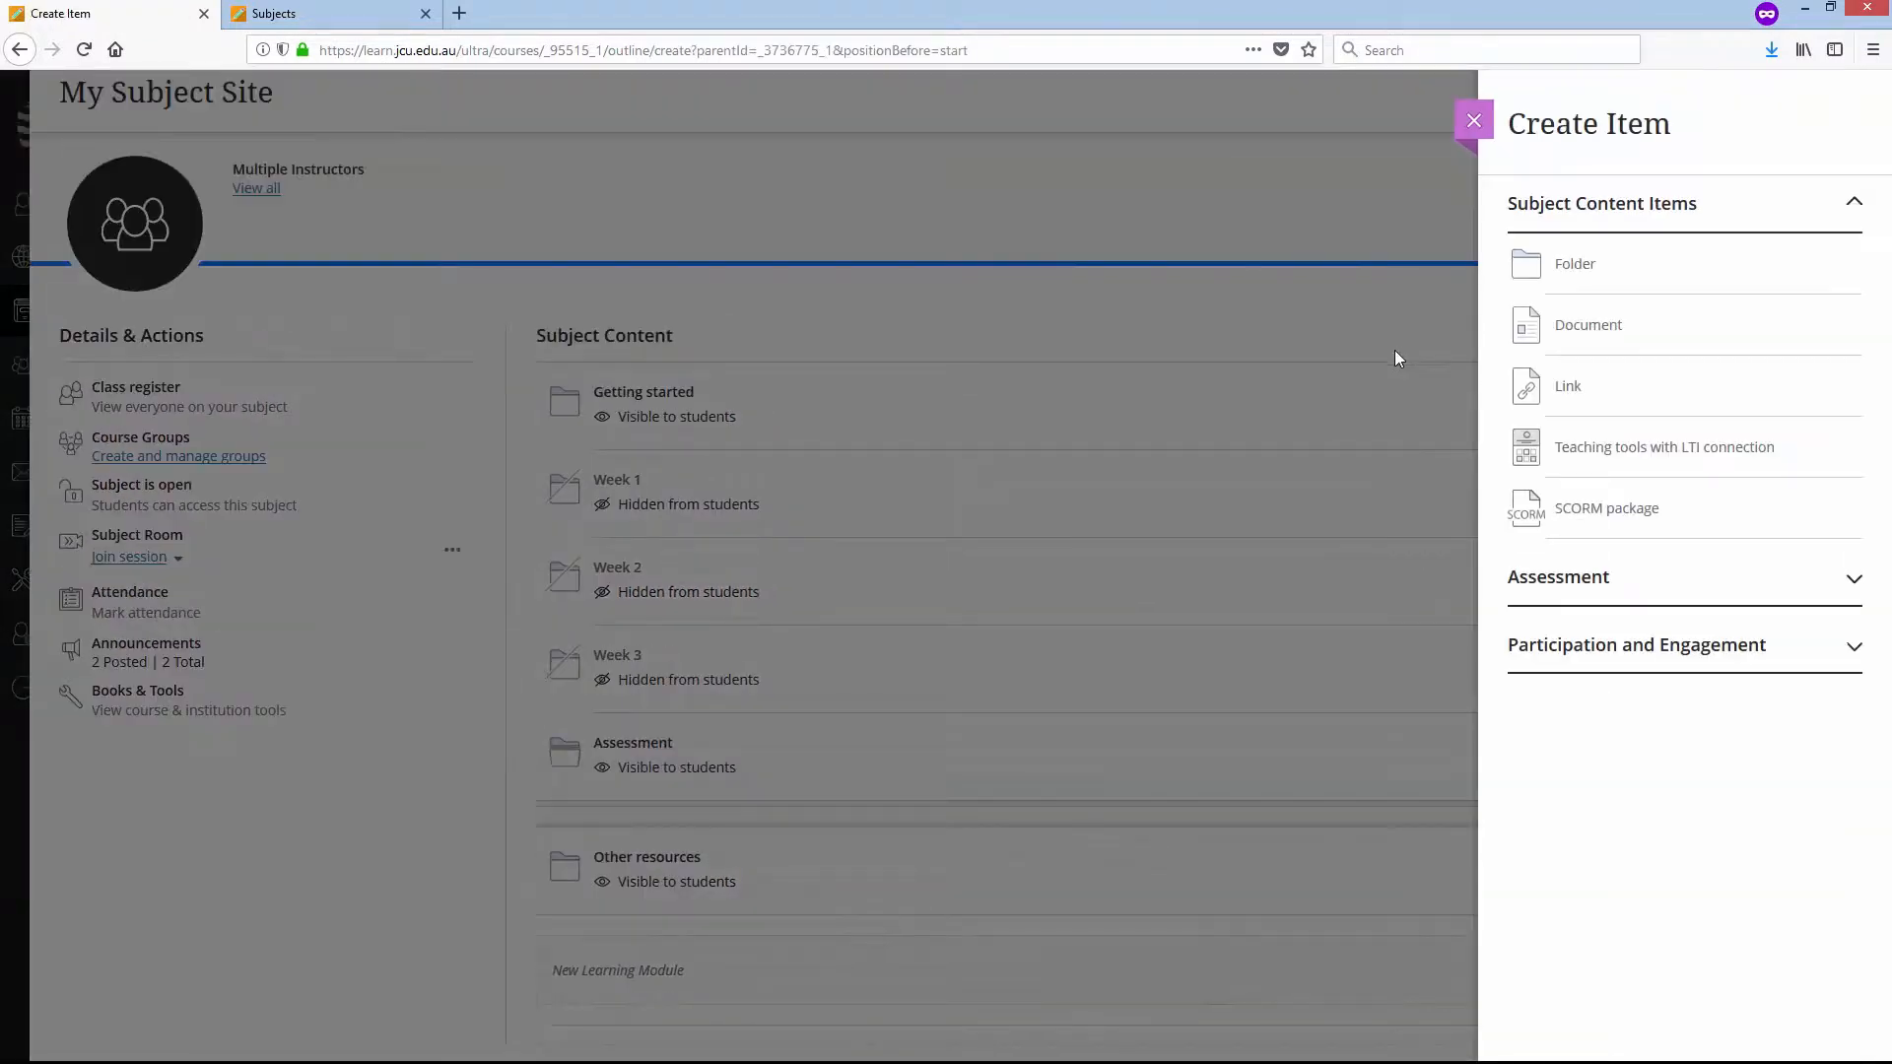
left_click(1853, 579)
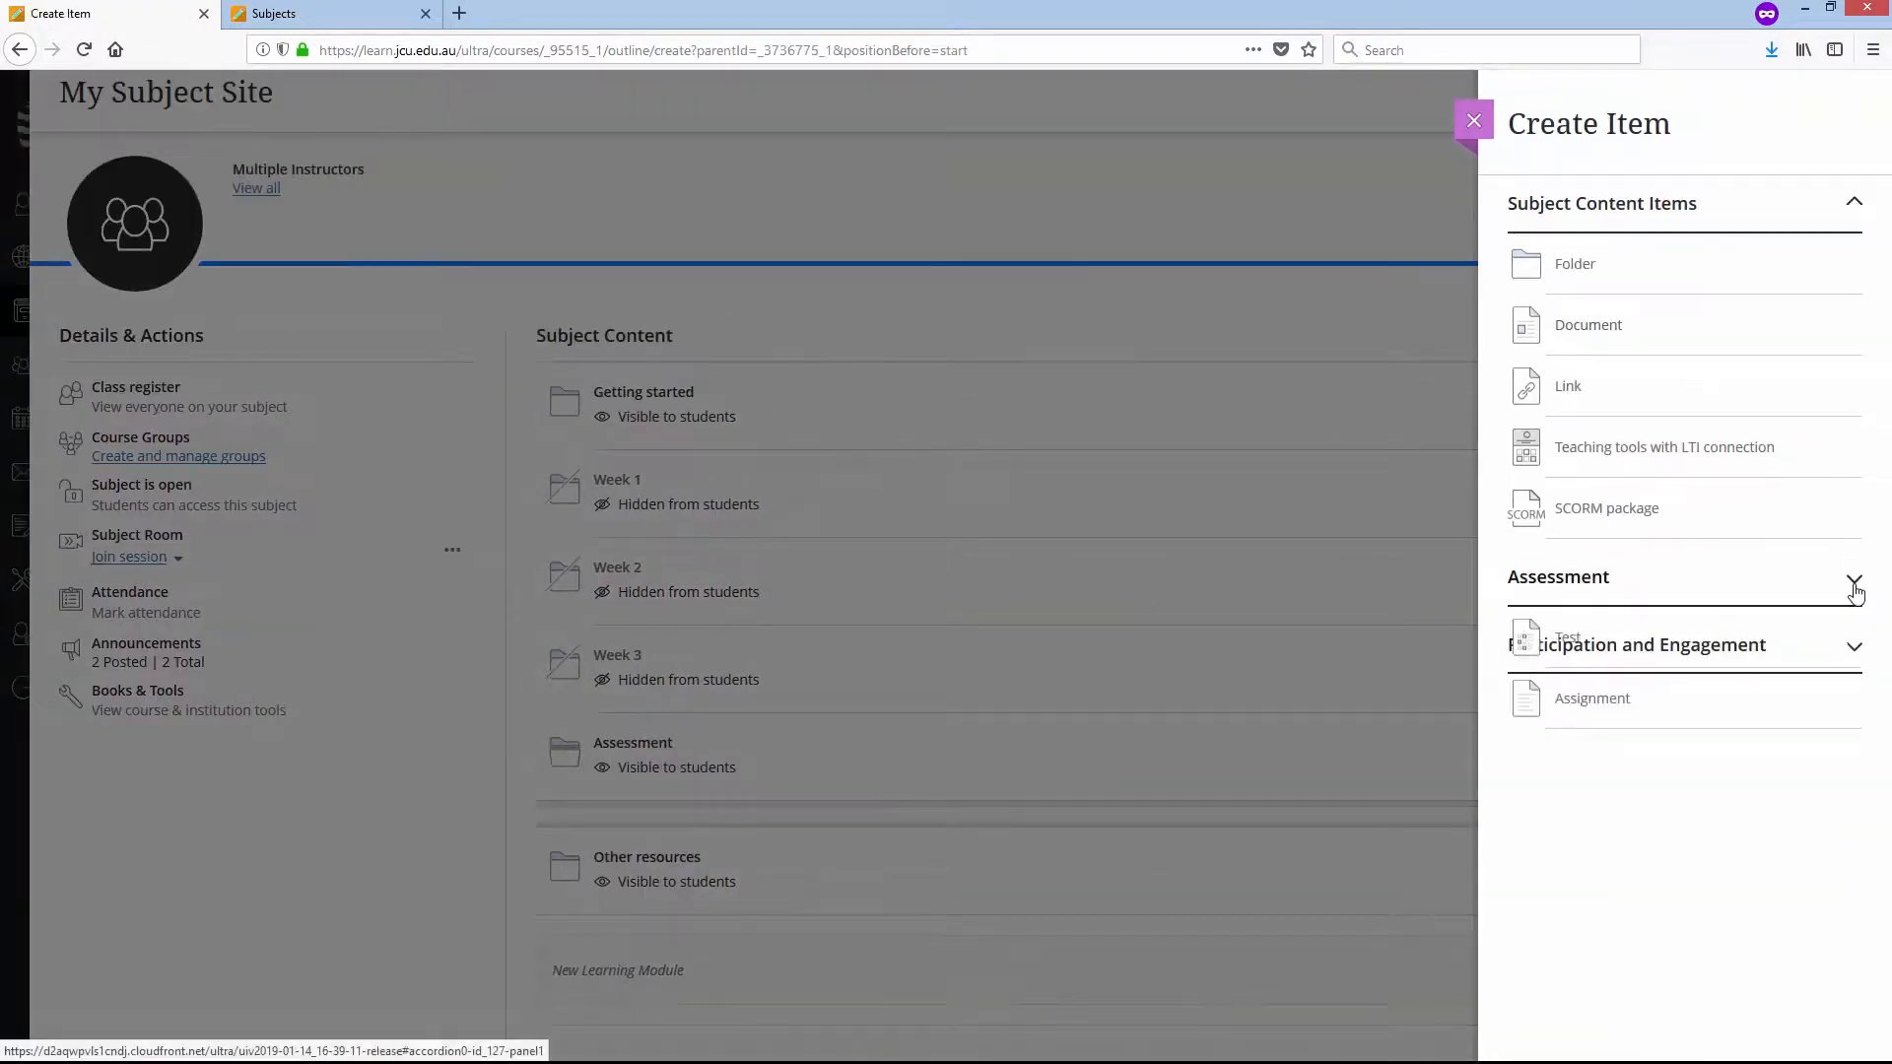
left_click(1575, 701)
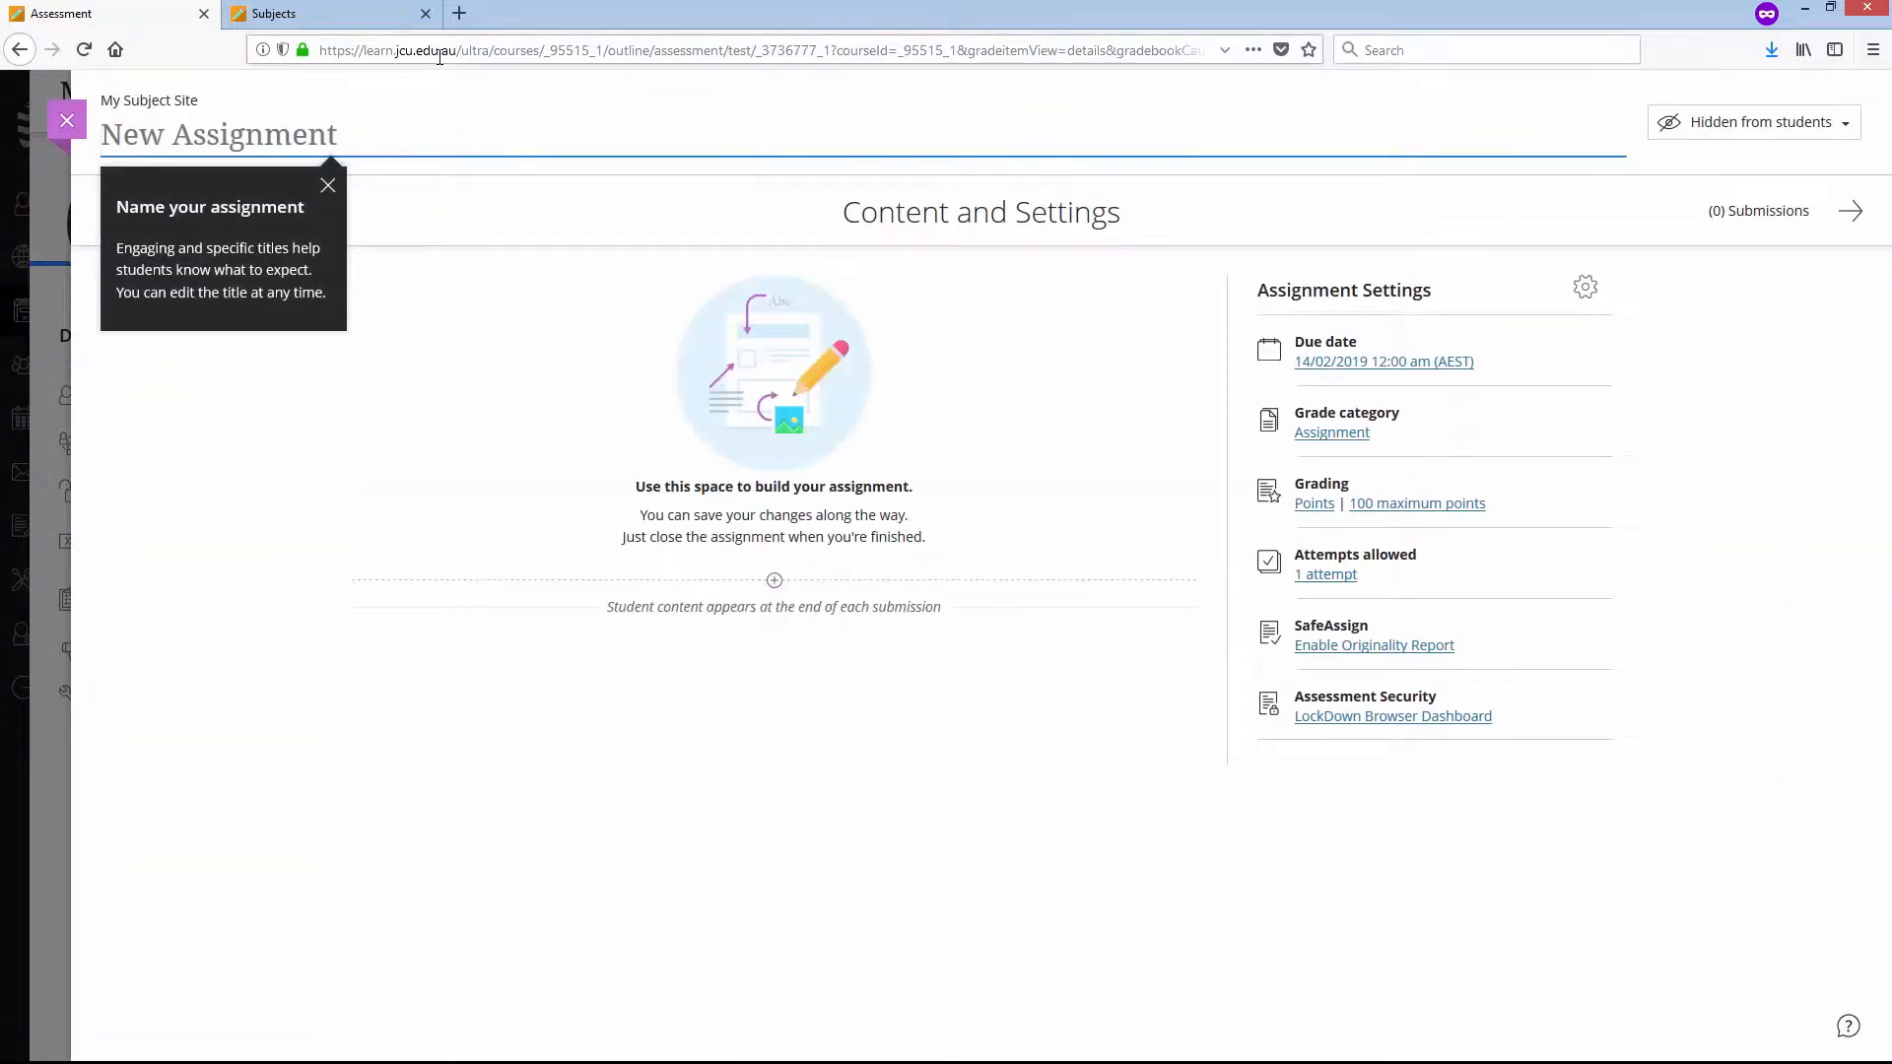
- Title the assignment "Task 3 - FIELD EXCURSION REPORT", copying the report name from the Assessment Overview document in Word
type("Task 3 -")
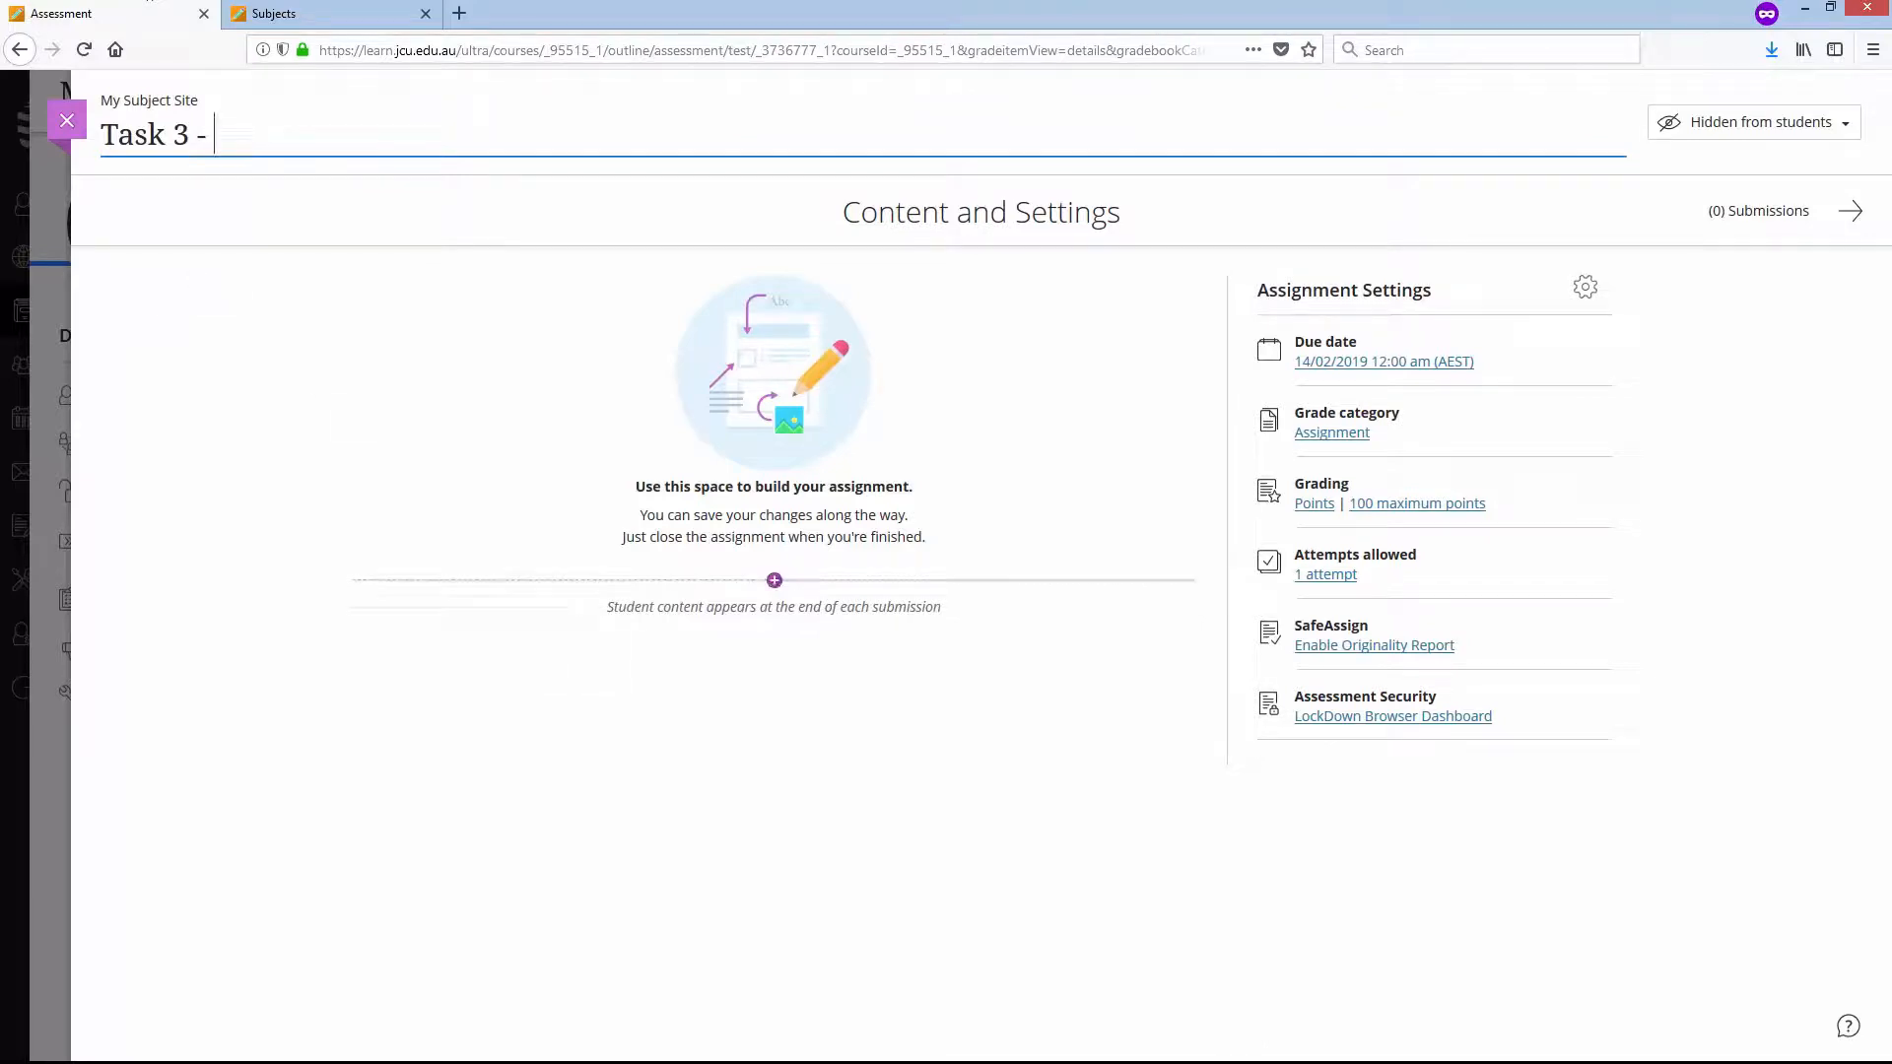
key("alt+Tab")
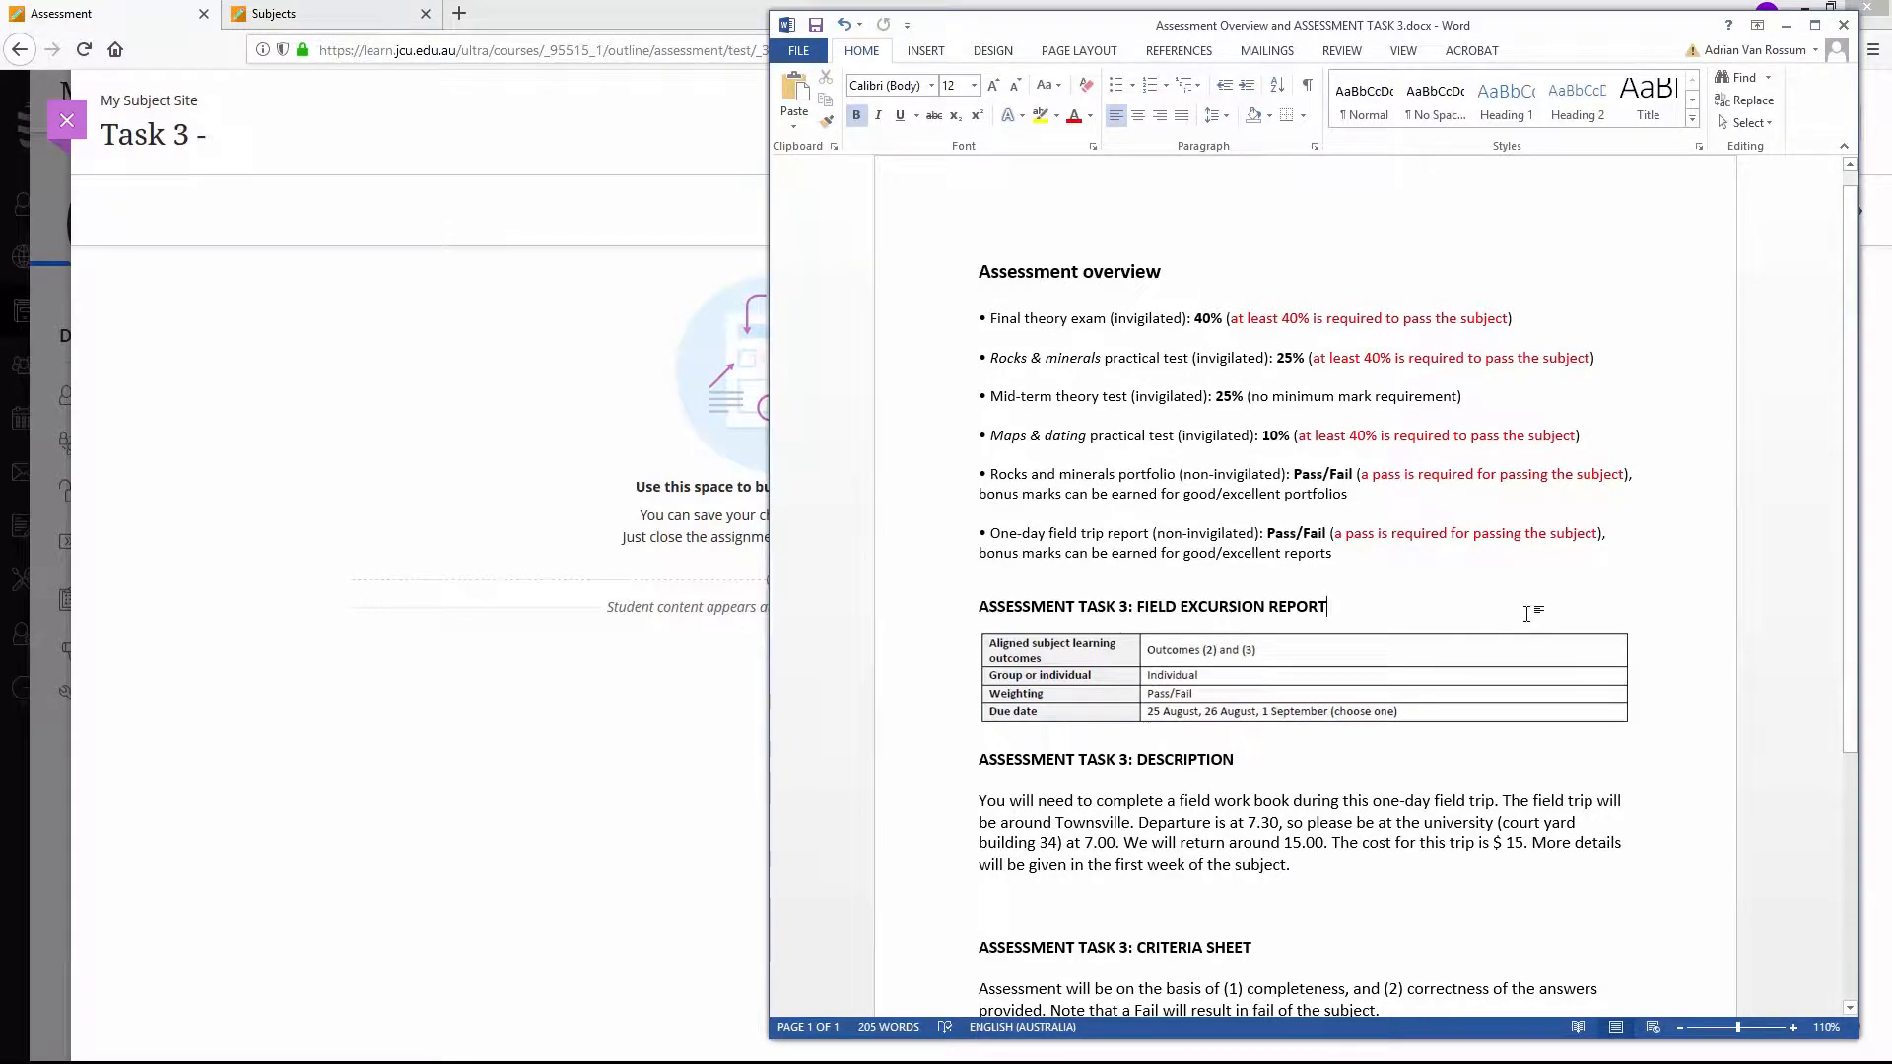
left_click_drag(1391, 611, 1140, 607)
right_click(1231, 611)
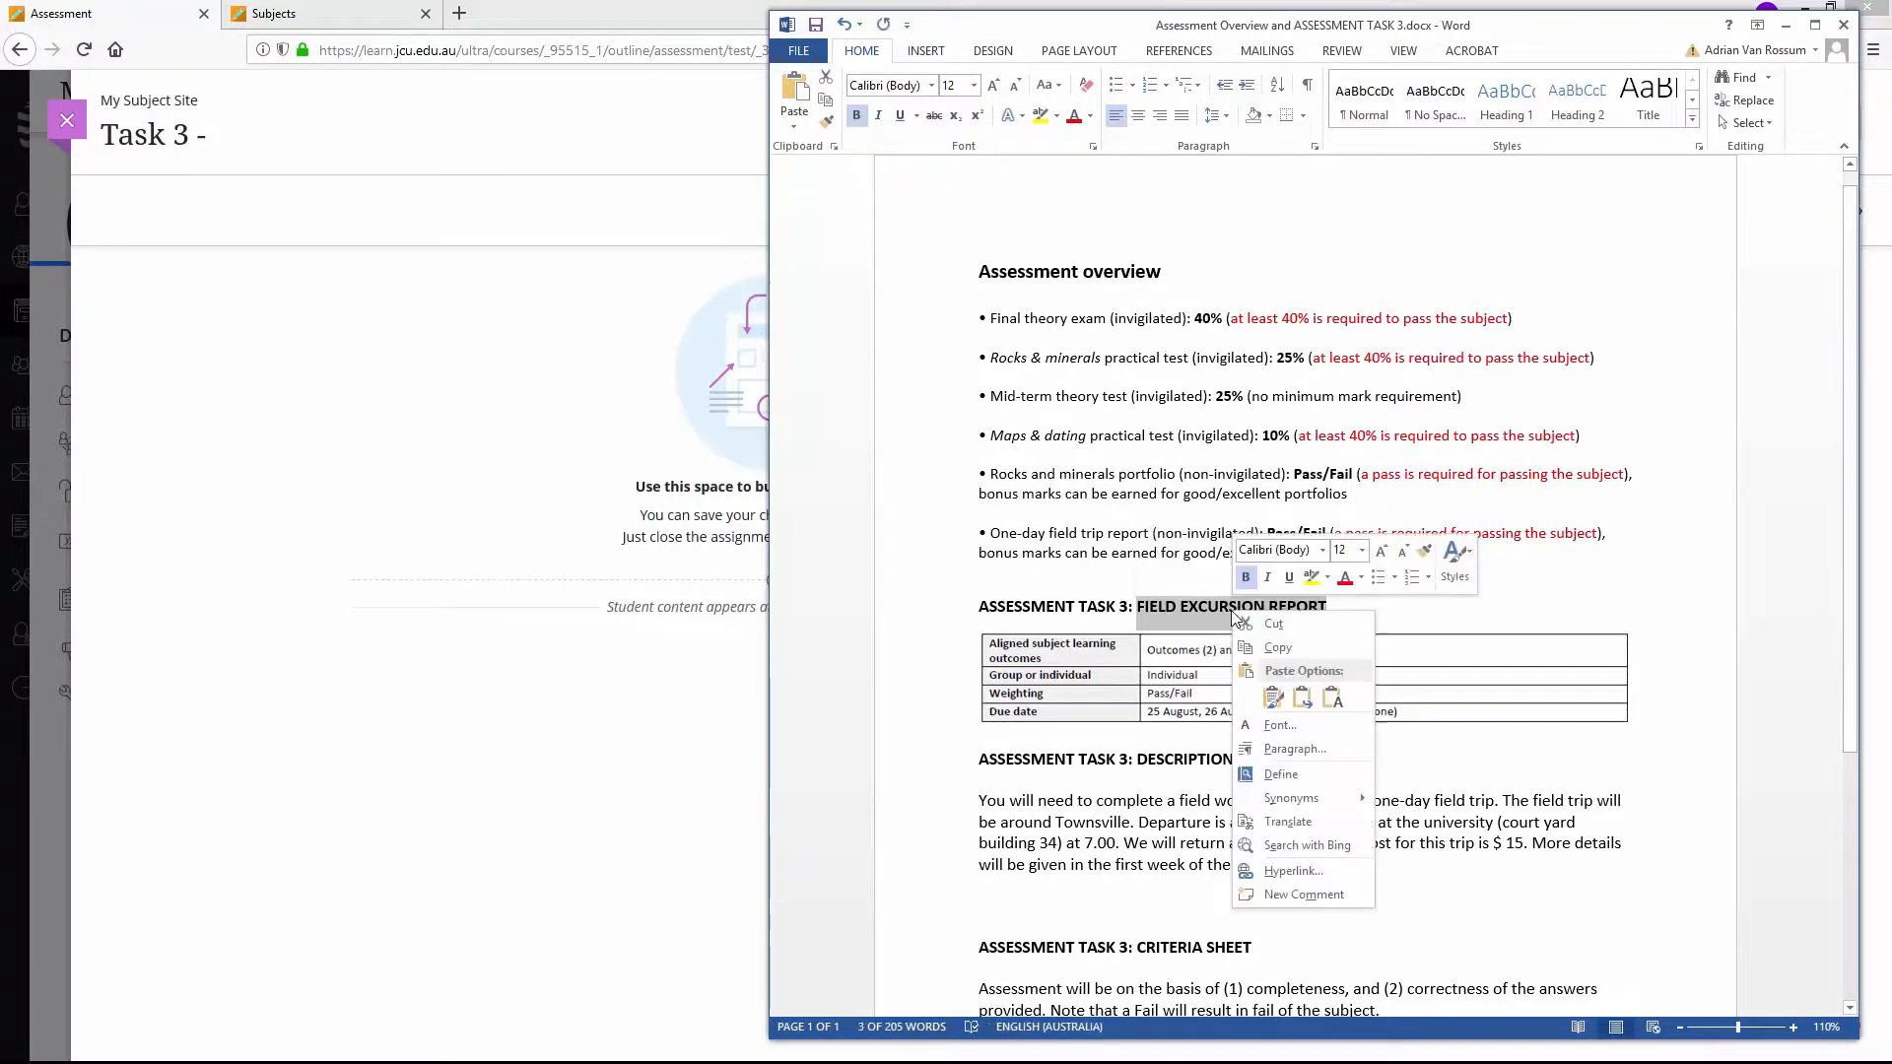
left_click(1261, 642)
left_click(266, 178)
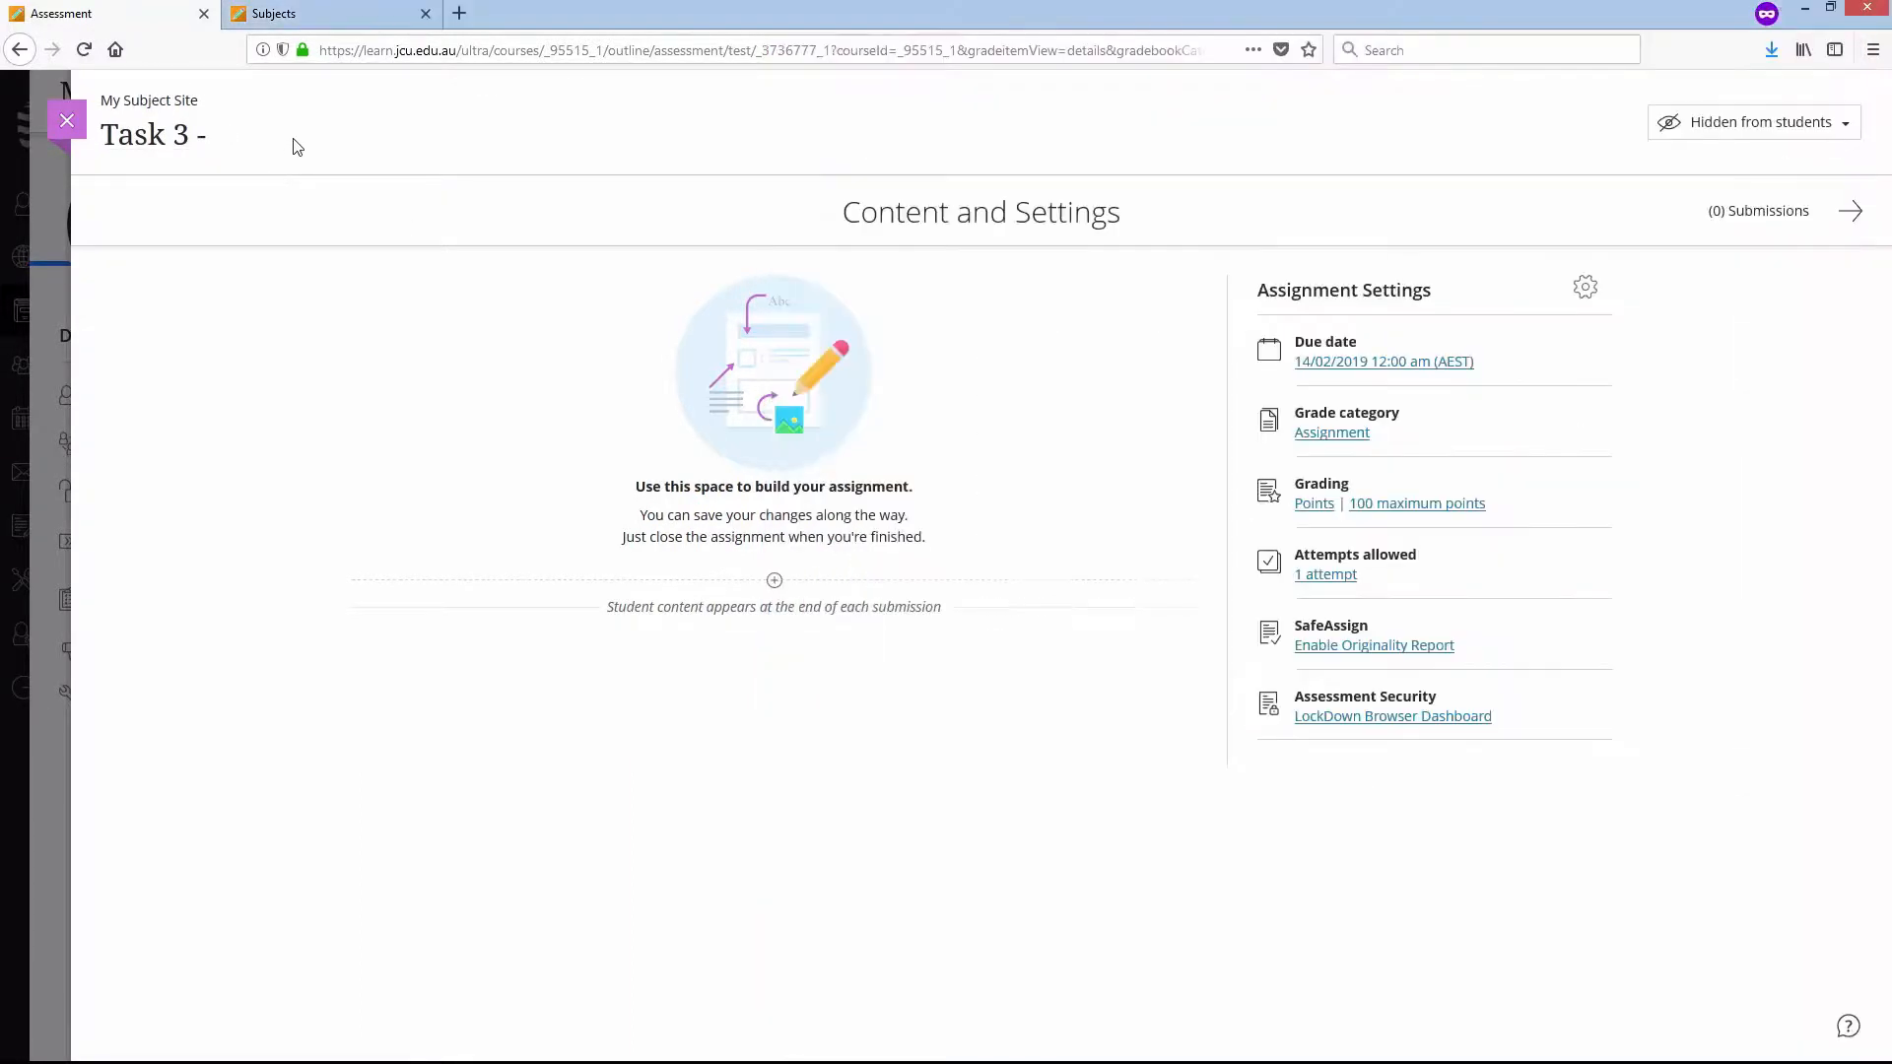
left_click(269, 150)
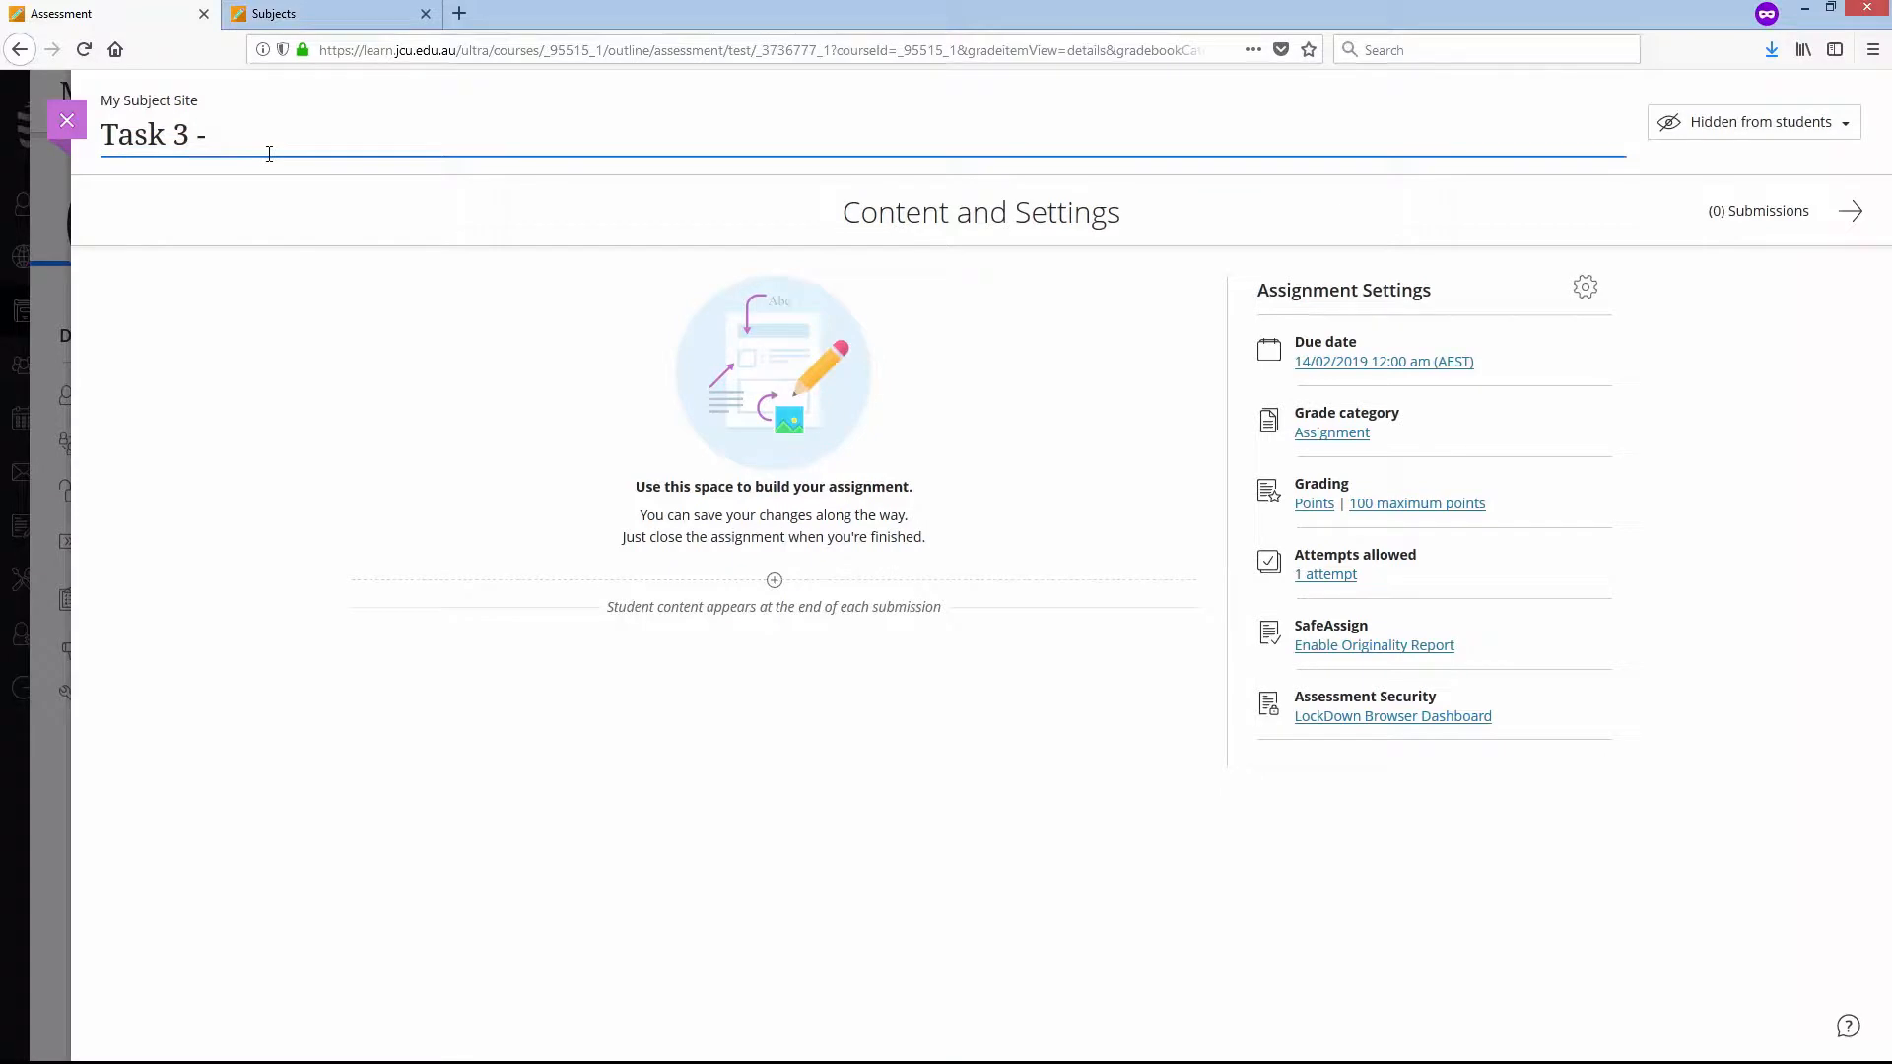
key("ctrl+v")
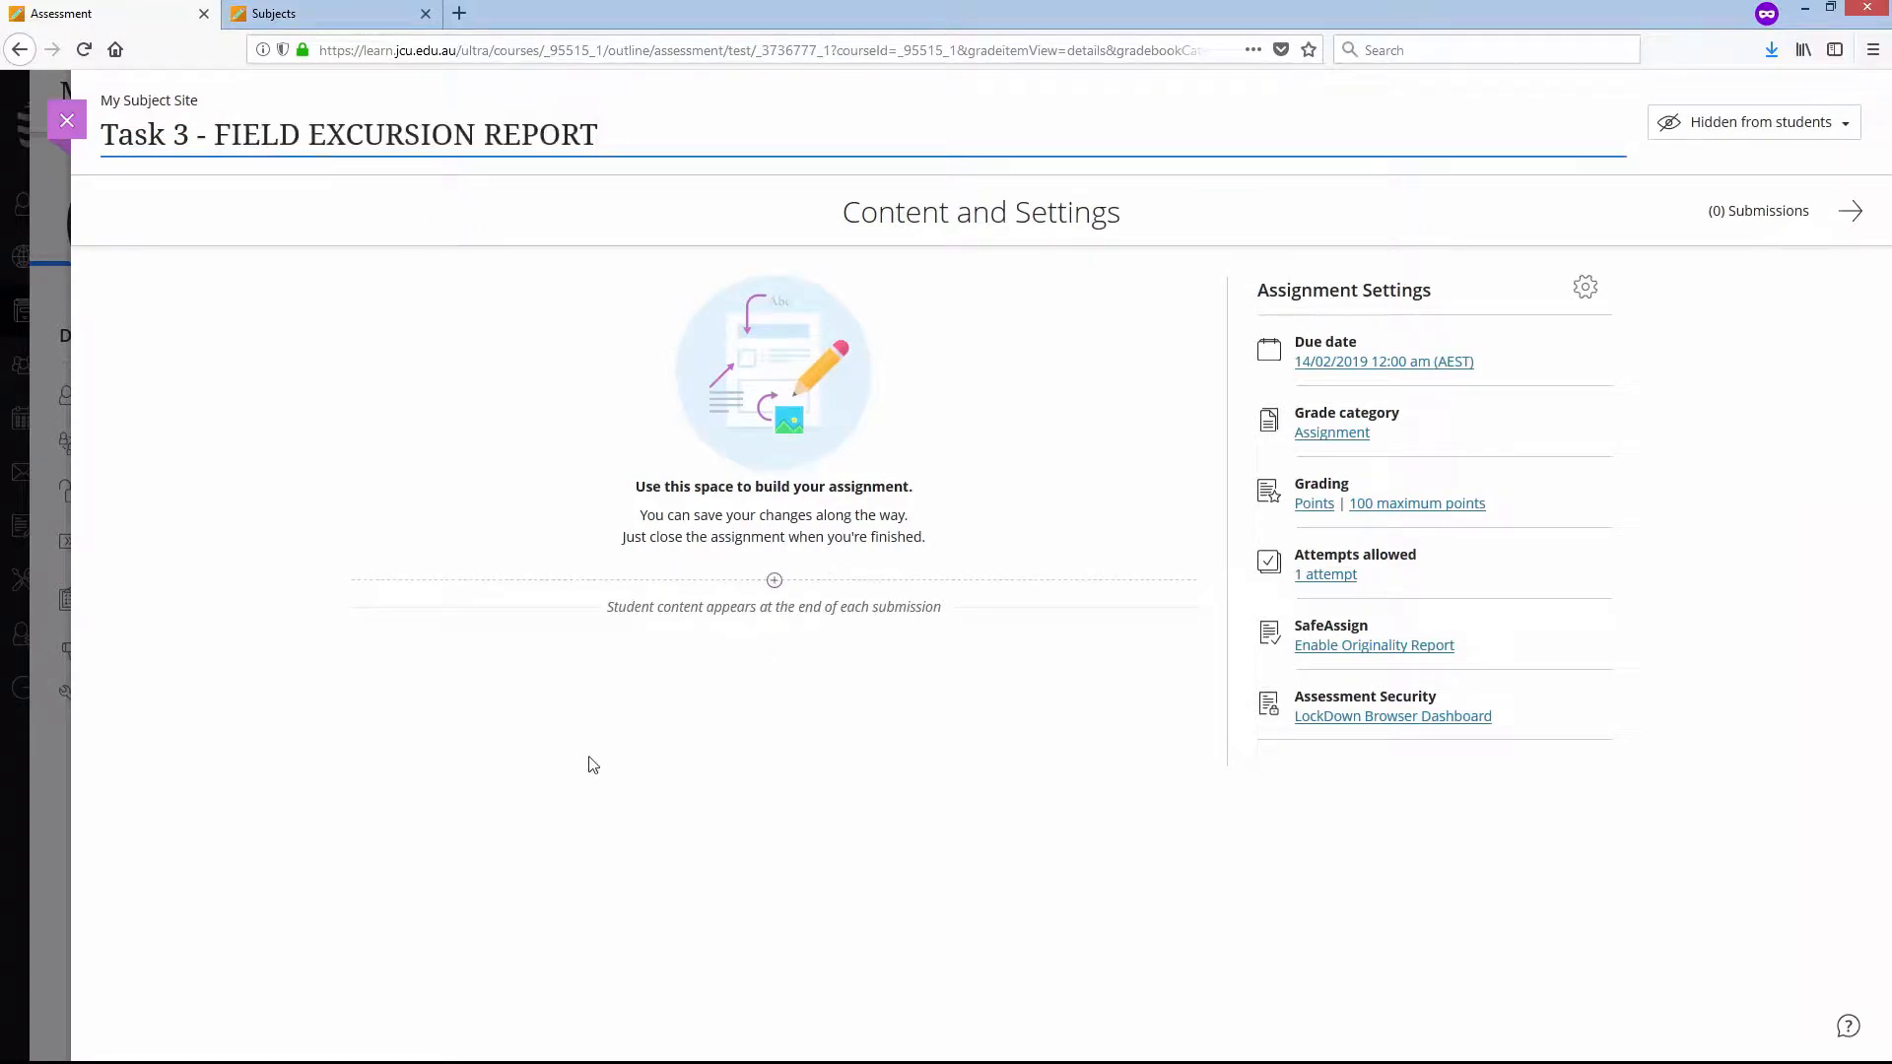
- Add a text block to the assignment containing the Assessment Task 3 Description and Criteria Sheet sections copied from the Word document
left_click(775, 581)
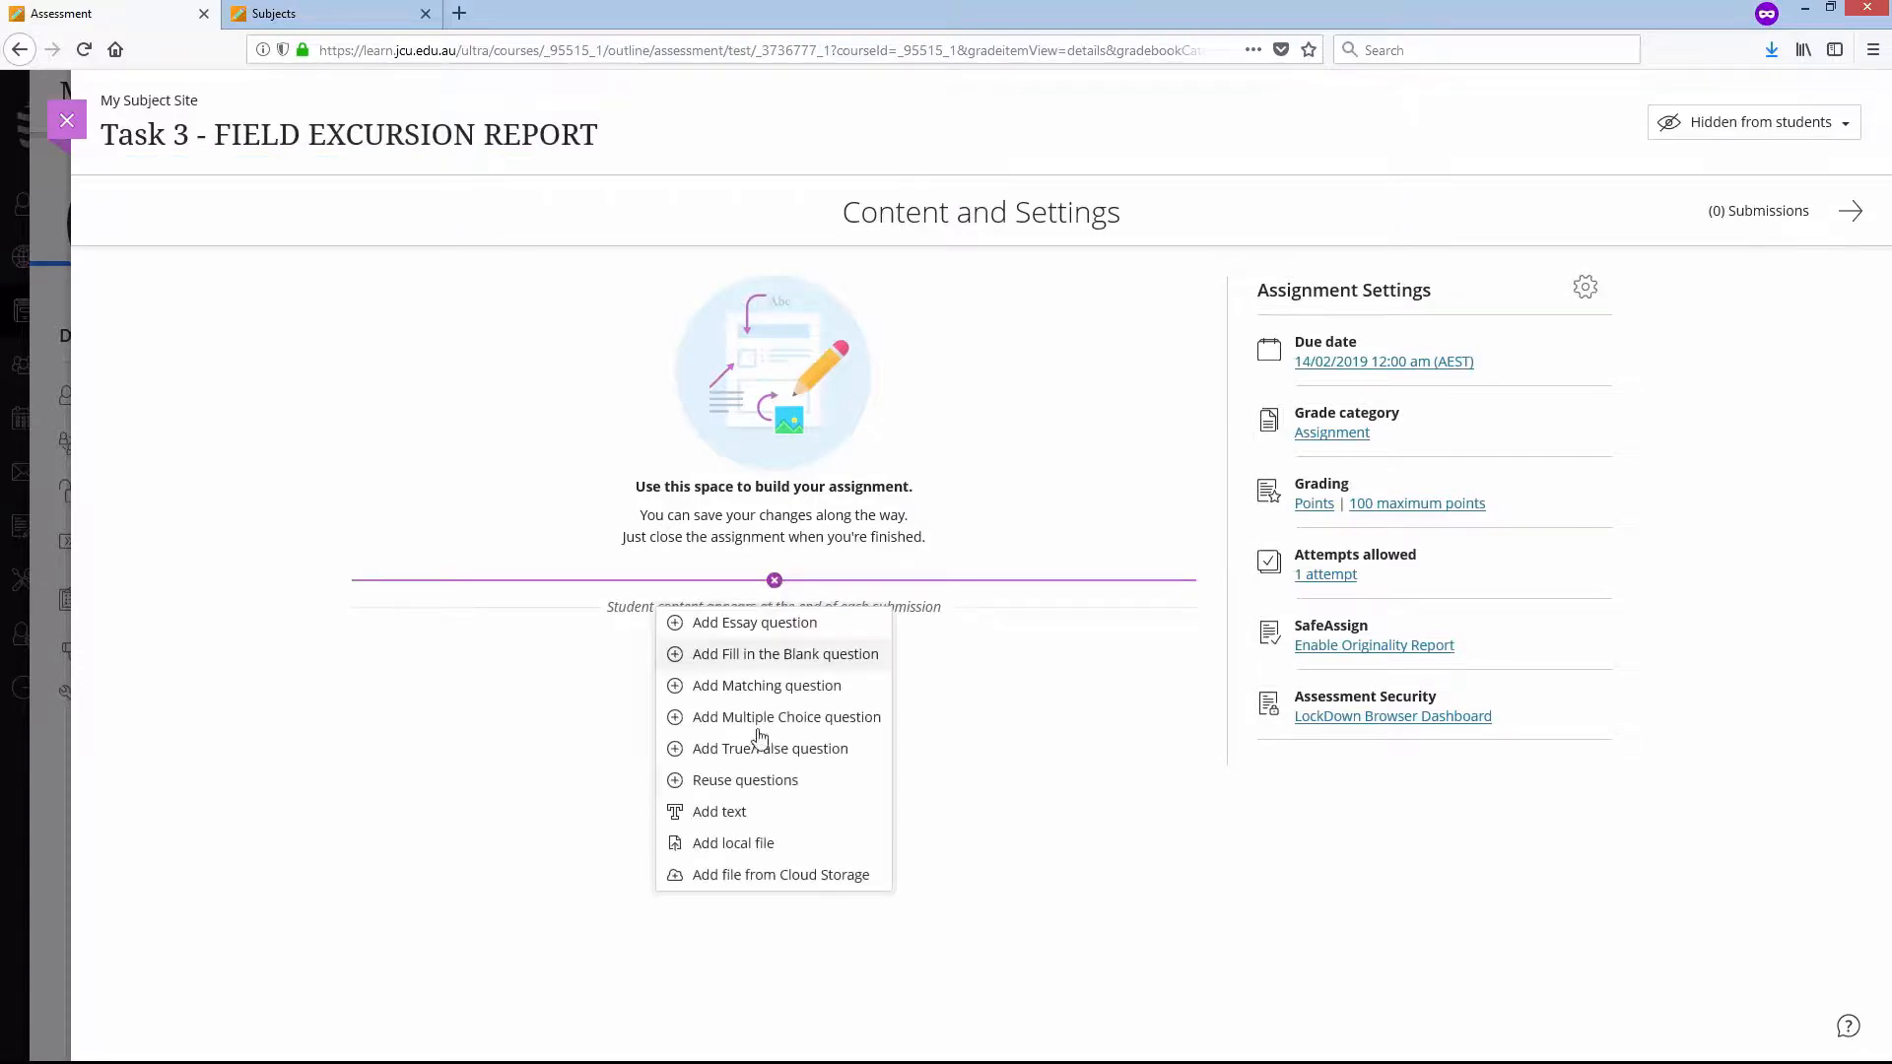
left_click(739, 803)
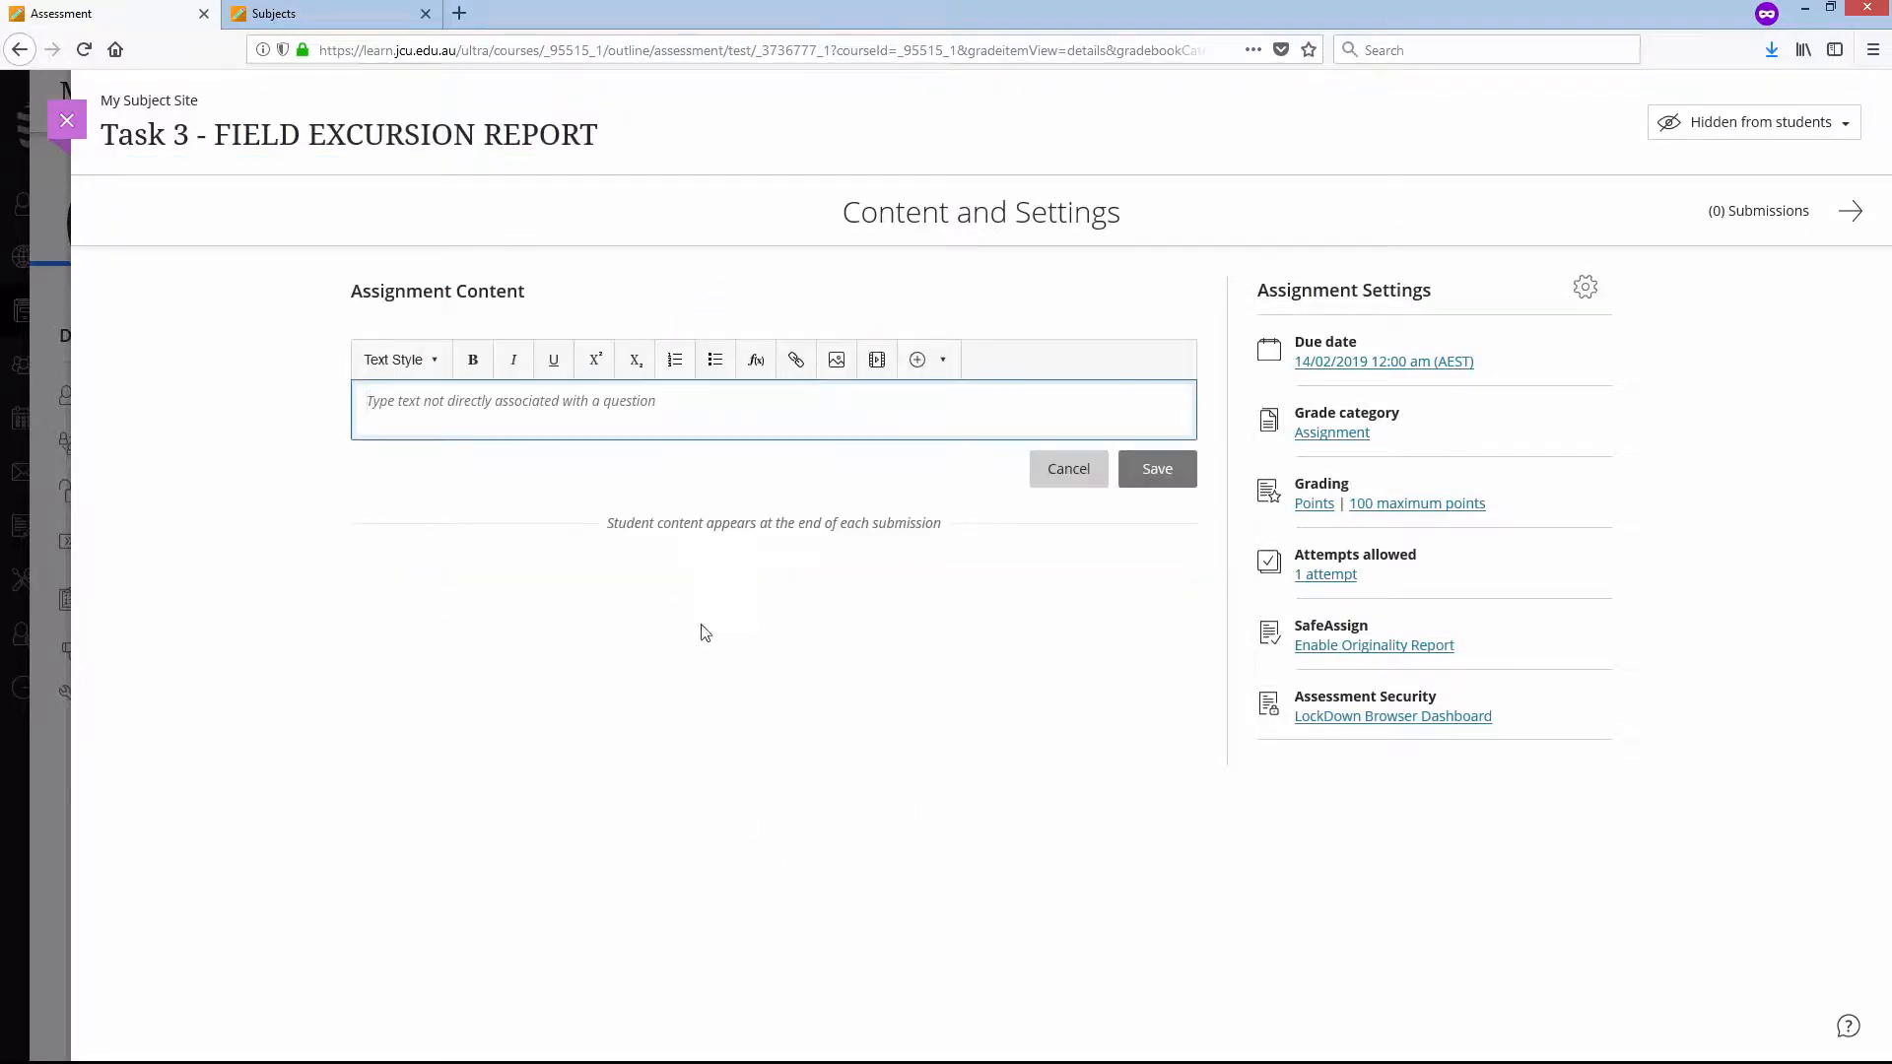
key("alt+Tab")
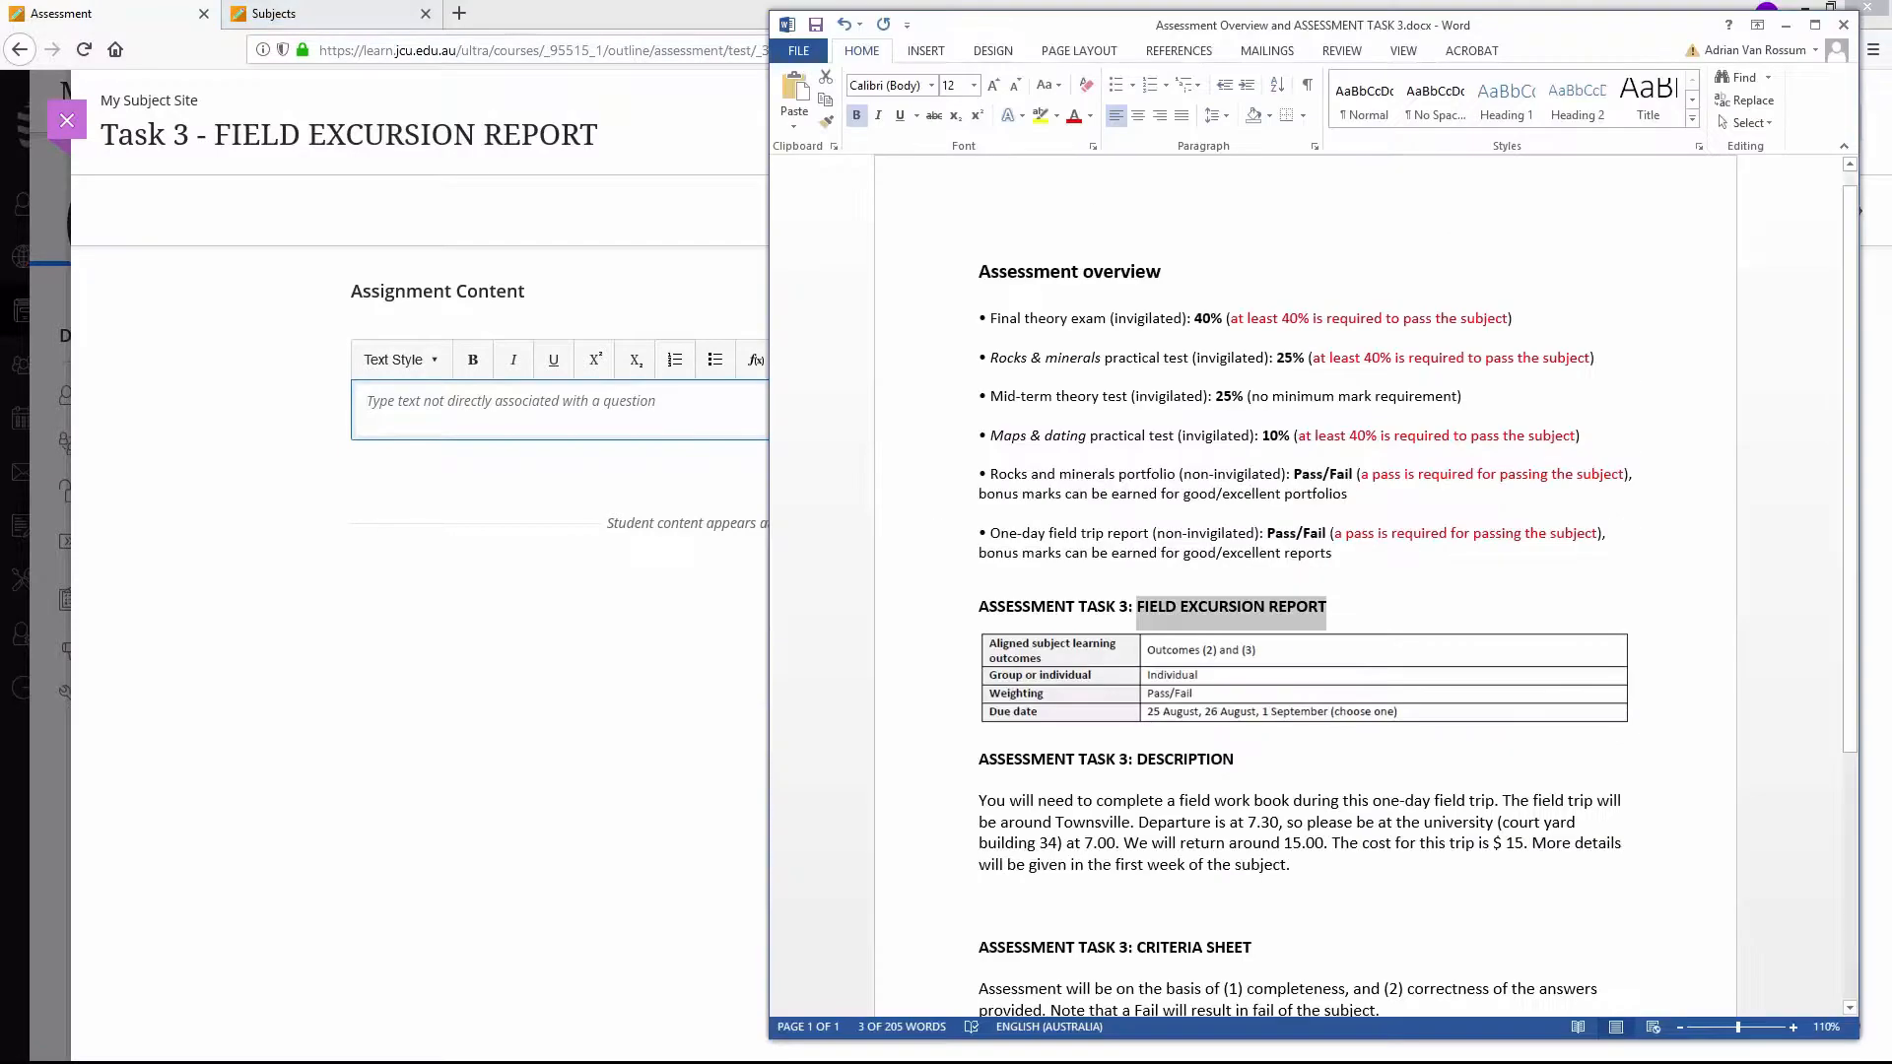
left_click(1448, 769)
scroll(1449, 770, "down", 2)
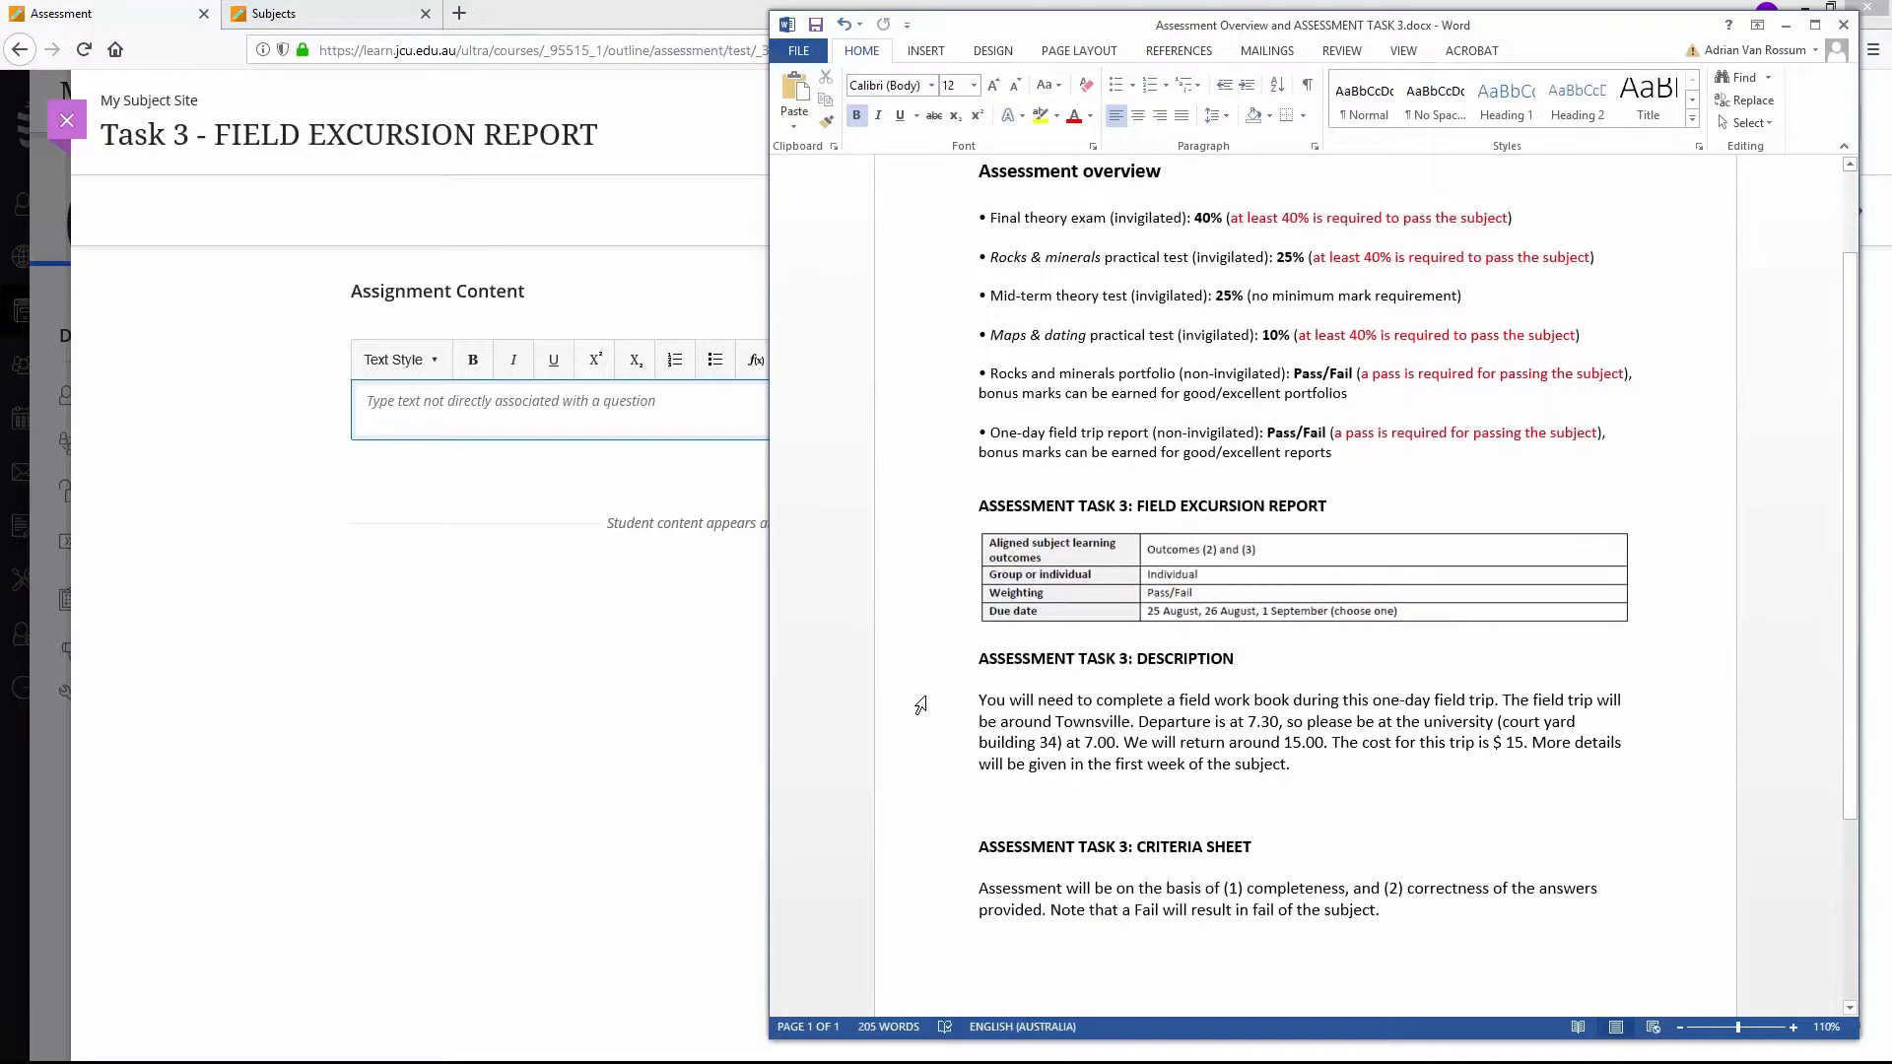
left_click_drag(979, 659, 1389, 931)
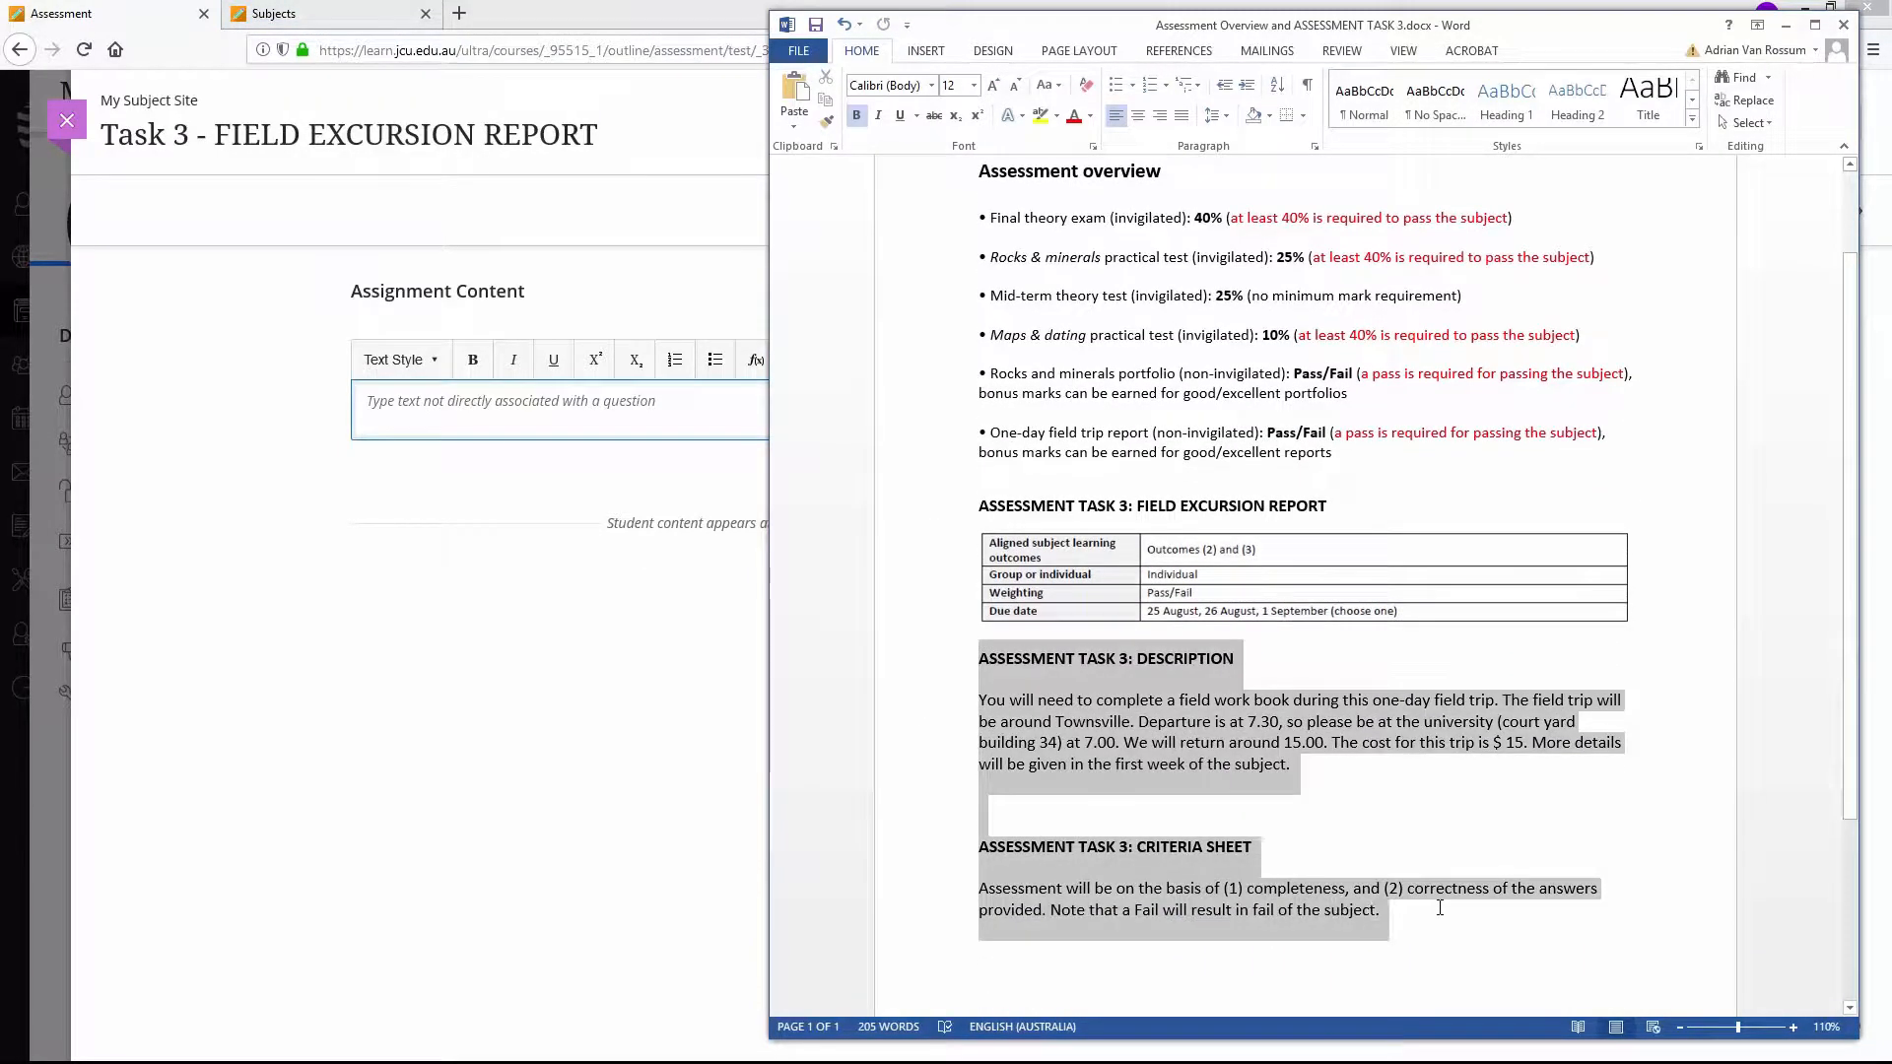
right_click(1170, 750)
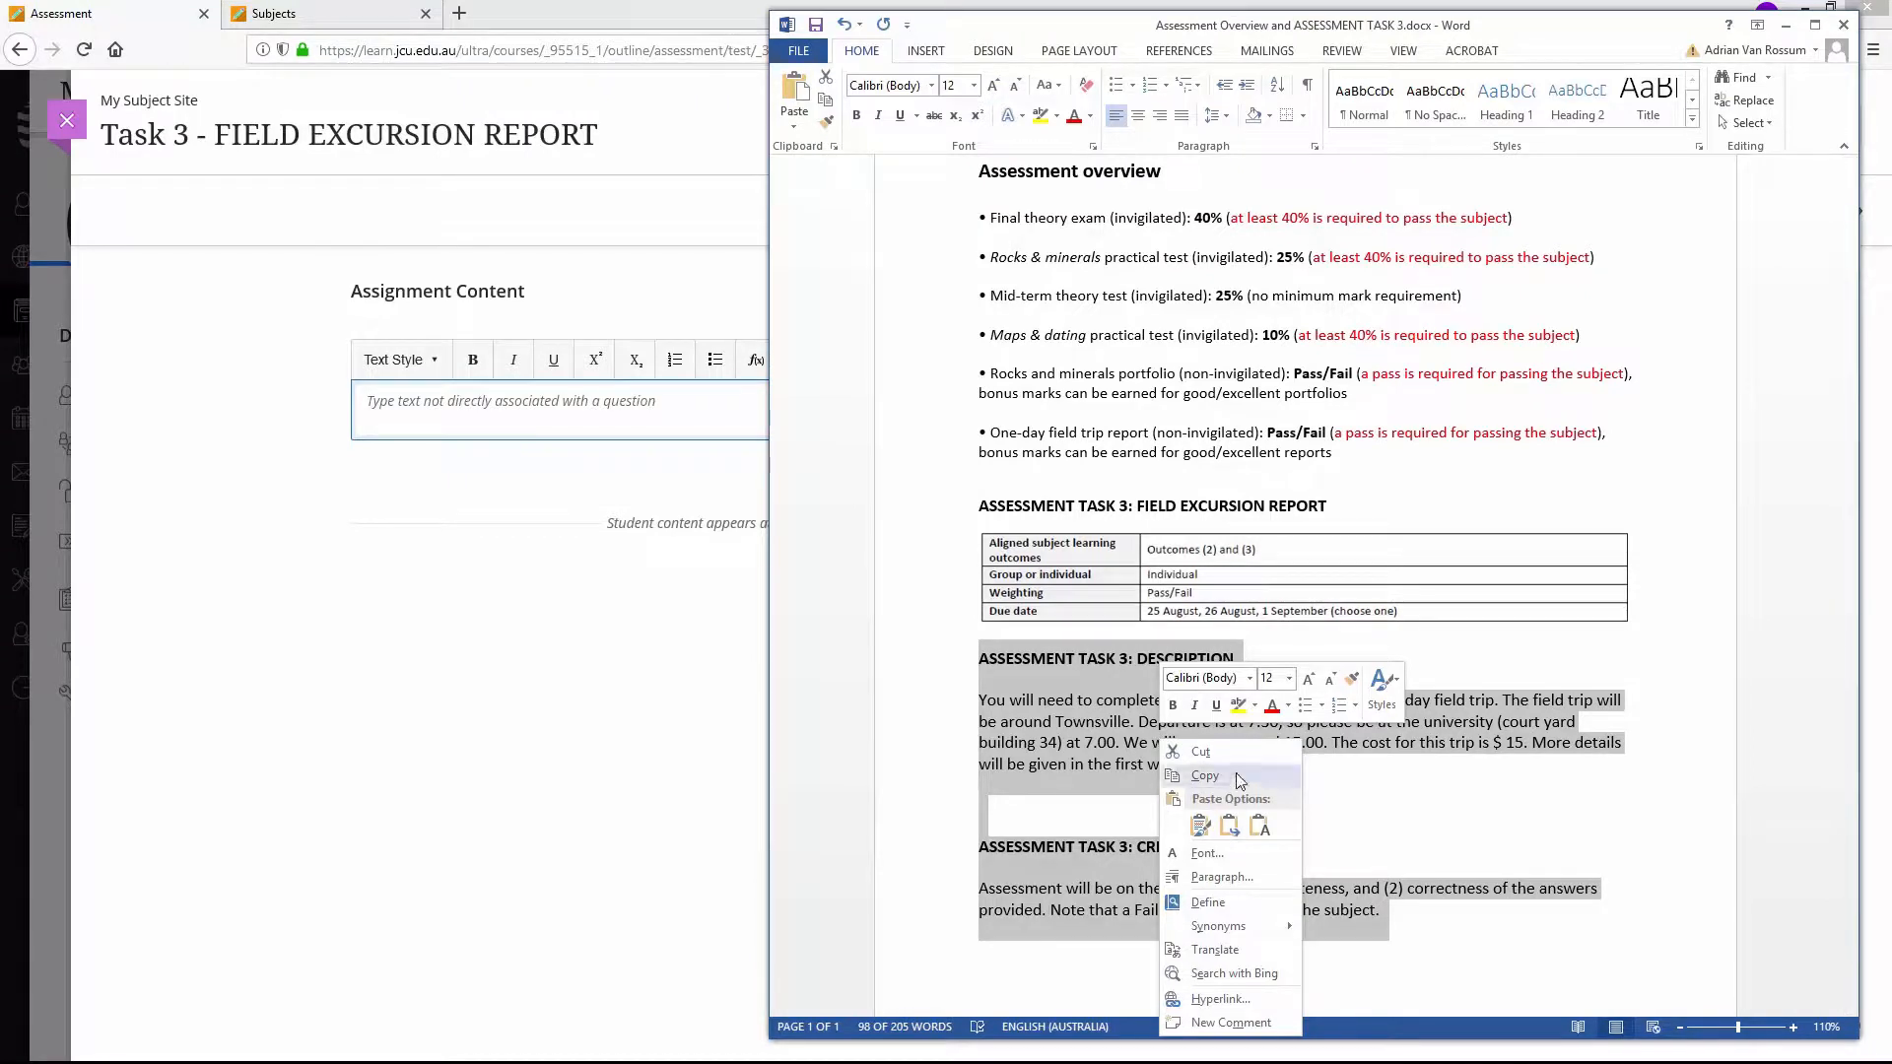
left_click(1222, 776)
left_click(568, 412)
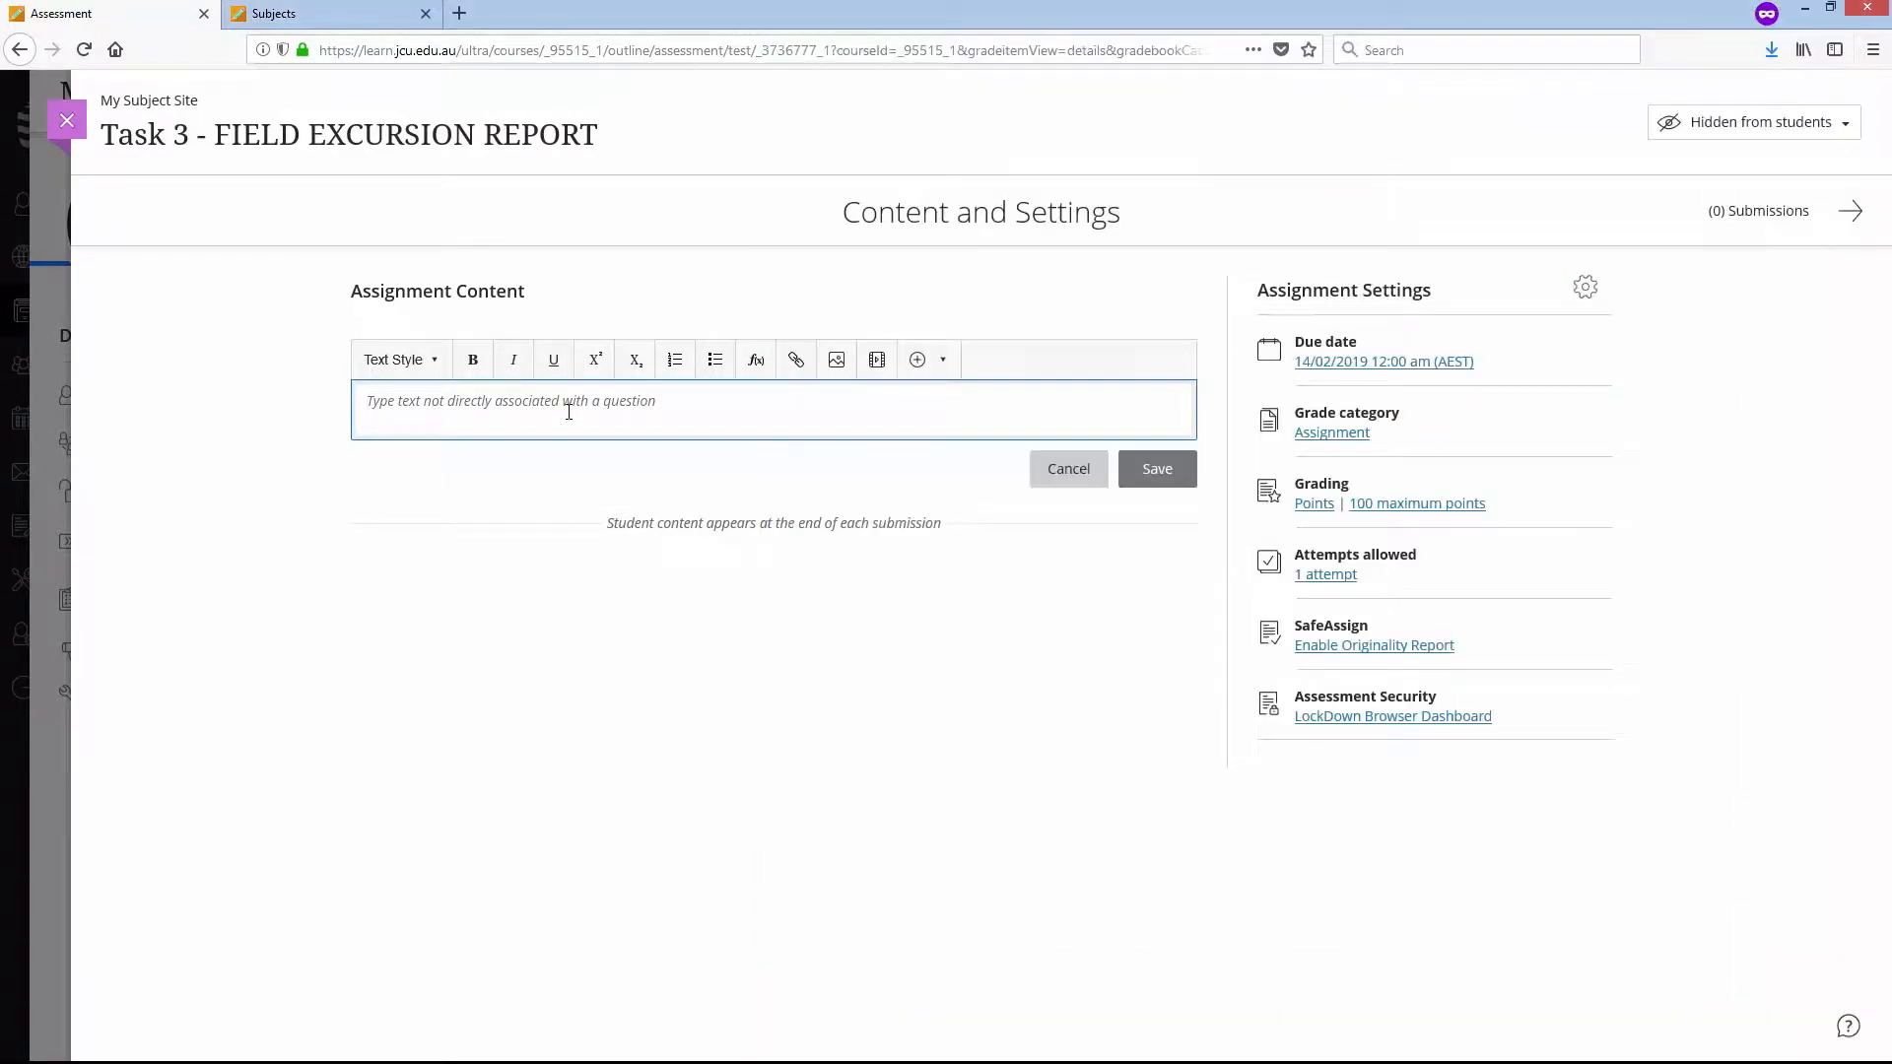
key("ctrl+v")
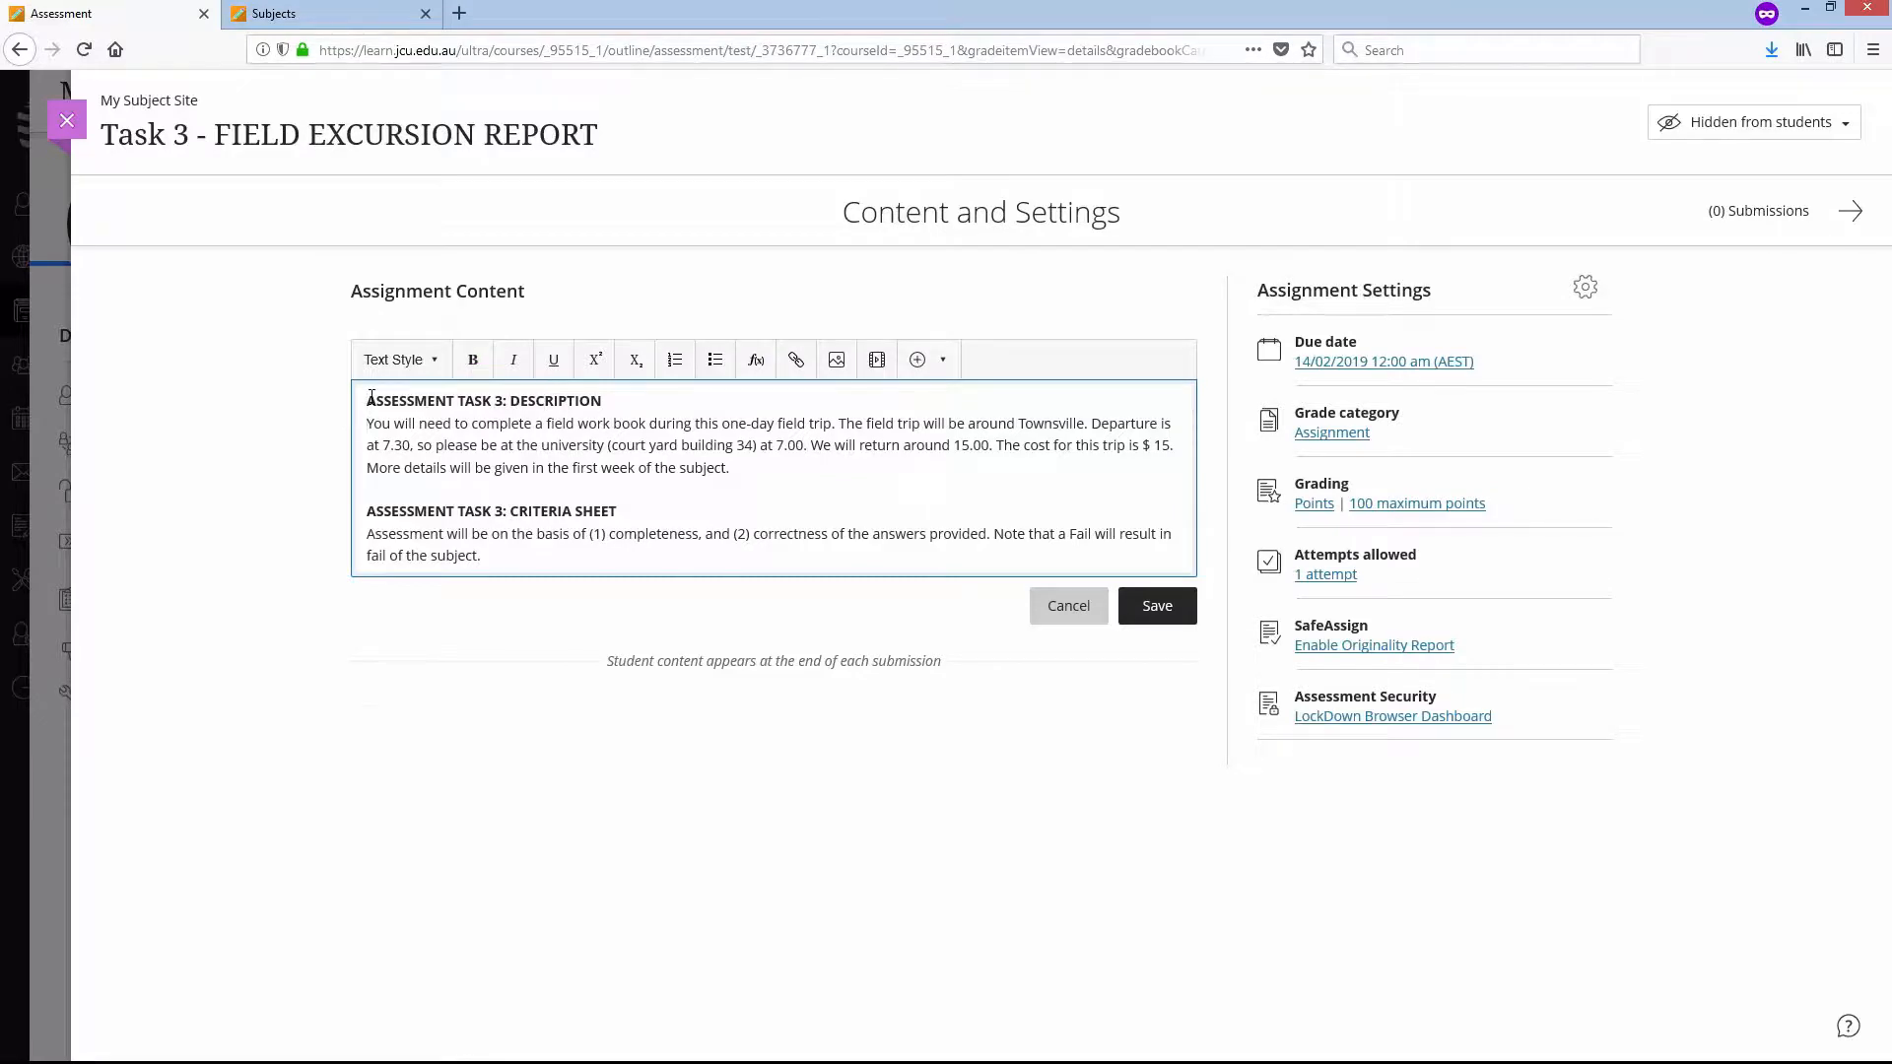
- Insert the local file Task 3 Field excursion.PNG on a new line below the Assessment Task 3: Description heading
key("Return")
key("Return")
key("Return")
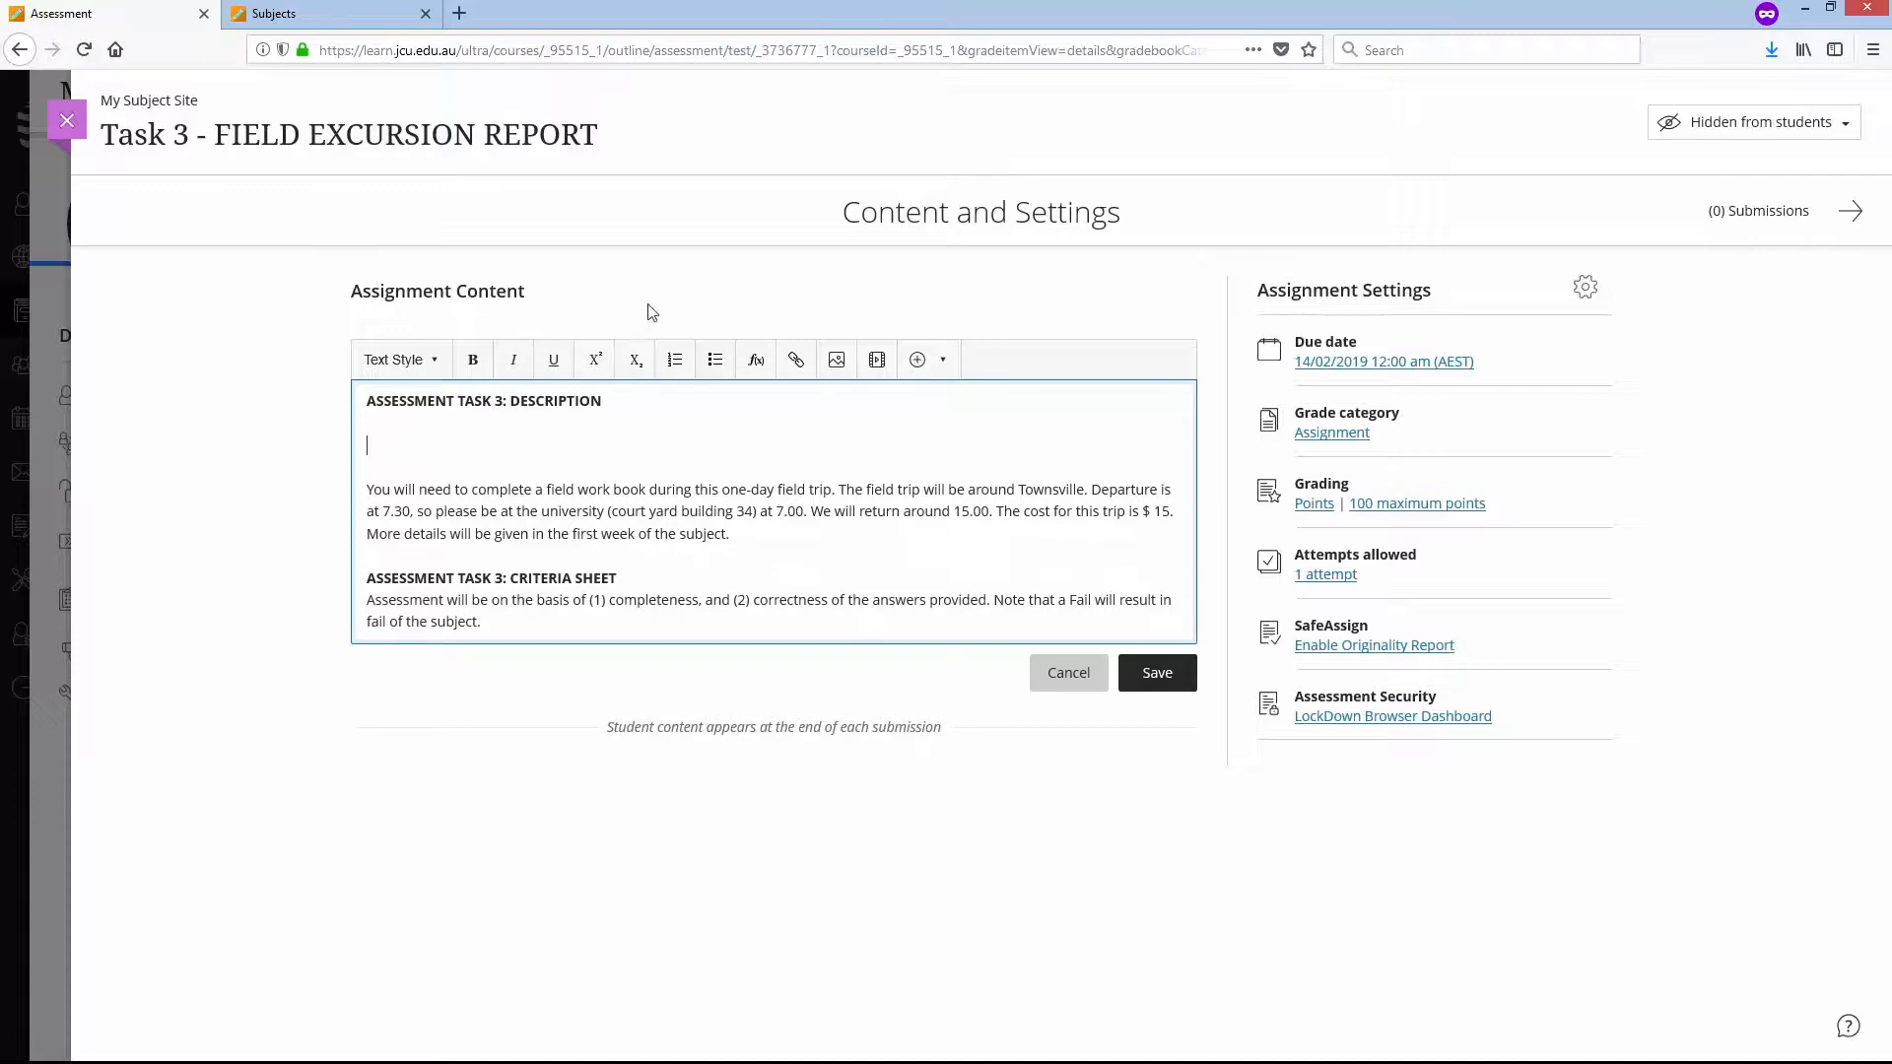
left_click(941, 362)
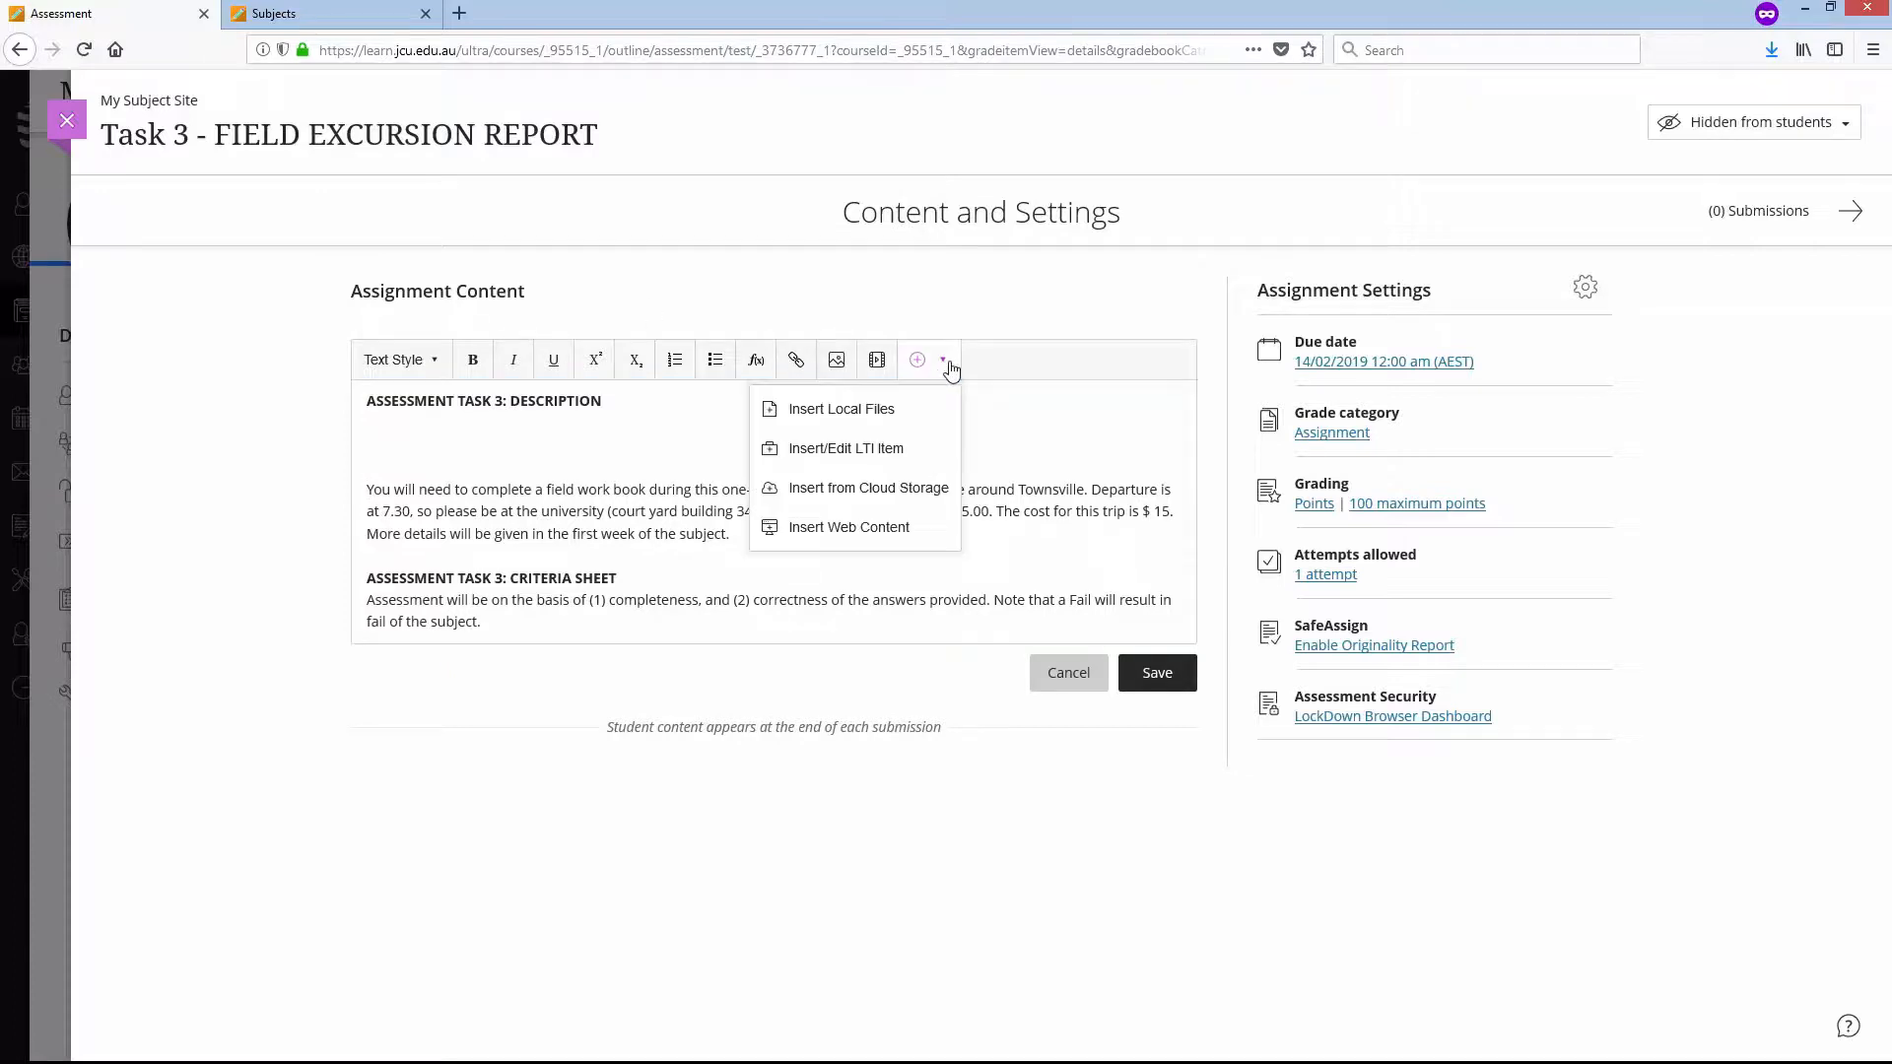
left_click(904, 425)
left_click(701, 293)
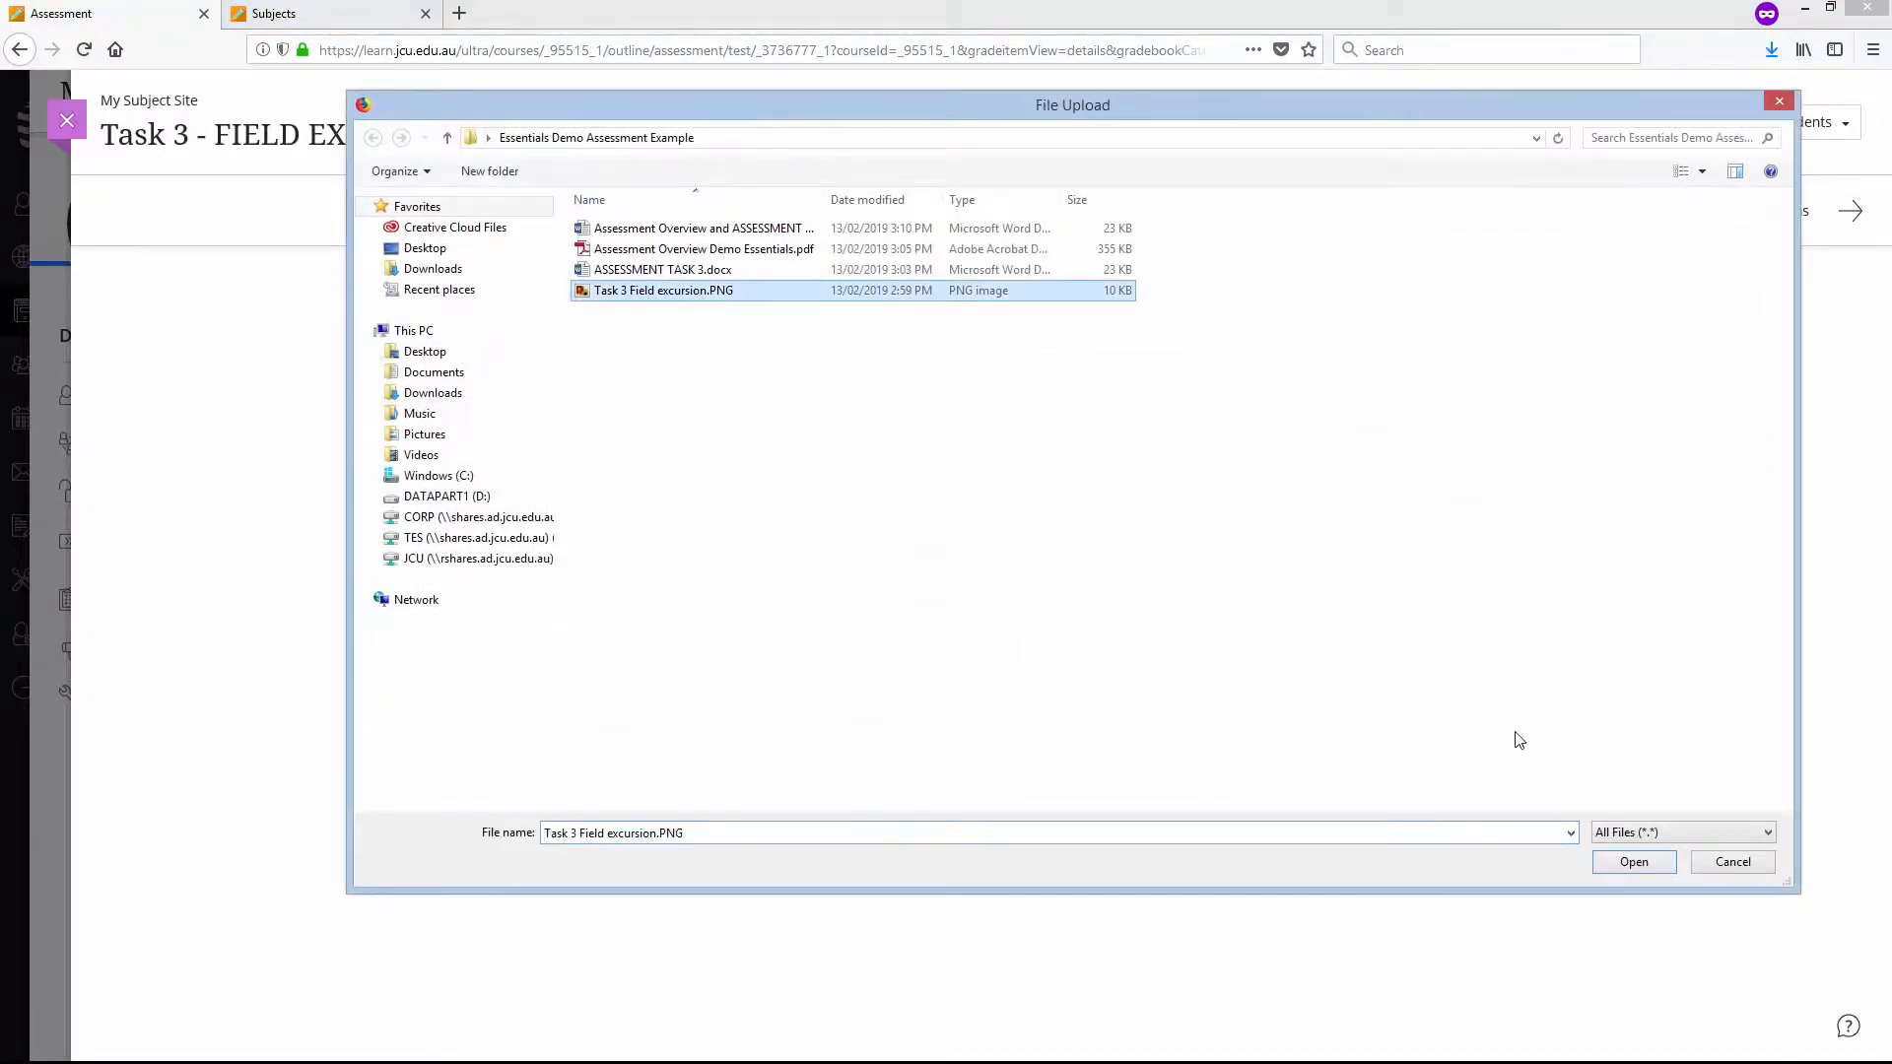
left_click(1660, 863)
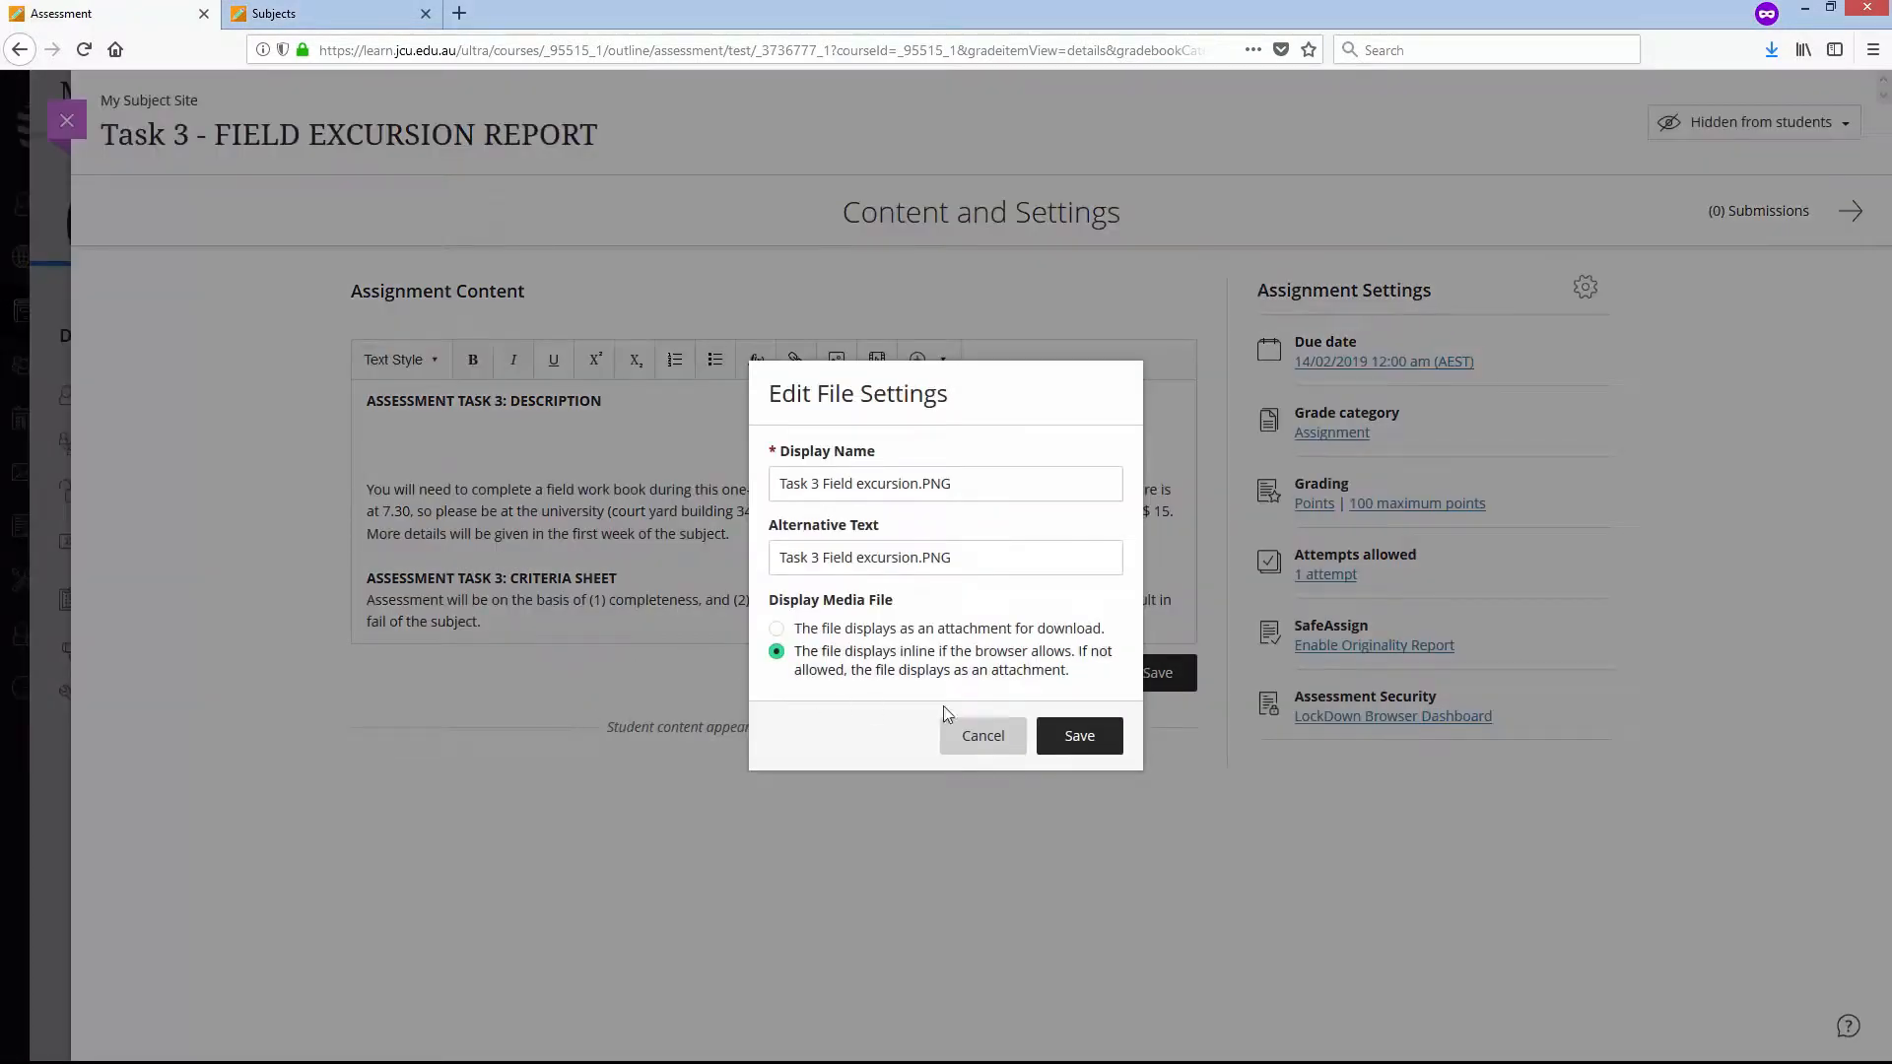
left_click(1079, 736)
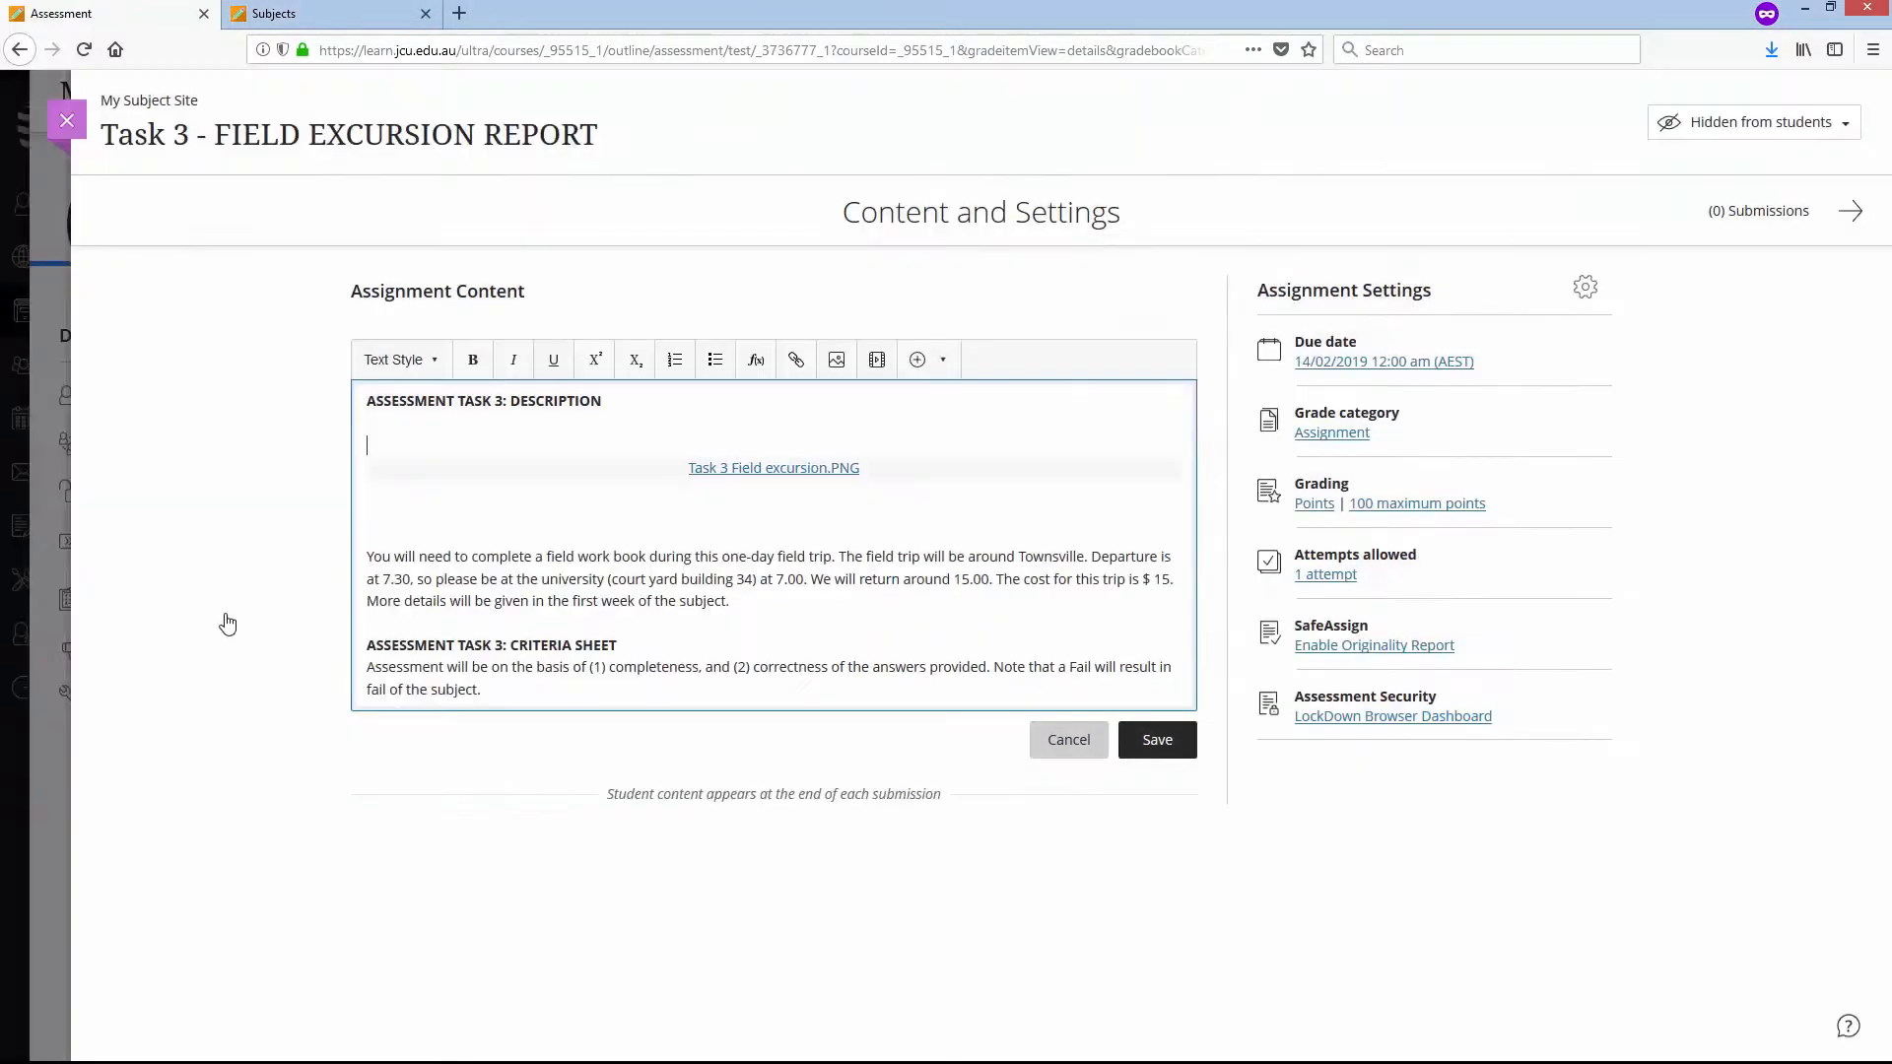
- Remove the surplus blank lines around the inserted table image and save the text block
key("BackSpace")
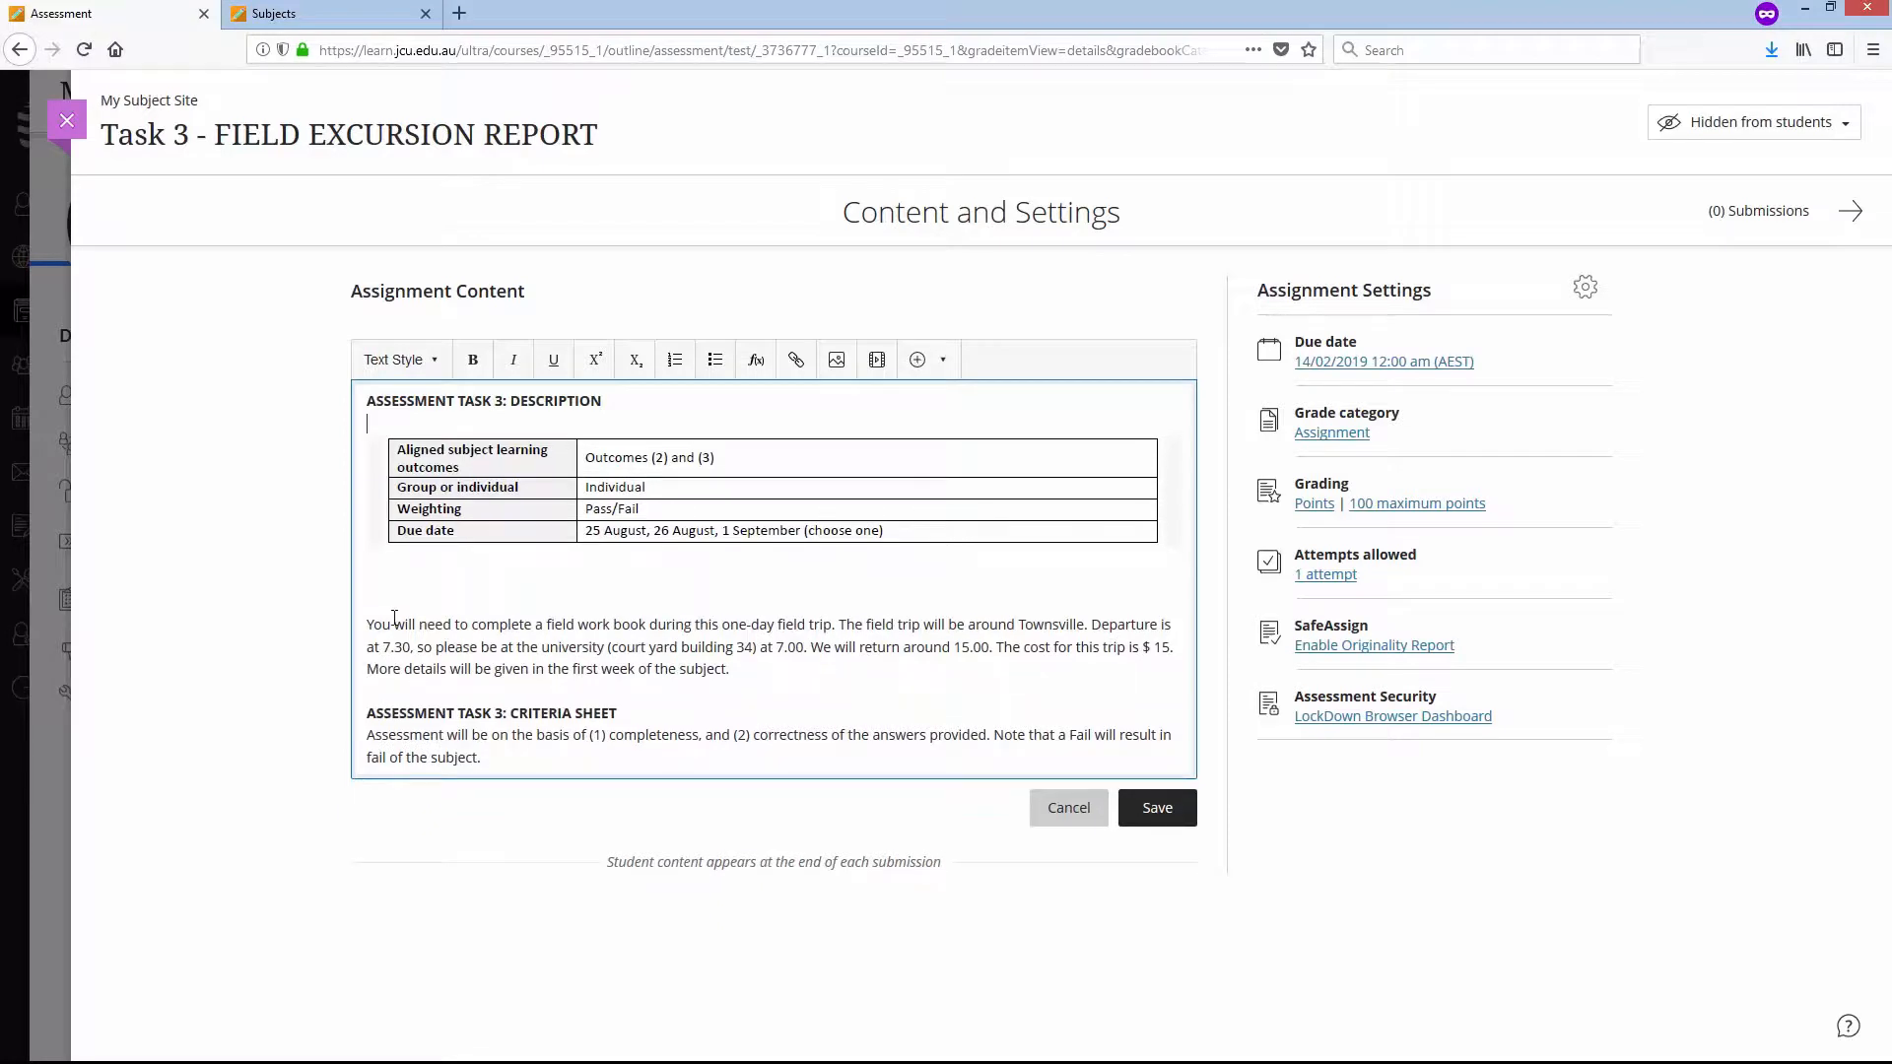
key("BackSpace")
key("BackSpace")
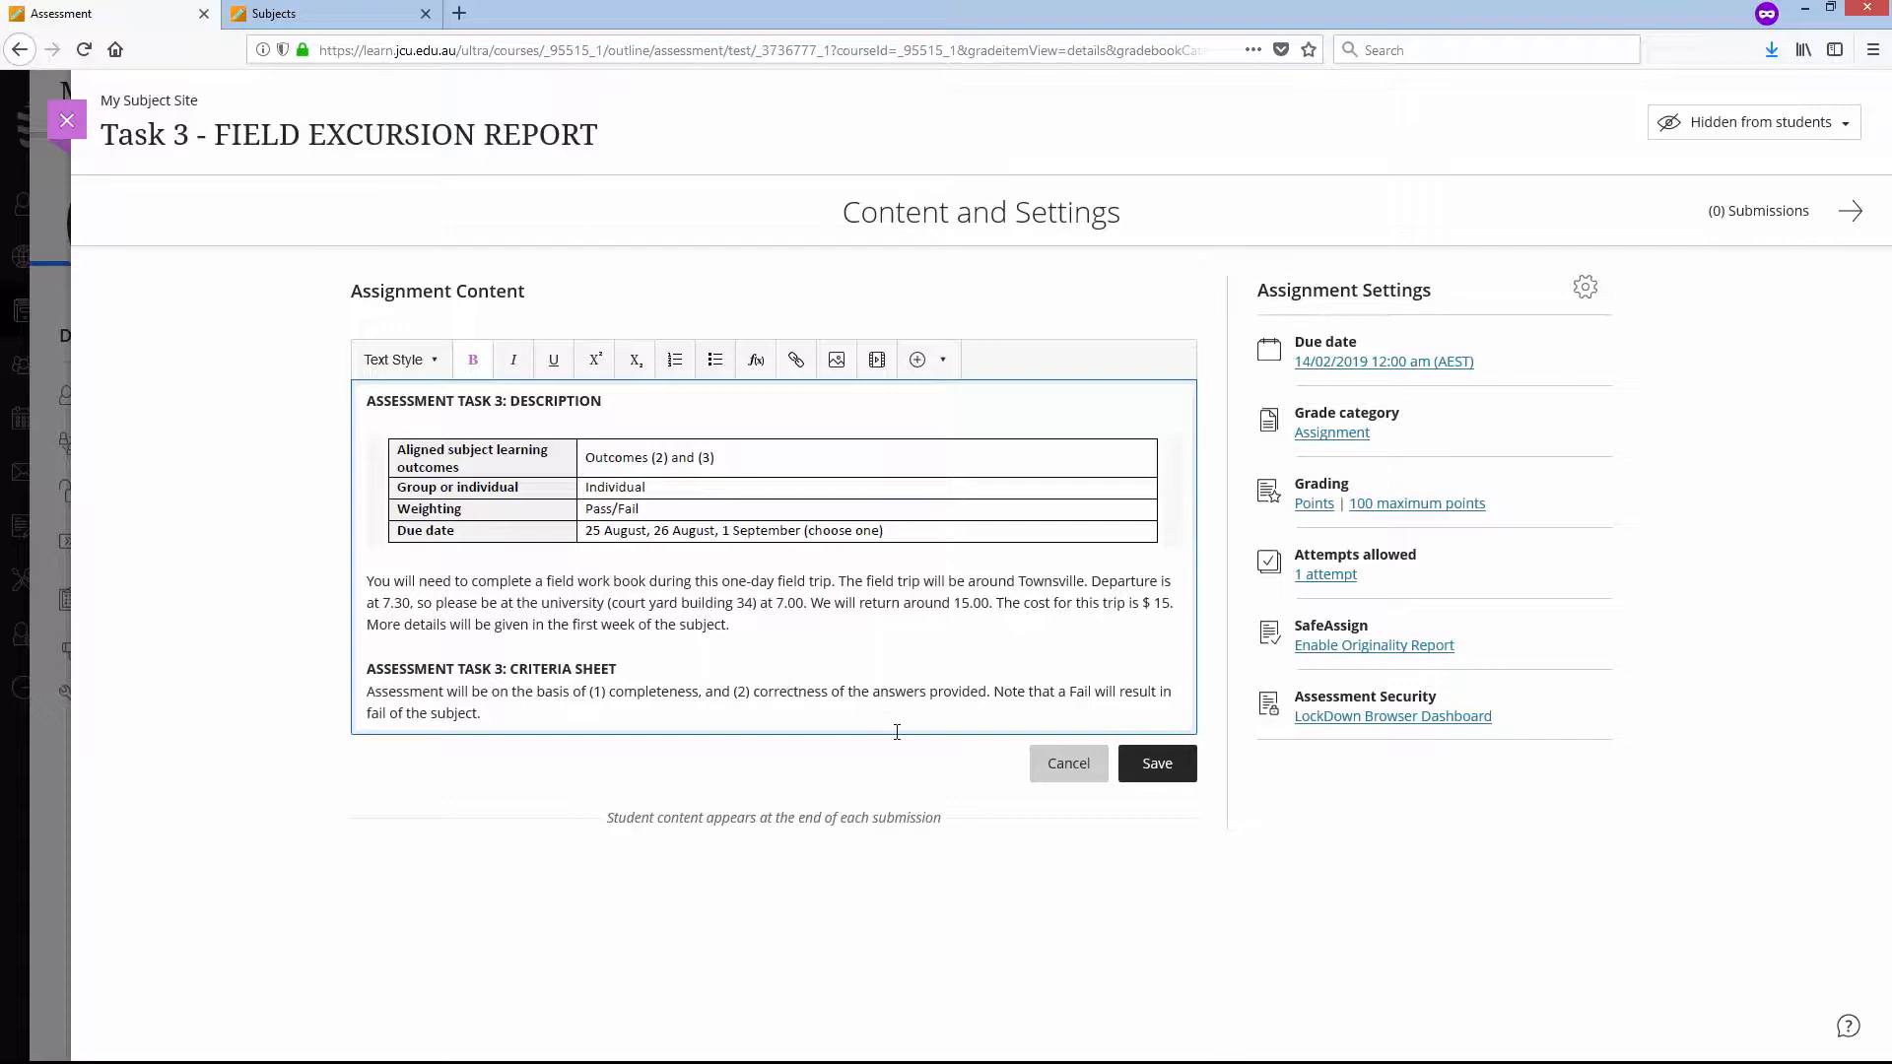
left_click(1176, 772)
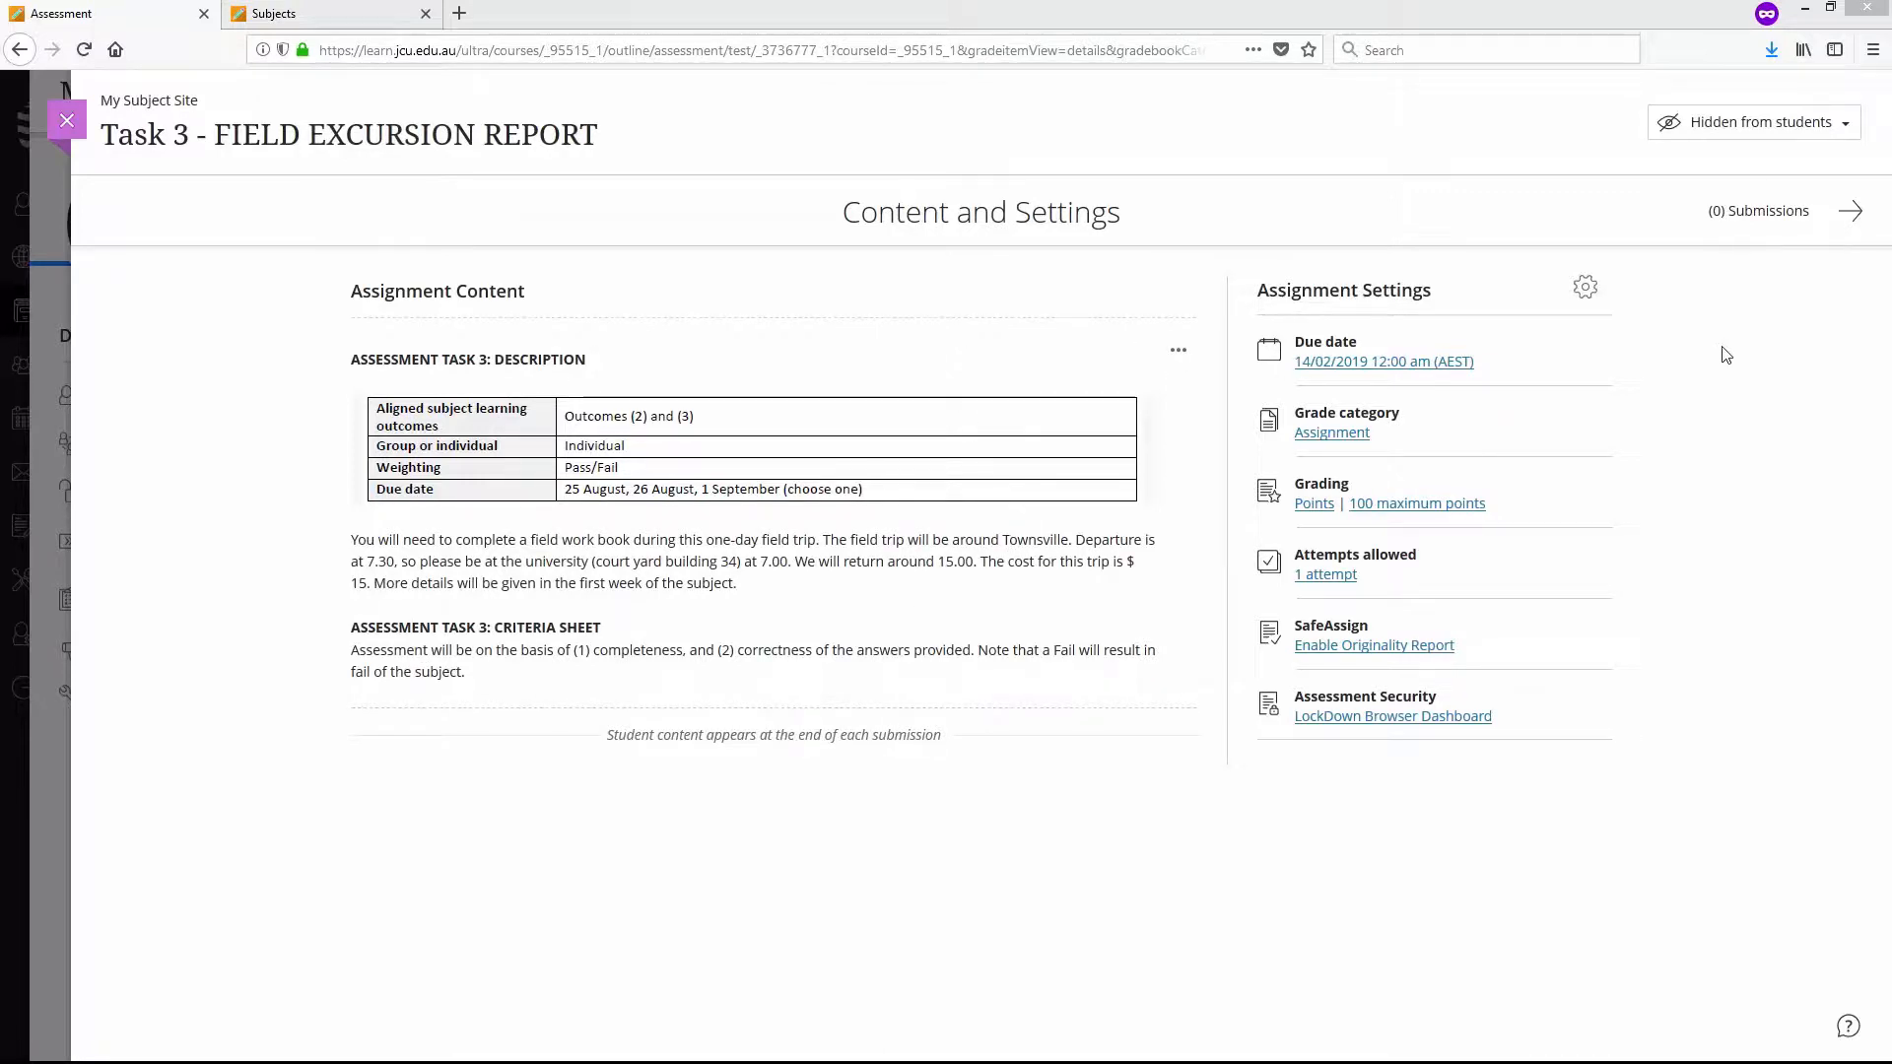
- Set the assignment to collect submissions offline and apply the assignment settings
left_click(1587, 290)
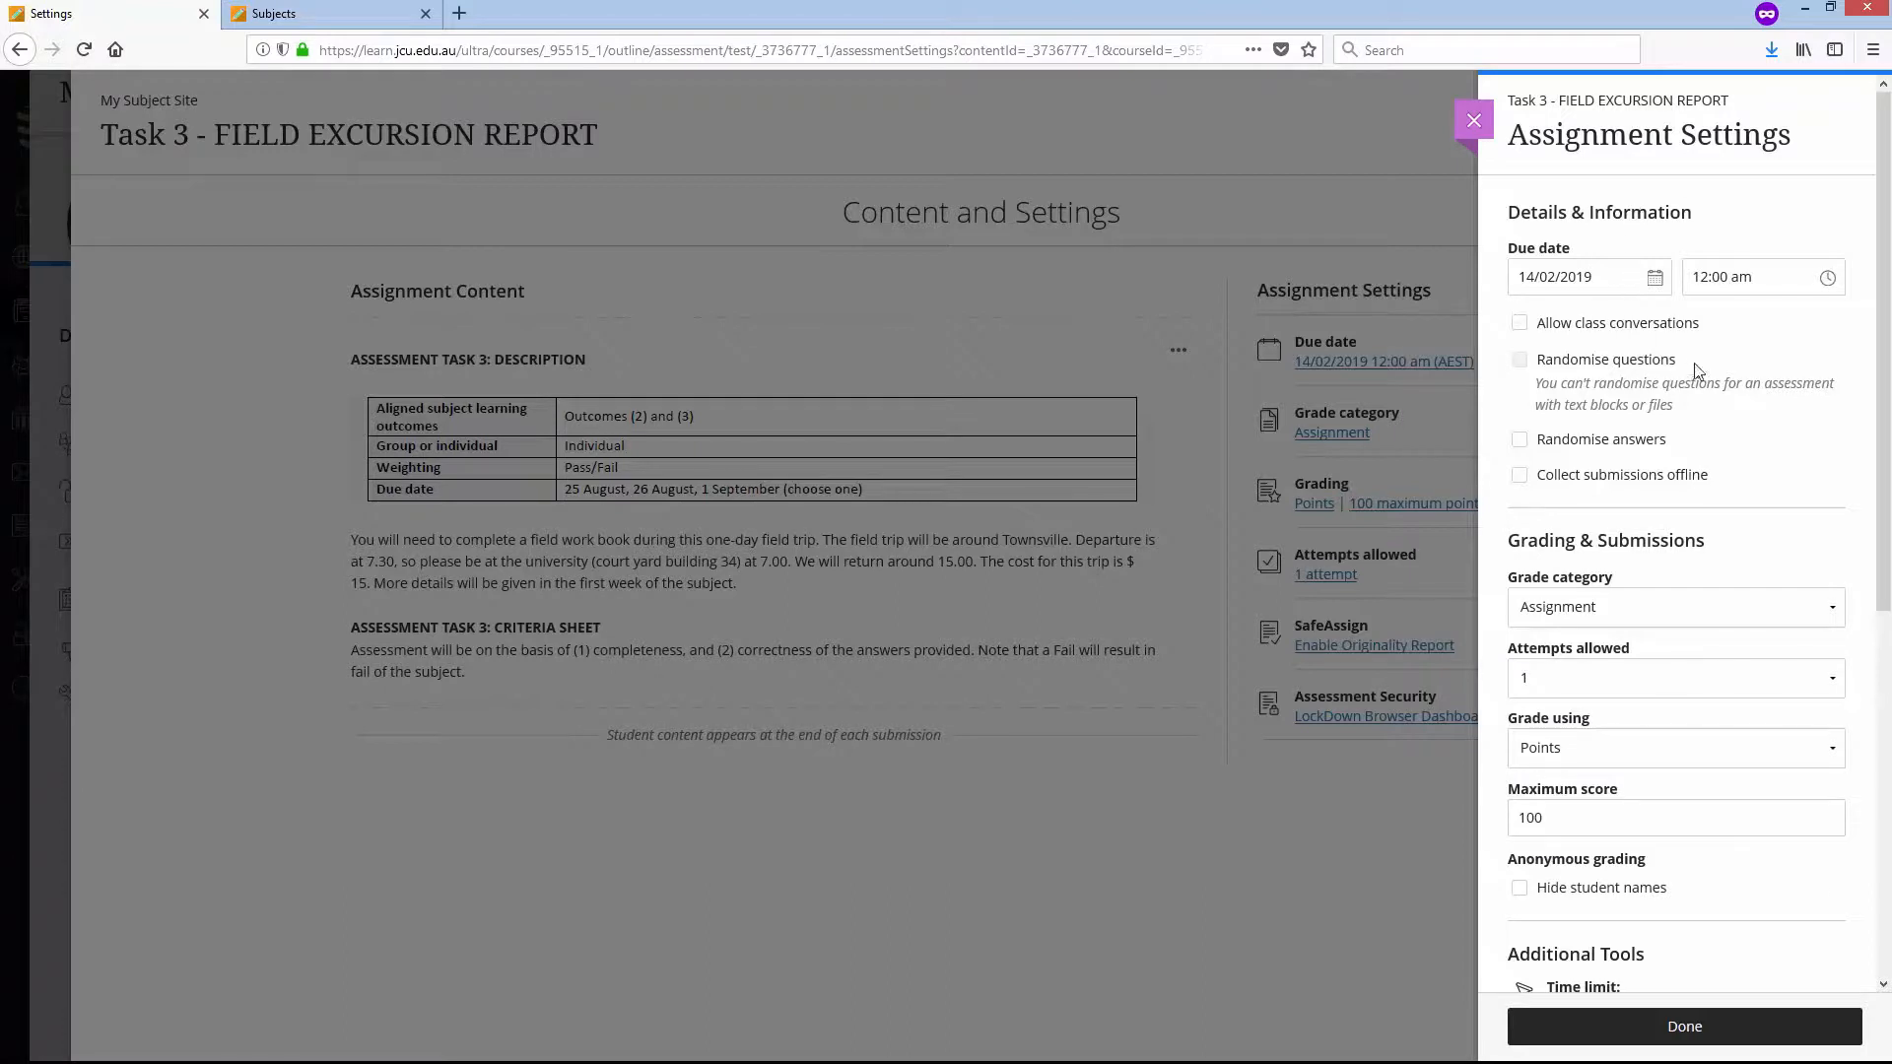
left_click(1520, 481)
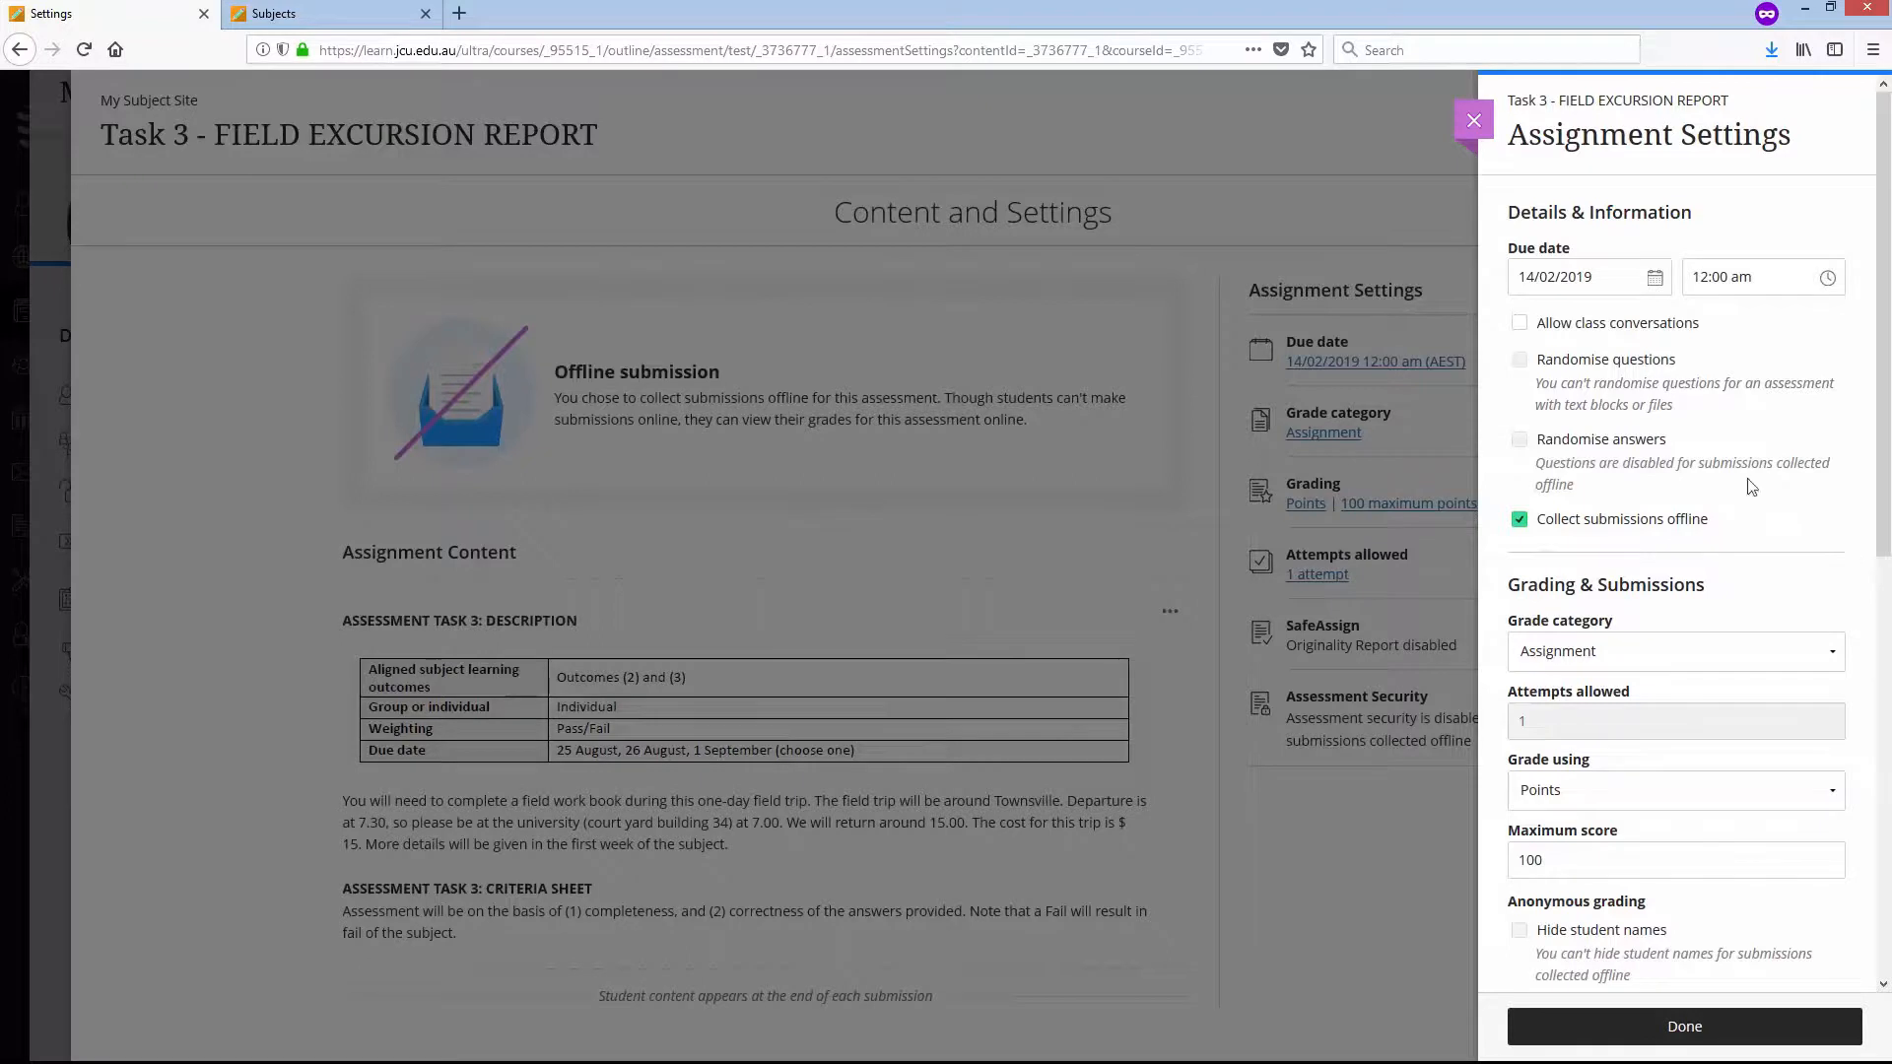
left_click_drag(1884, 539, 1886, 684)
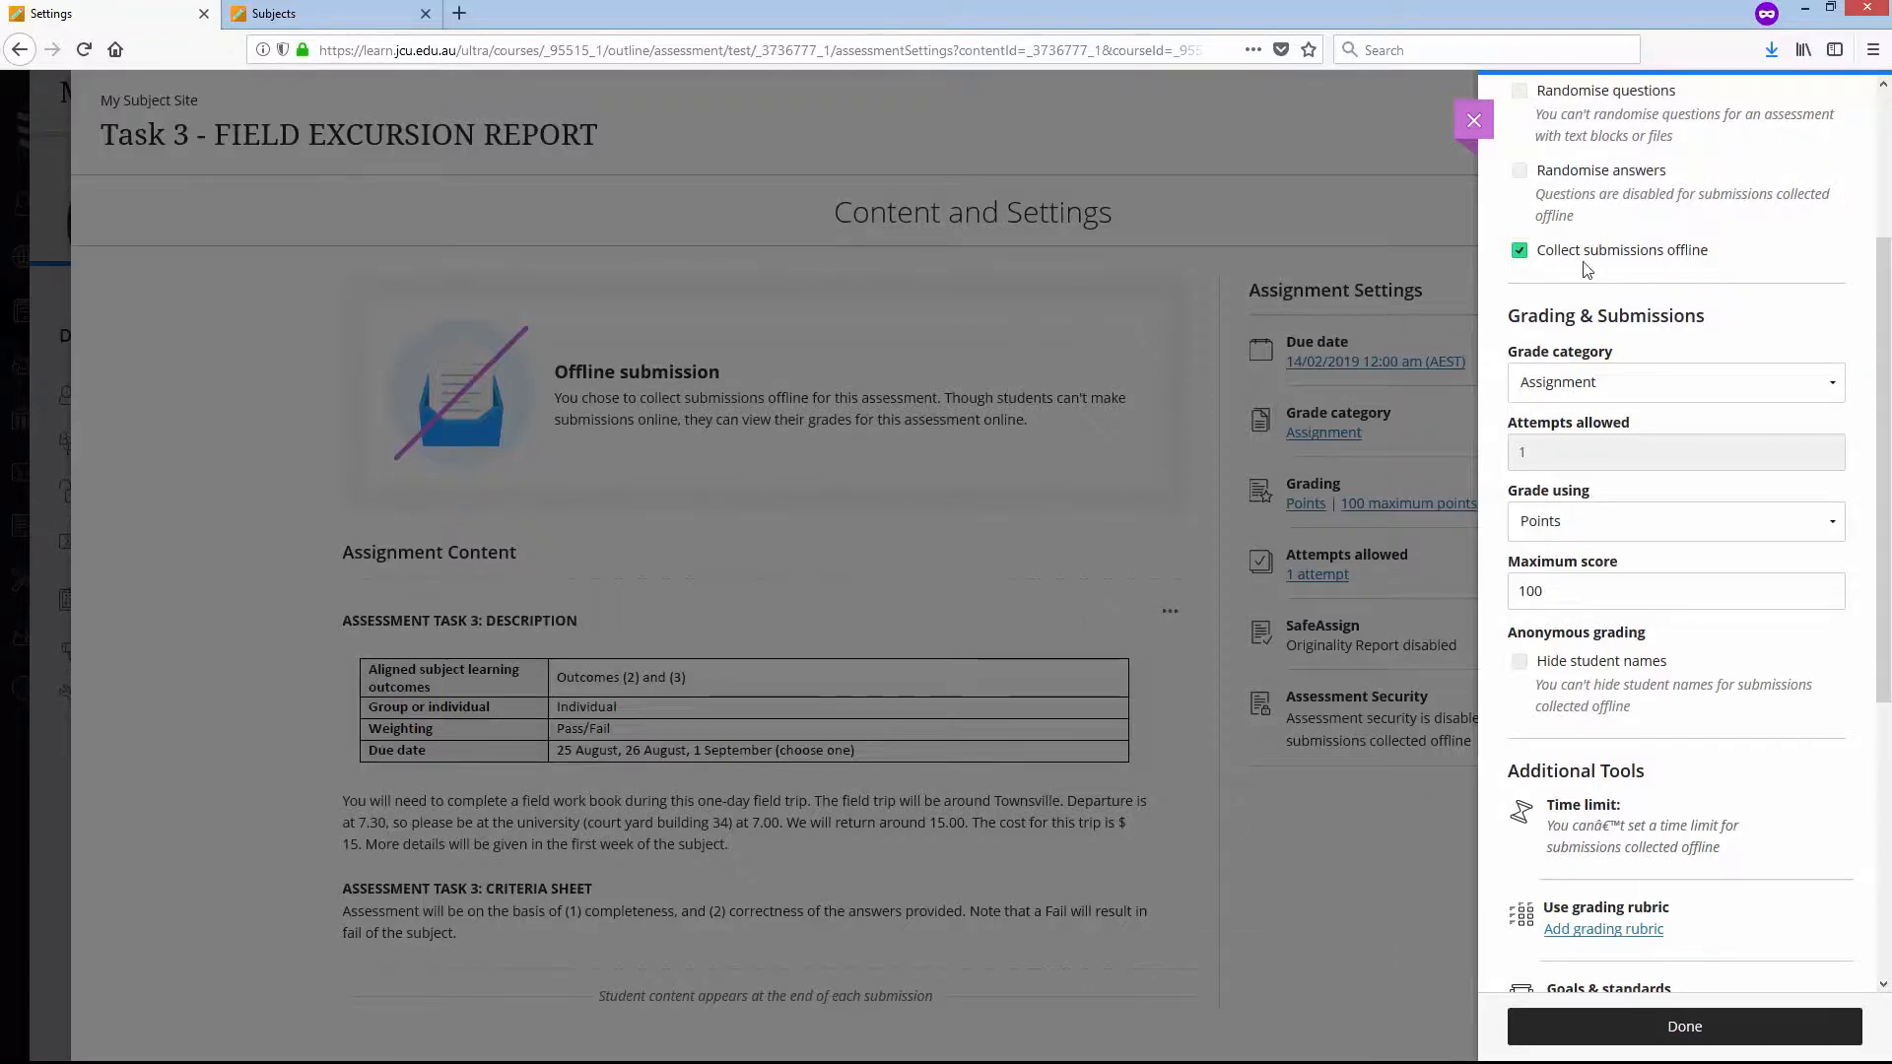
left_click(1705, 1033)
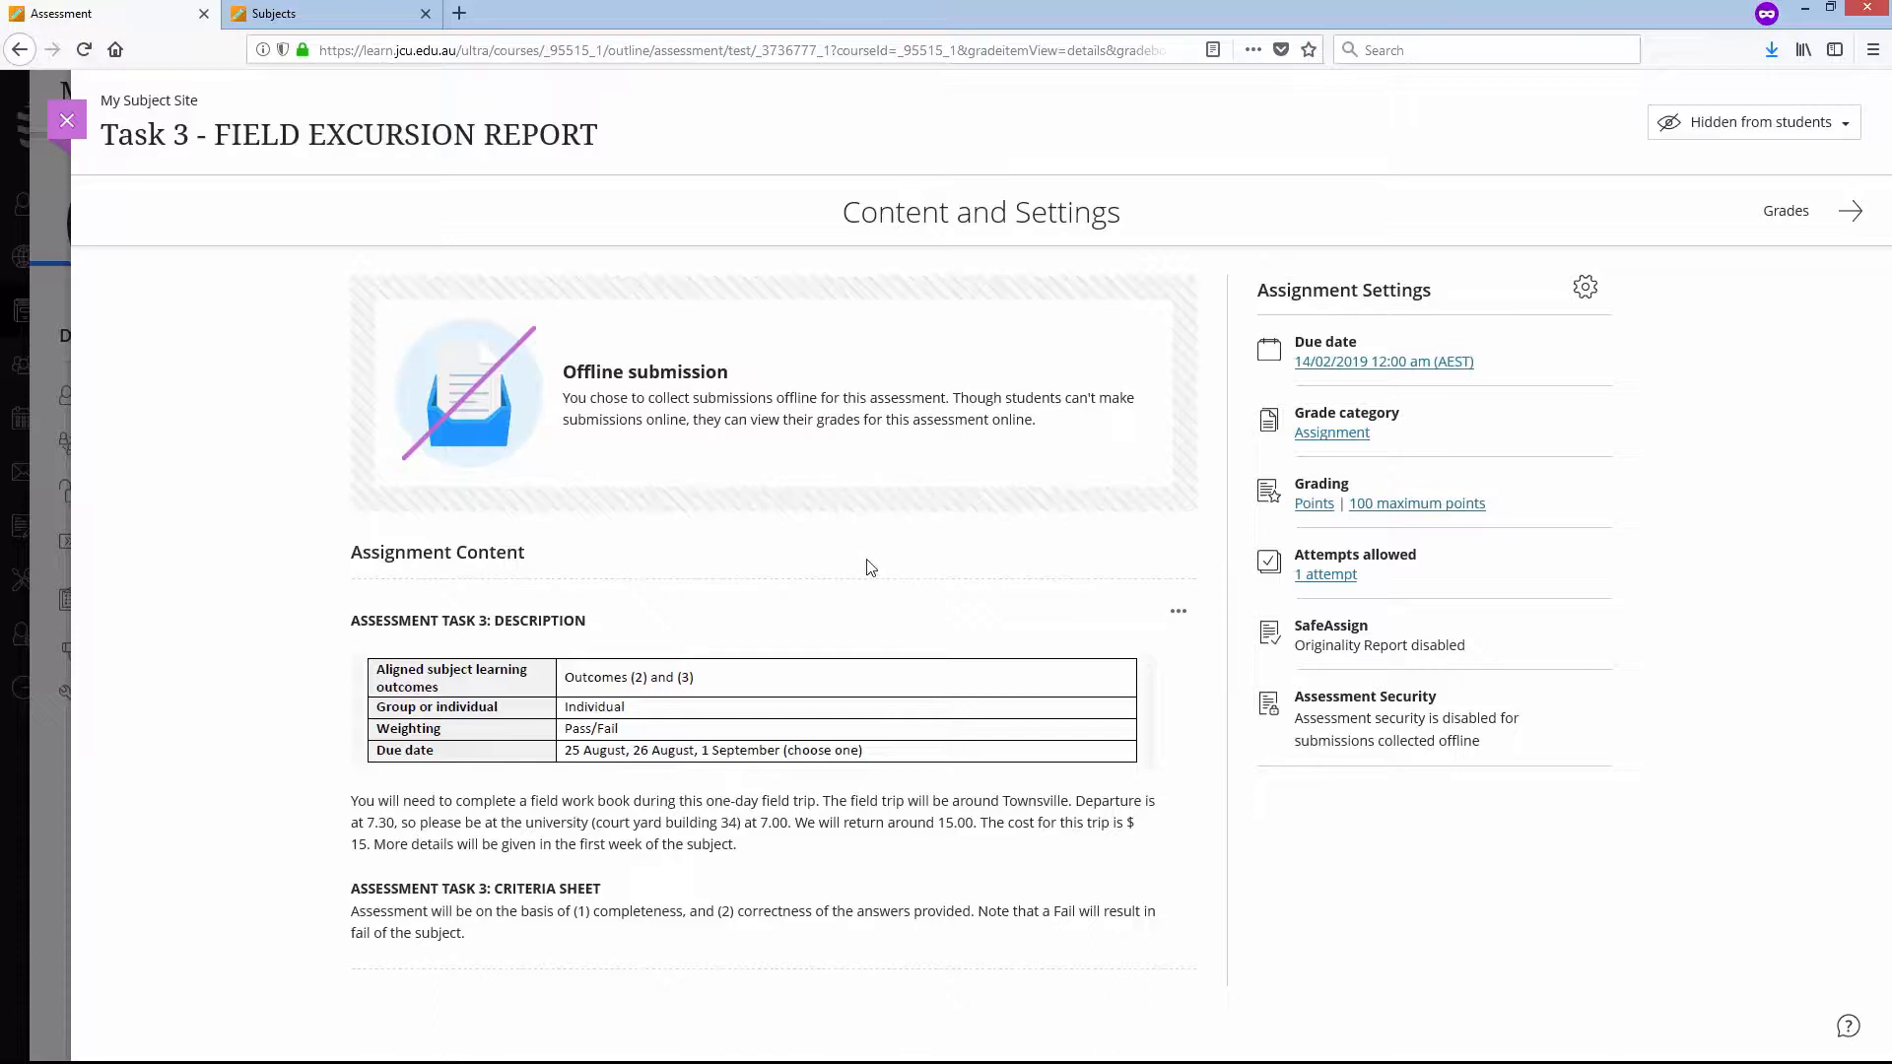
- Open the Task 3 assignment for editing from the Grade Centre's student grid, make it visible to students, and close it
mouse_move(841, 584)
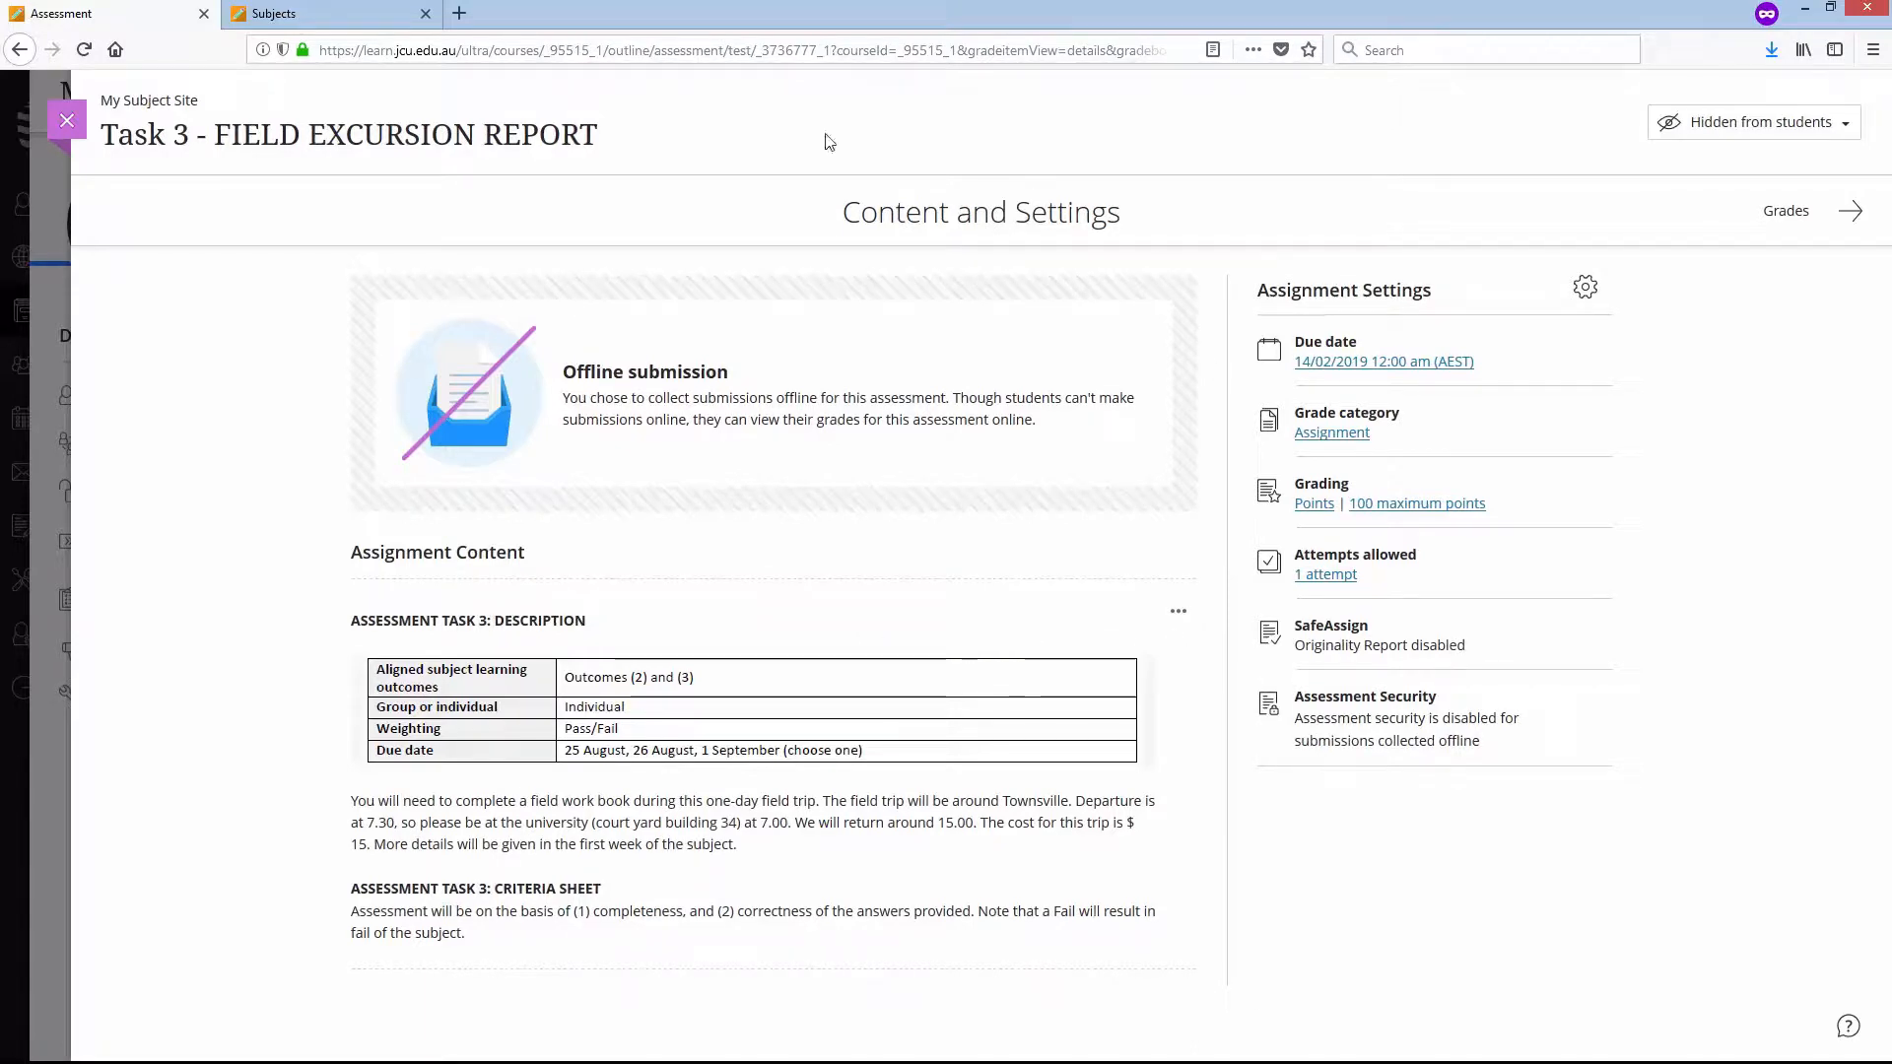
left_click(67, 118)
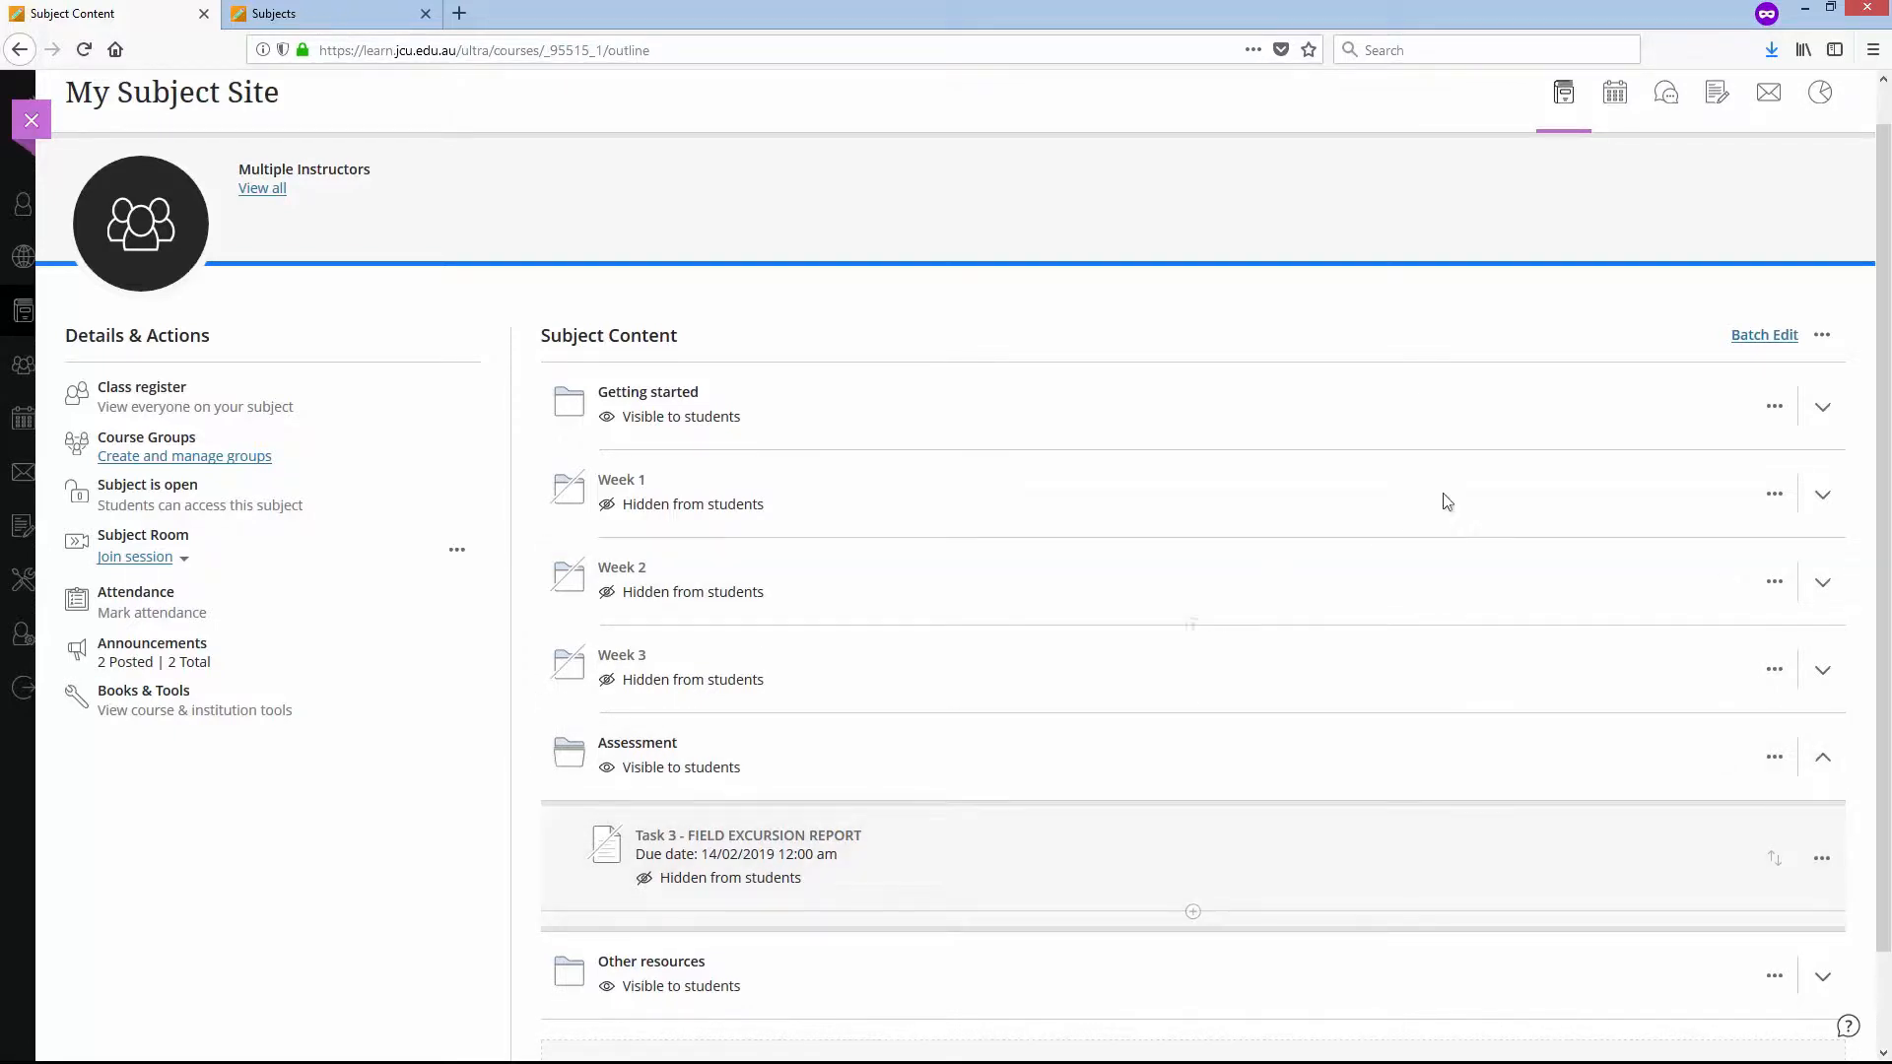
left_click(1717, 96)
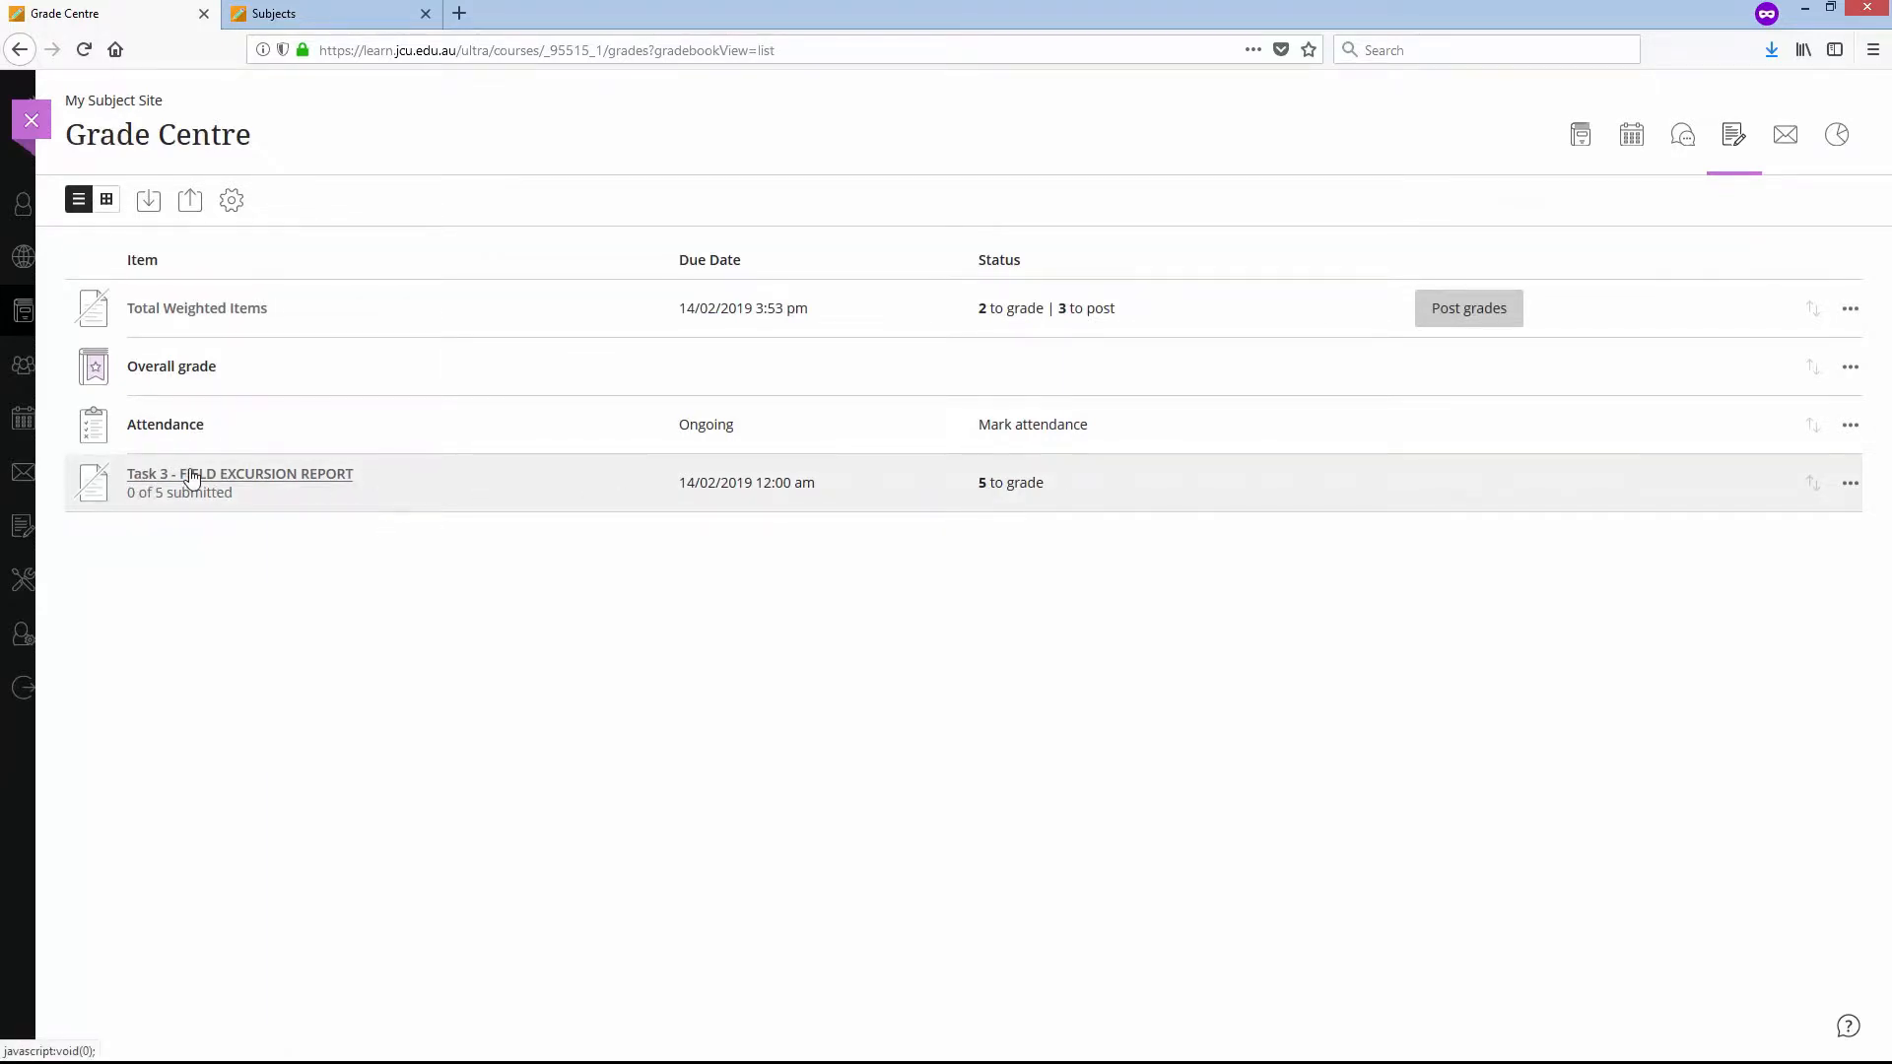
left_click(106, 200)
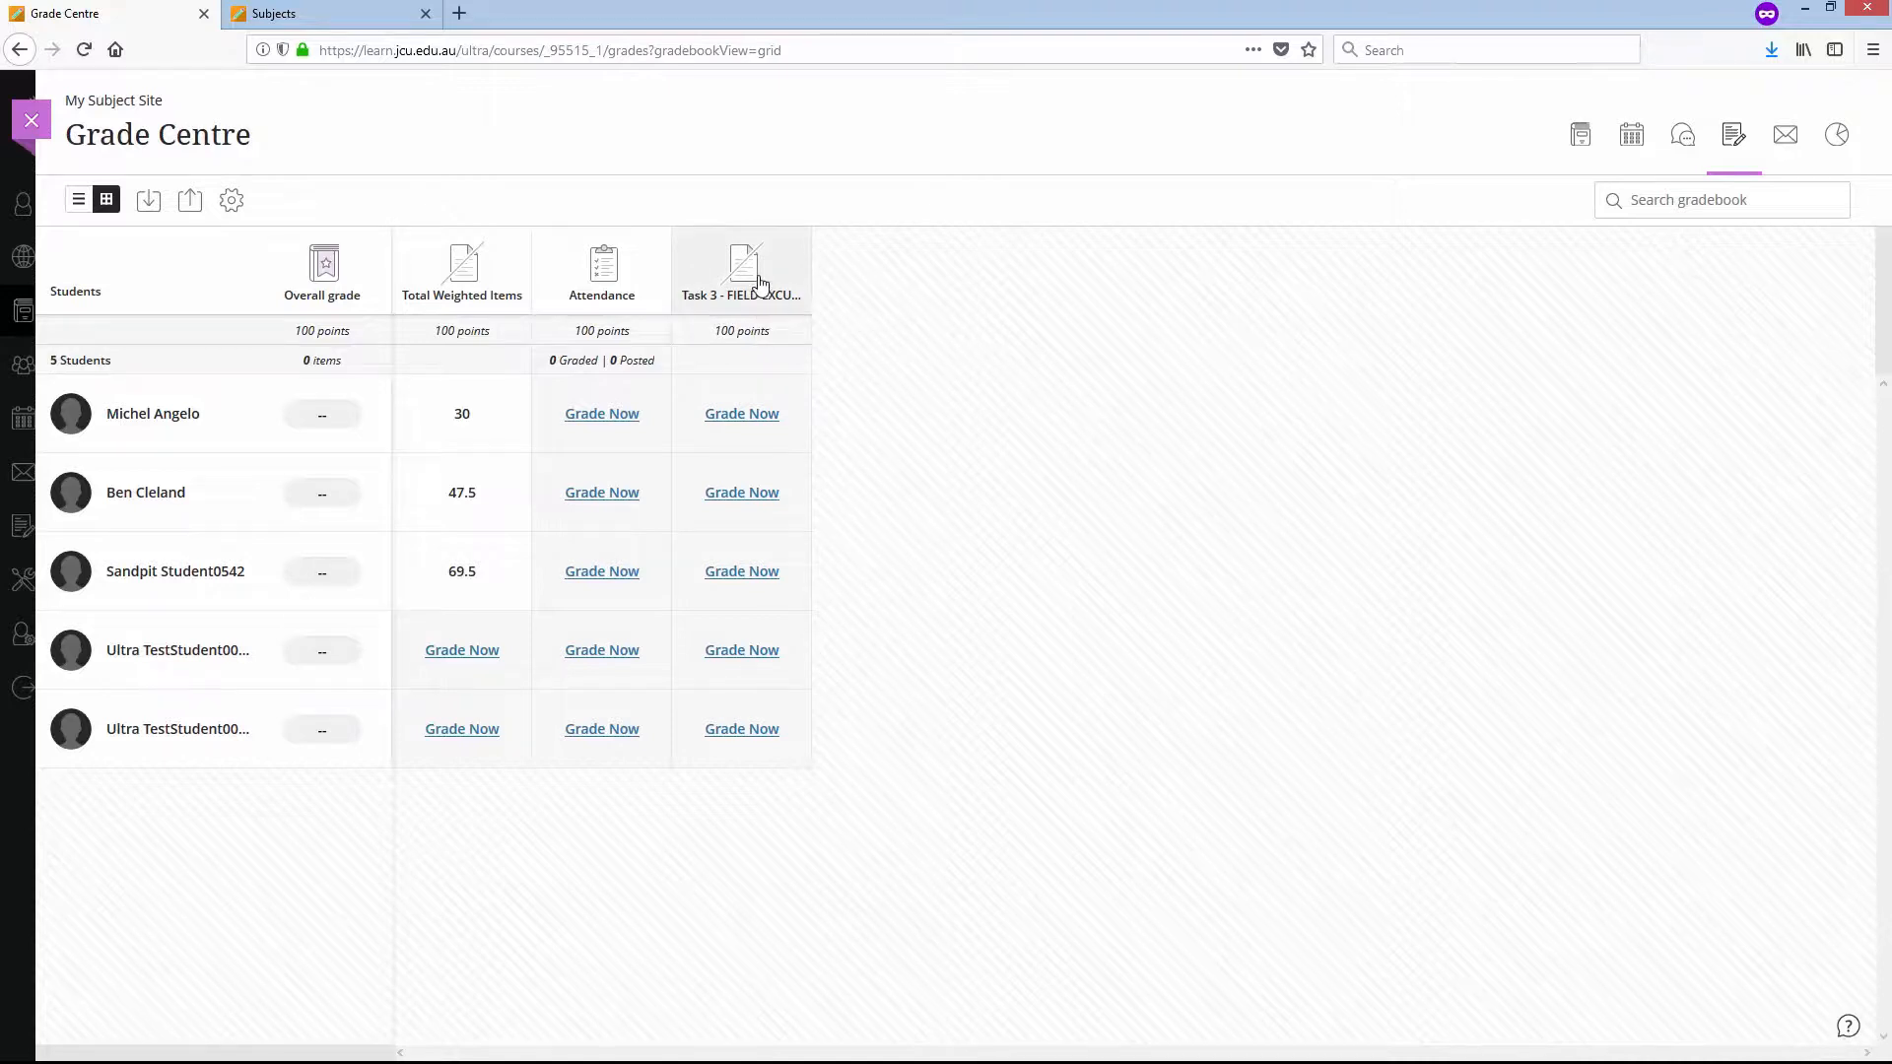
left_click(762, 285)
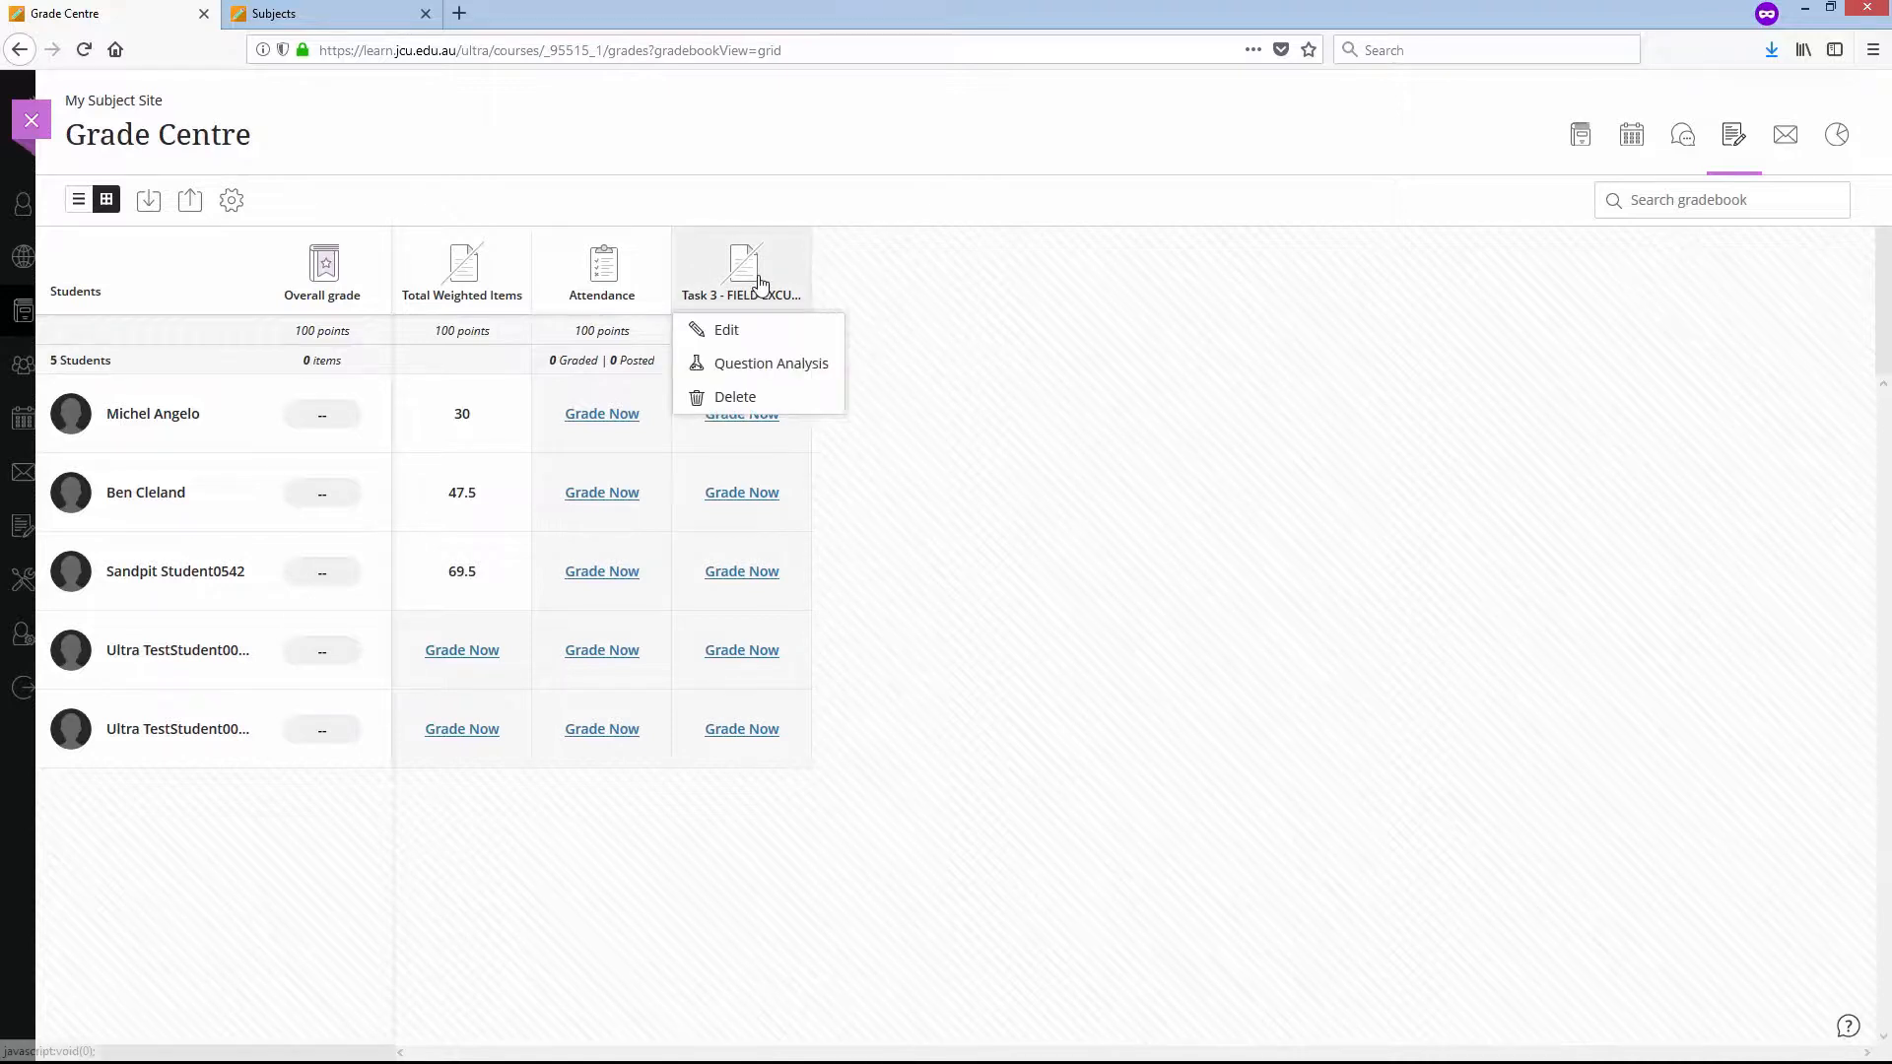
left_click(744, 341)
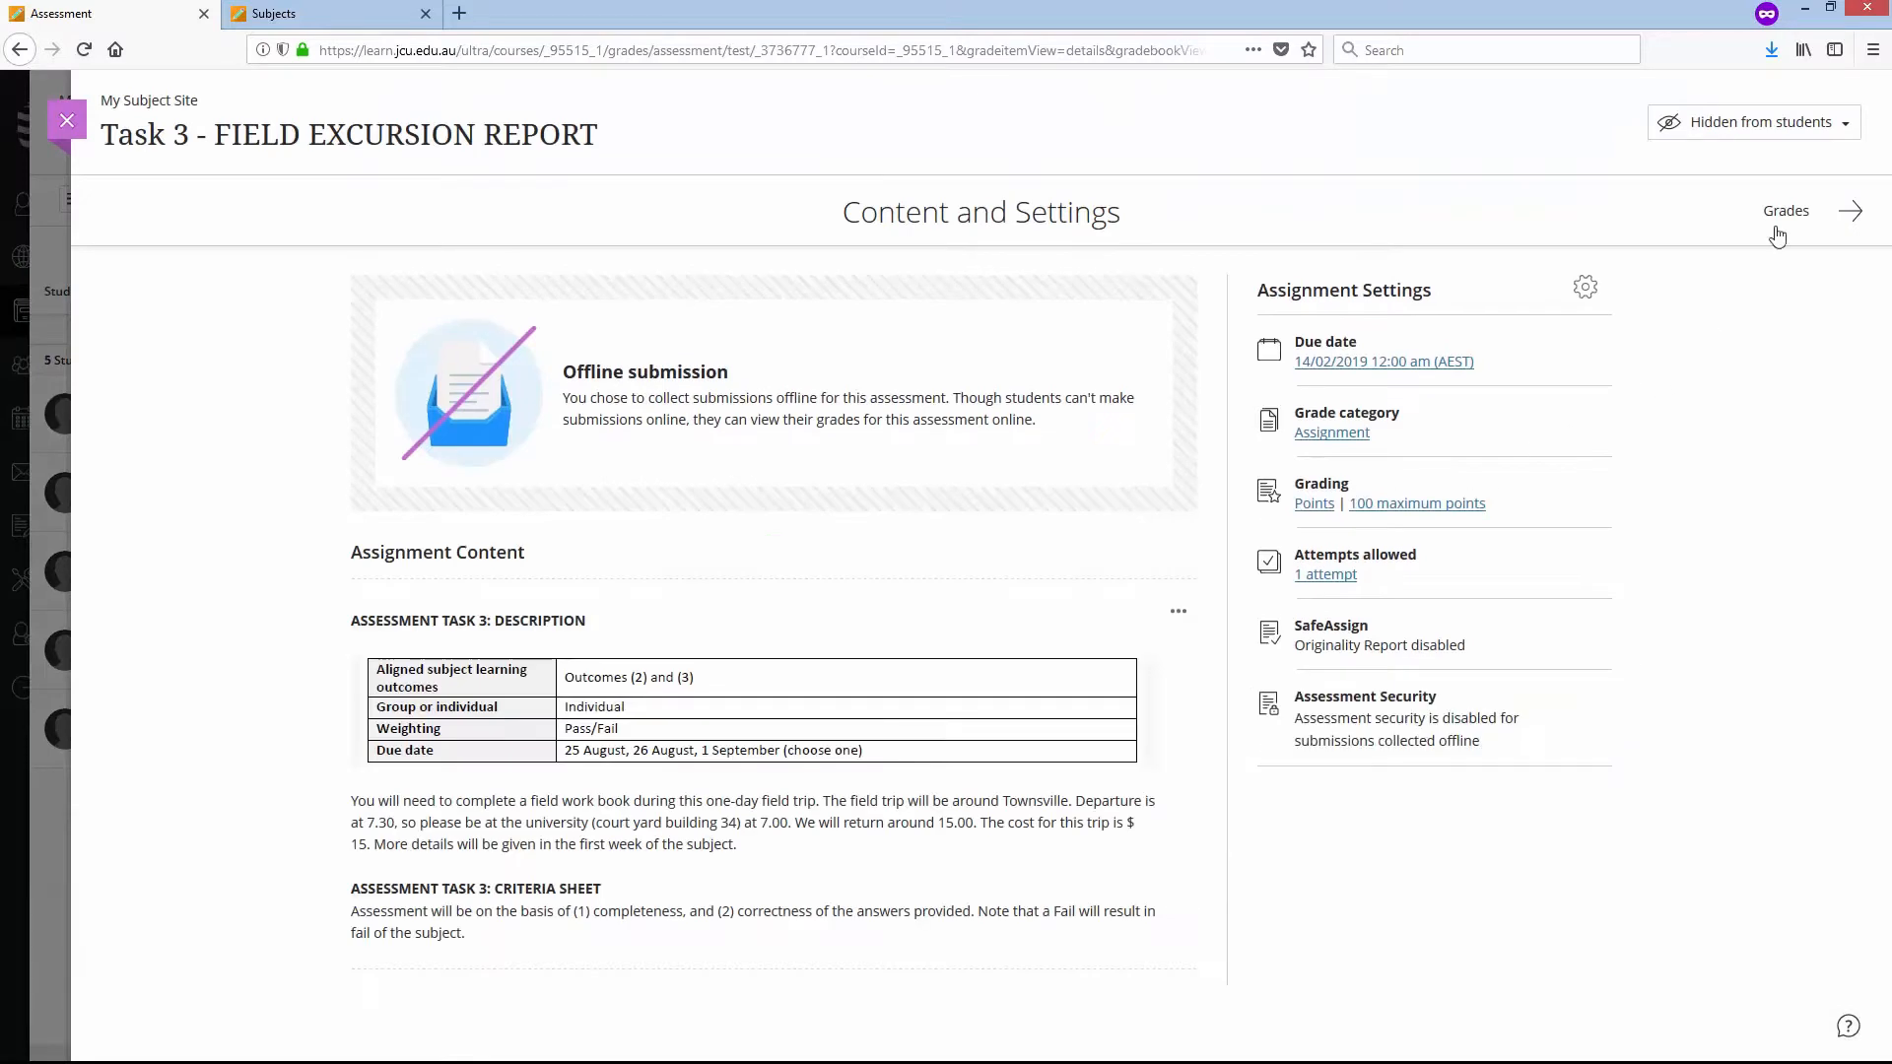
left_click(1849, 123)
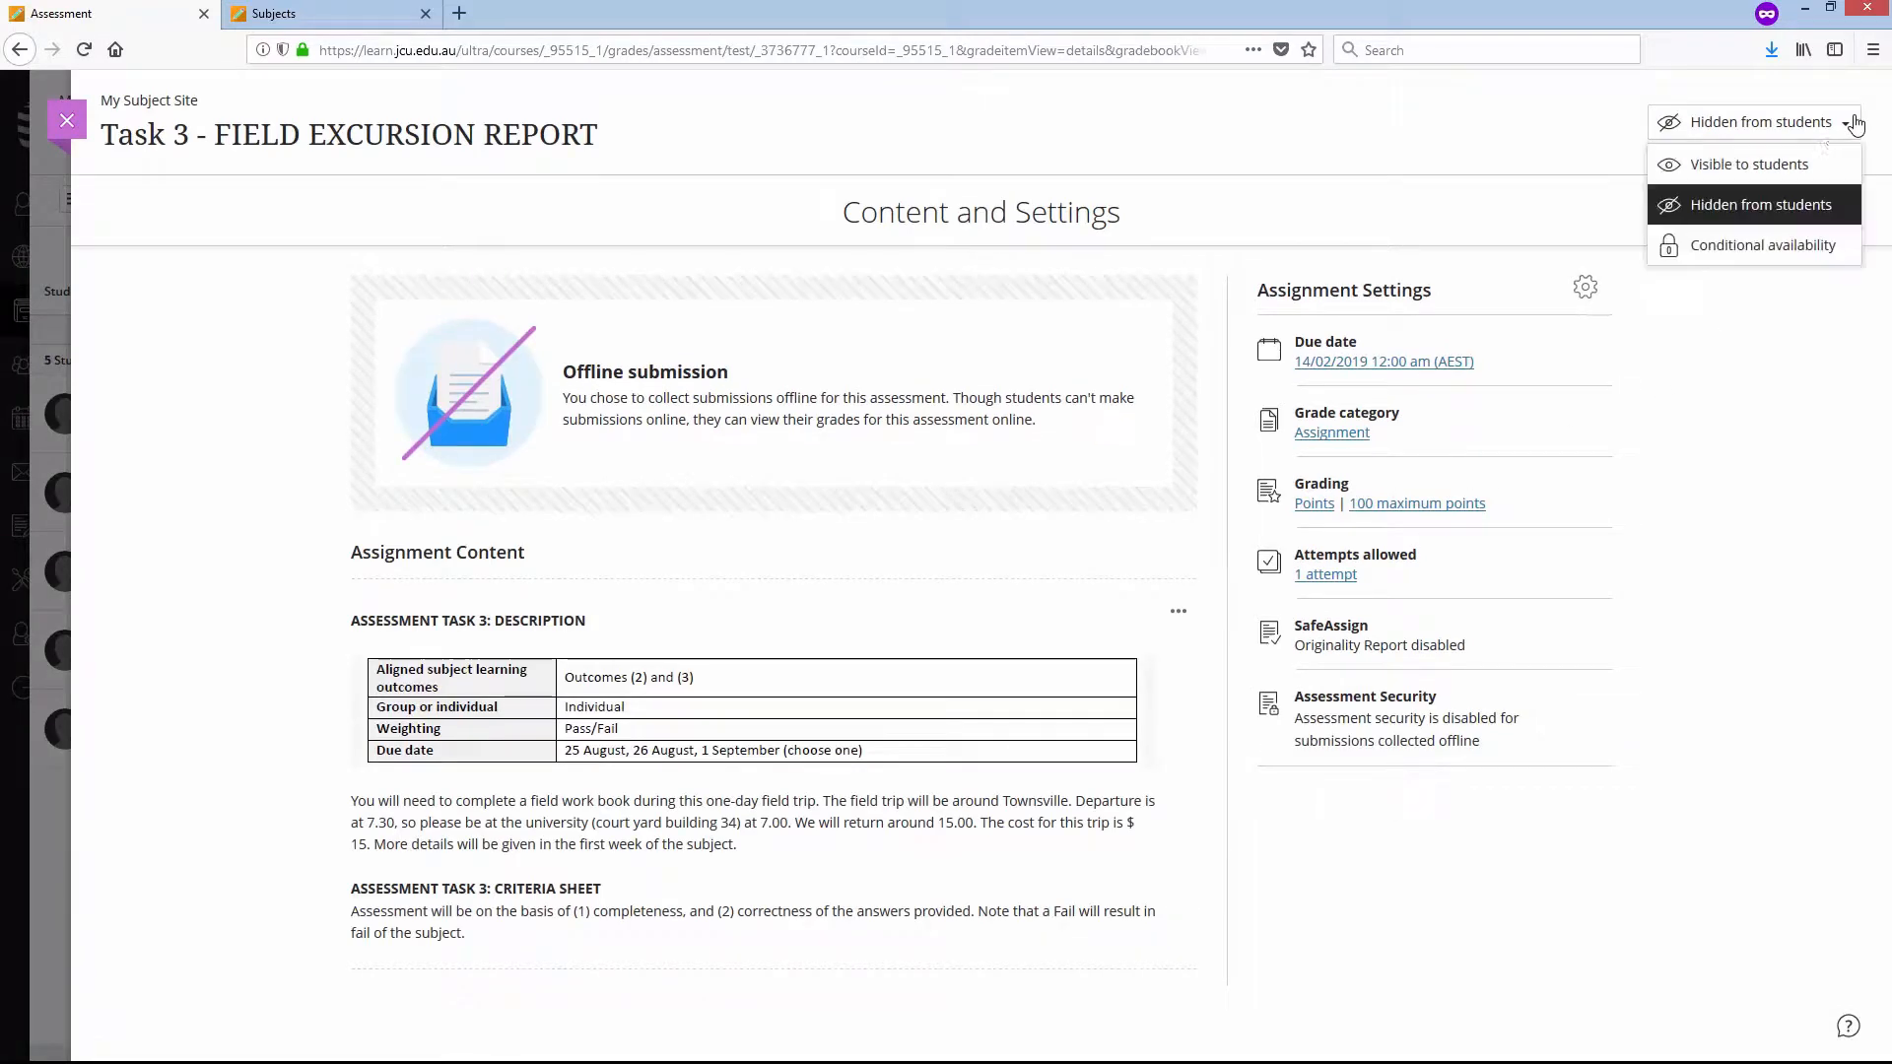
left_click(1802, 168)
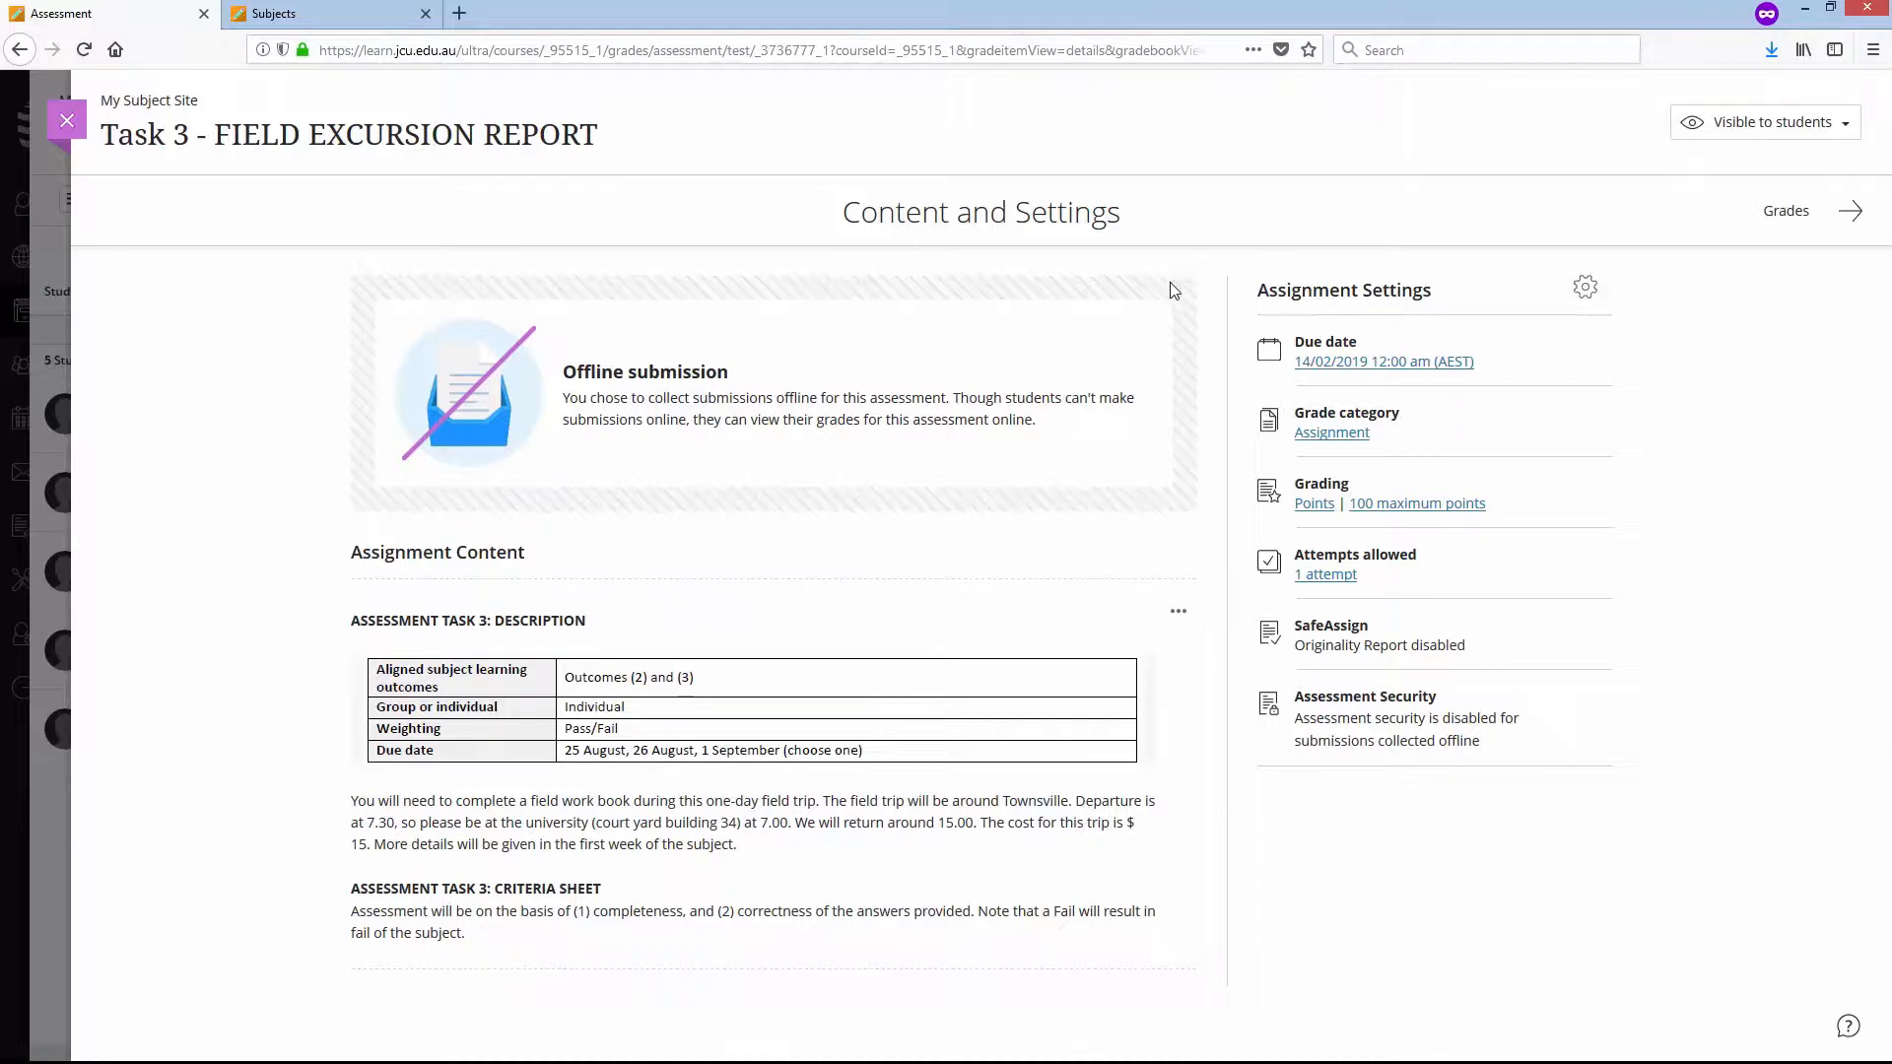
left_click(67, 120)
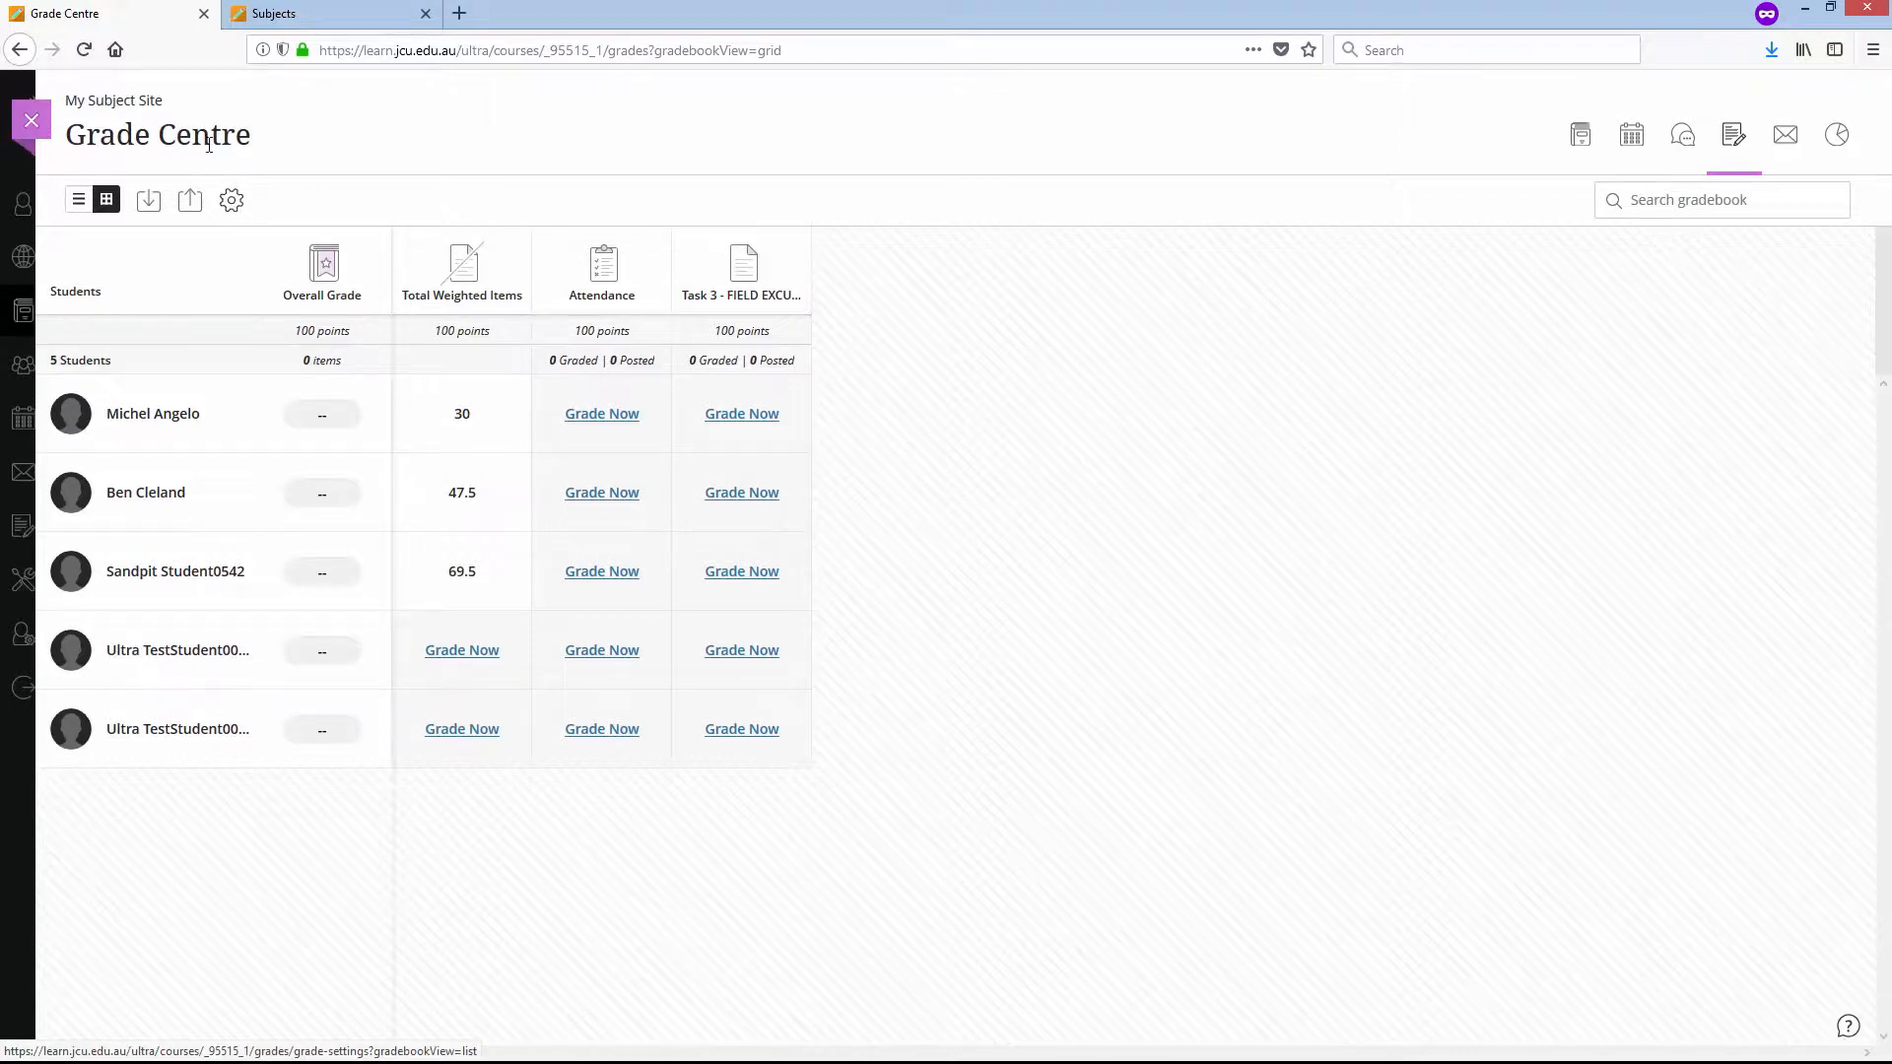
- Rename the JCU Grades grading diagram to Pass/Fail in the Grade Centre settings
left_click(232, 201)
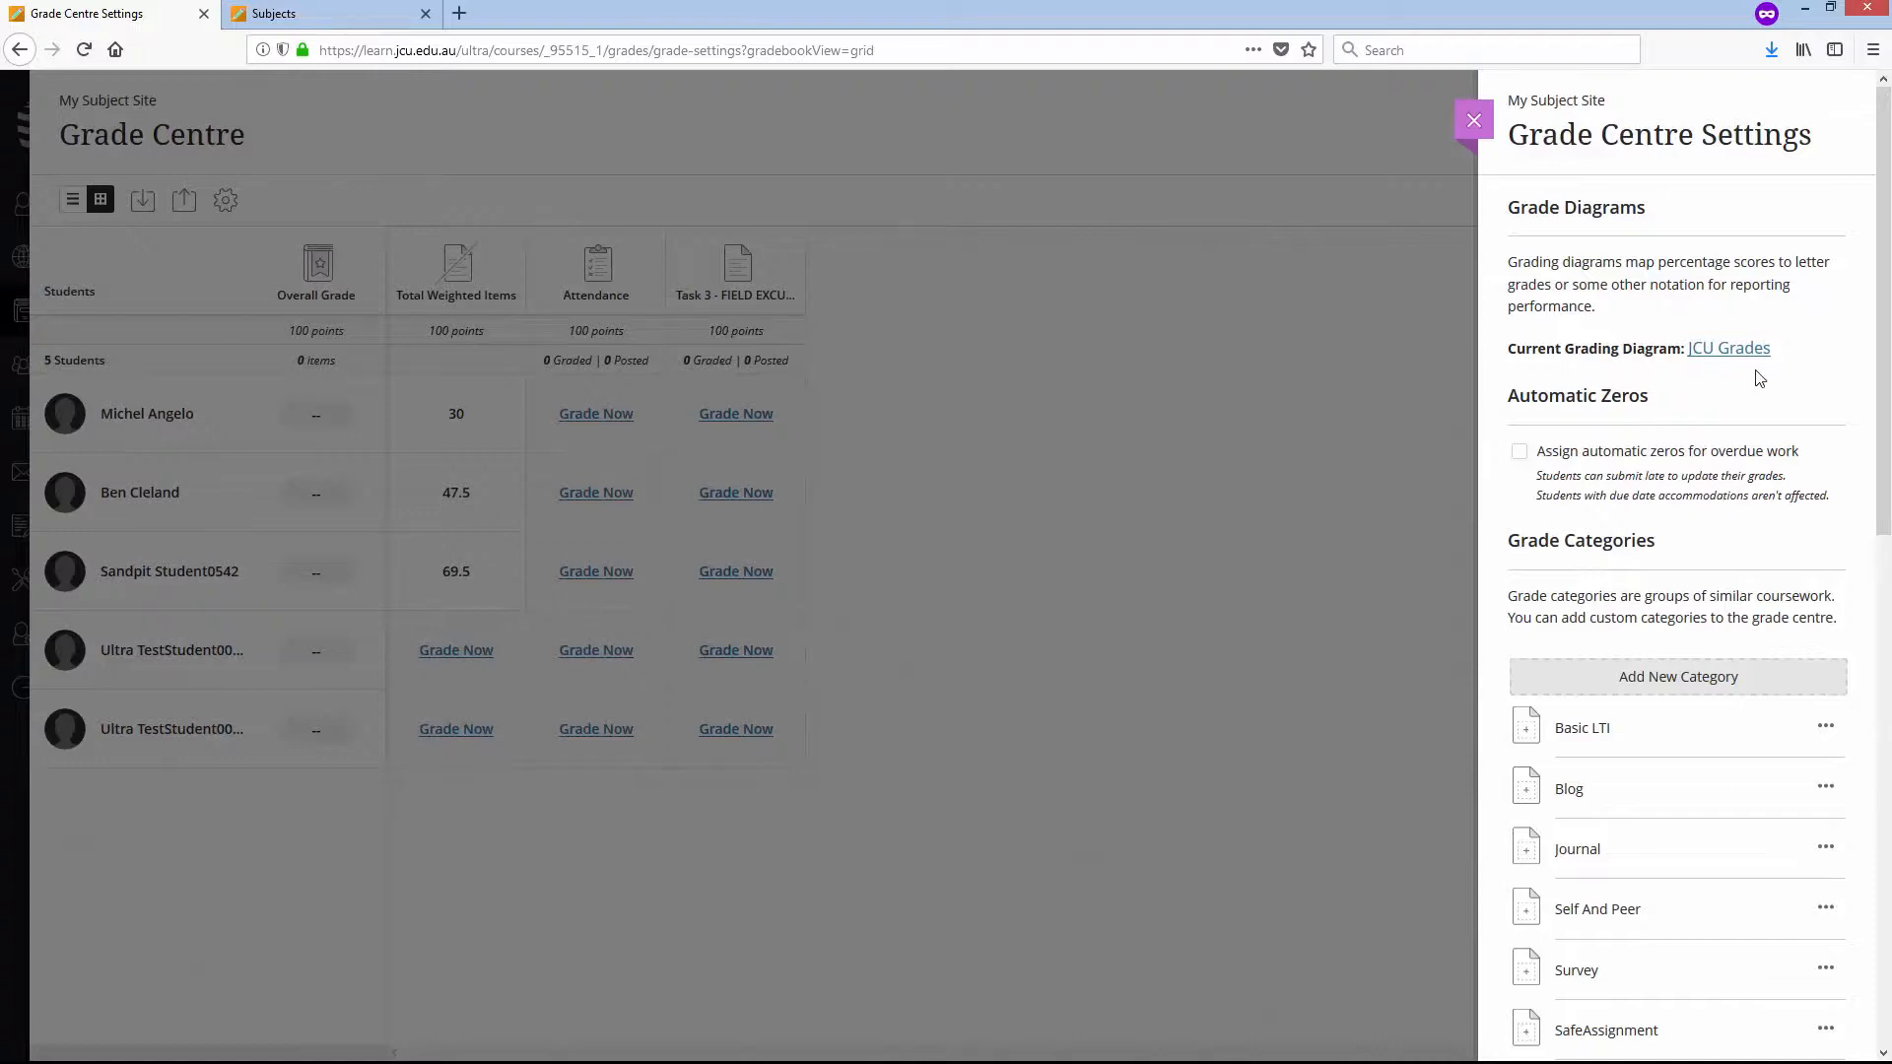
scroll(1883, 343, "down", 1)
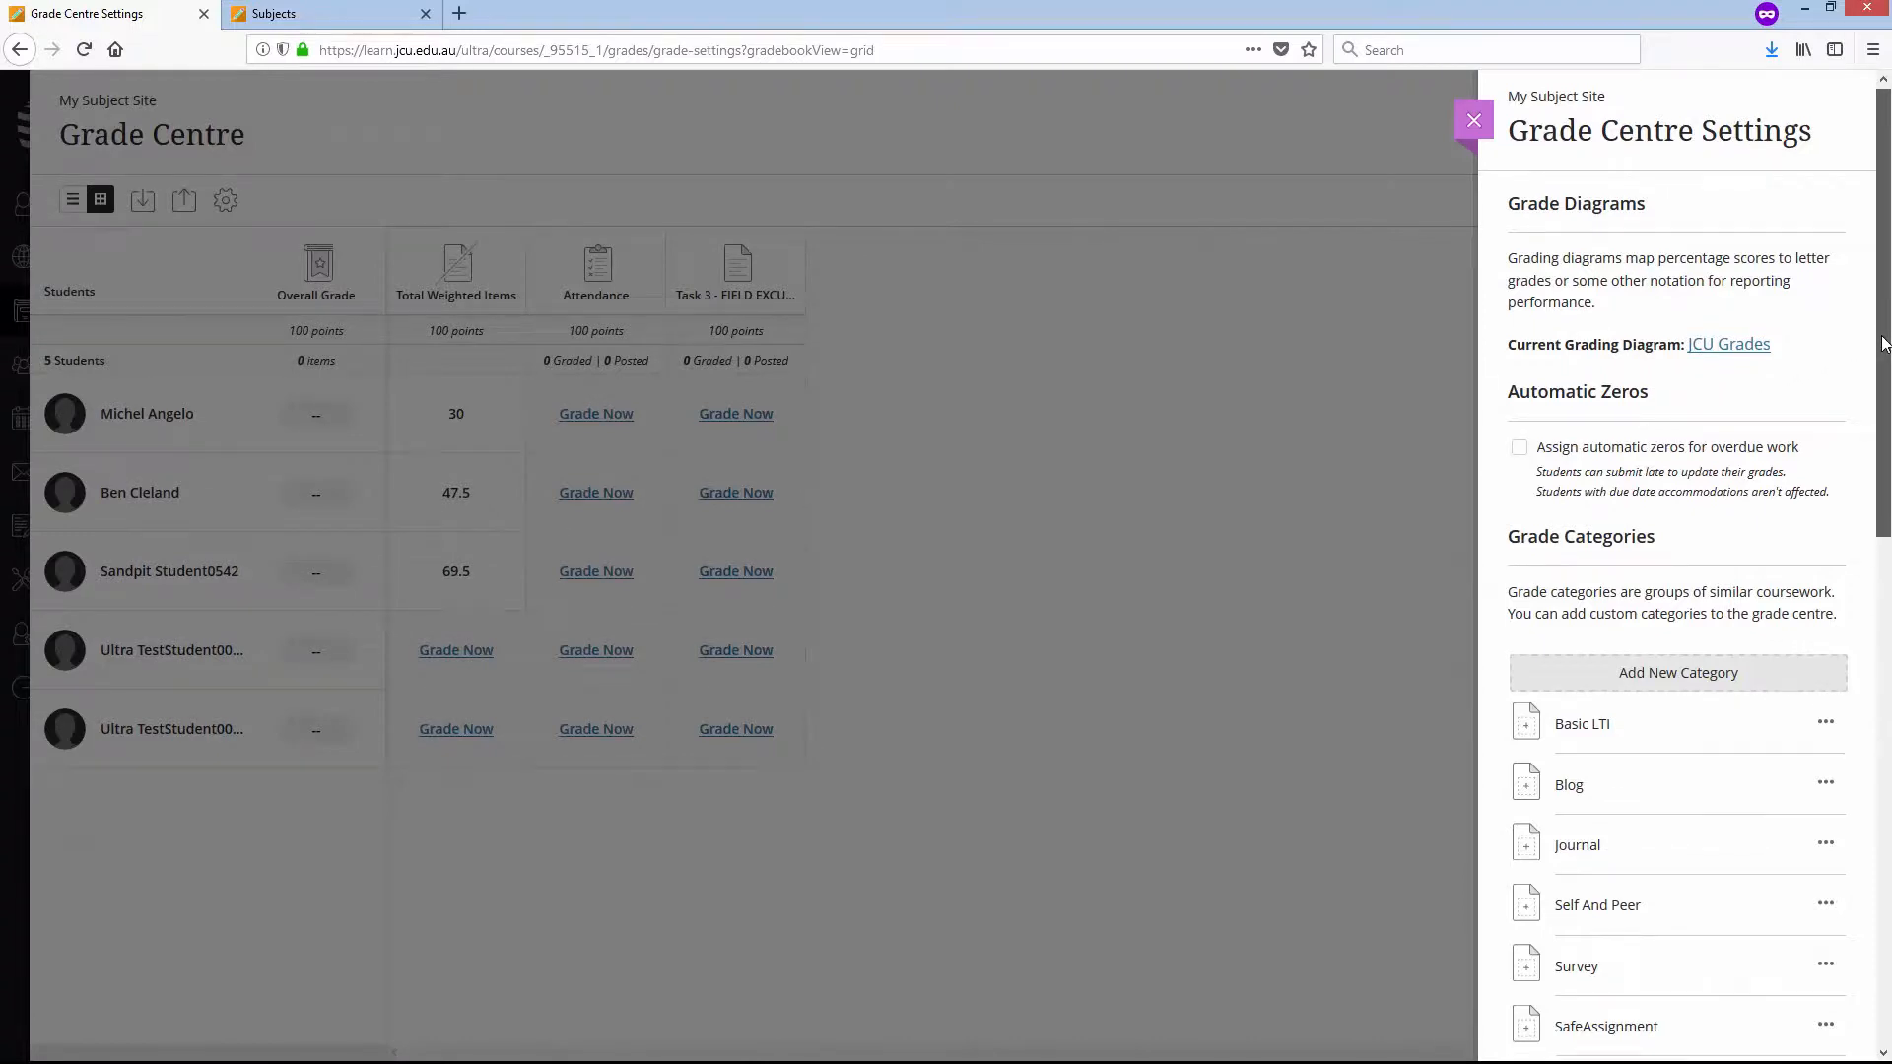
scroll(1880, 316, "up", 1)
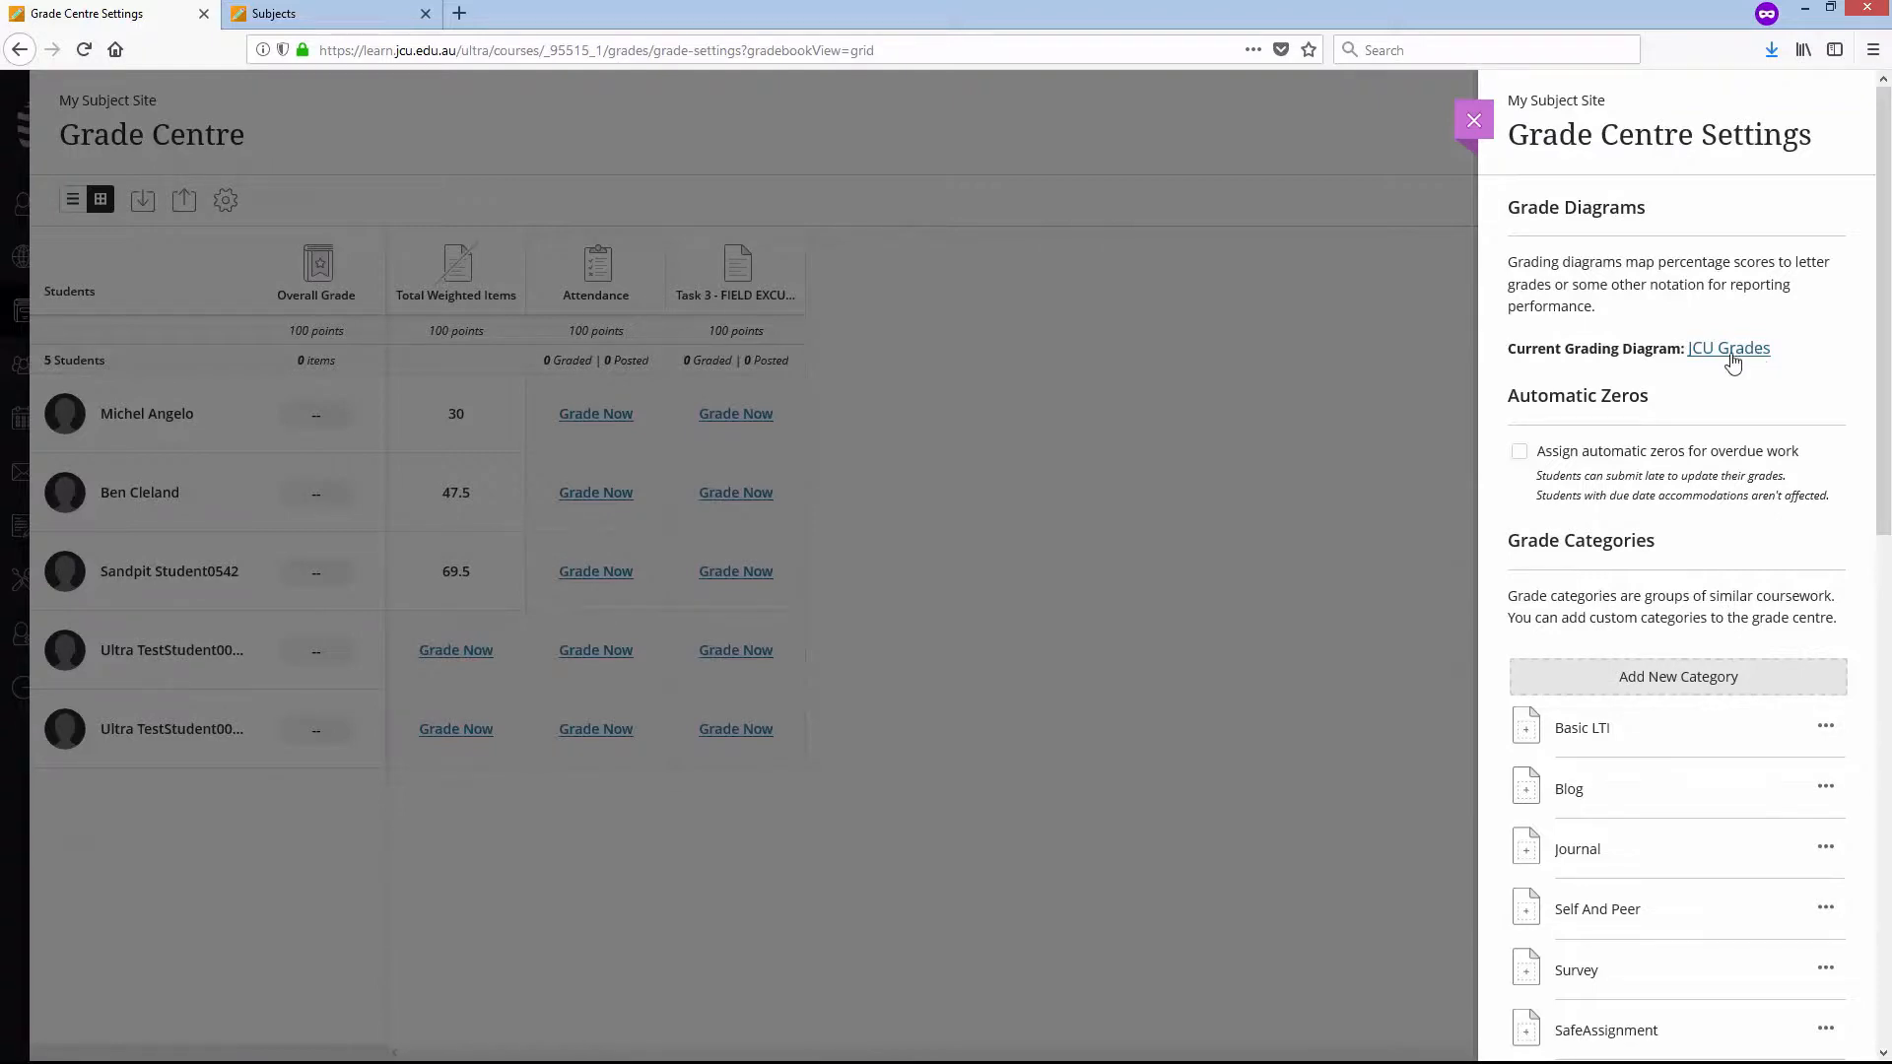
left_click(1732, 351)
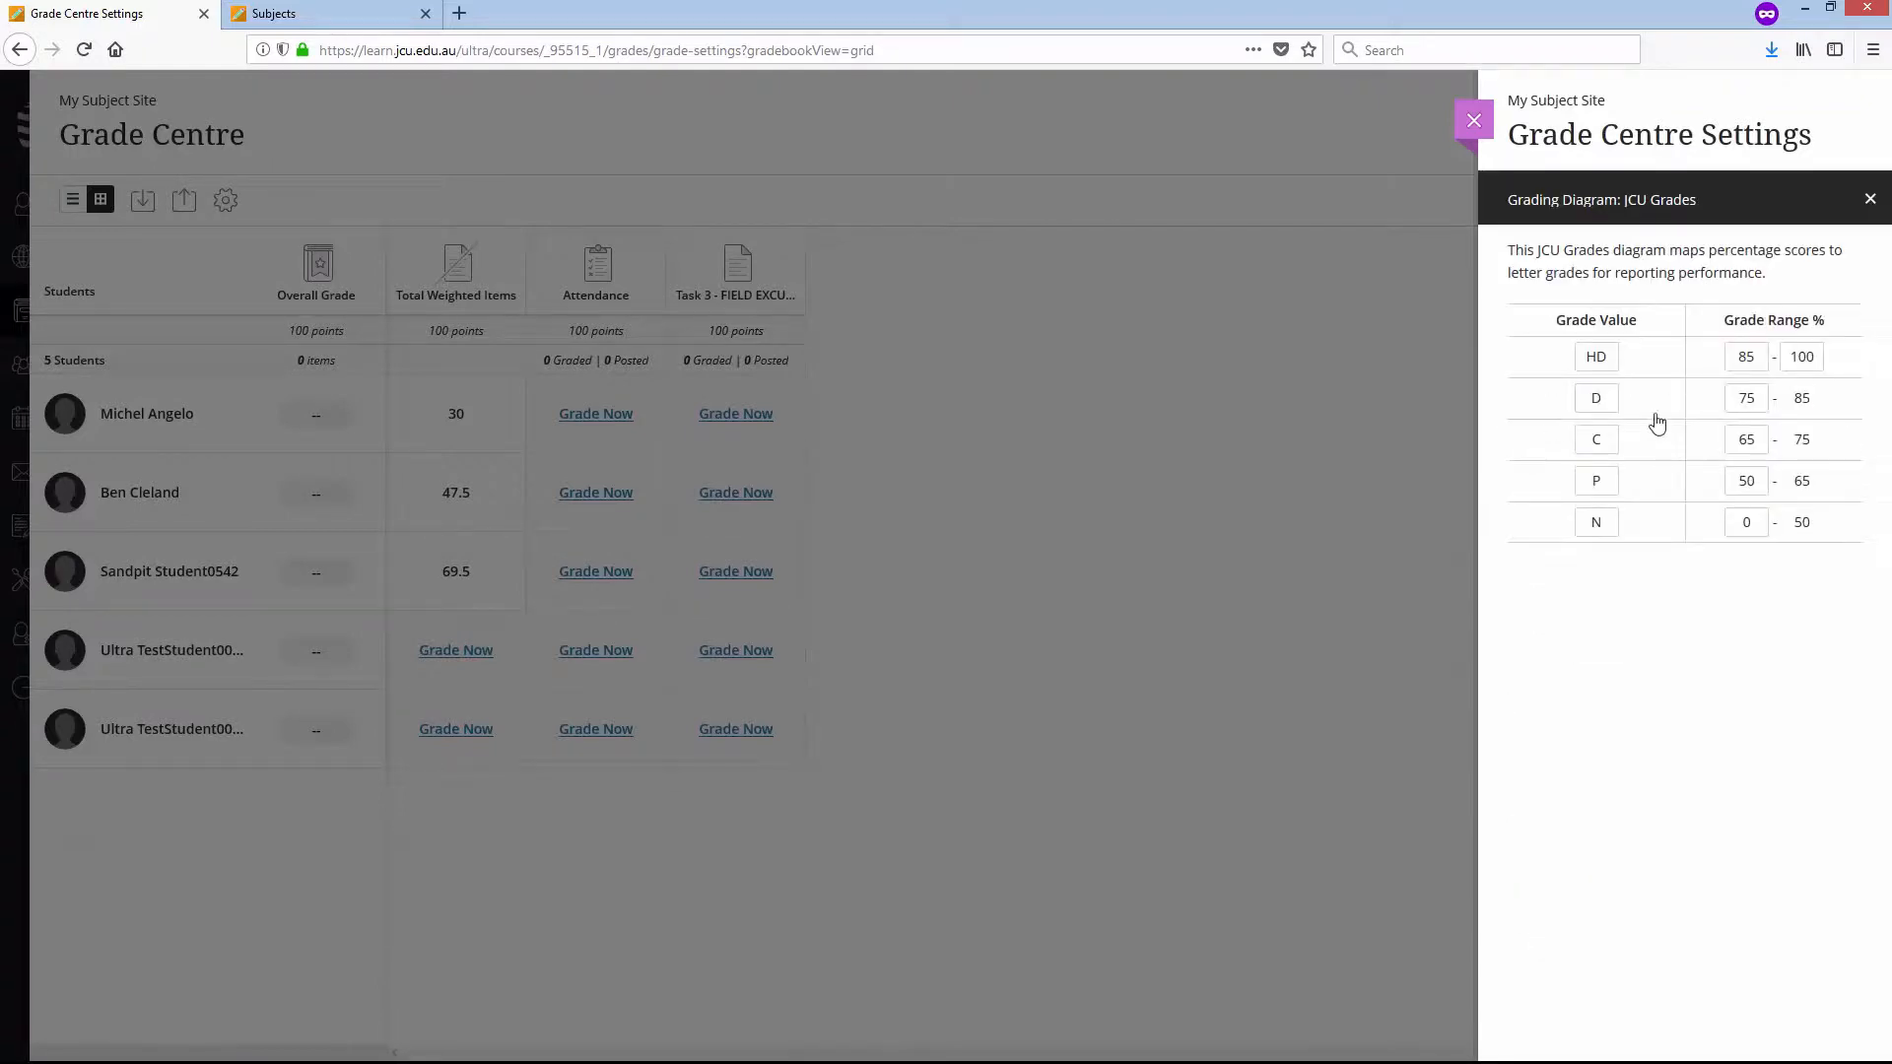
left_click(1710, 209)
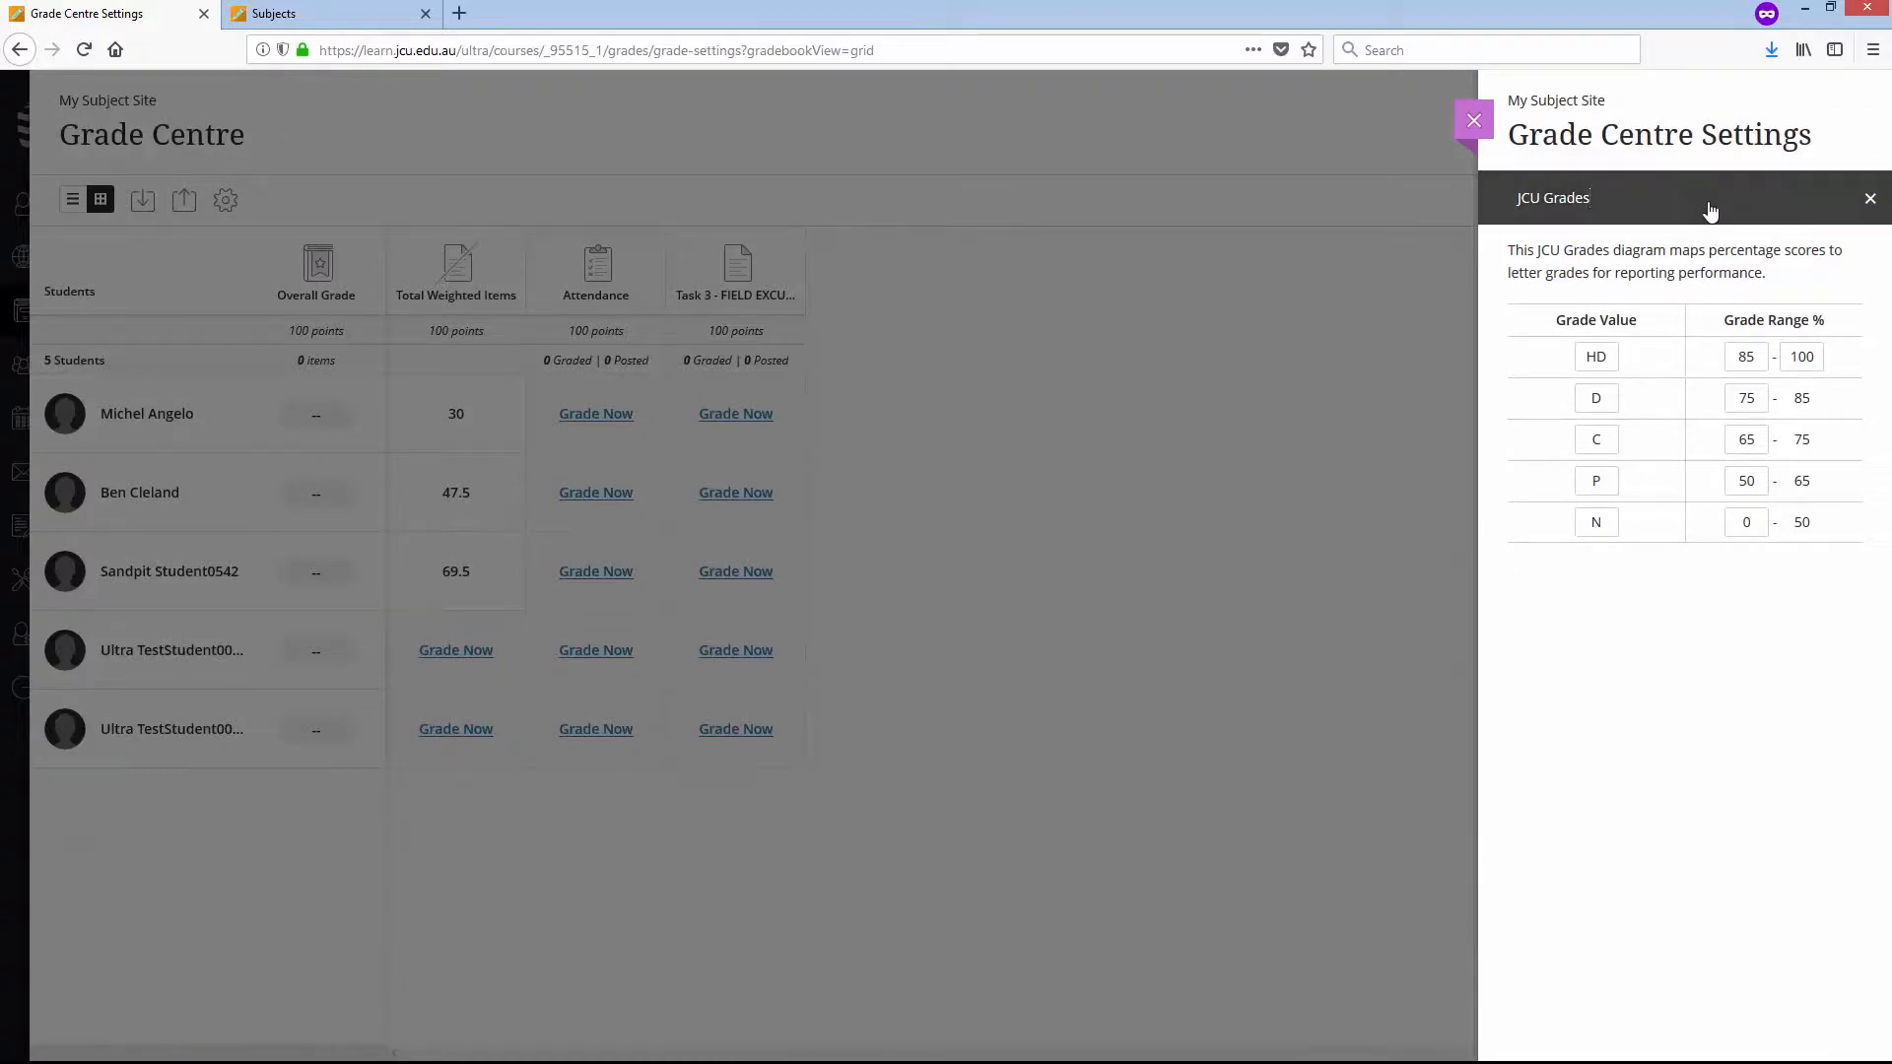
key("BackSpace")
key("BackSpace")
key("BackSpace")
key("BackSpace")
key("BackSpace")
key("BackSpace")
key("BackSpace")
key("BackSpace")
key("BackSpace")
key("BackSpace")
type("Pass/Fail")
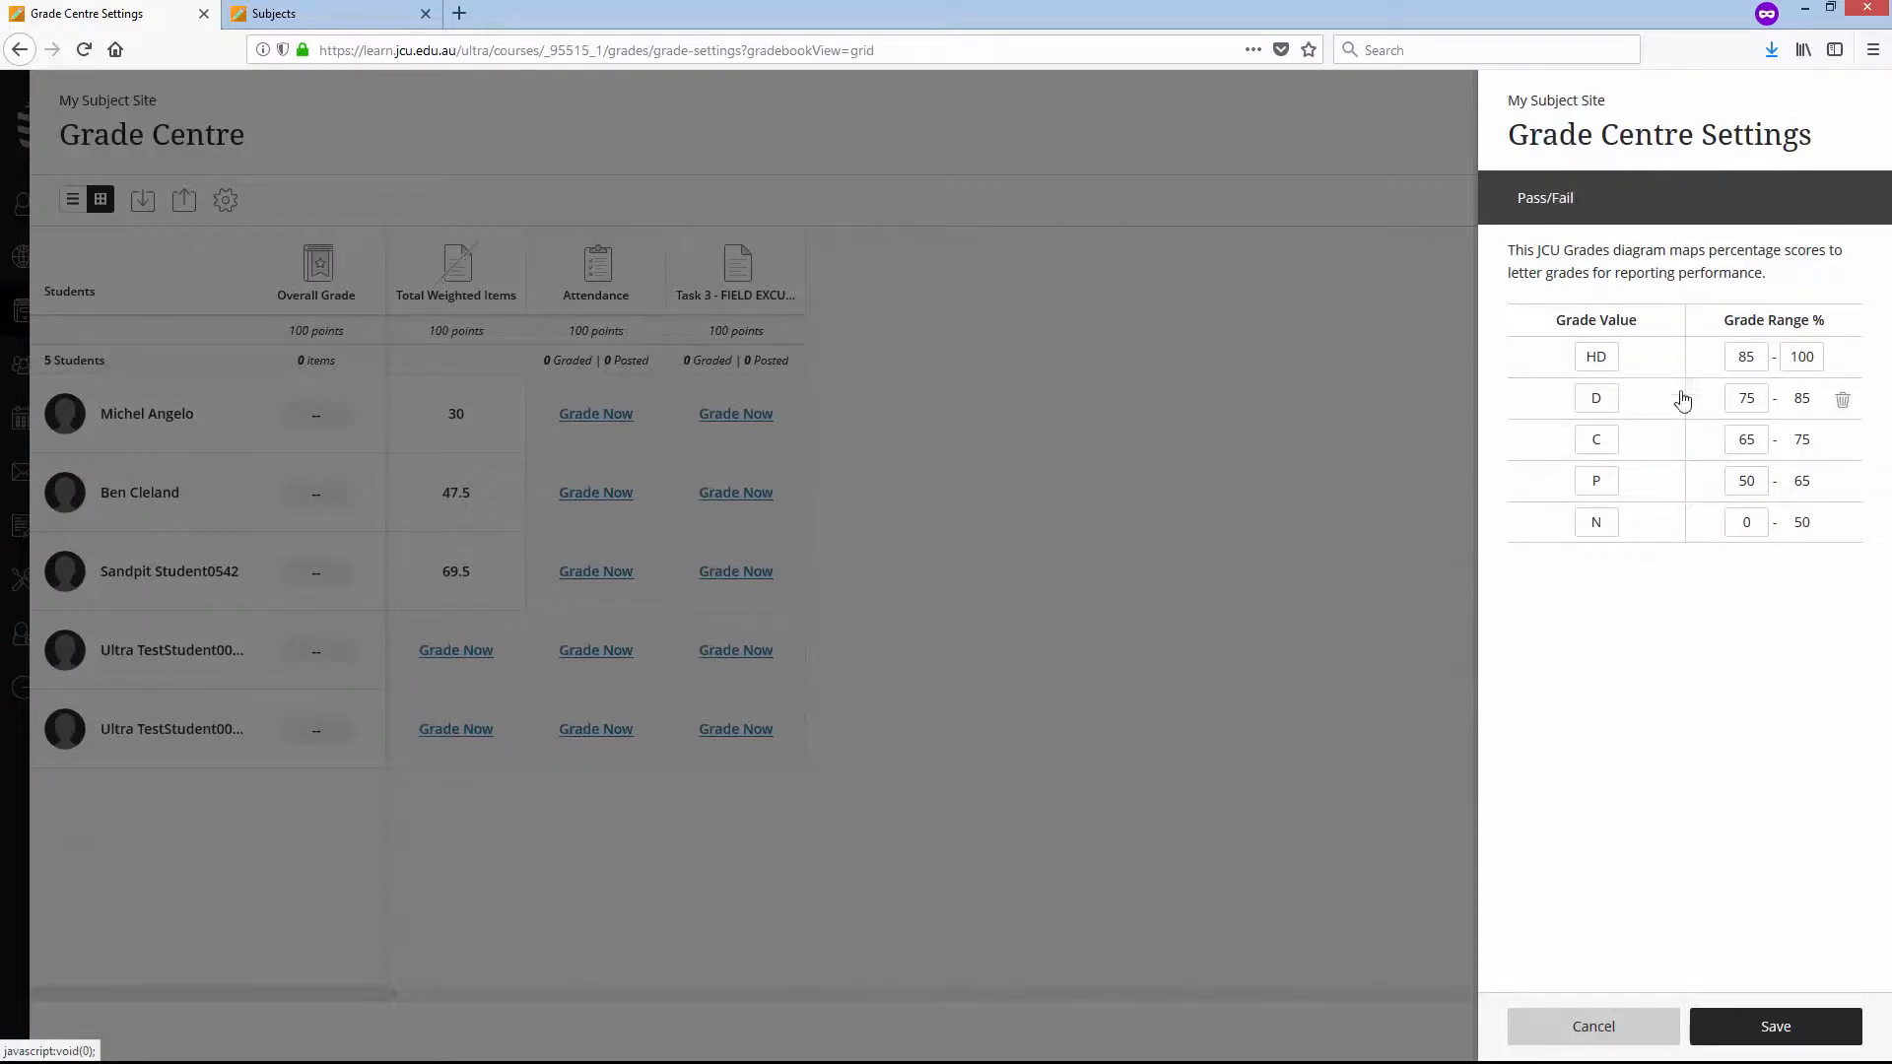
- Delete the D, C and P grade rows from the Pass/Fail grading diagram
left_click(1839, 400)
left_click(1839, 400)
left_click(1841, 390)
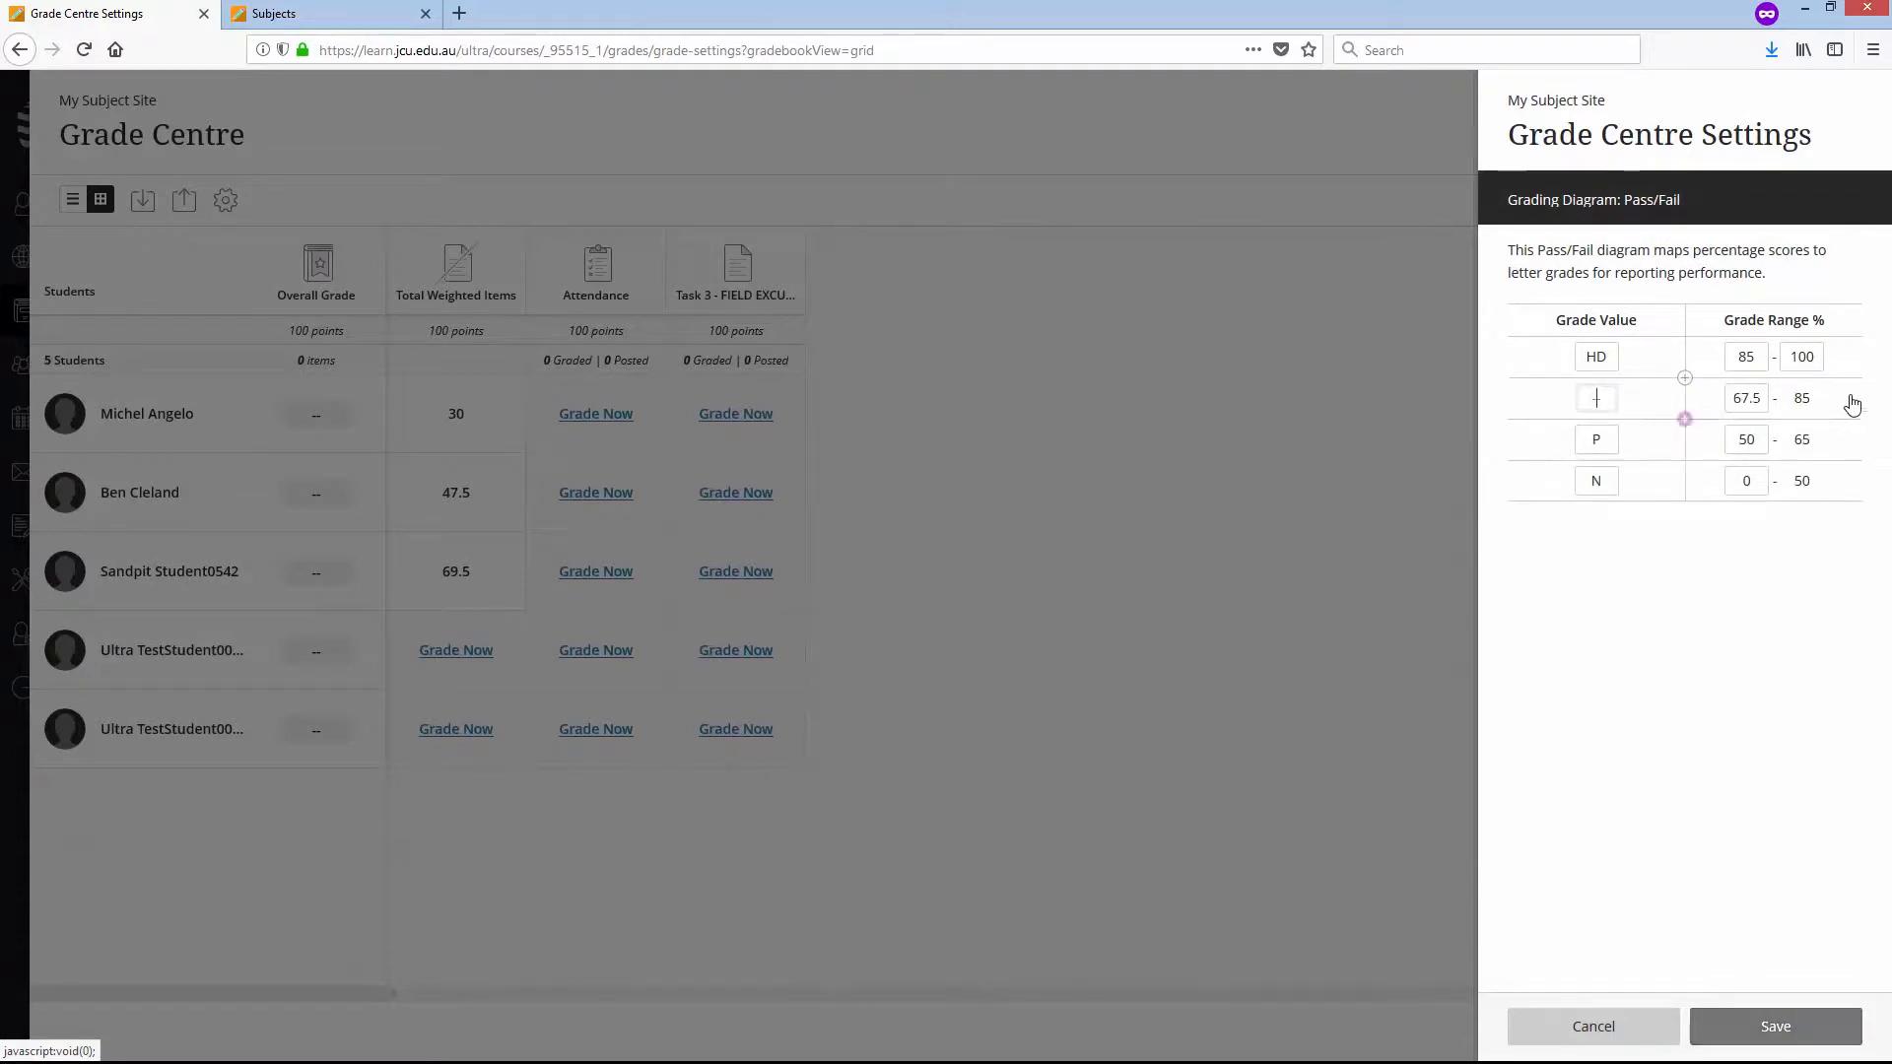
left_click(1846, 402)
left_click(1842, 402)
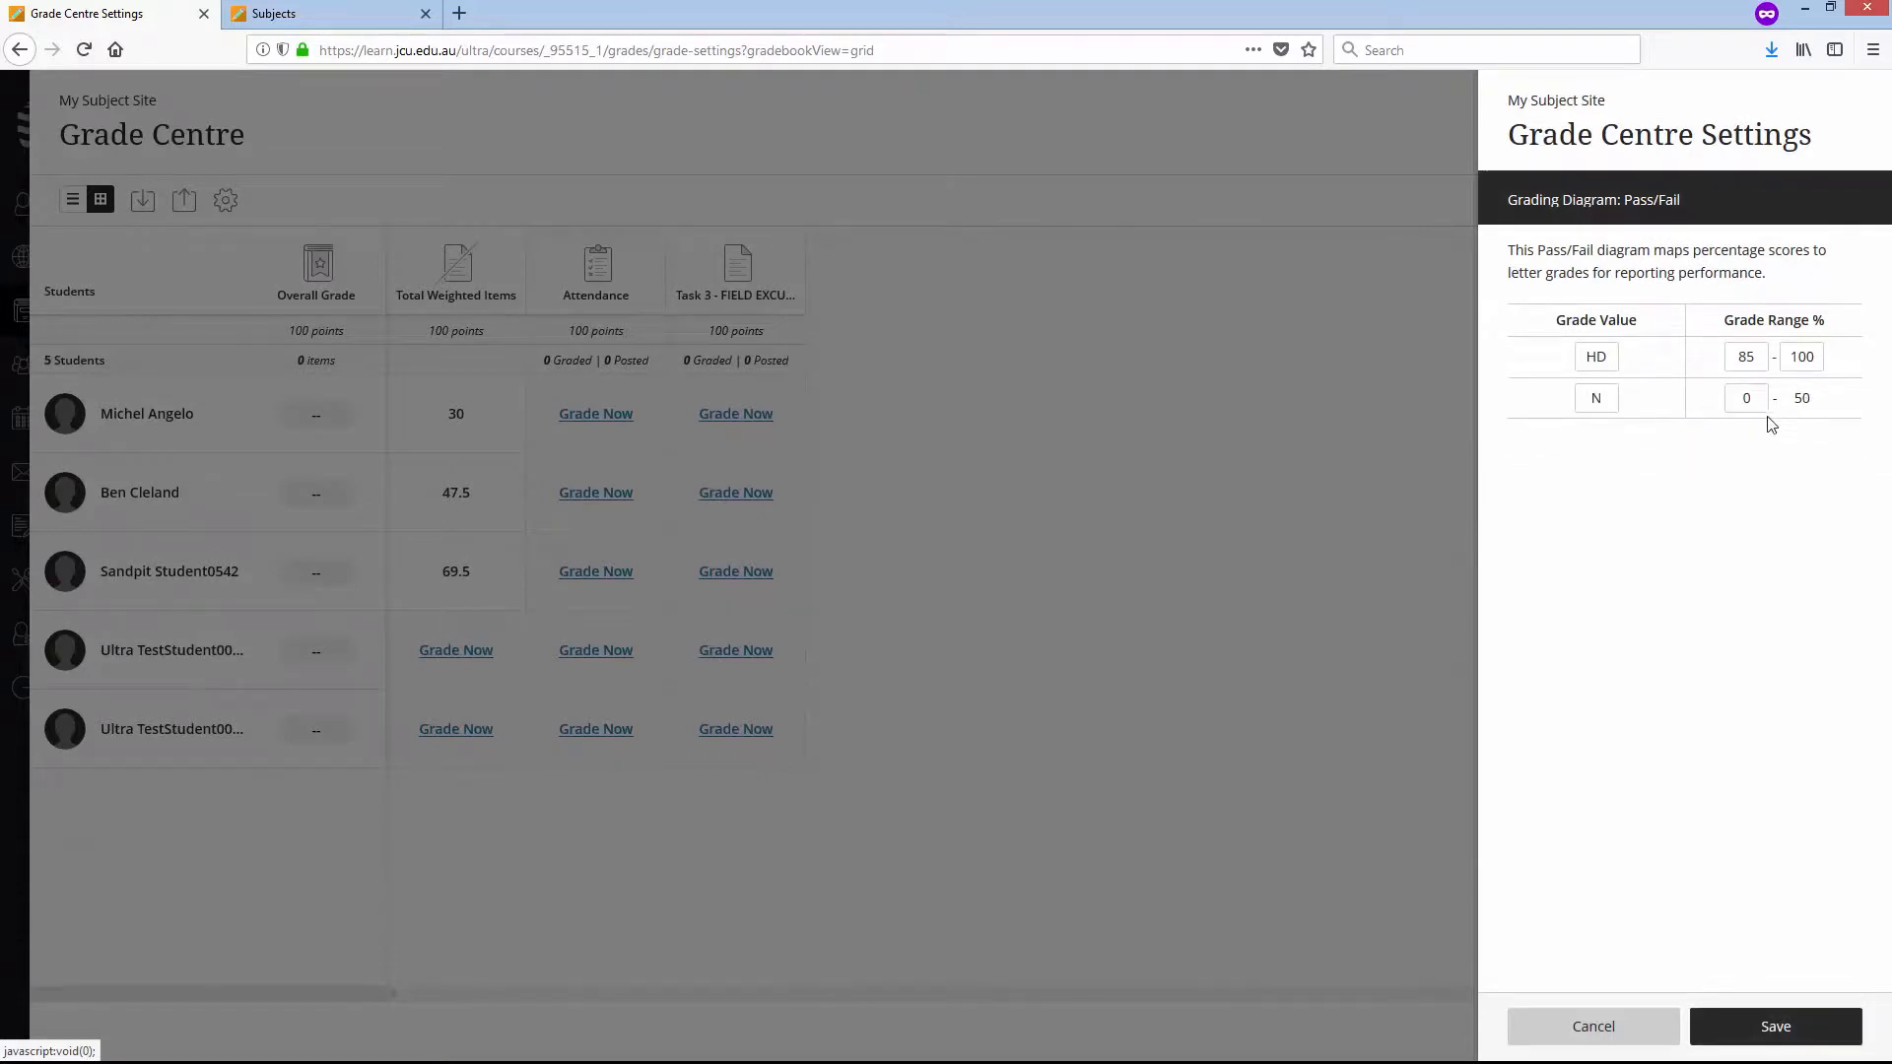
- Change HD to Pass with a lower limit of 50 percent and N to Fail, and save the revised grading diagram
double_click(1591, 356)
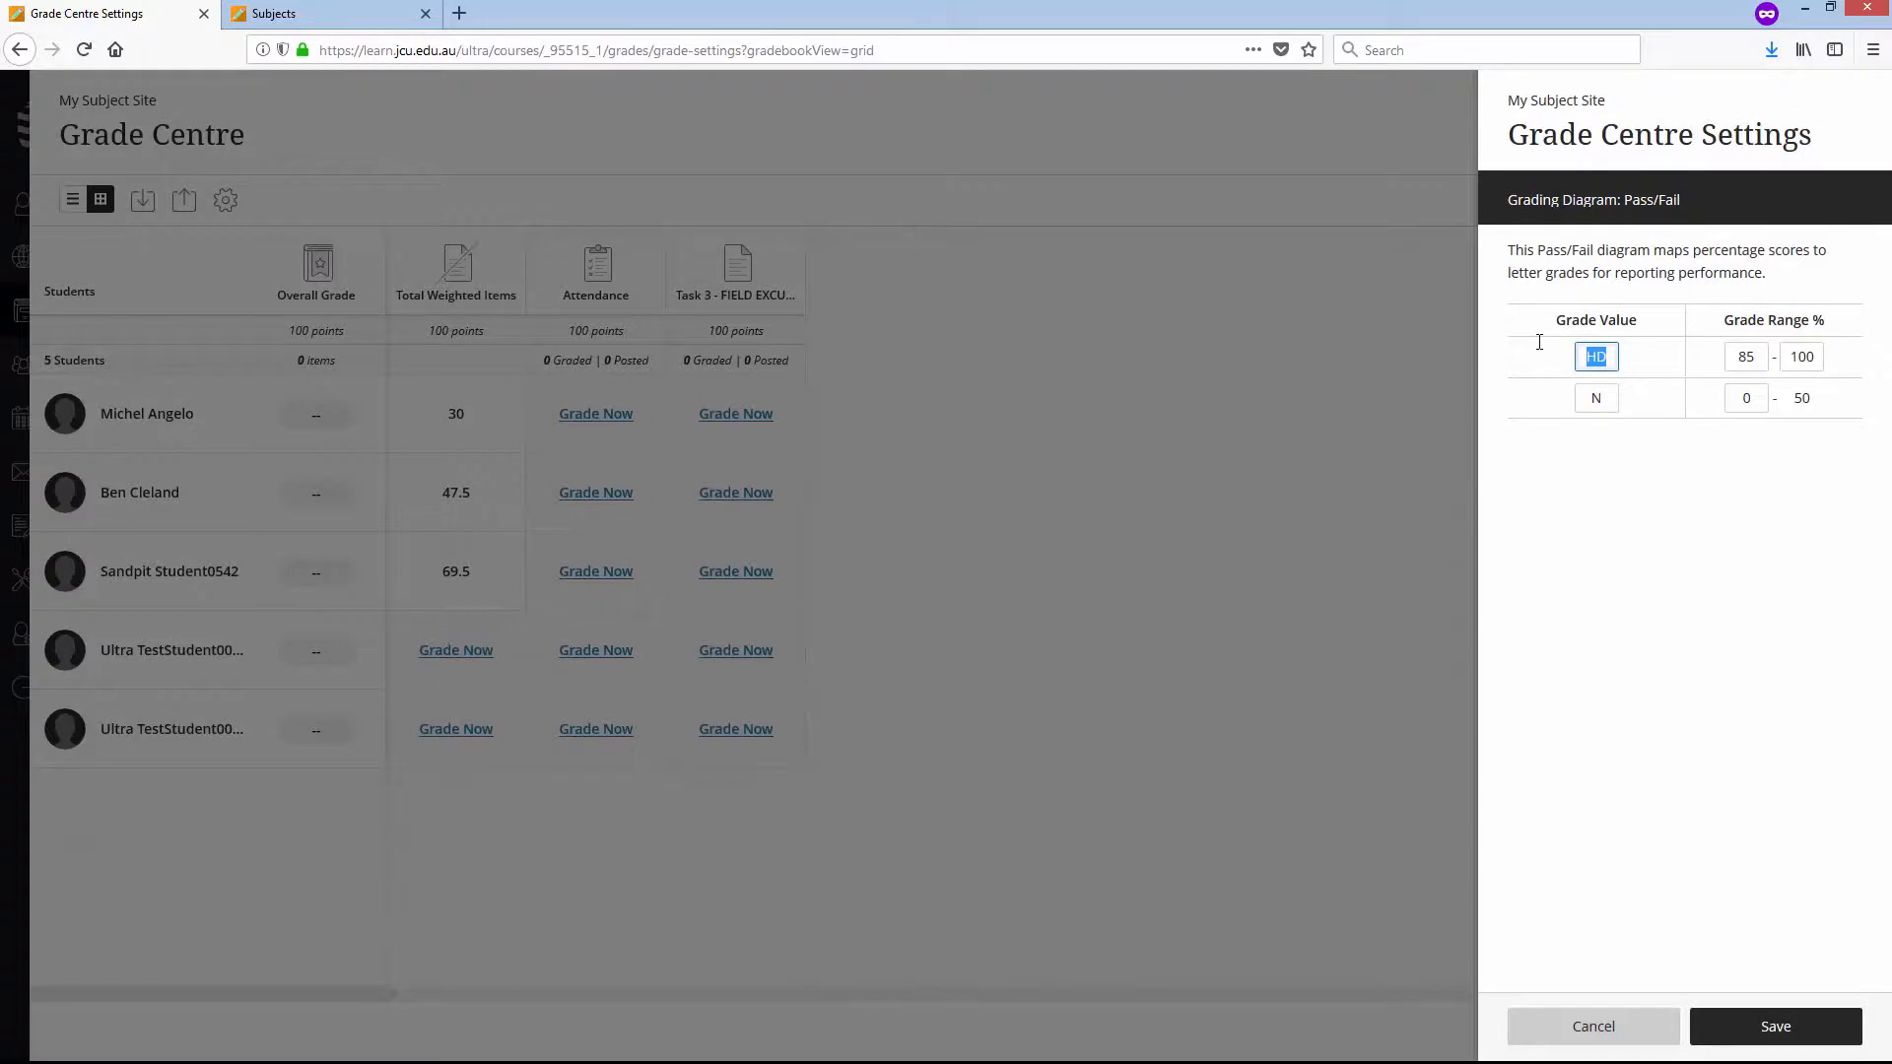
type("Pass")
double_click(1762, 358)
type("50")
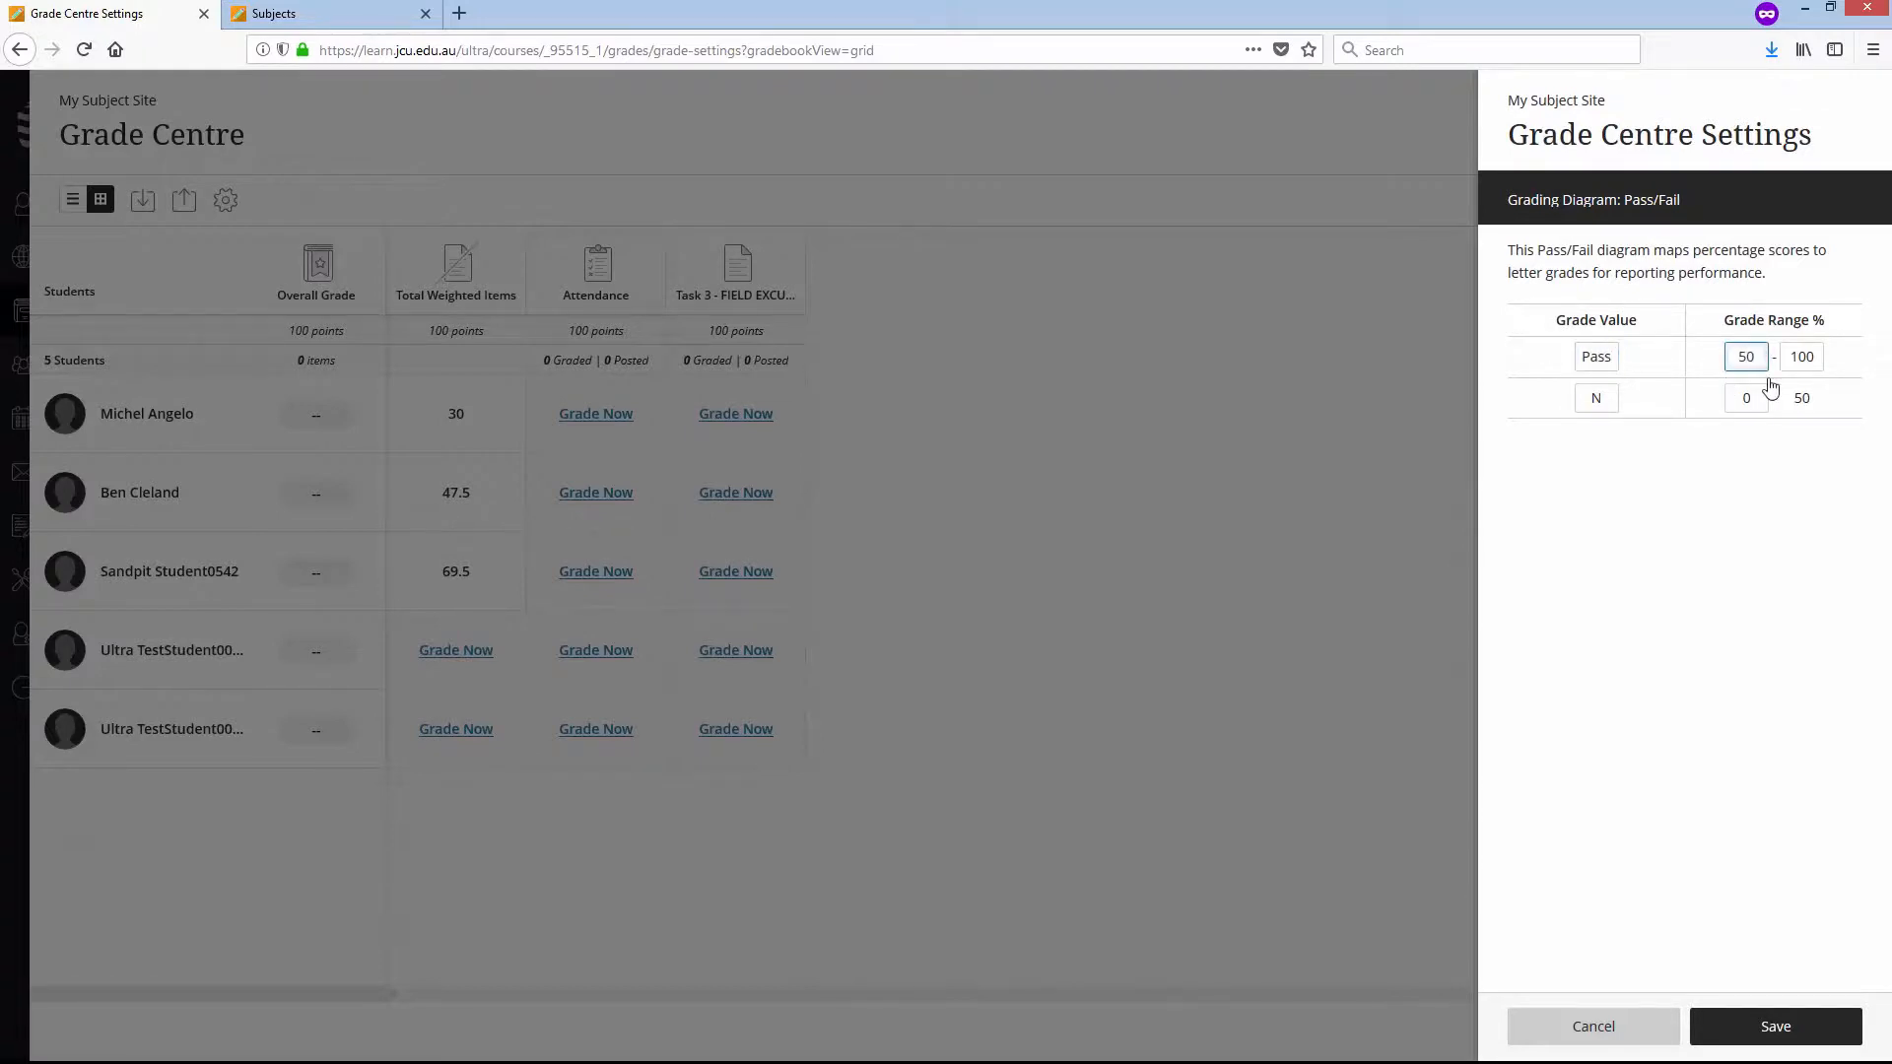
double_click(1603, 404)
type("Fail")
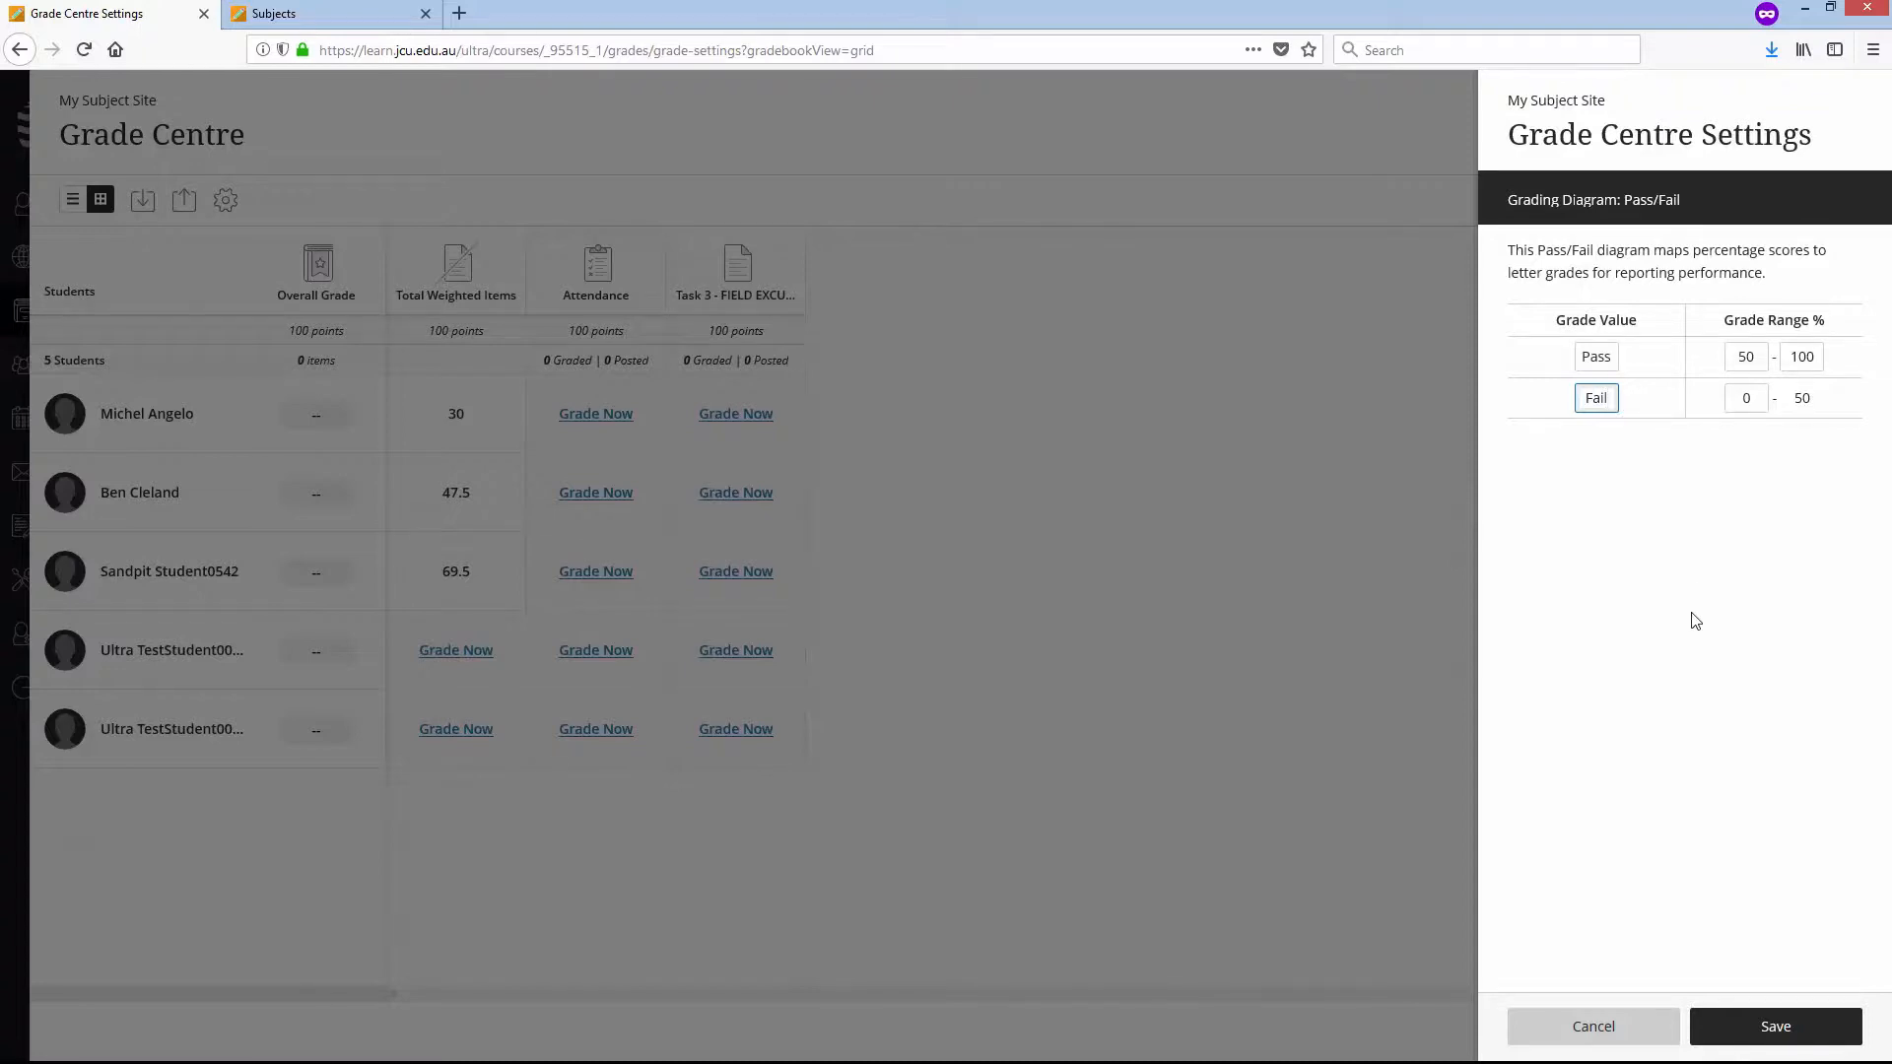
left_click(1770, 1028)
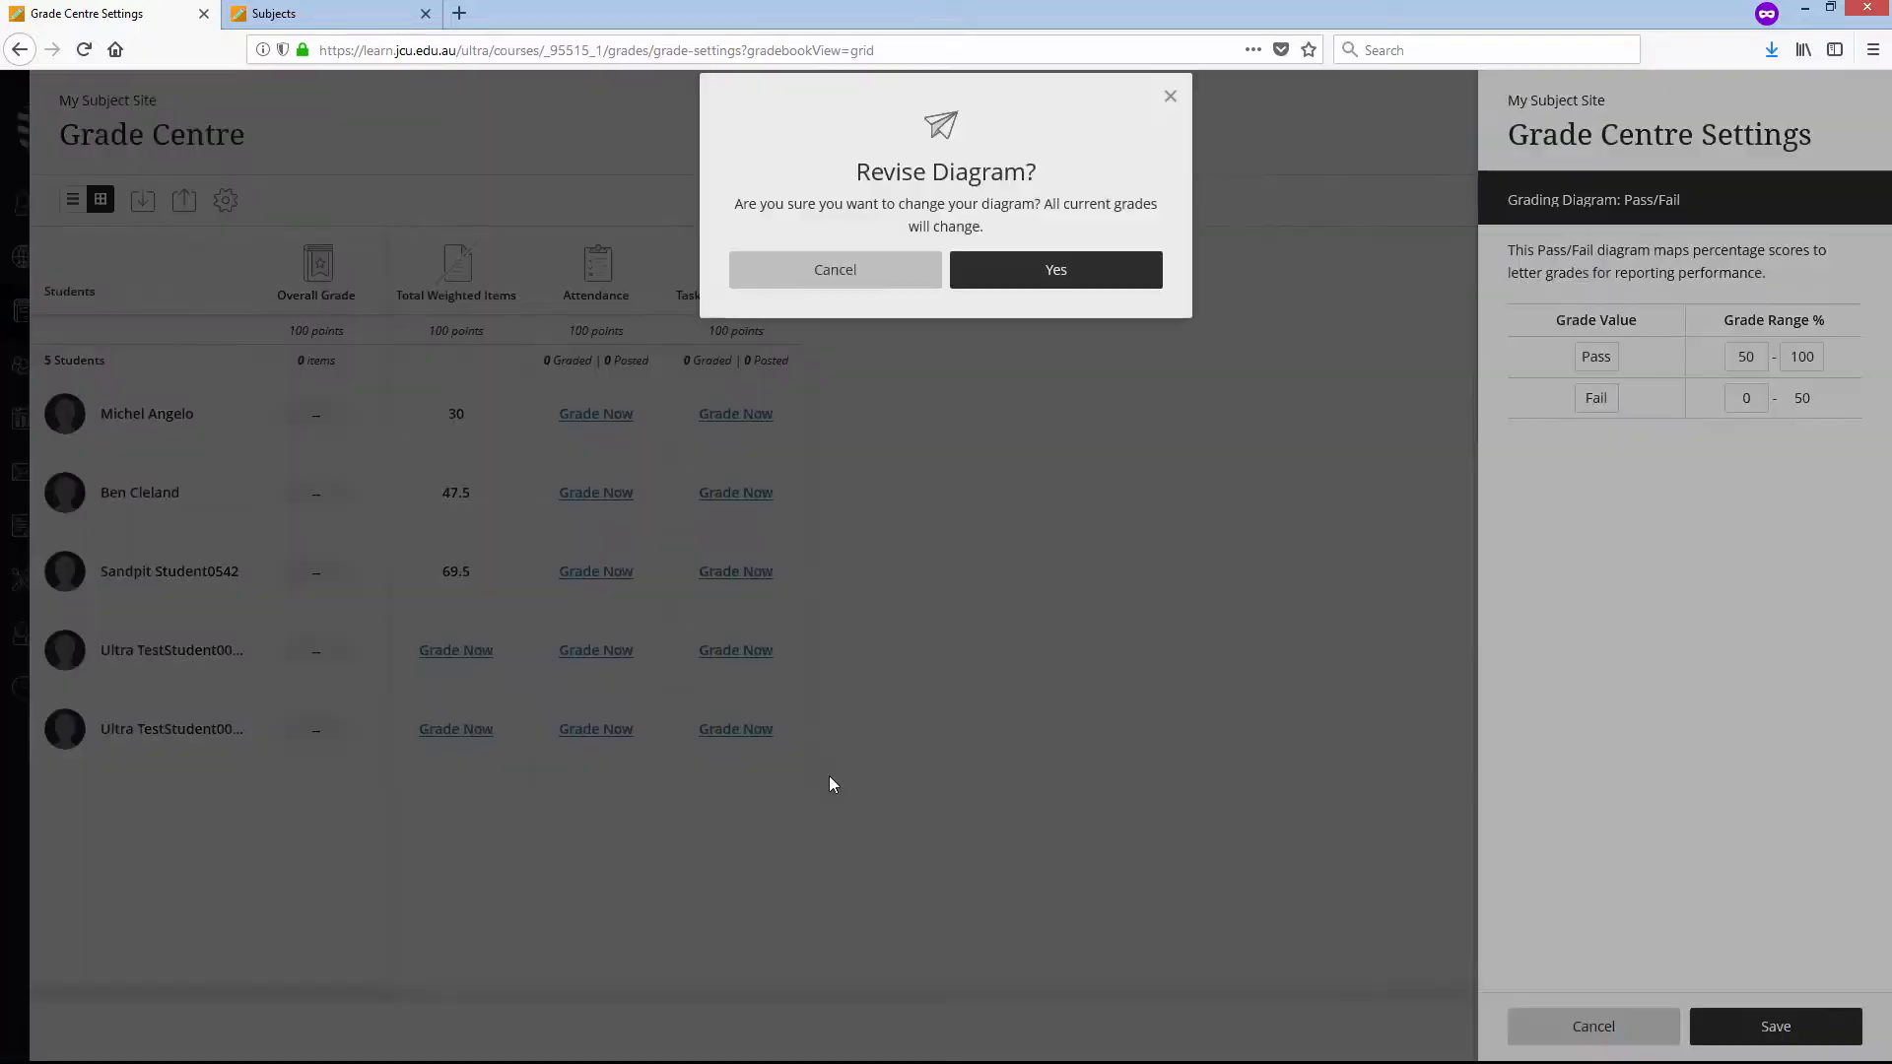
left_click(1013, 282)
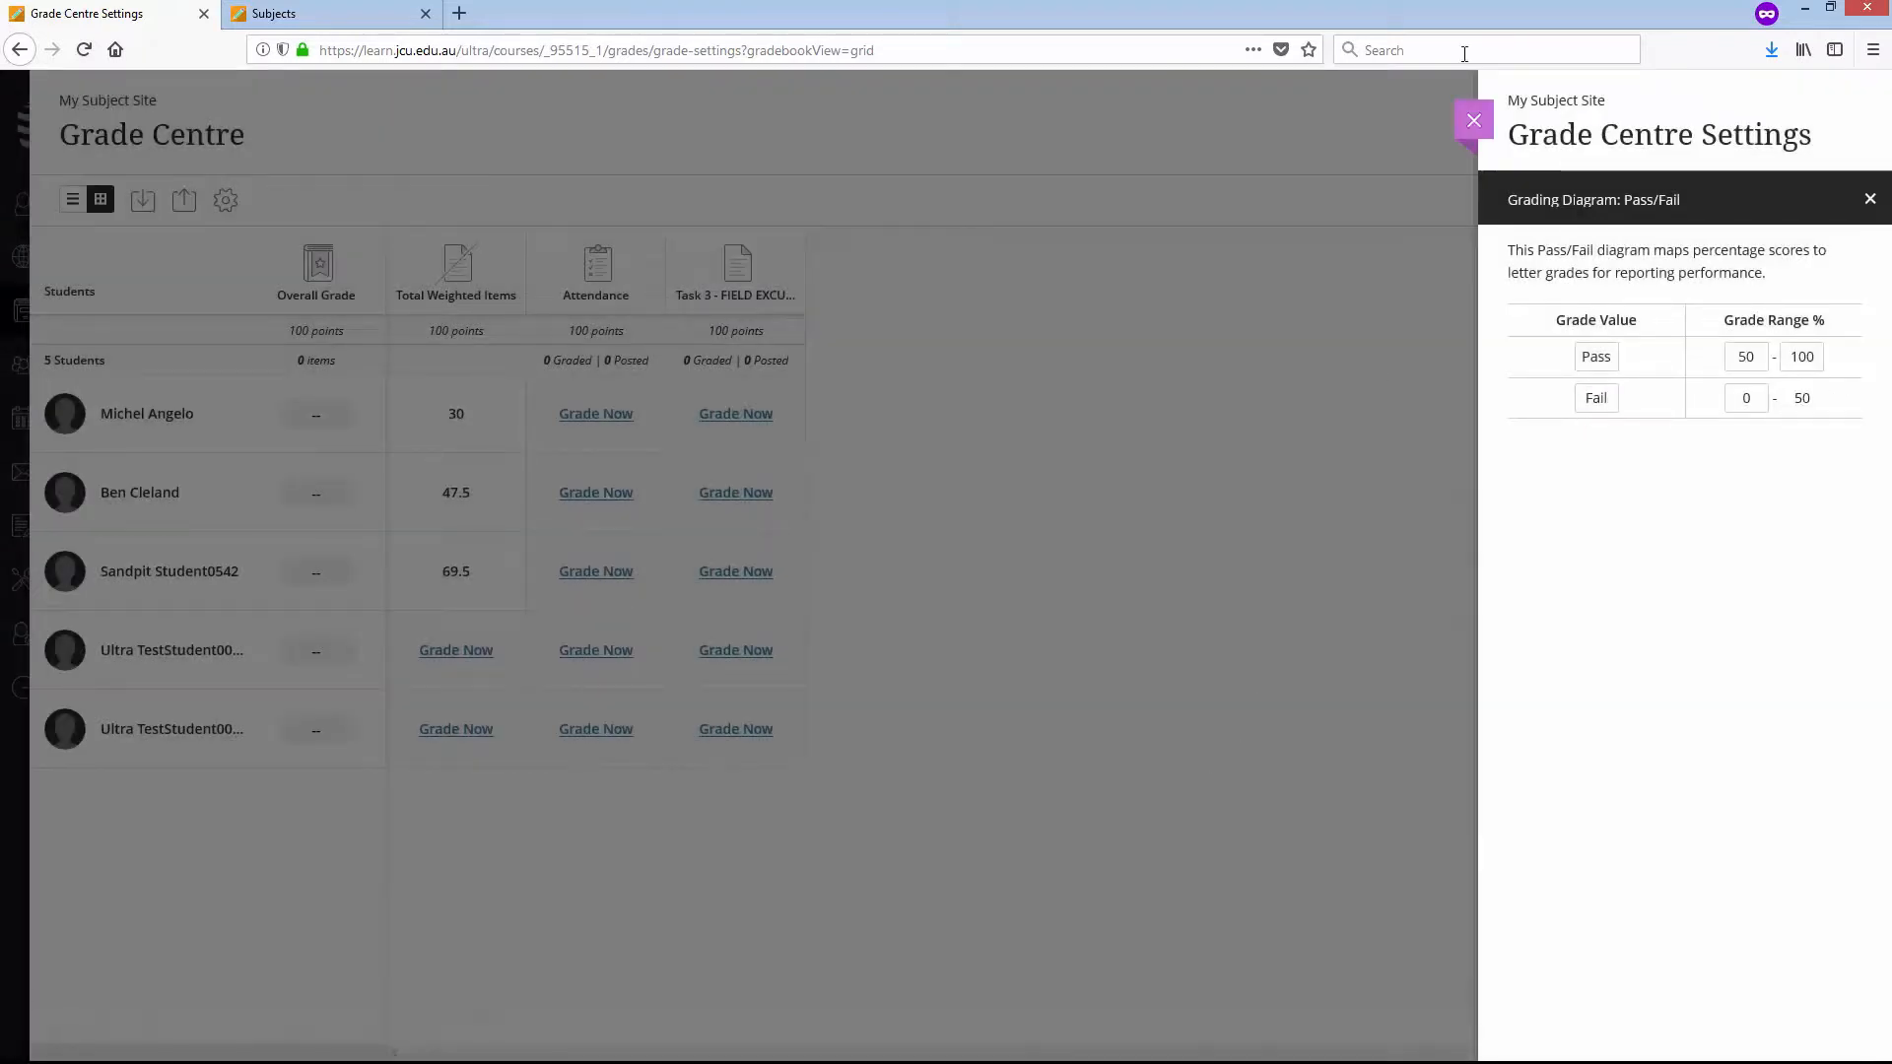
left_click(1474, 121)
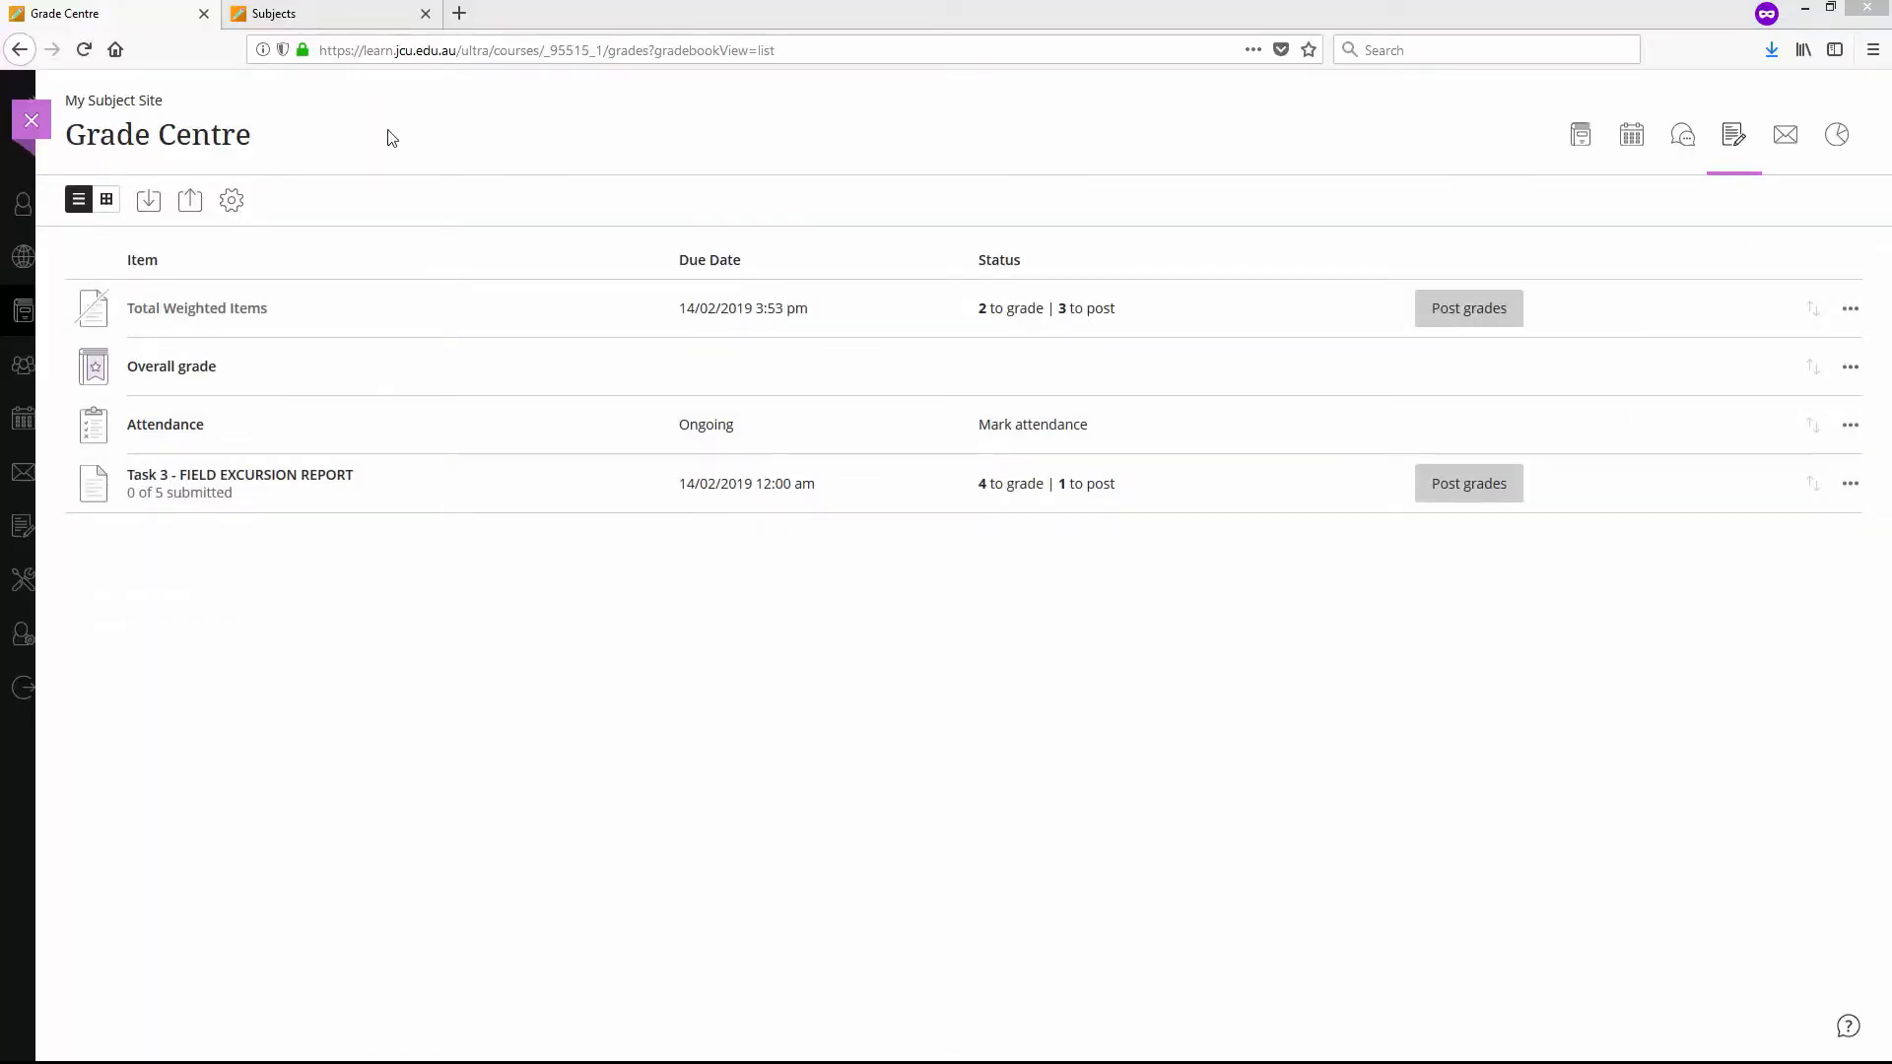
- Return to My Subject Site's content and open the Task 3 - FIELD EXCURSION REPORT assignment from the Assessment folder
left_click(31, 120)
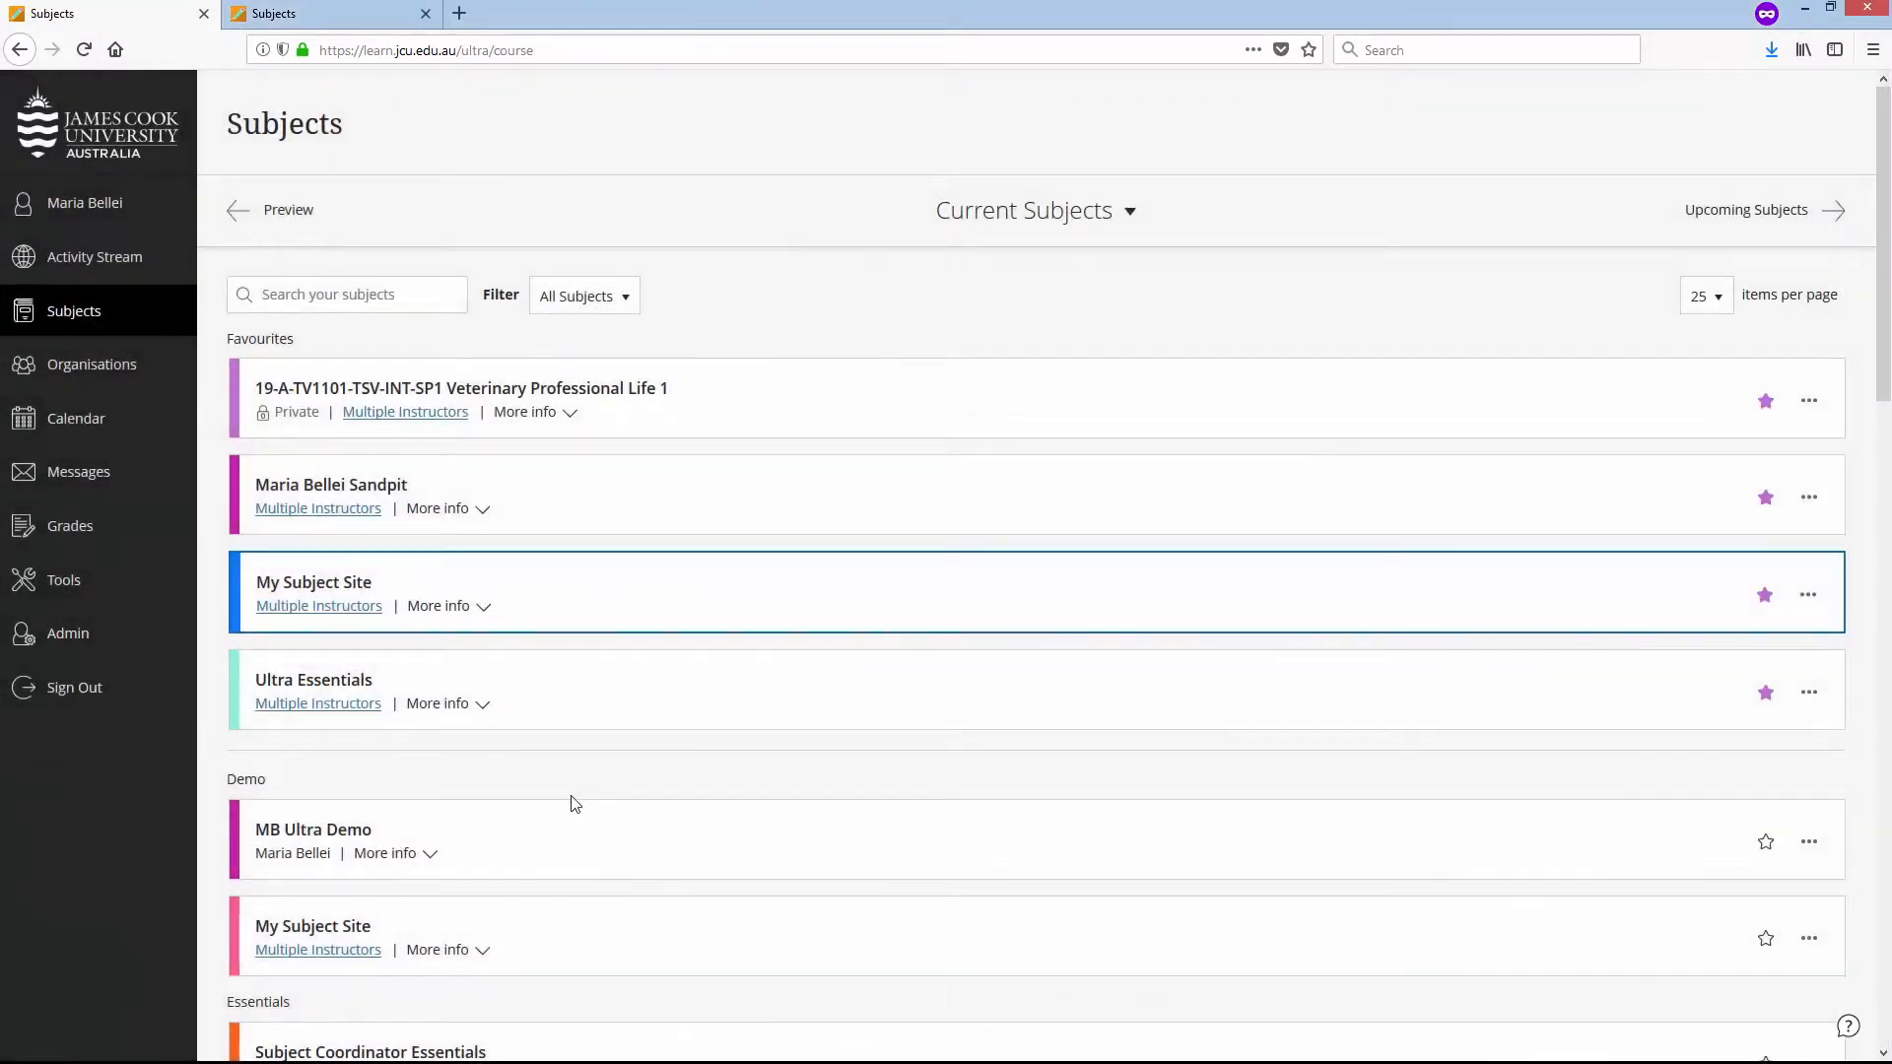
left_click(375, 594)
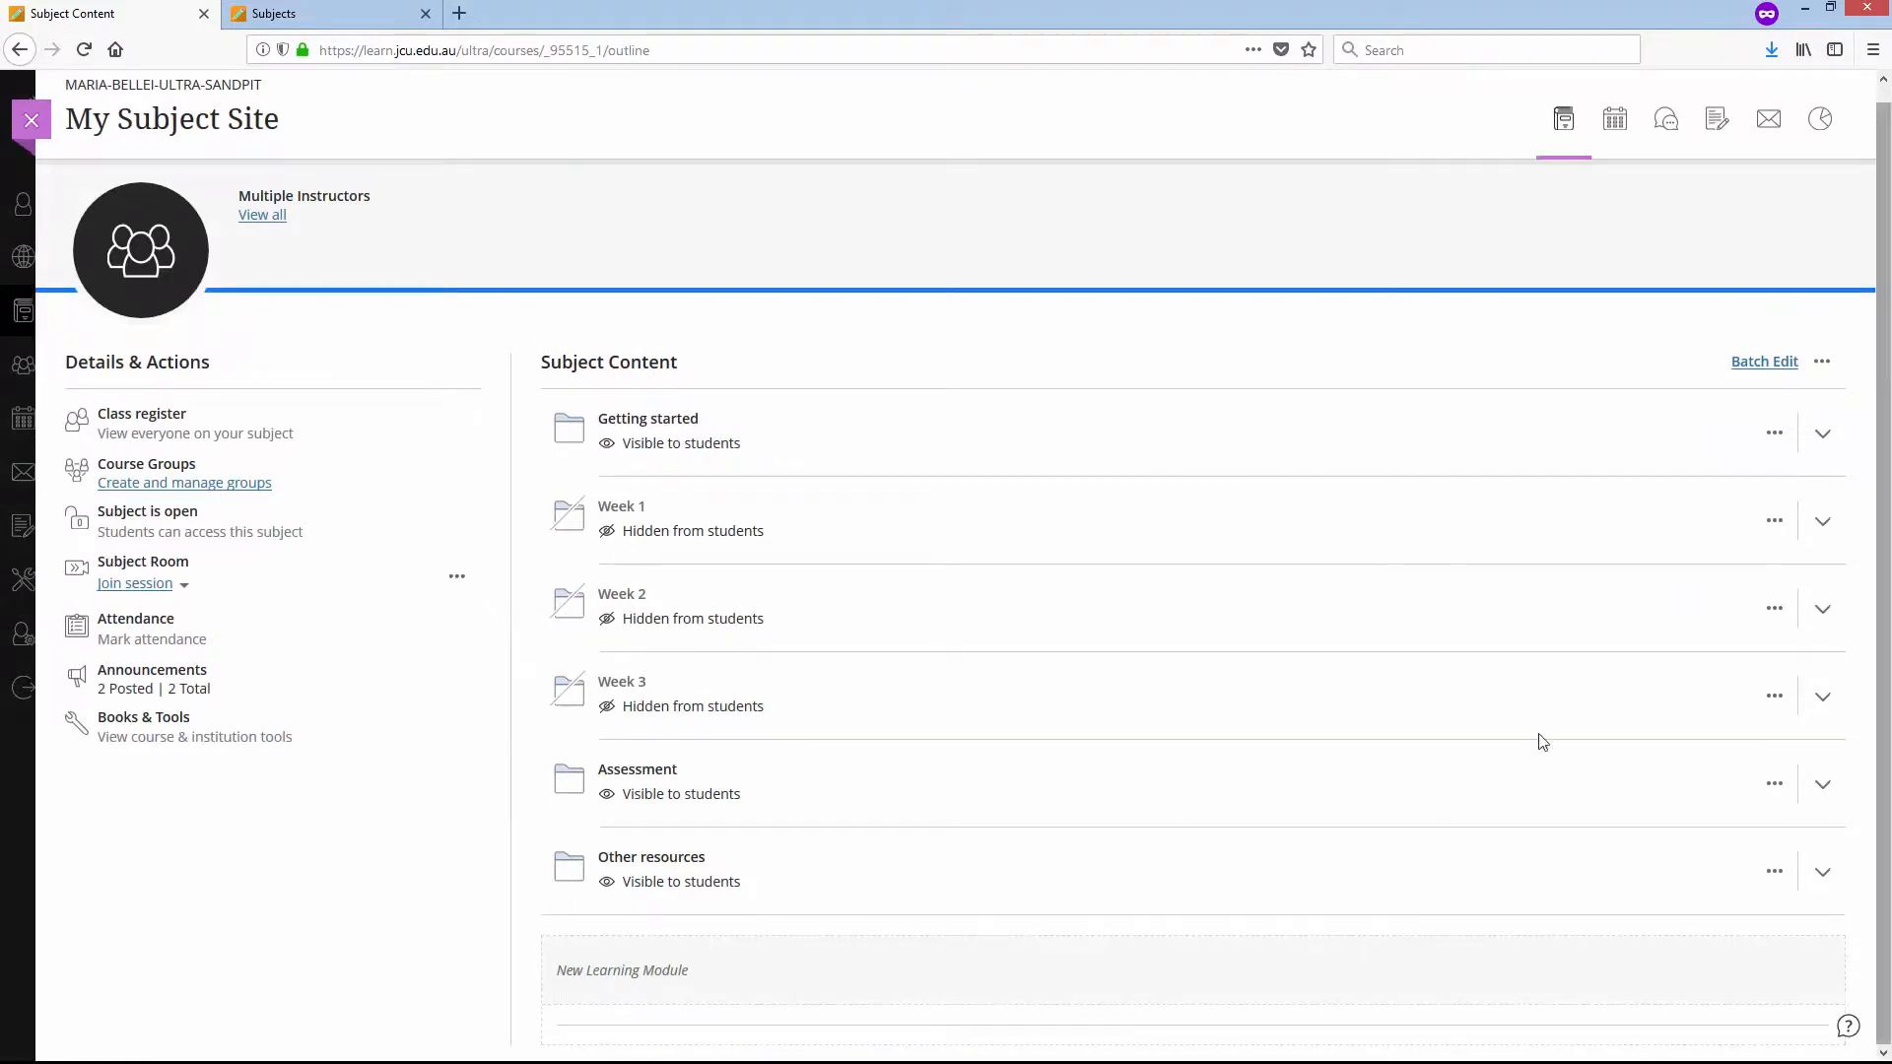
left_click(1036, 793)
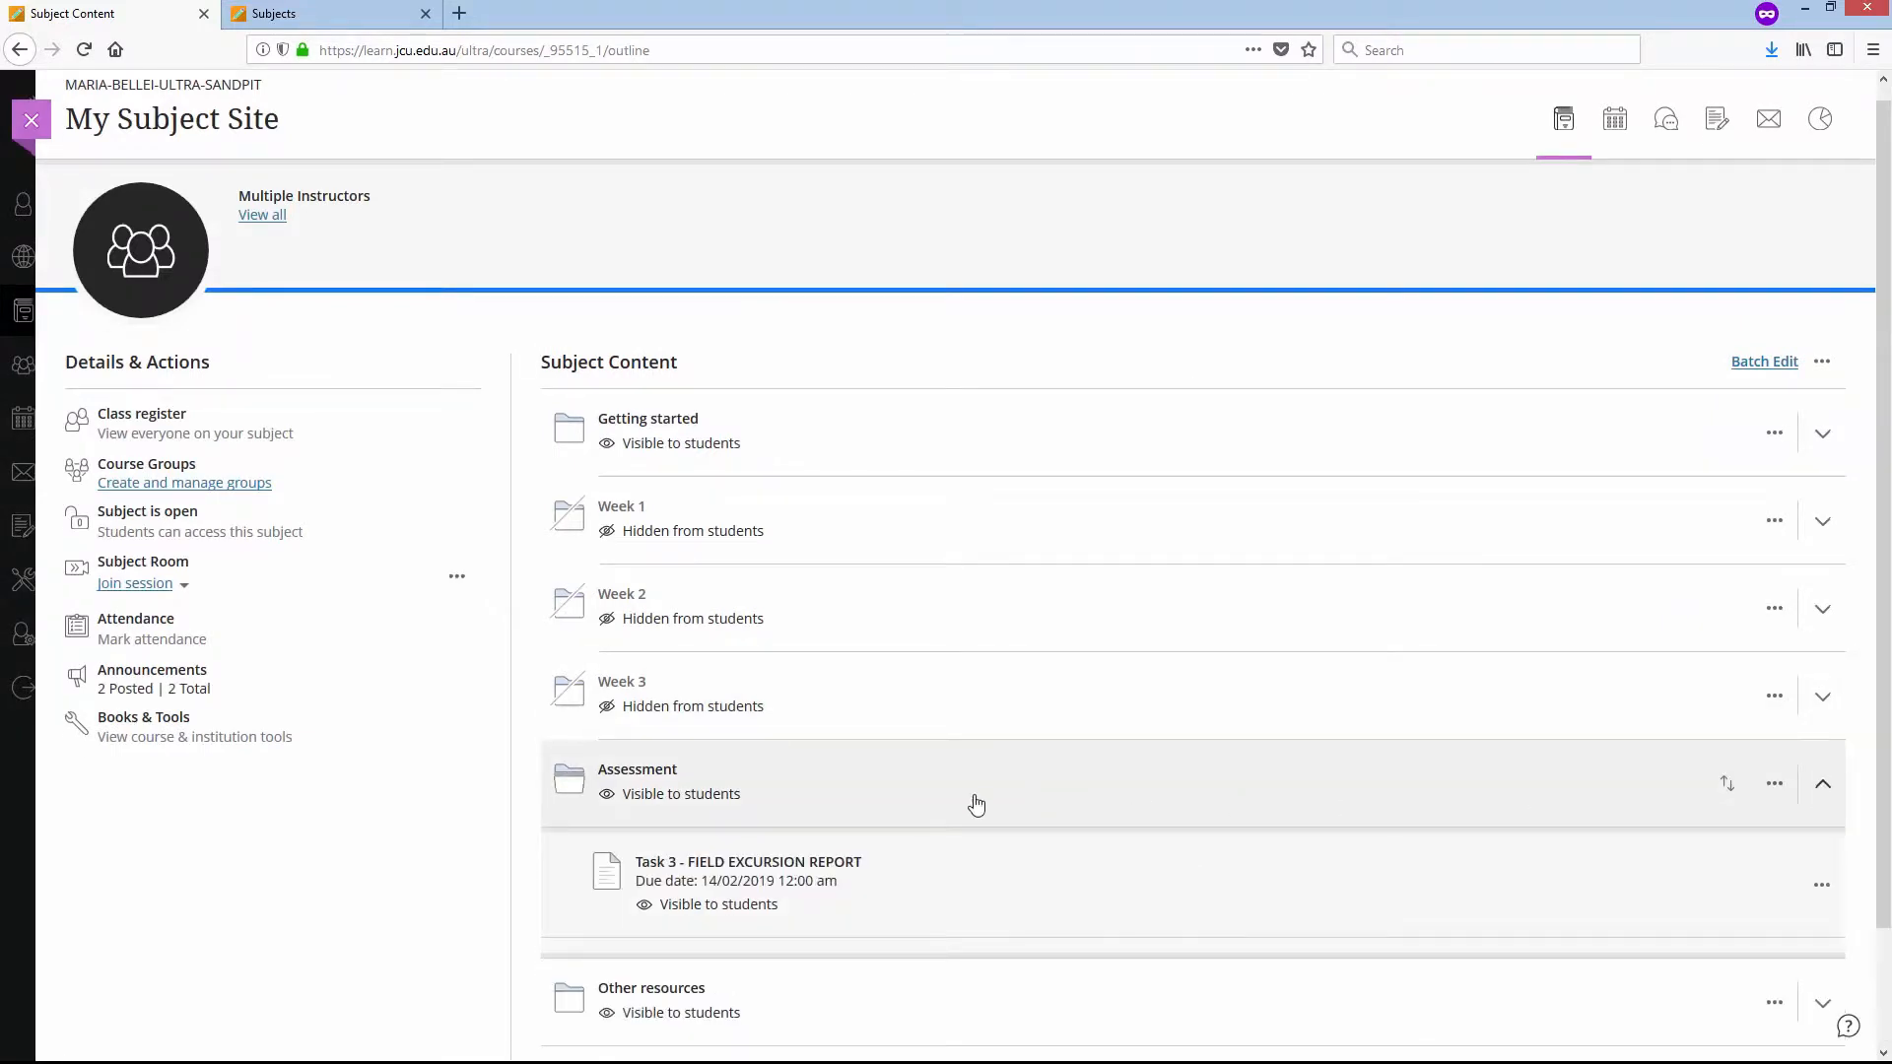
left_click(805, 863)
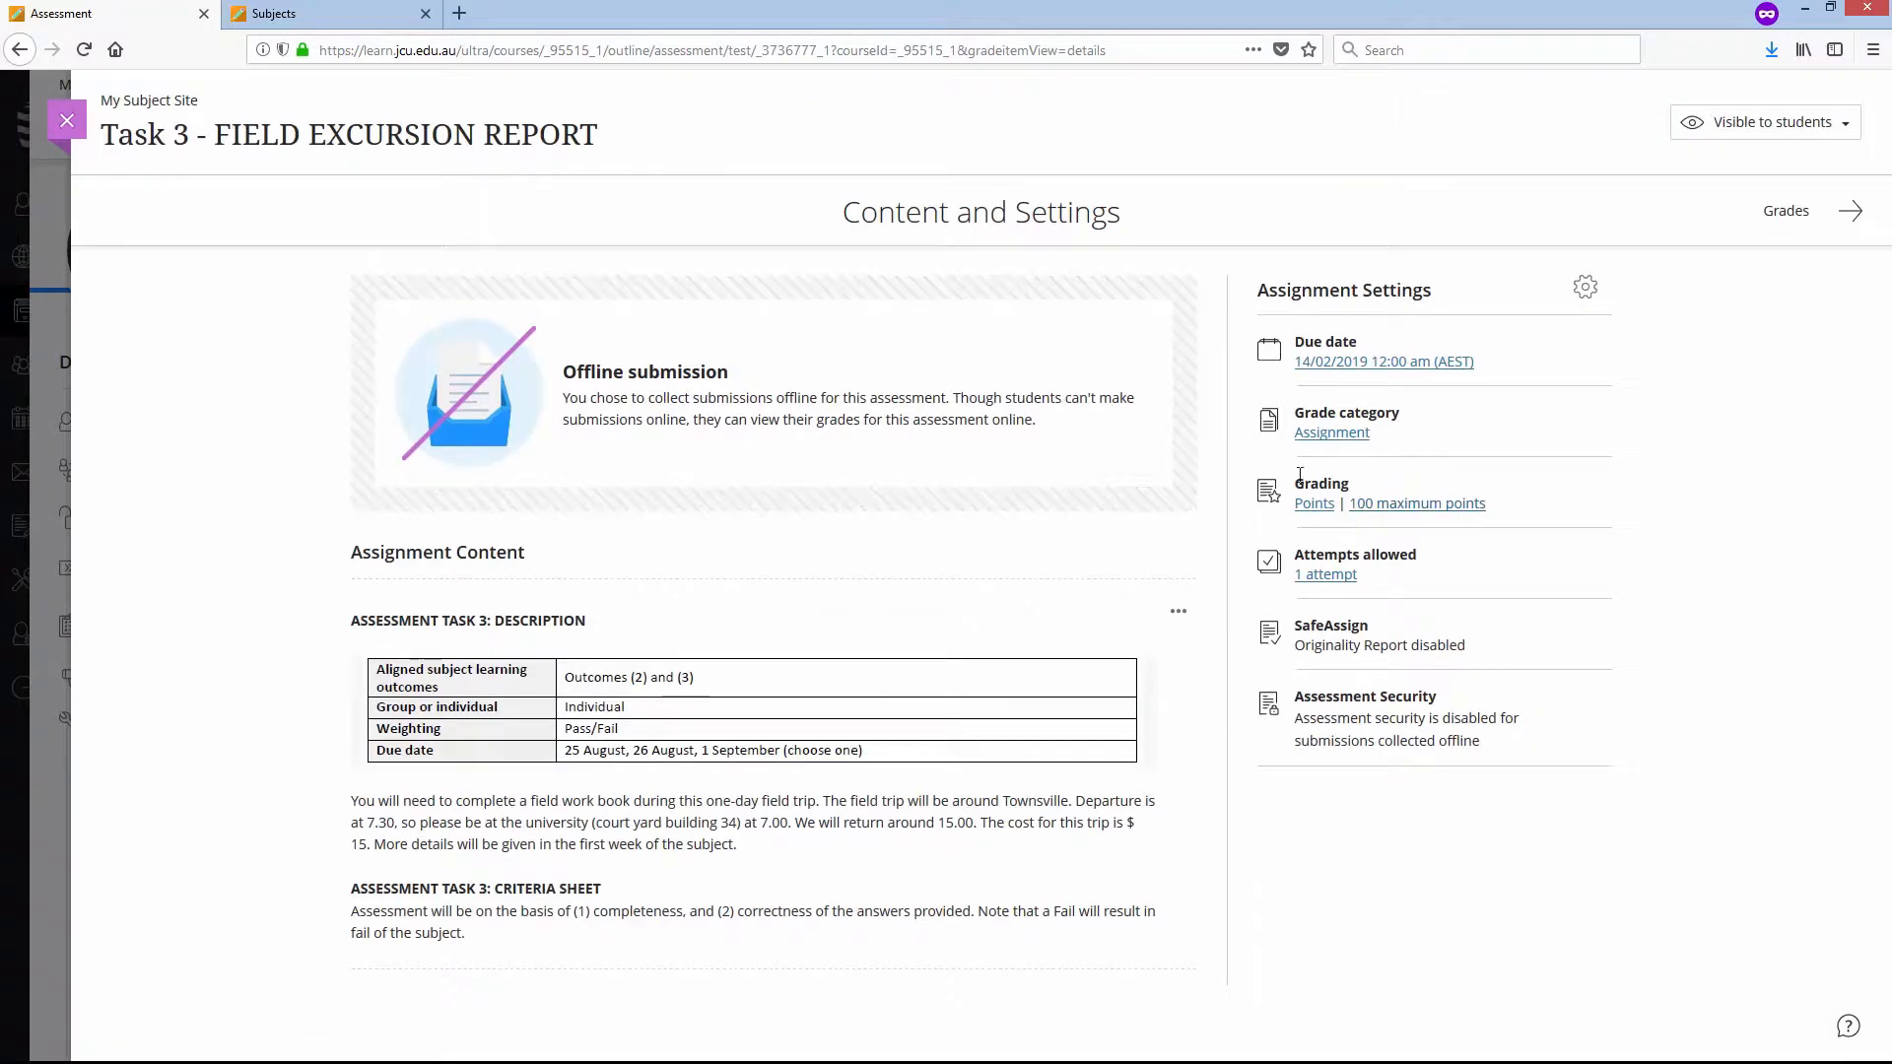
- Set the Task 3 assignment to grade using Pass/Fail, save the assignment settings, and close the assignment
left_click(1316, 500)
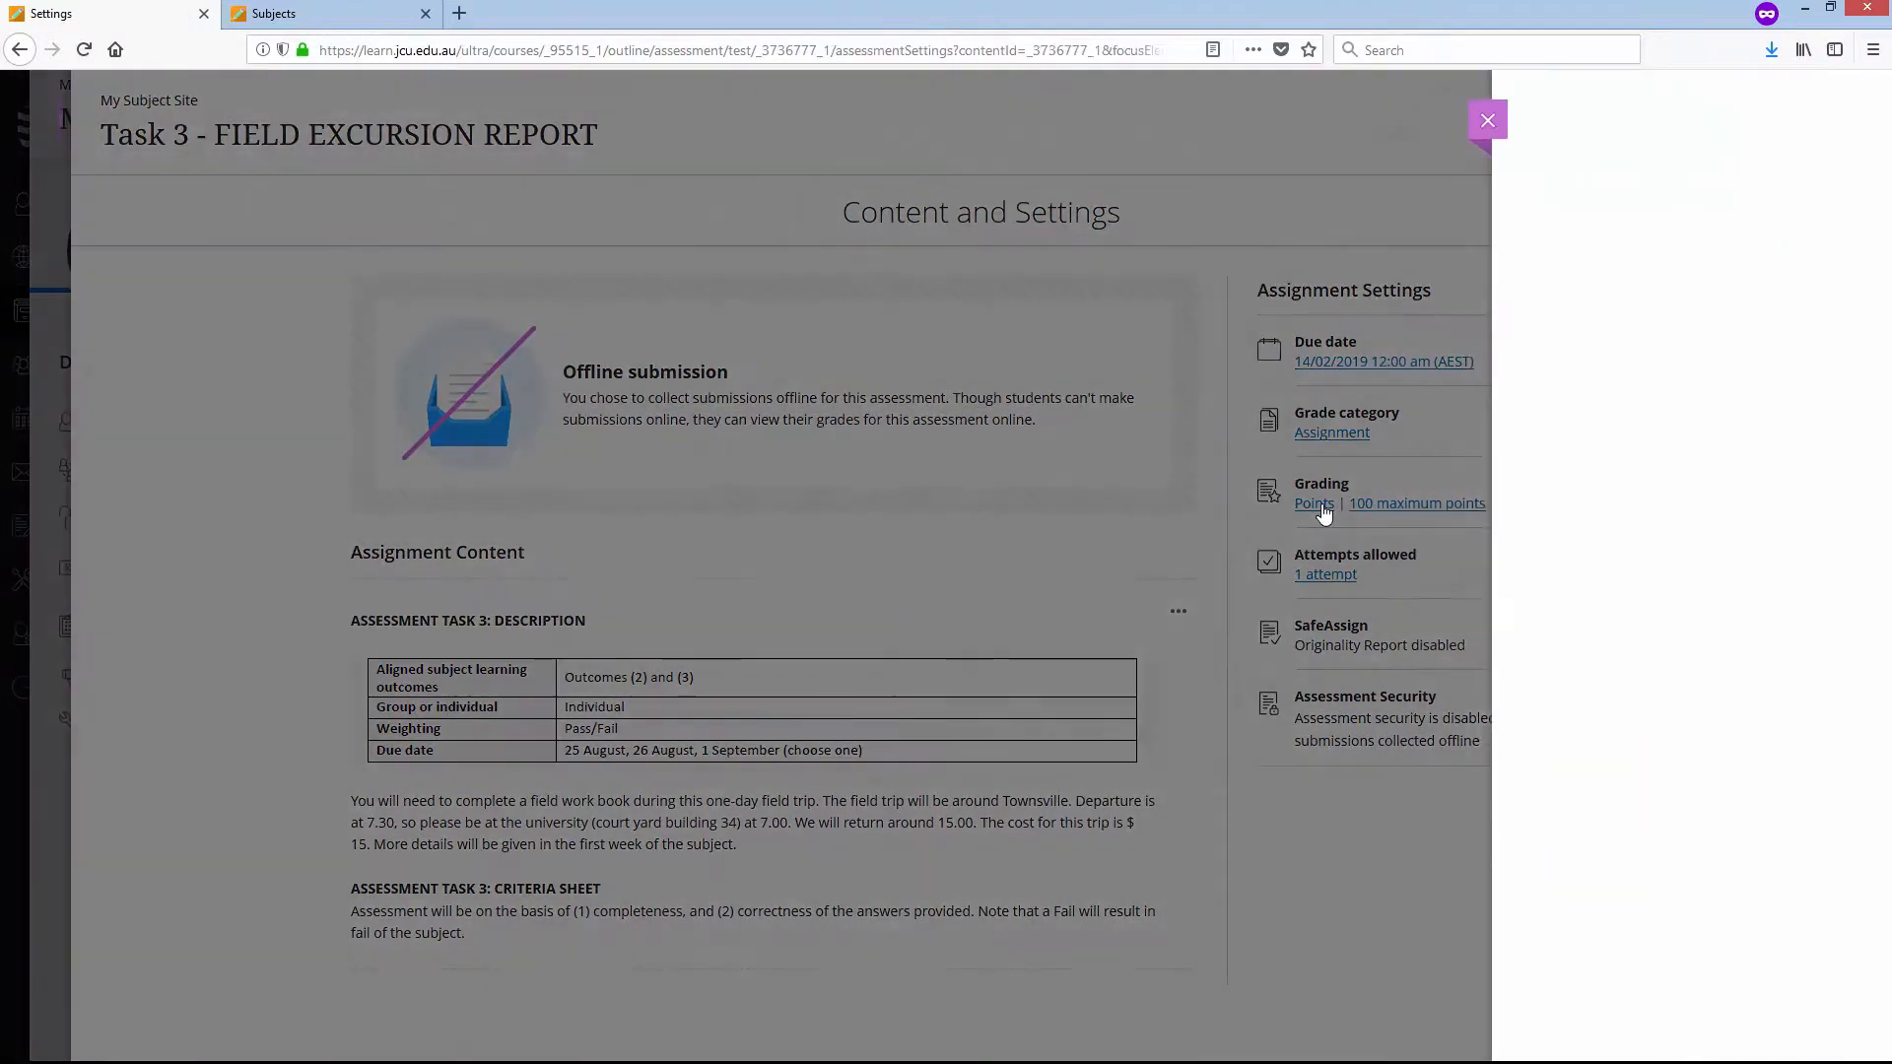
scroll(1828, 582, "down", 3)
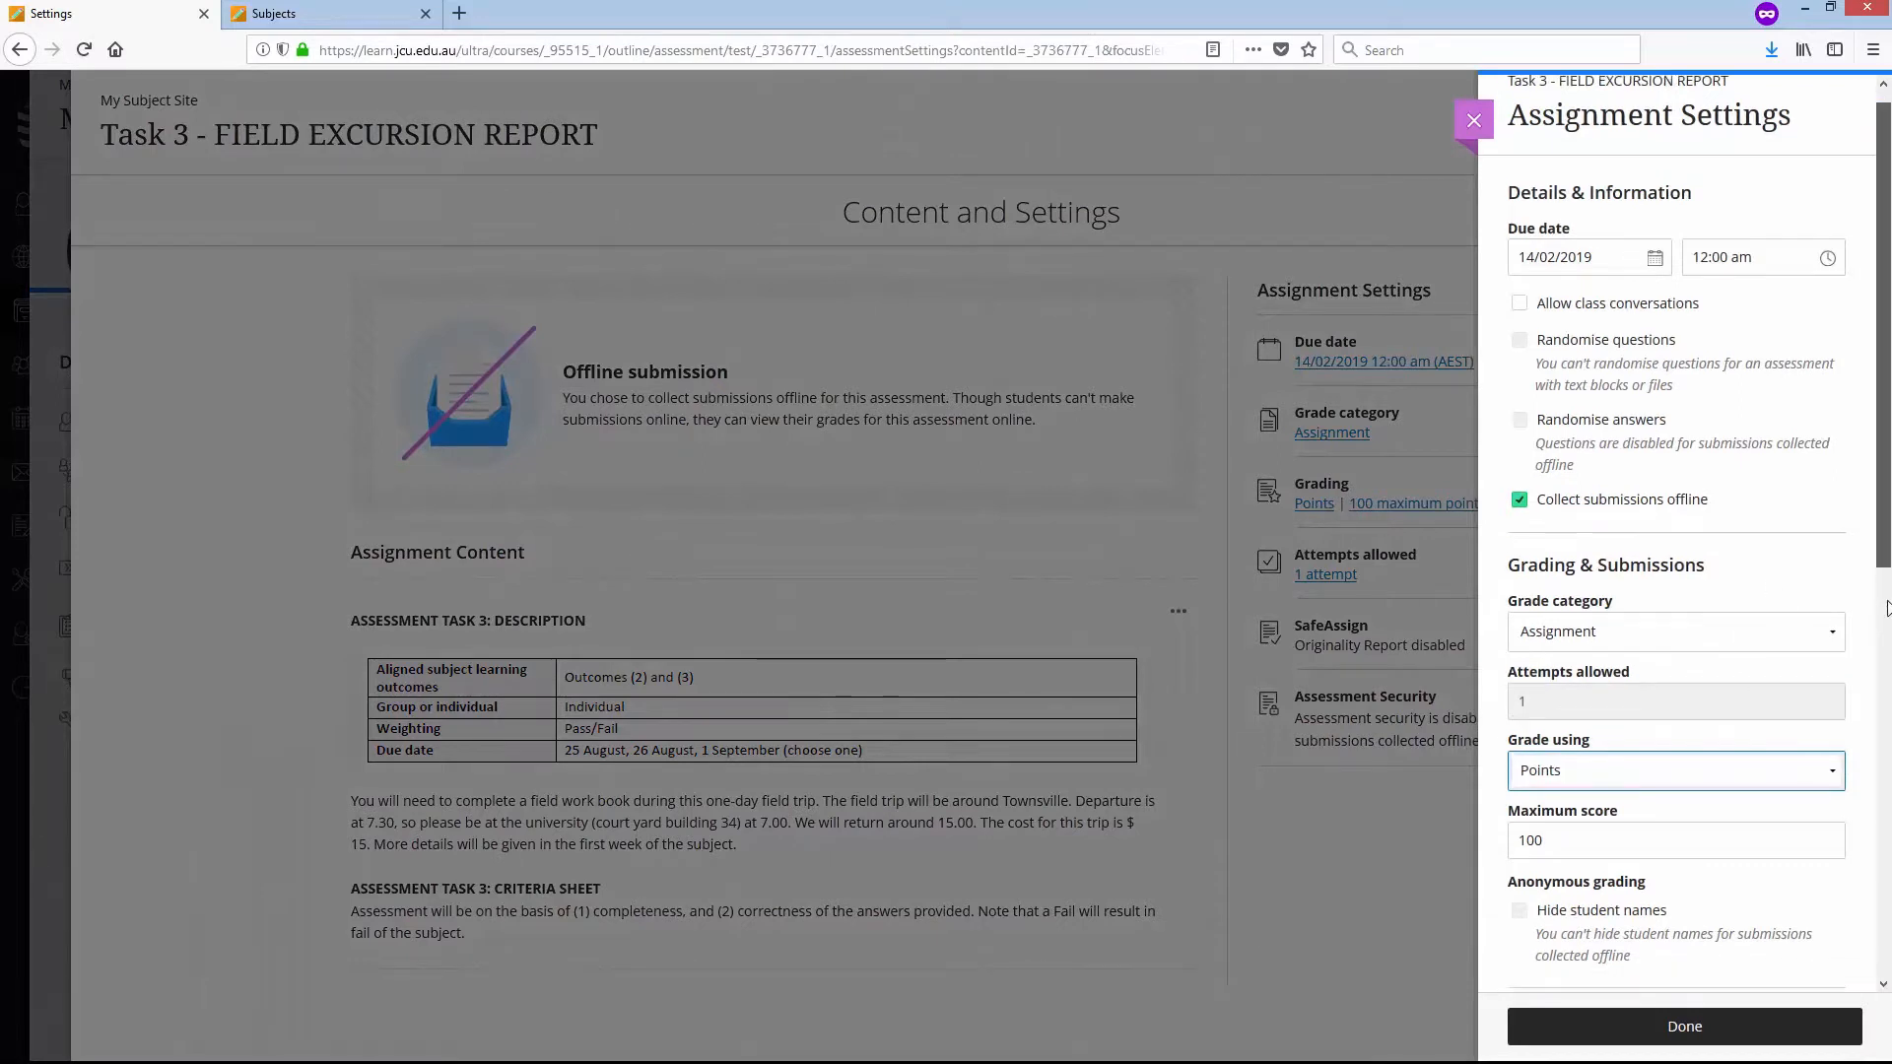
left_click(1839, 631)
left_click(1685, 706)
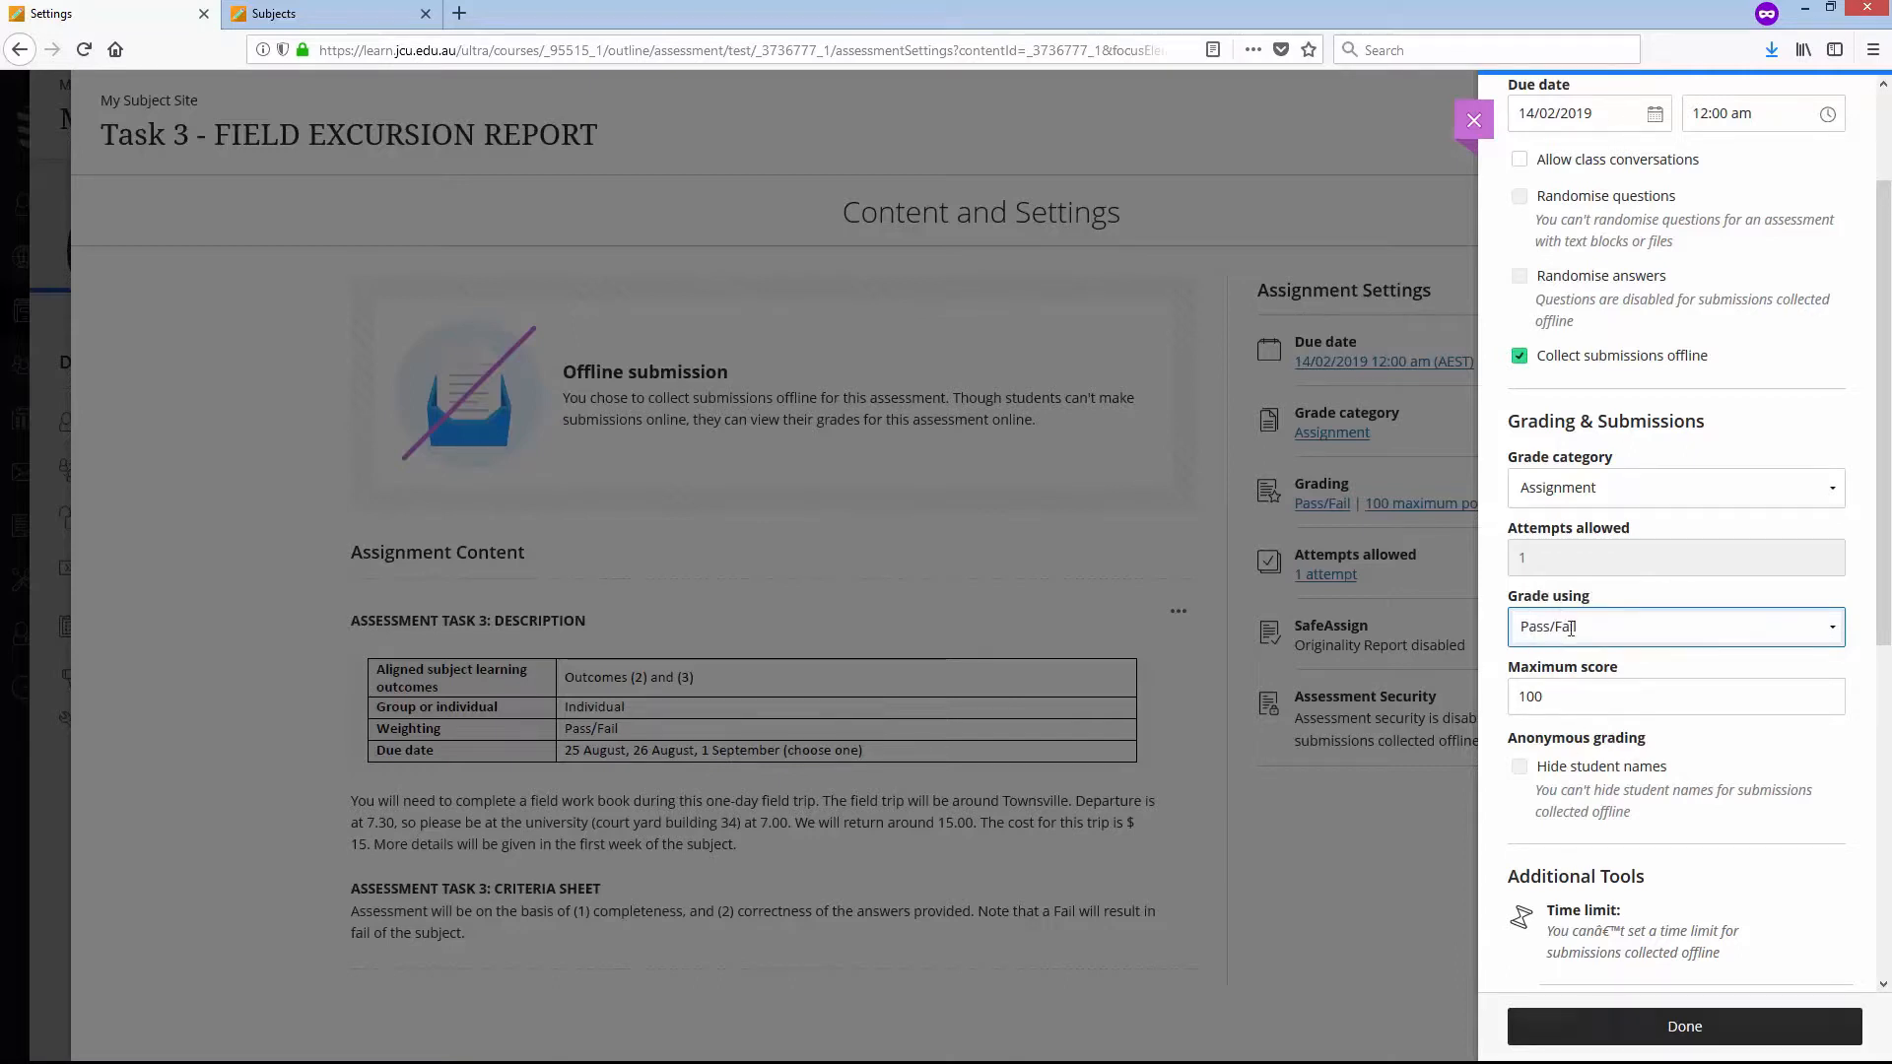
left_click(1734, 1025)
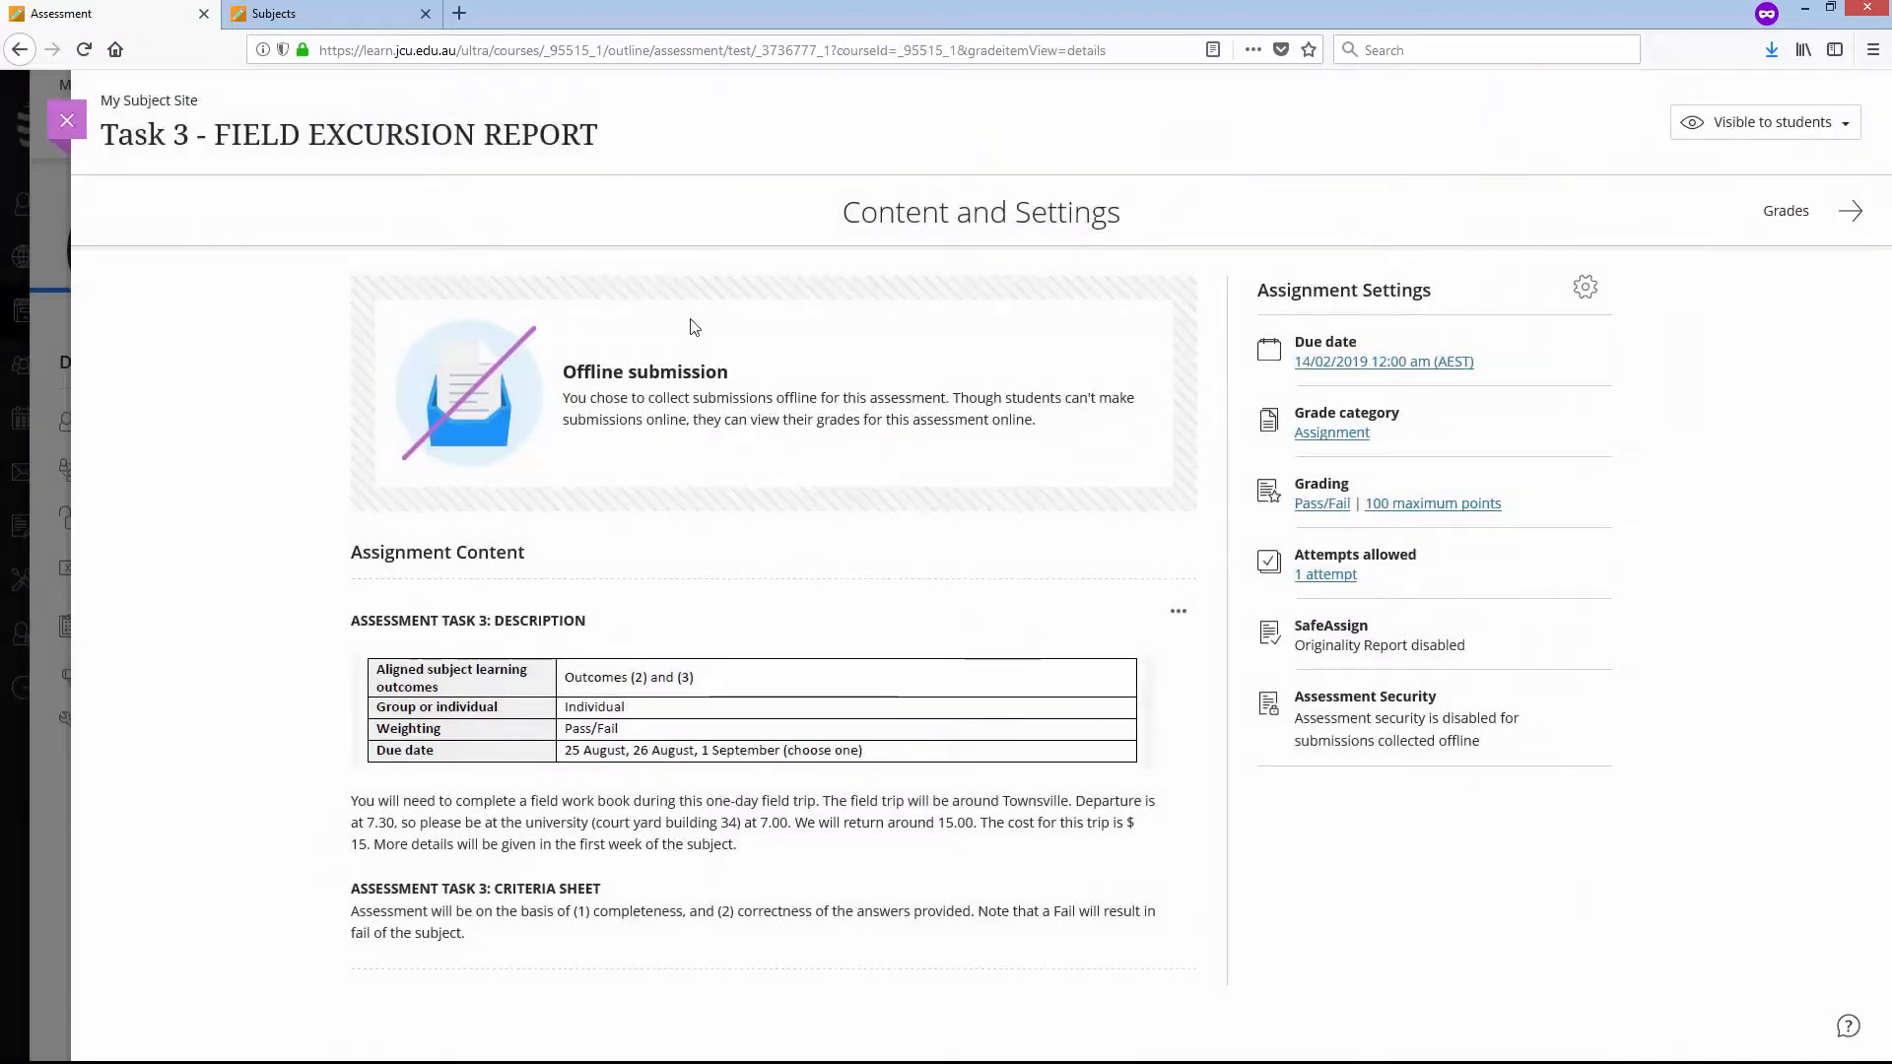
left_click(66, 120)
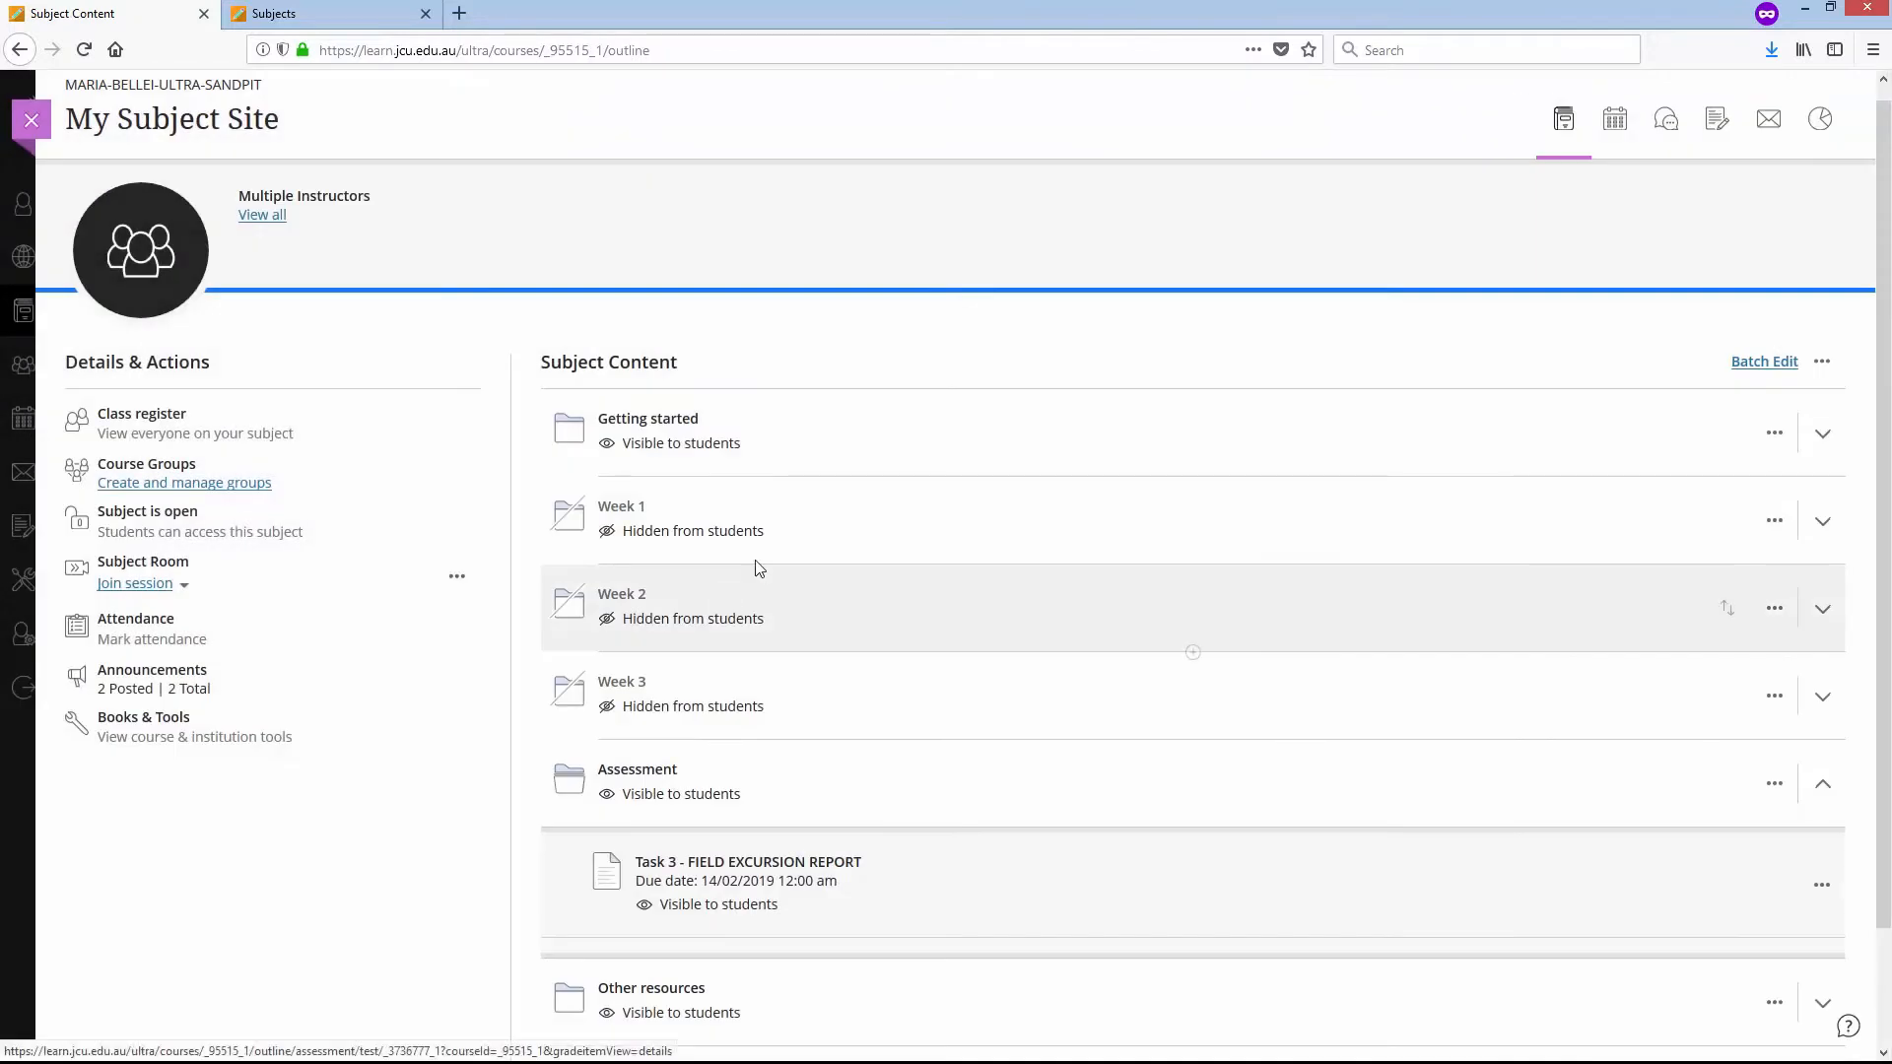
- In the Grade Centre's student grid, enter Task 3 marks of 100 for the second student and 0 for the third
left_click(1720, 123)
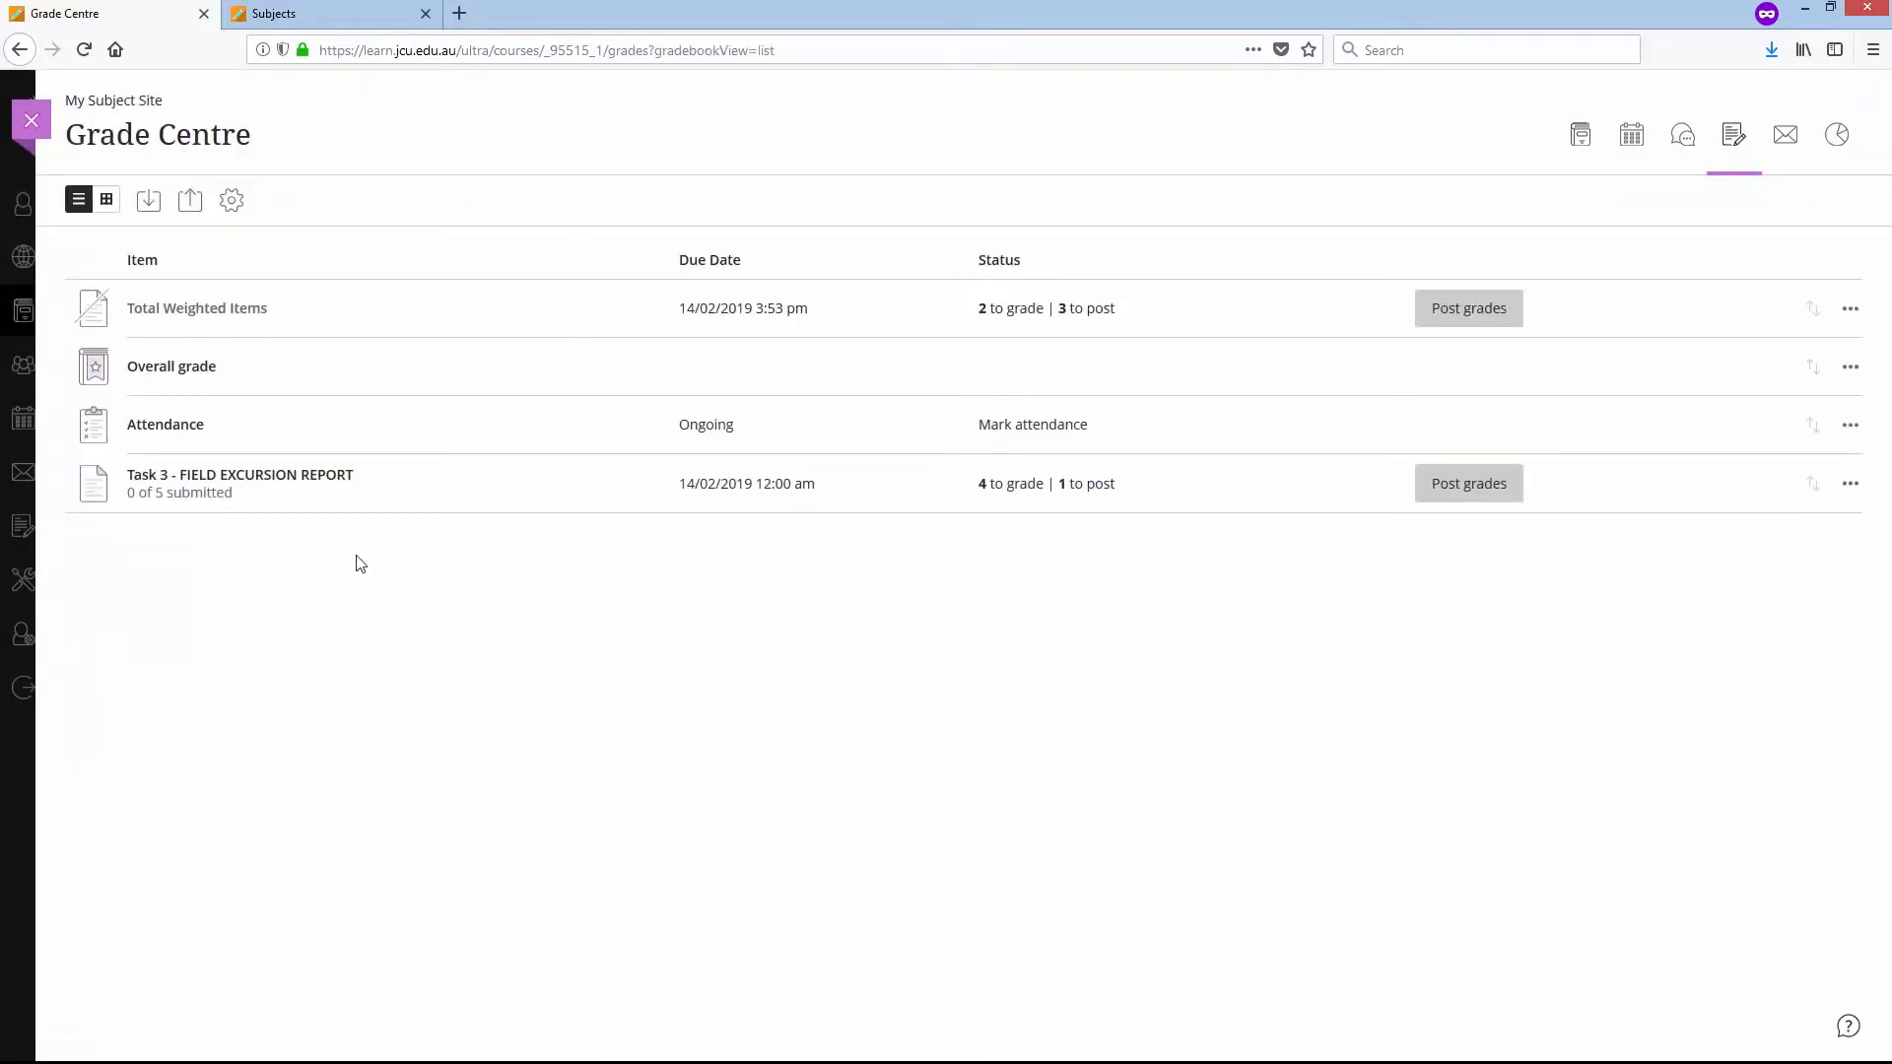
left_click(106, 200)
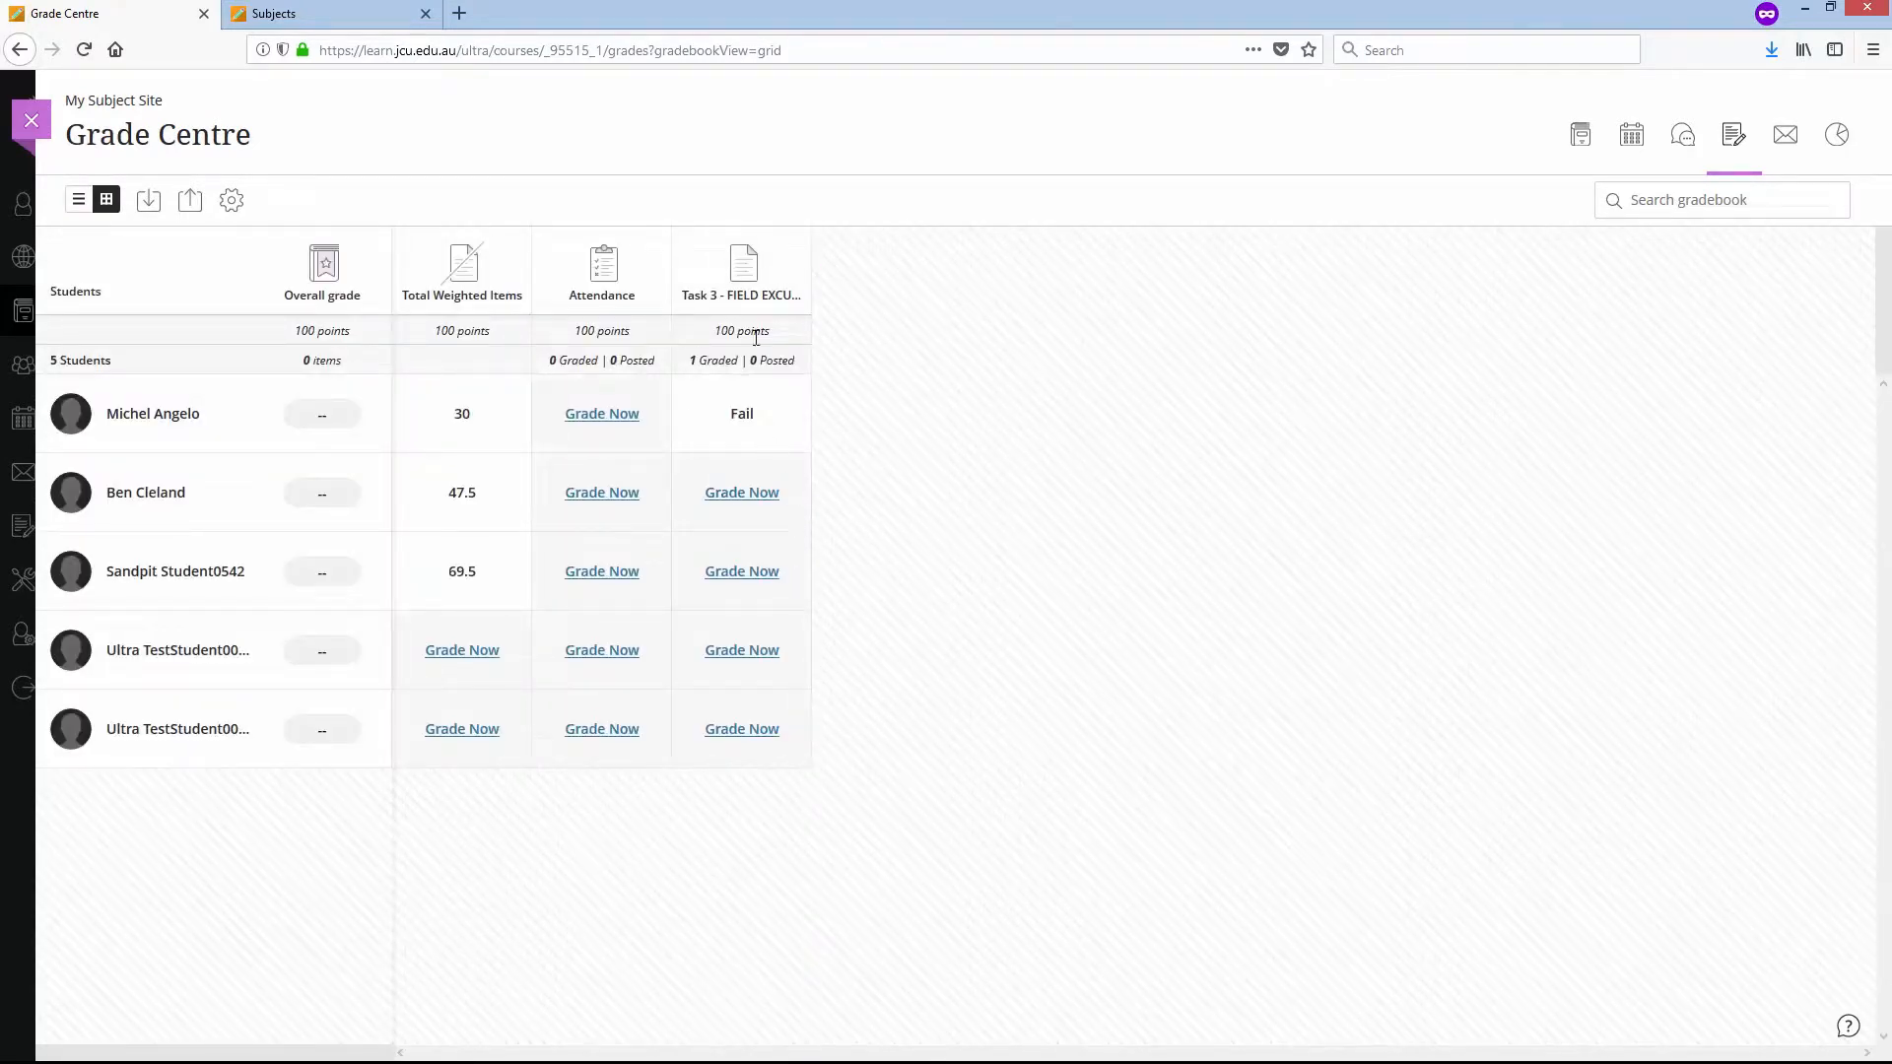
left_click(749, 491)
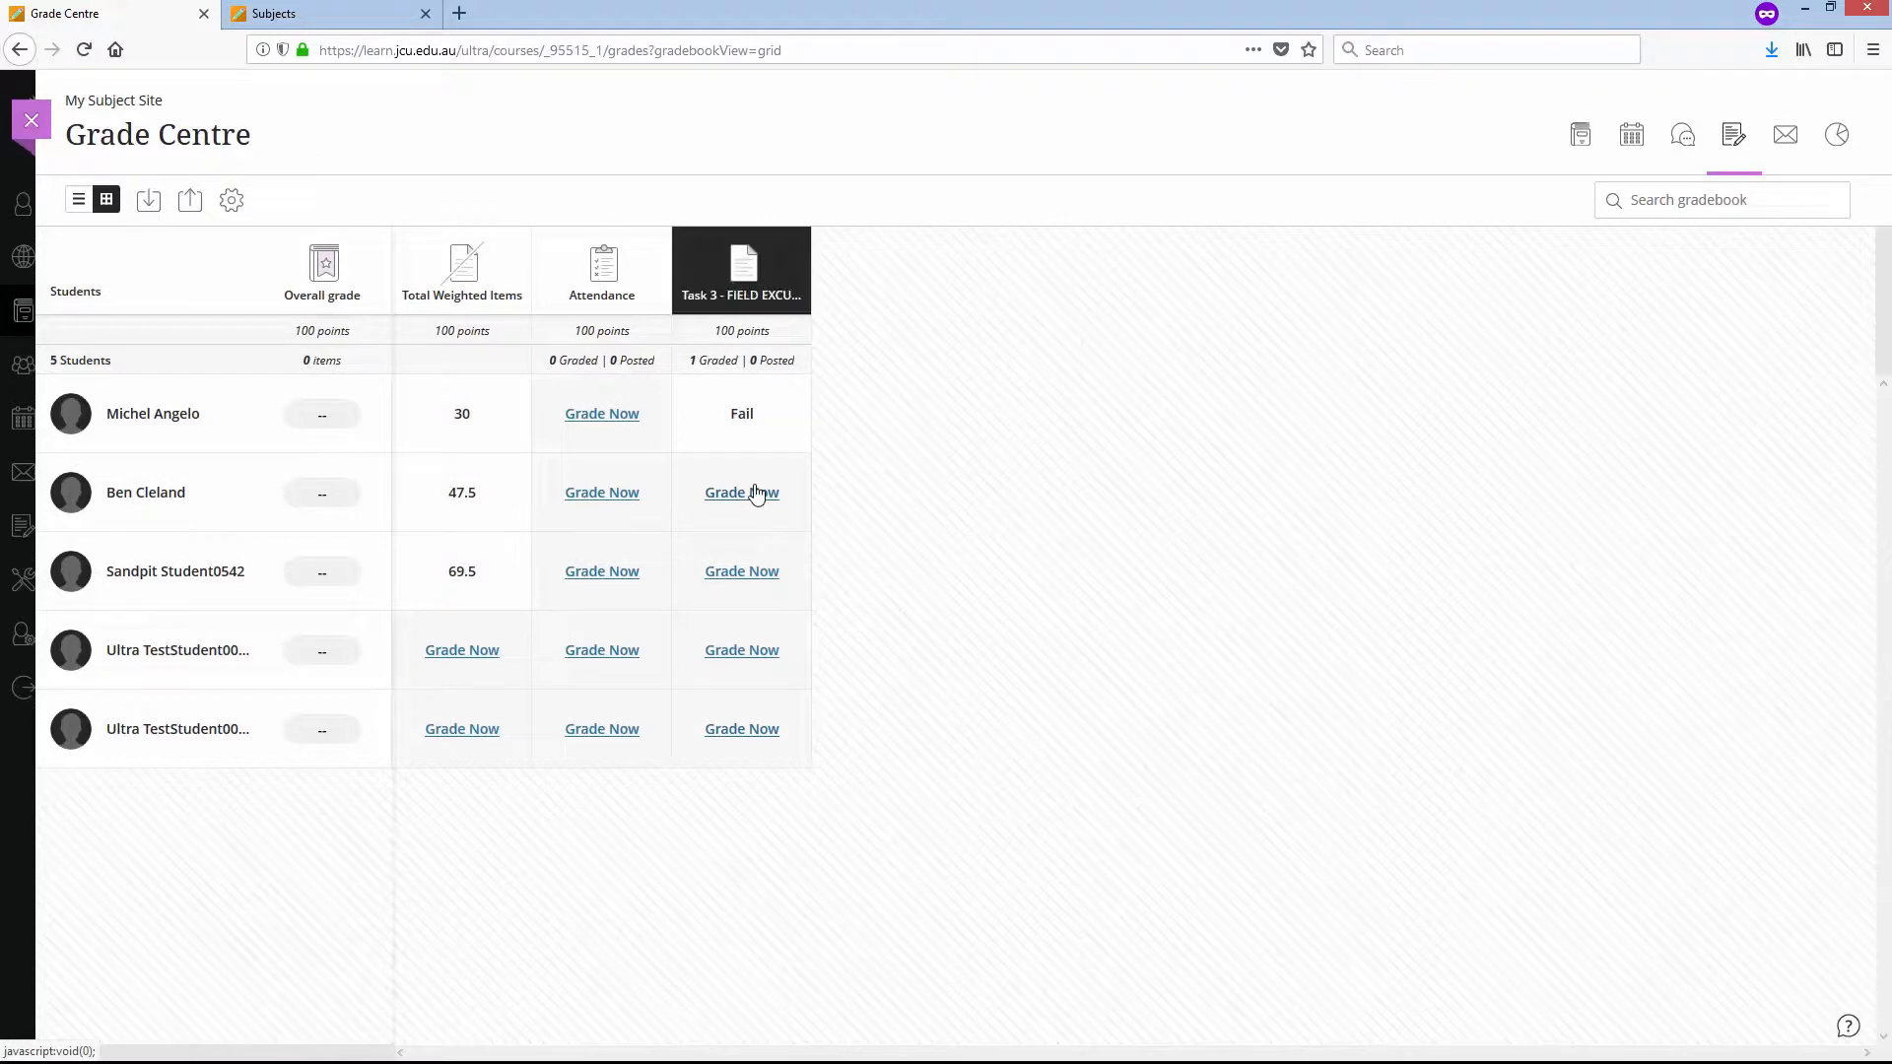
type("100")
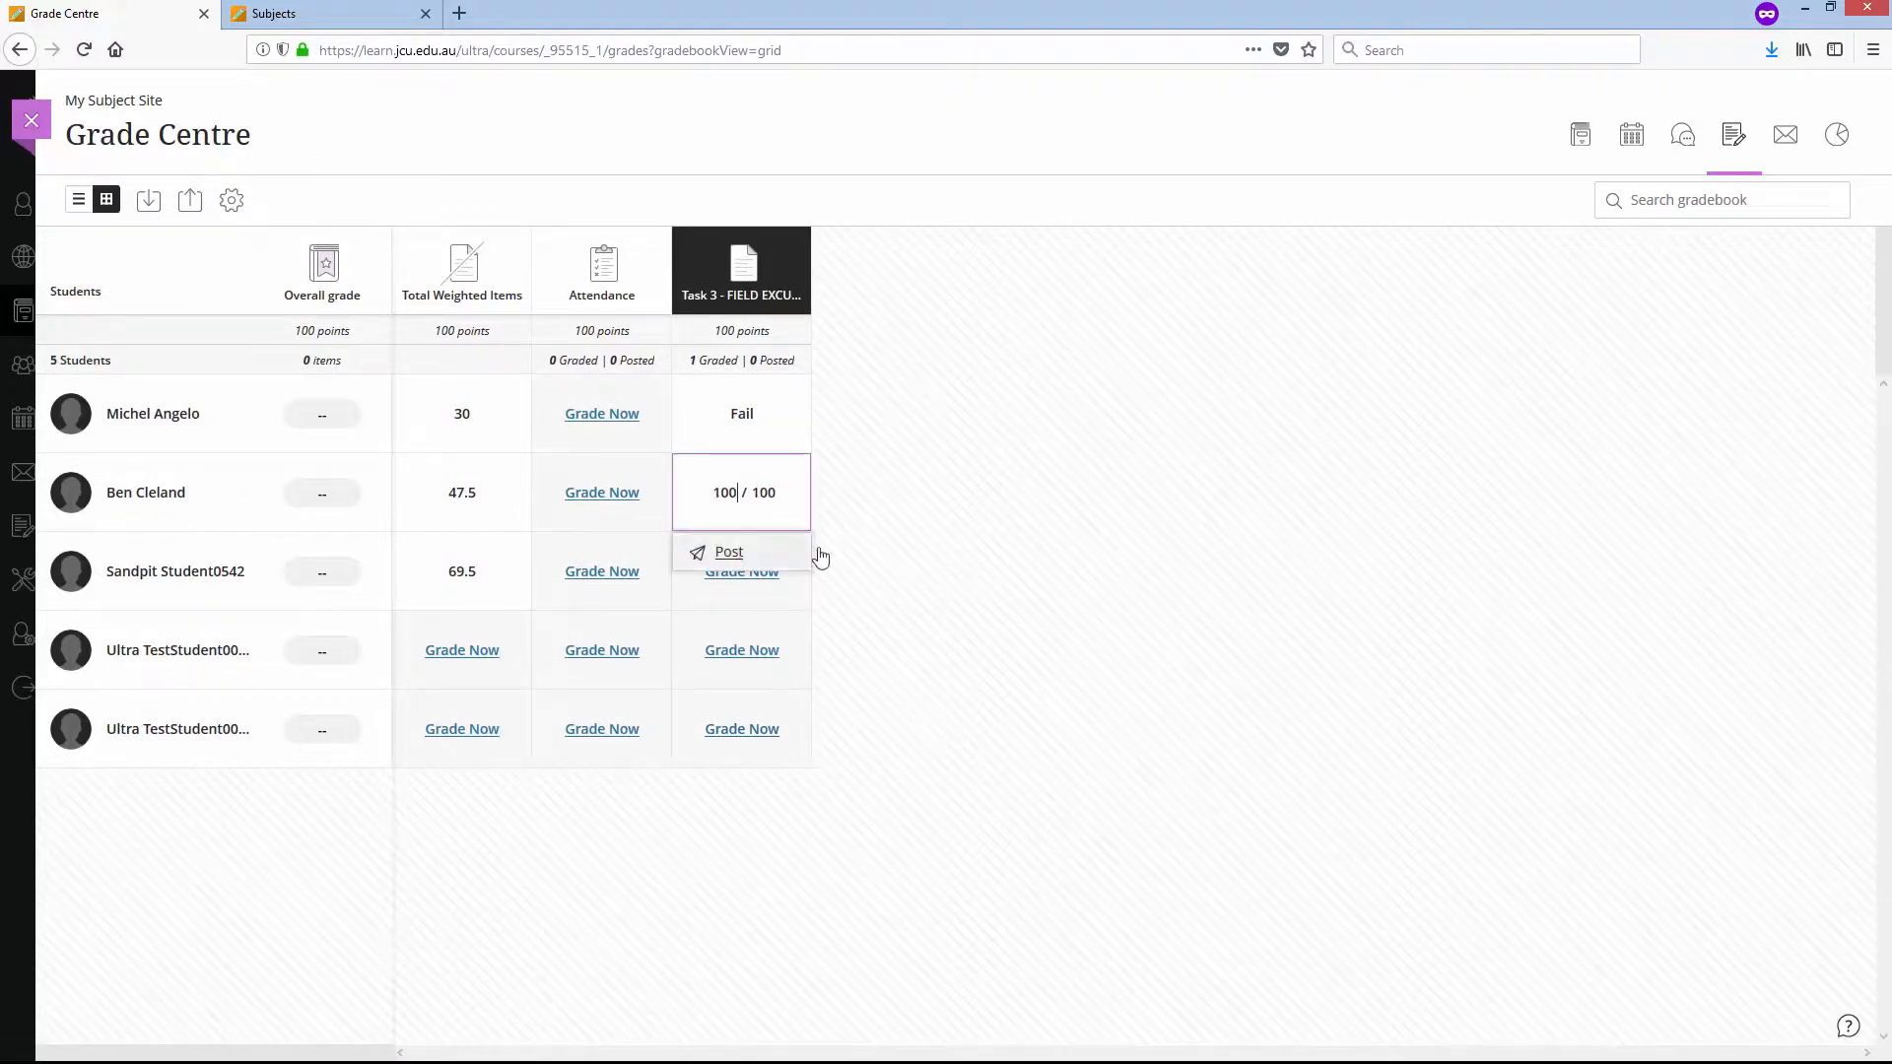
key("Return")
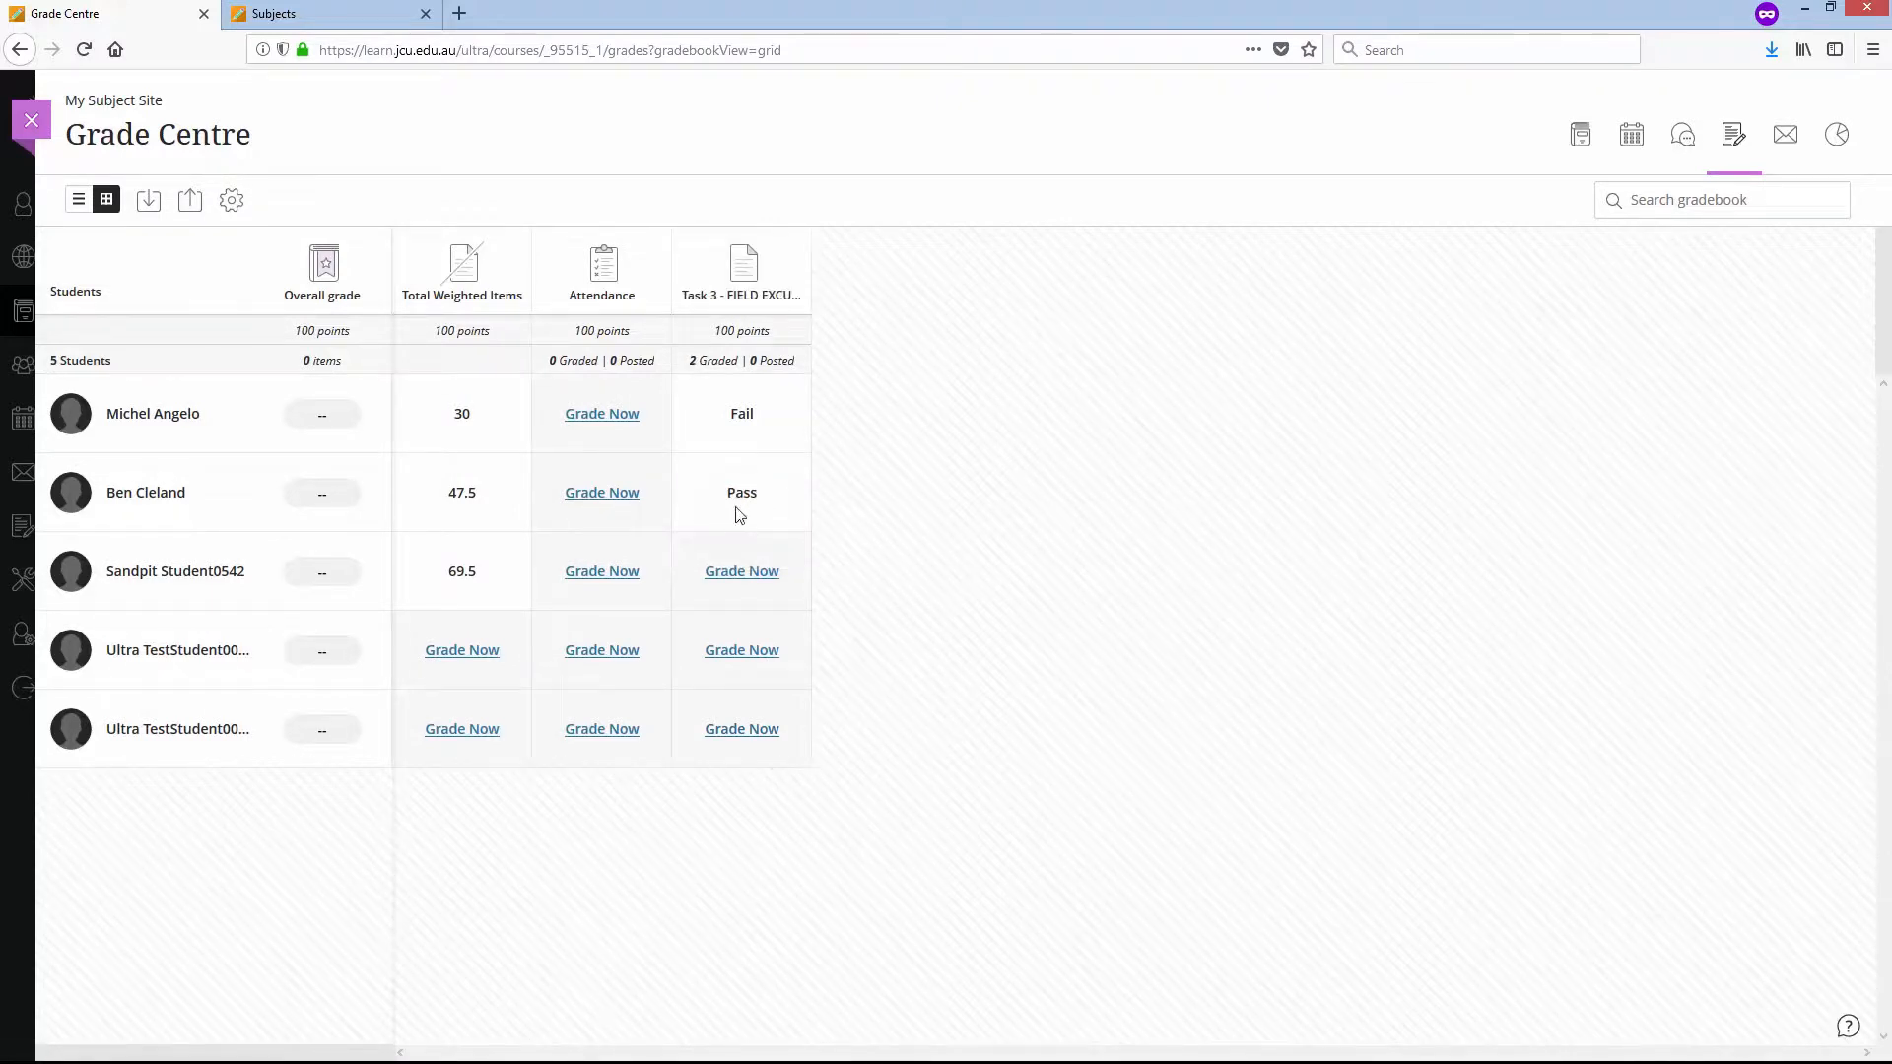
left_click(770, 579)
type("0")
key("Return")
- Reopen My Subject Site, review the tasks listed in the Assessment folder, and collapse the folder
left_click(30, 121)
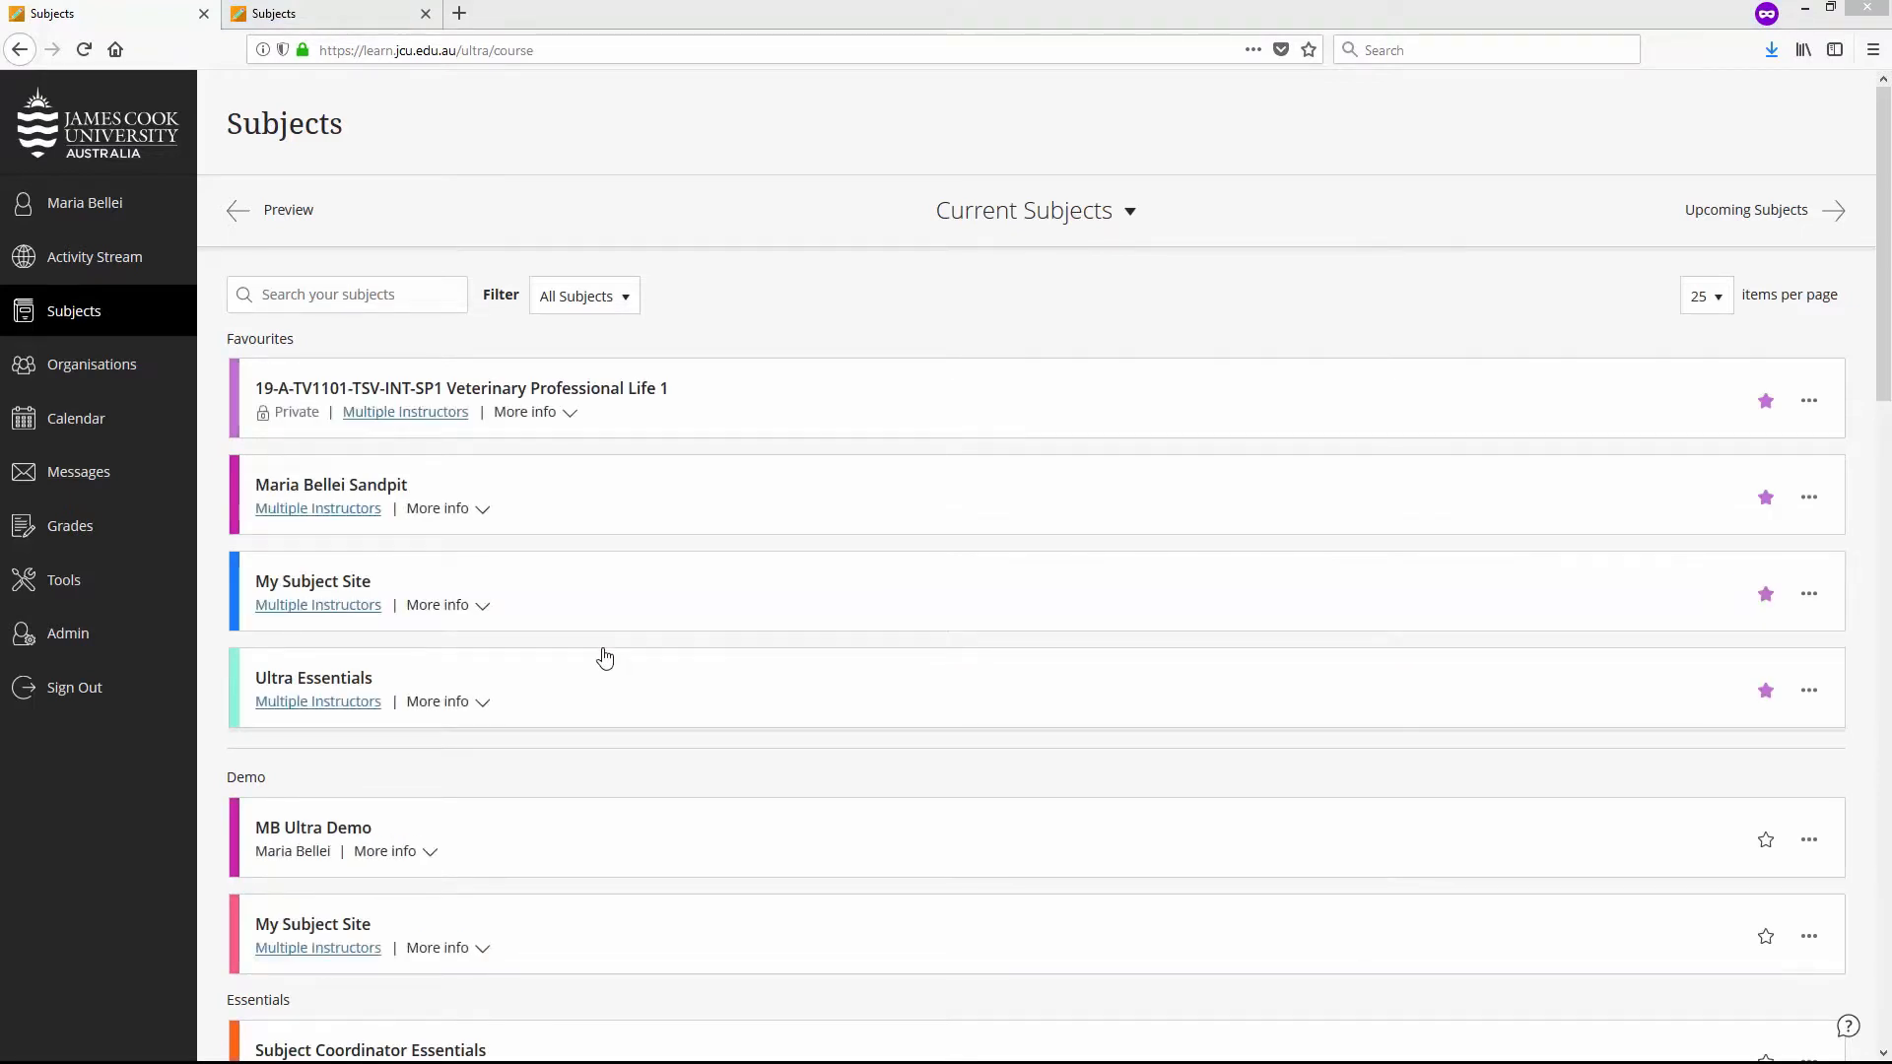
left_click(337, 585)
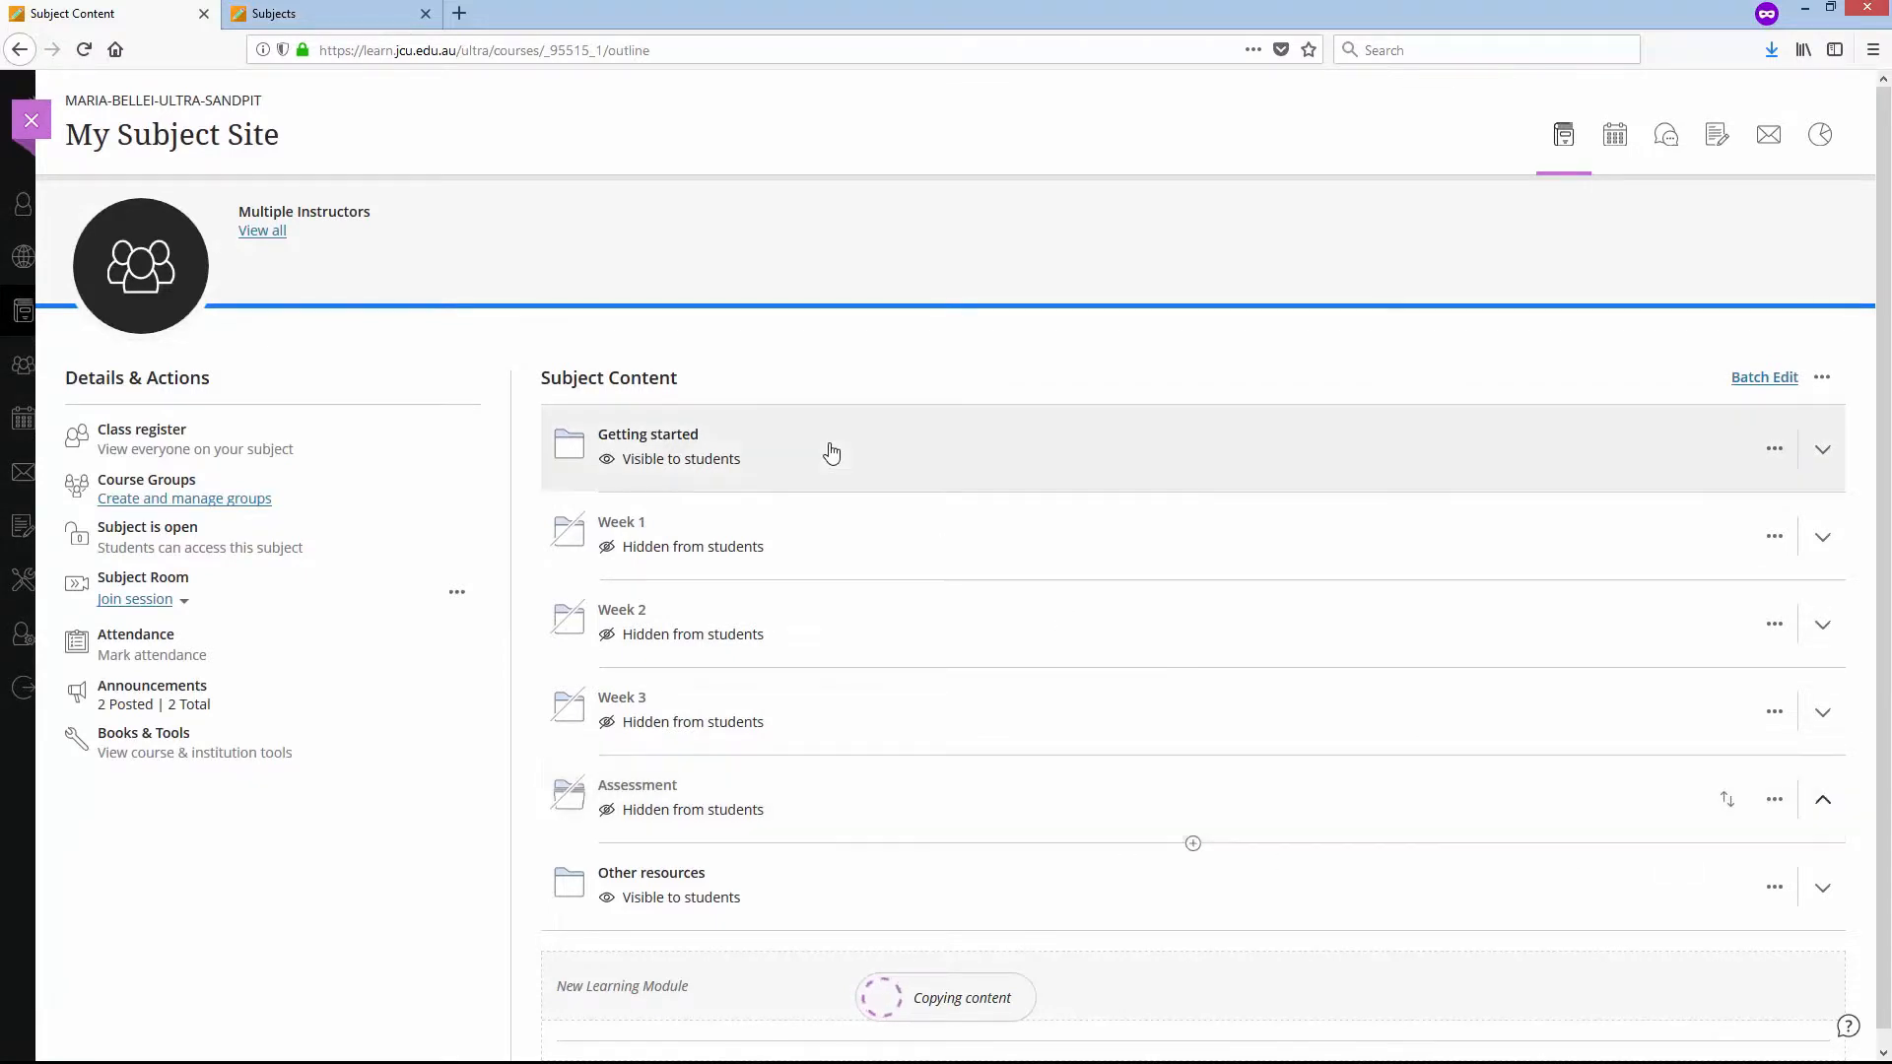
scroll(1212, 689, "down", 5)
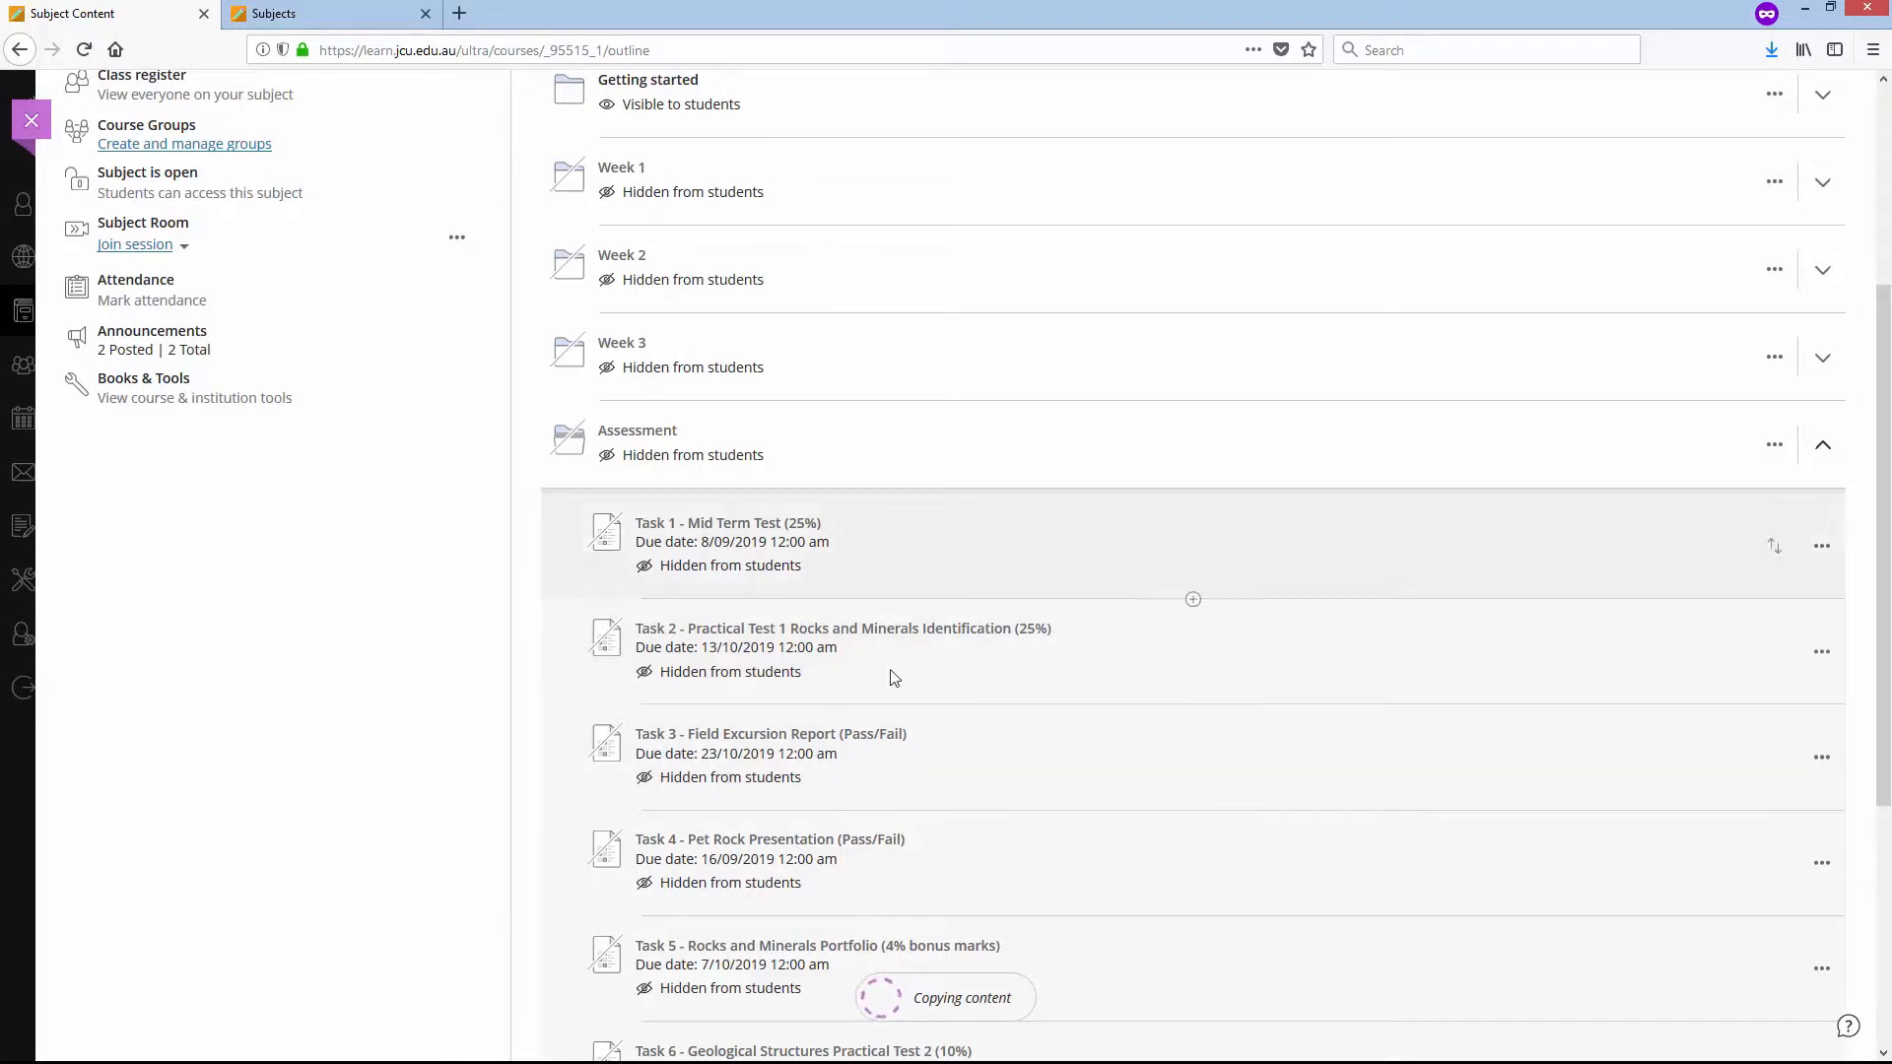
scroll(923, 833, "down", 2)
scroll(927, 835, "down", 1)
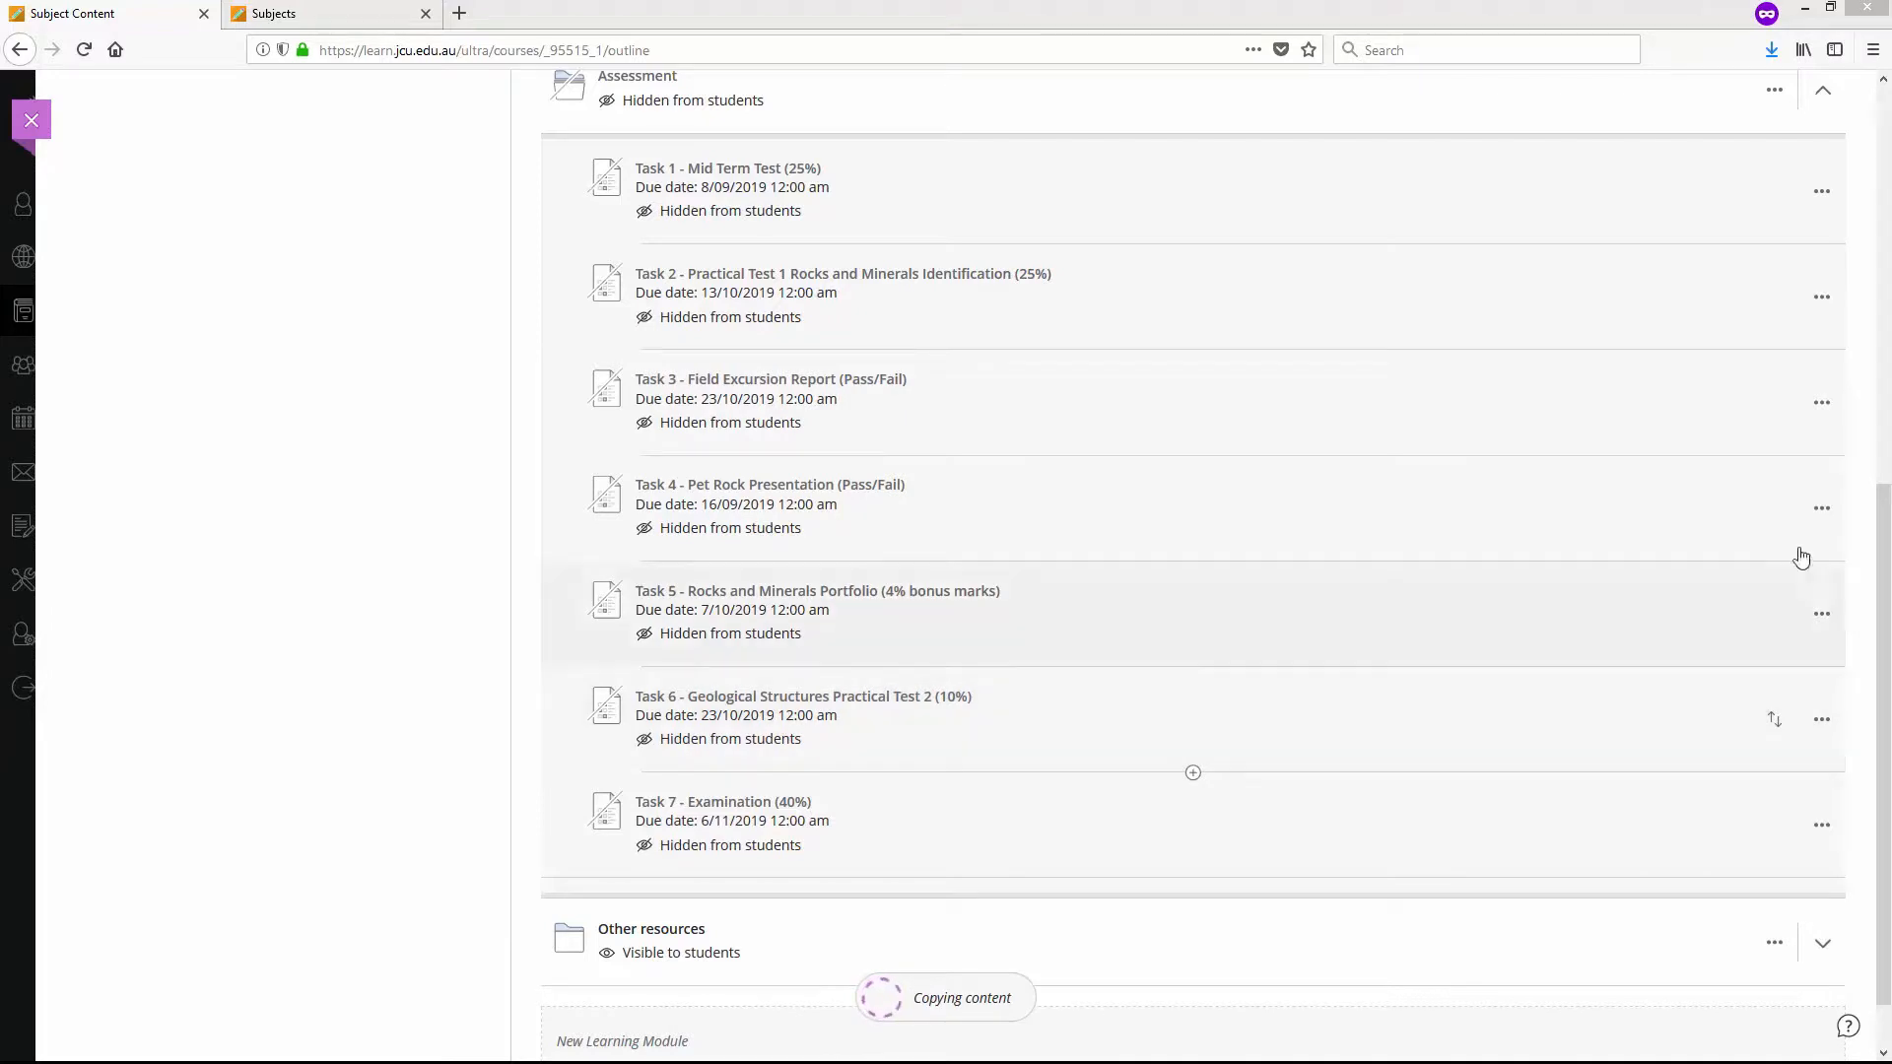
left_click_drag(1884, 606, 1888, 456)
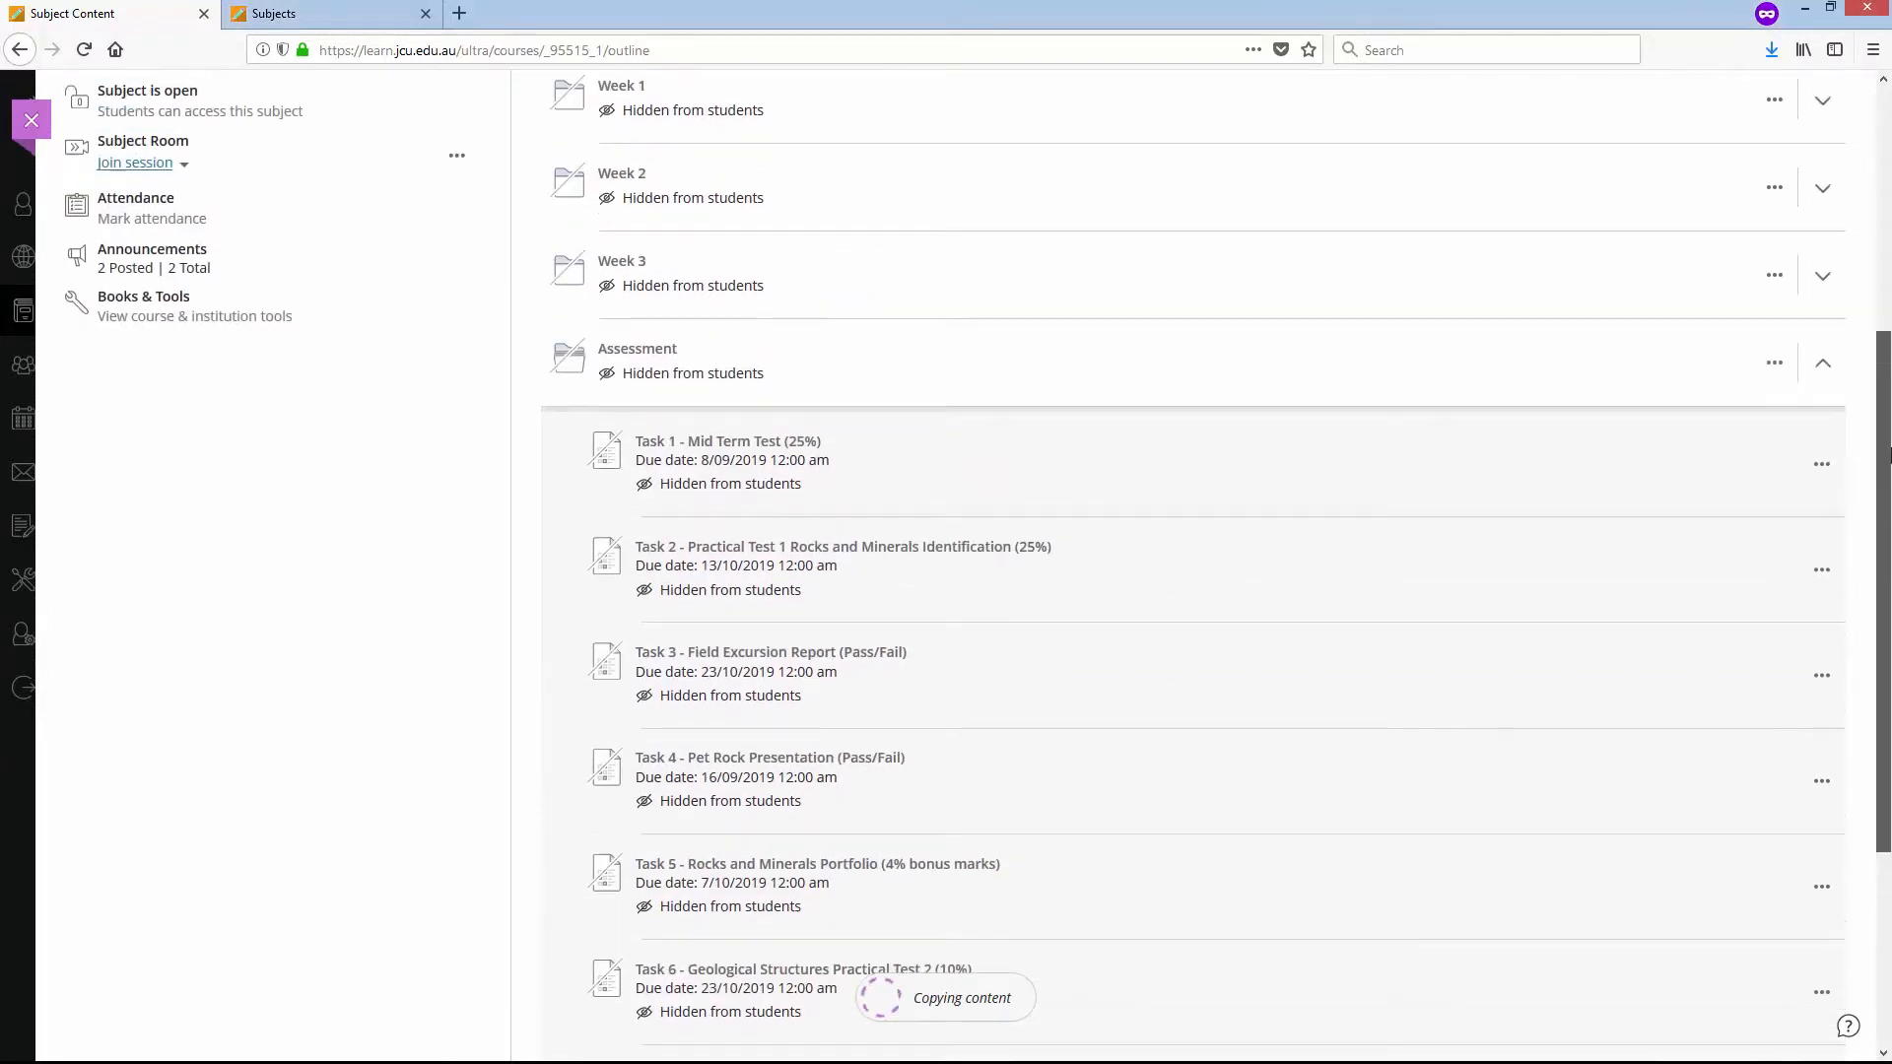
left_click(1835, 367)
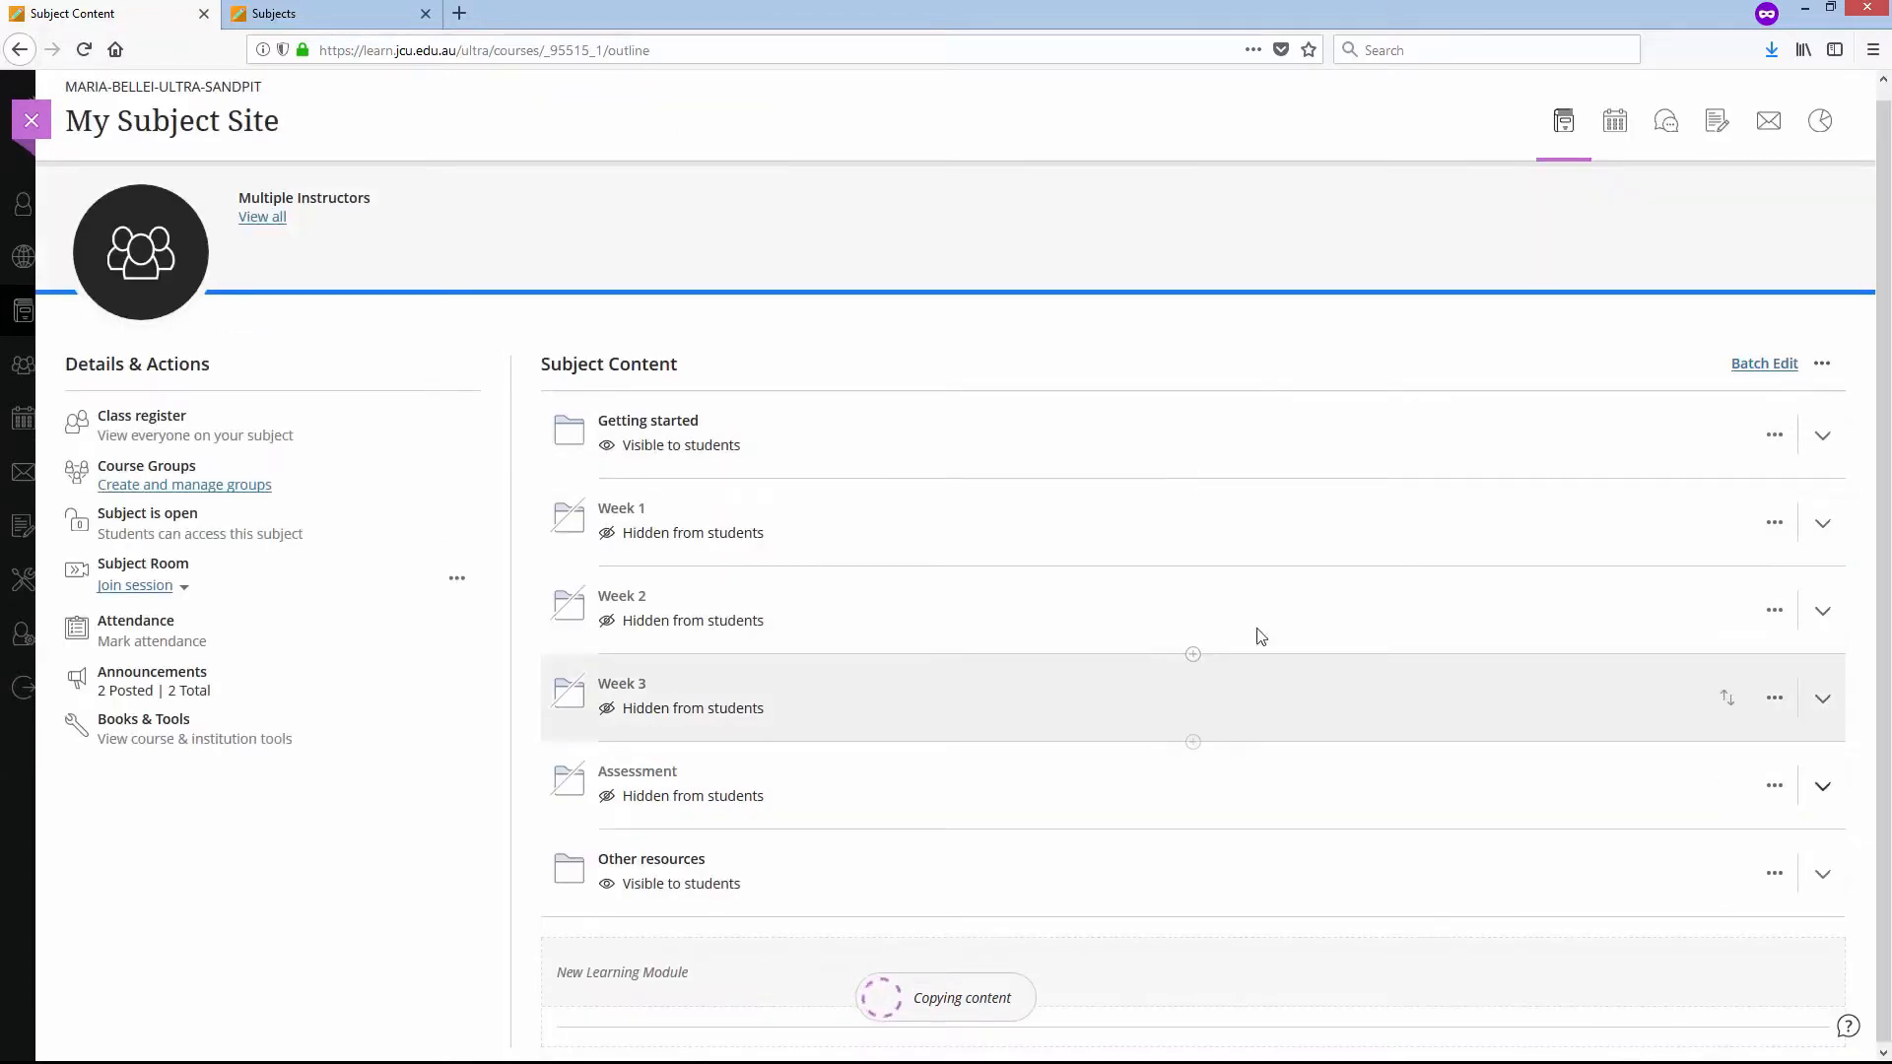
- Add a new item named Sum of Quizzes after Task 7 in the Grade Centre's student grid
left_click(1717, 122)
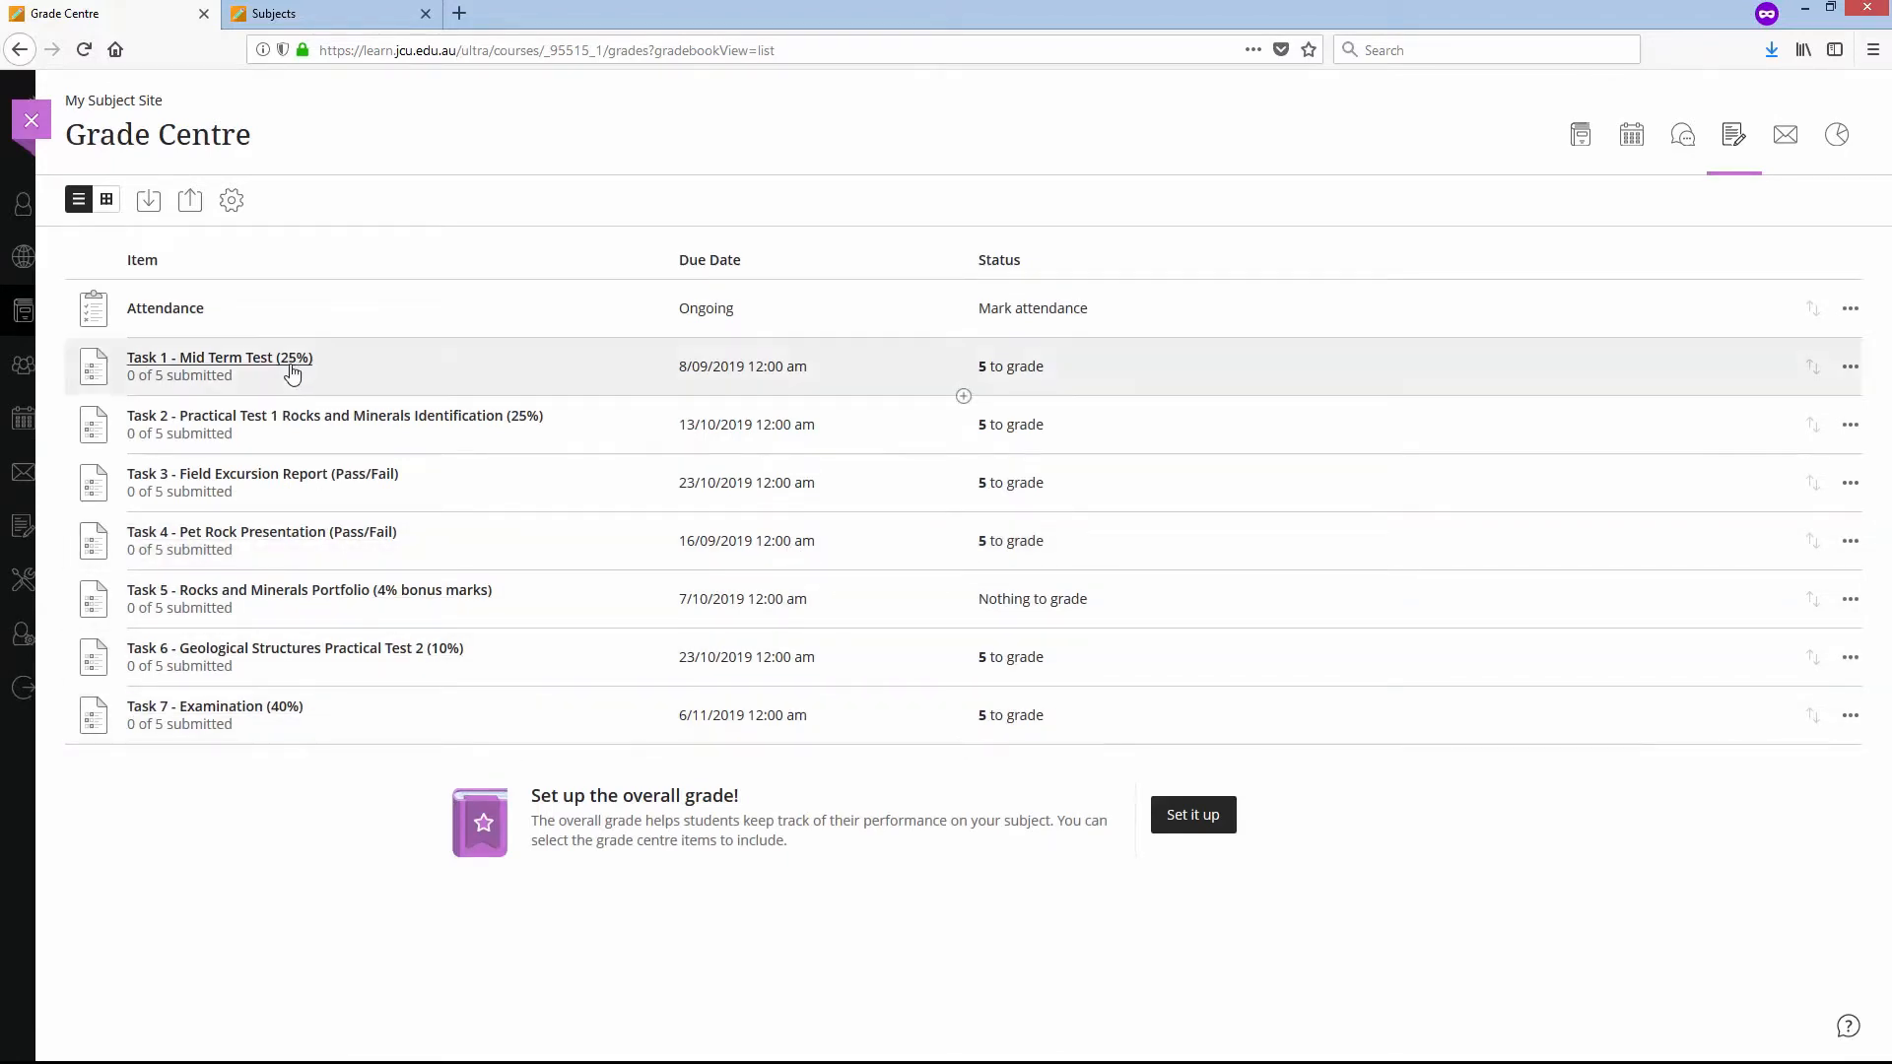
left_click(106, 200)
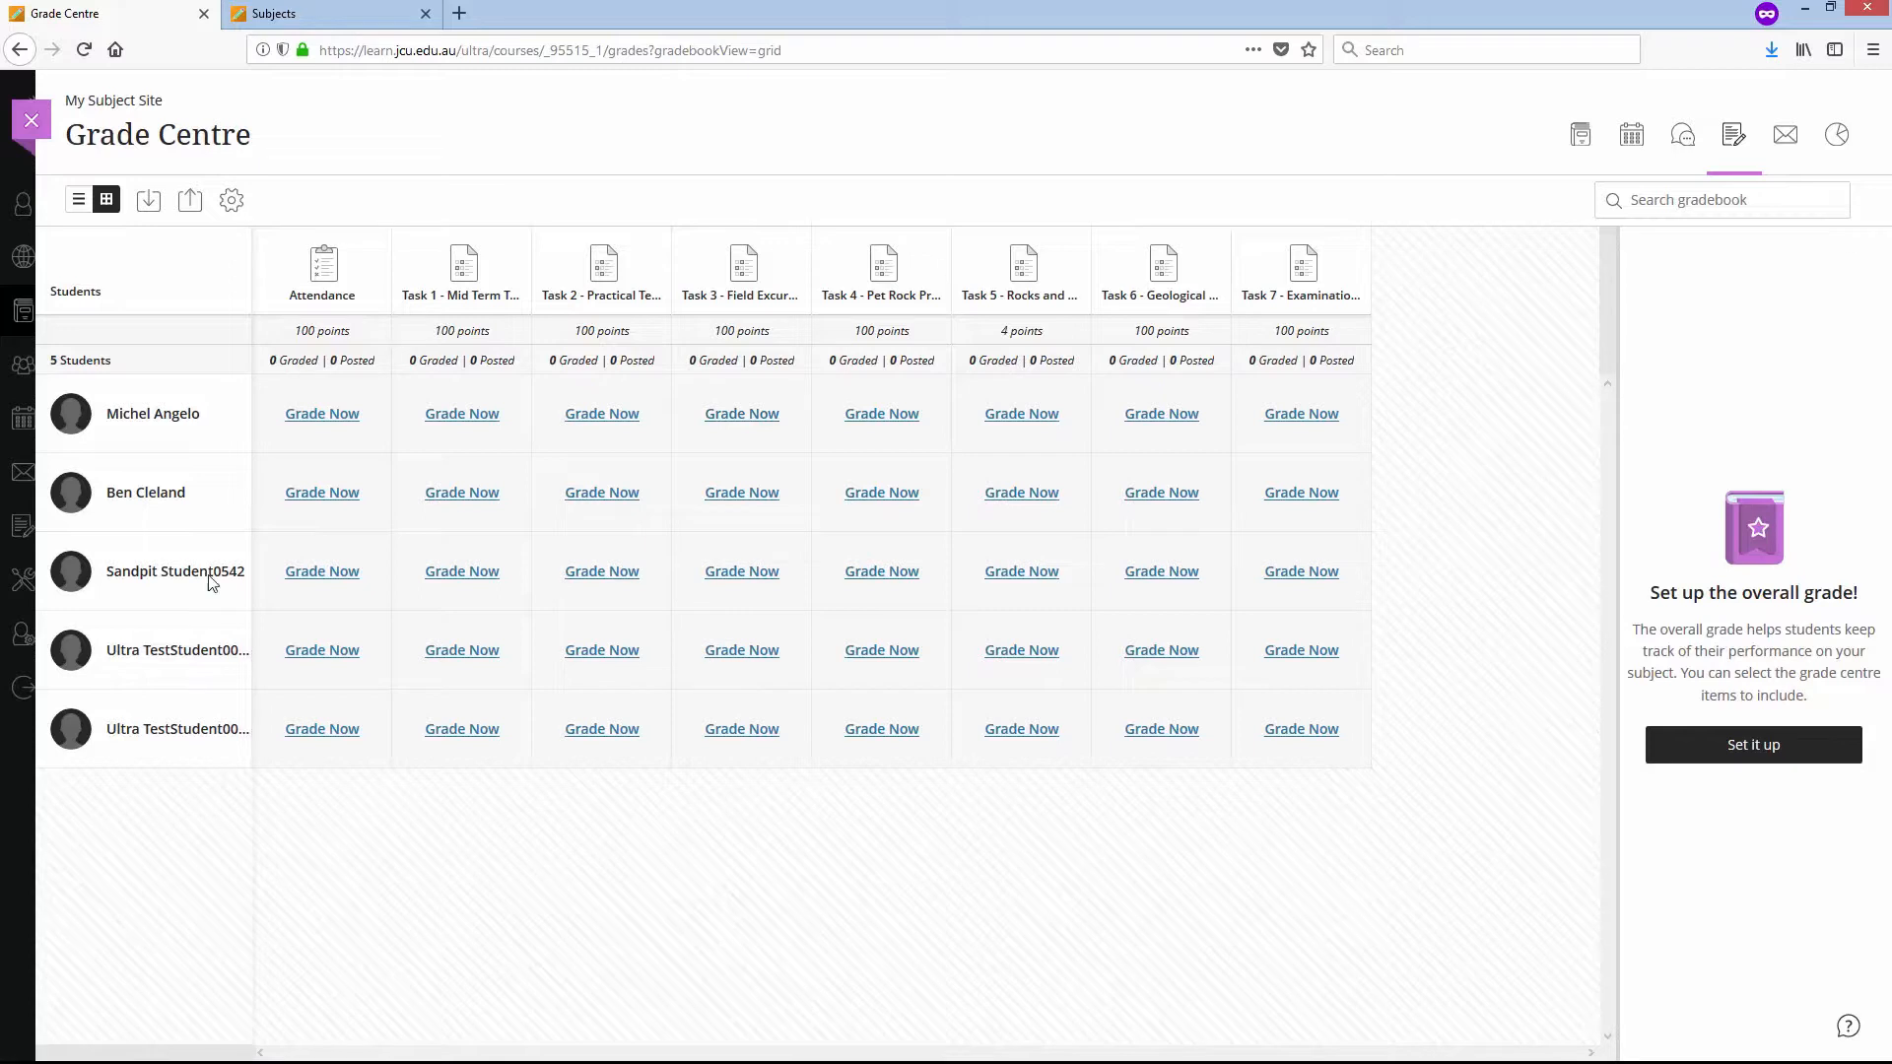
mouse_move(530, 275)
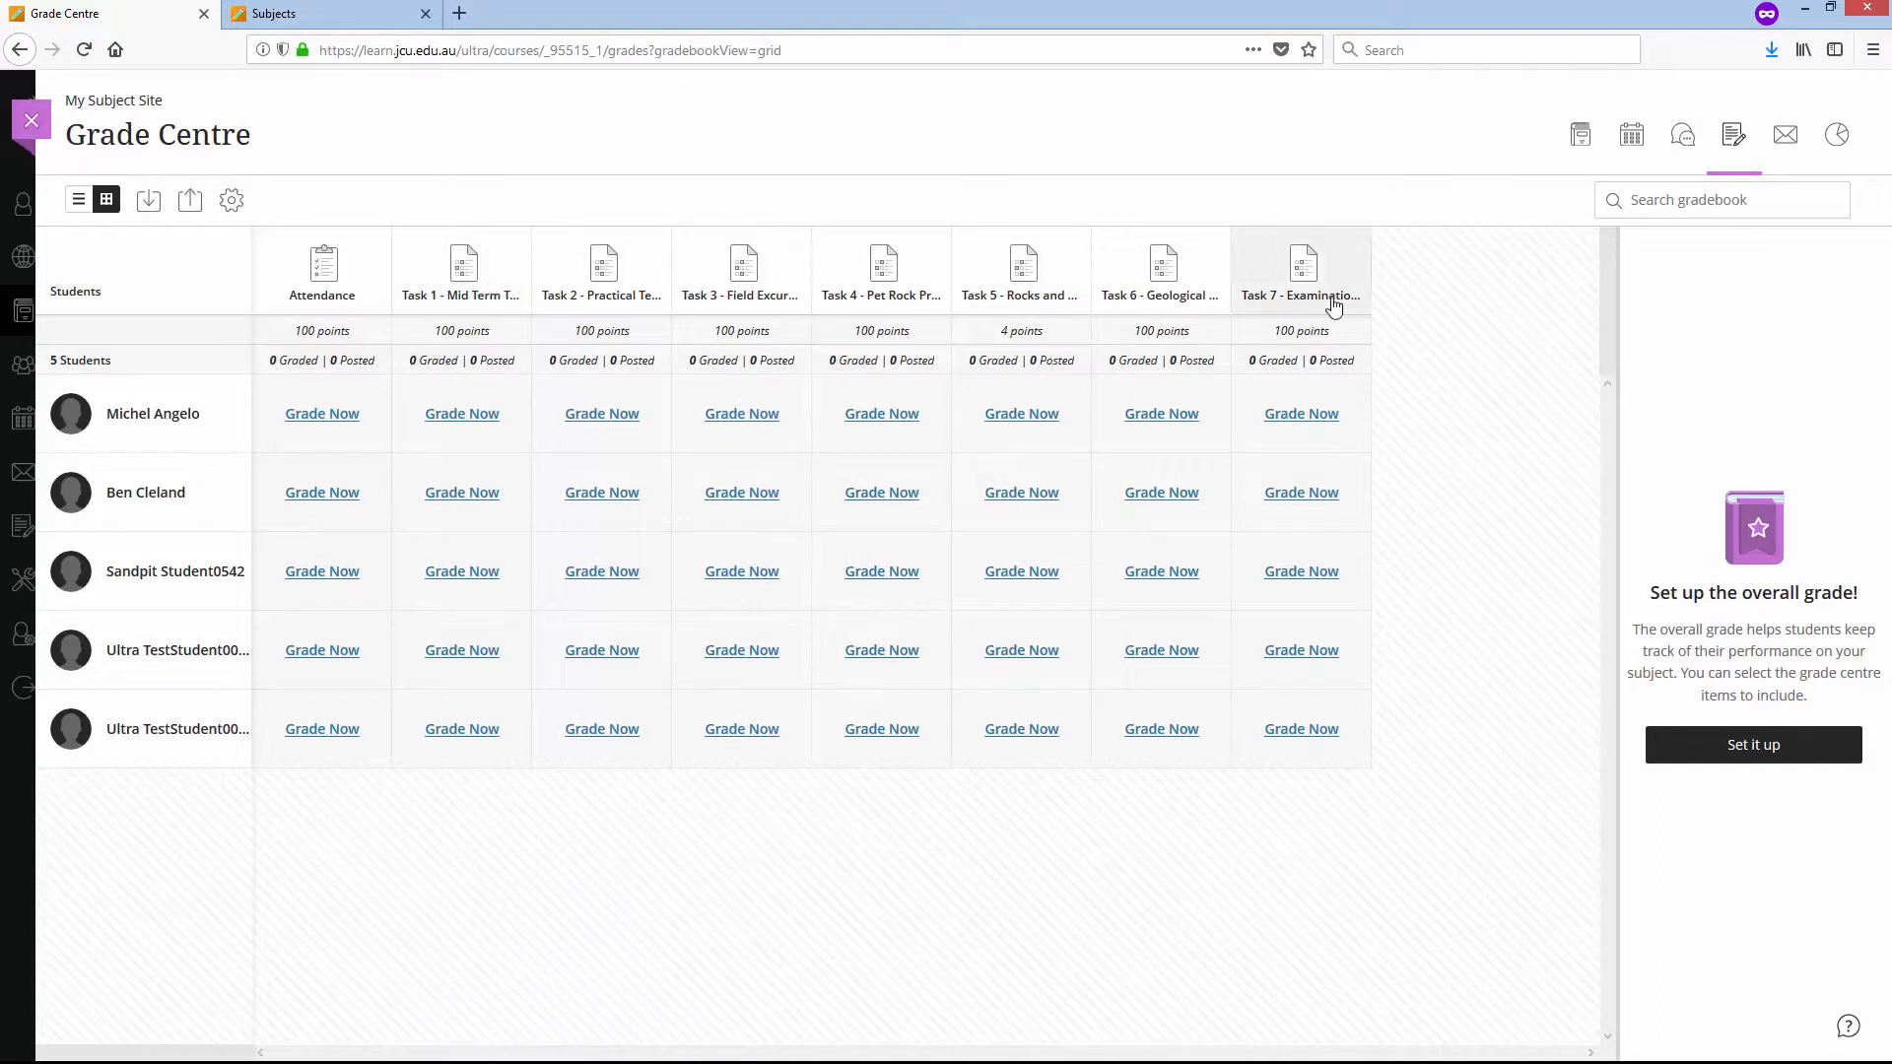
left_click(1372, 275)
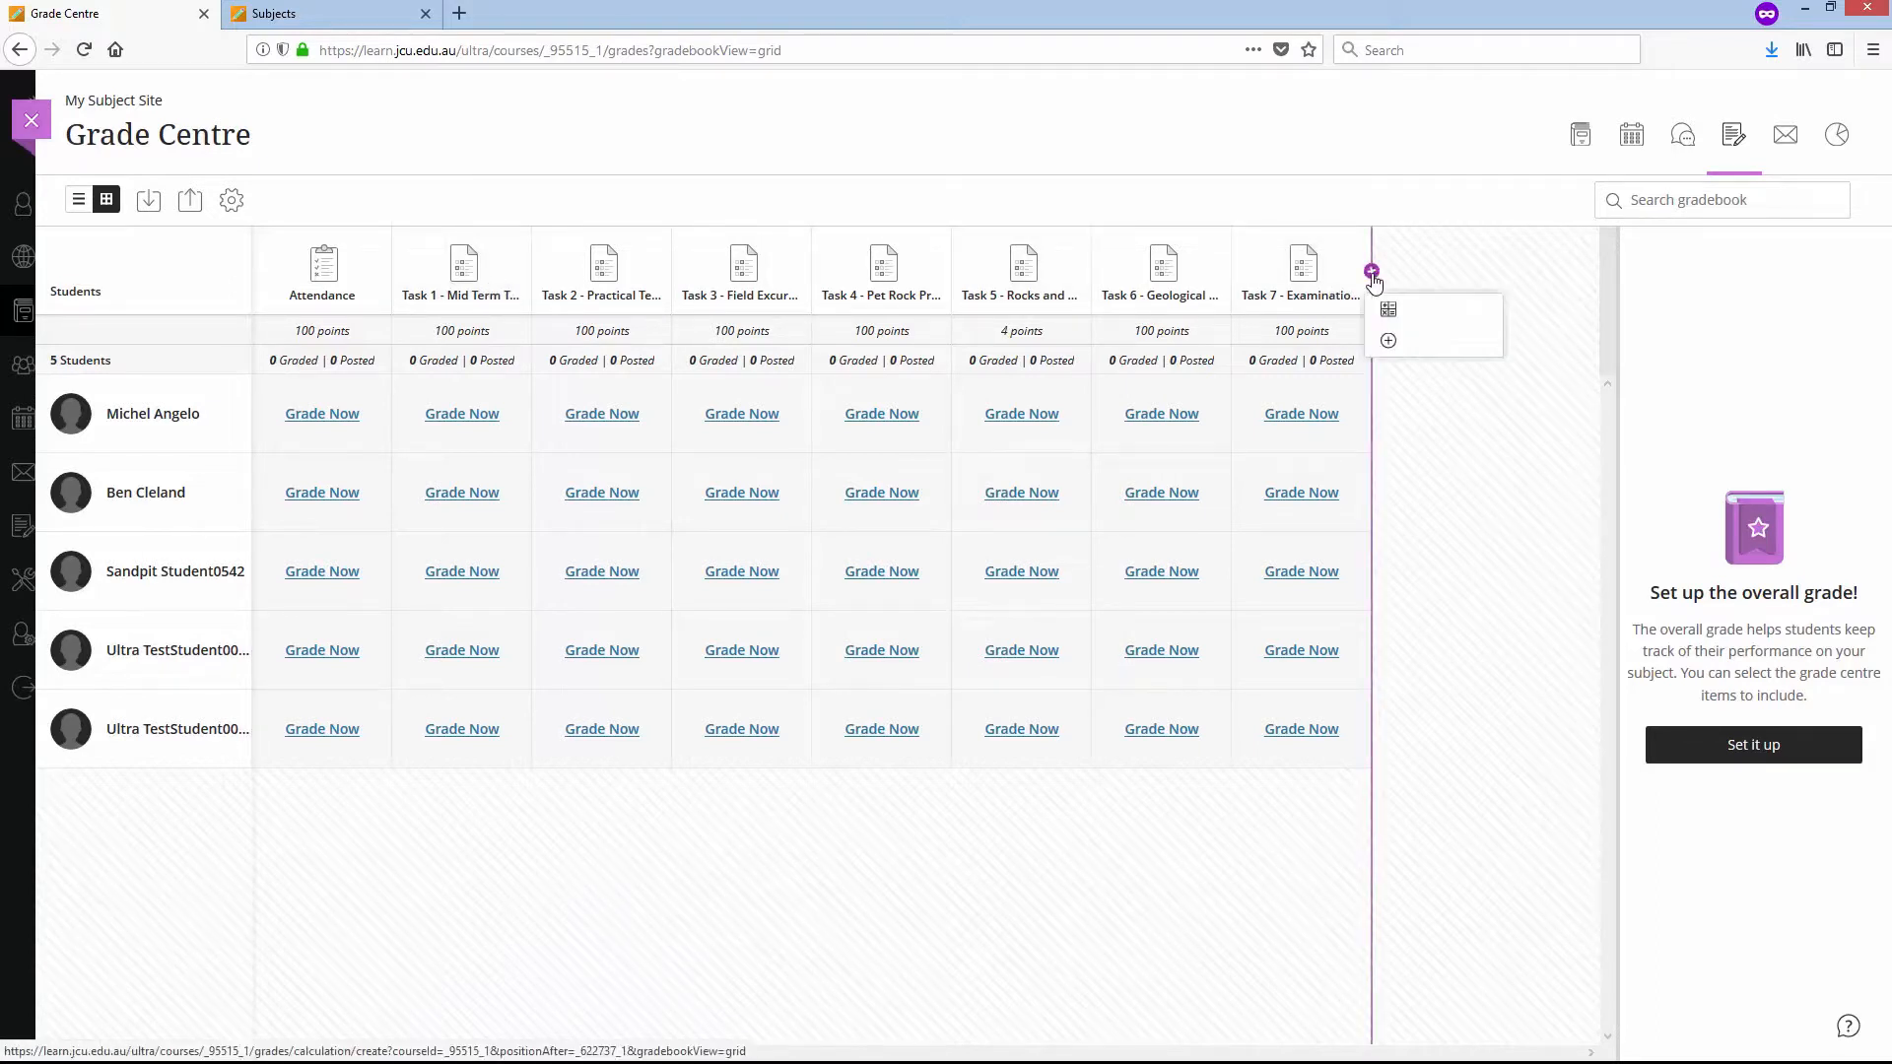
left_click(1429, 344)
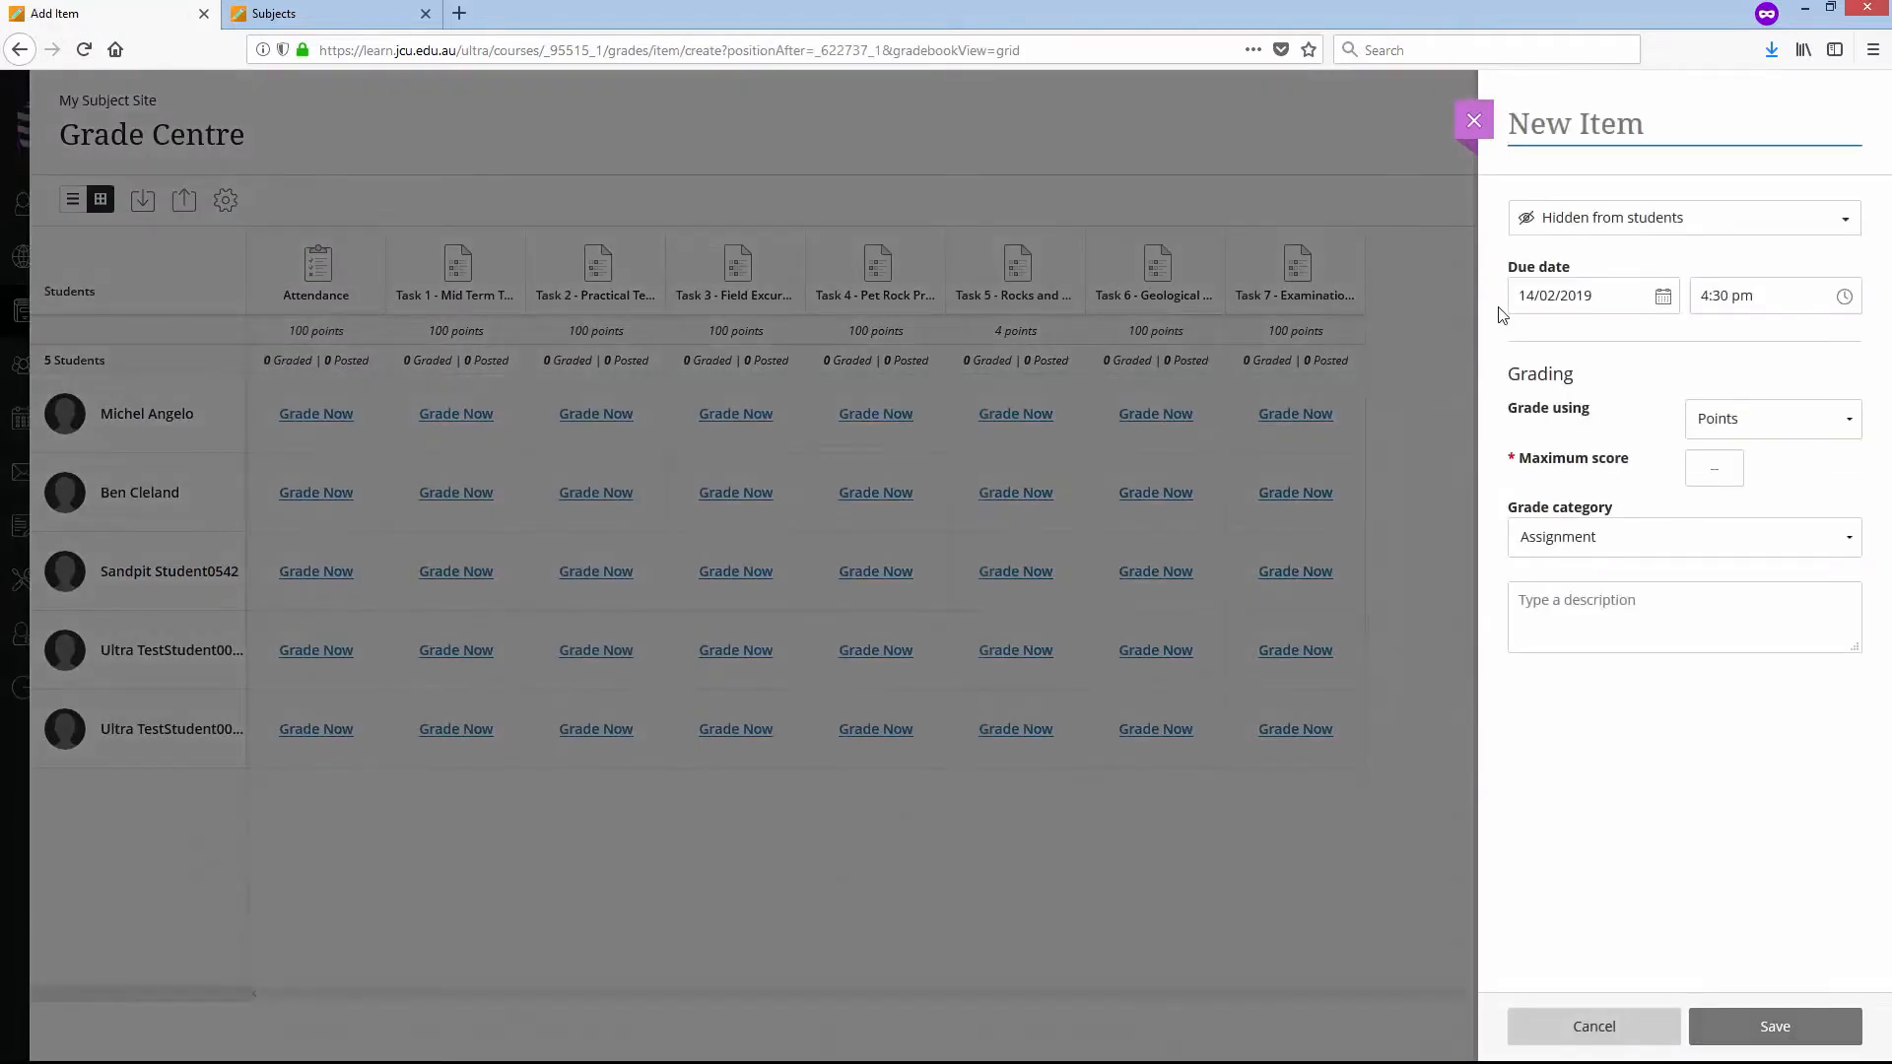
type("Sum of Q")
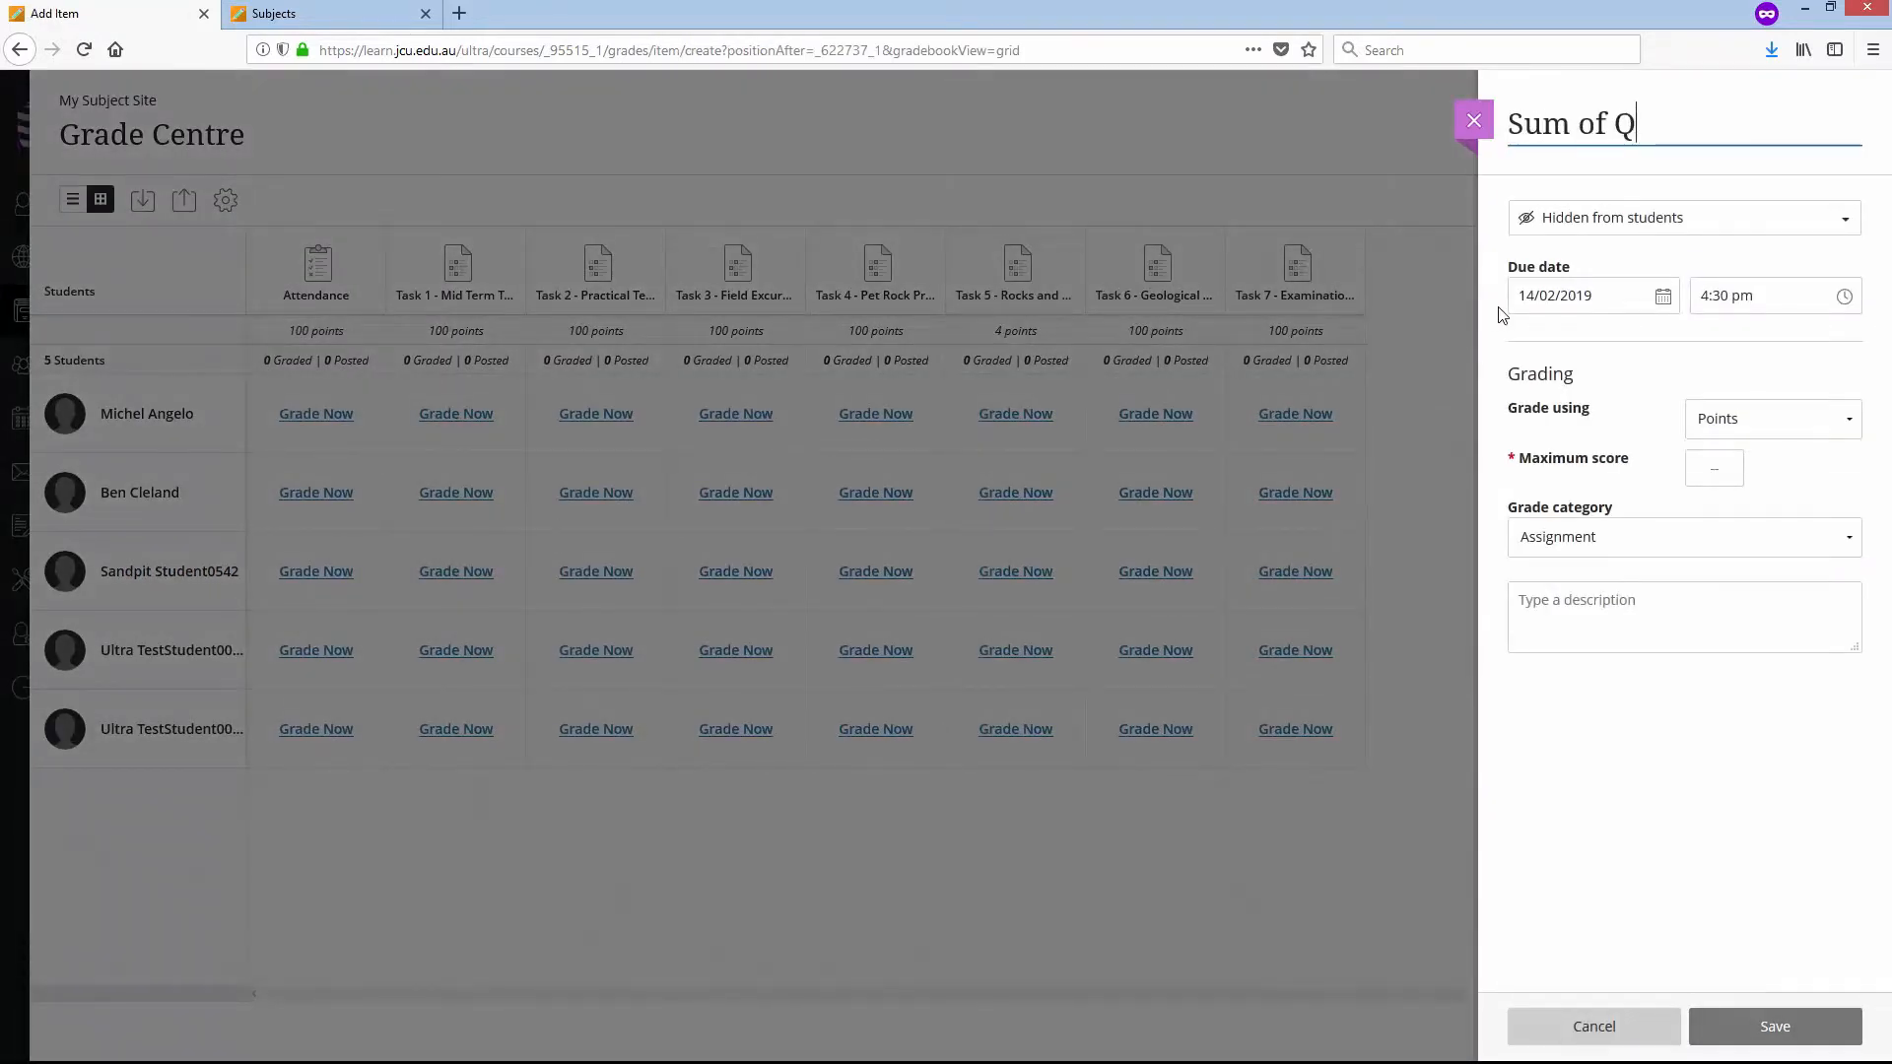
type("uizzes")
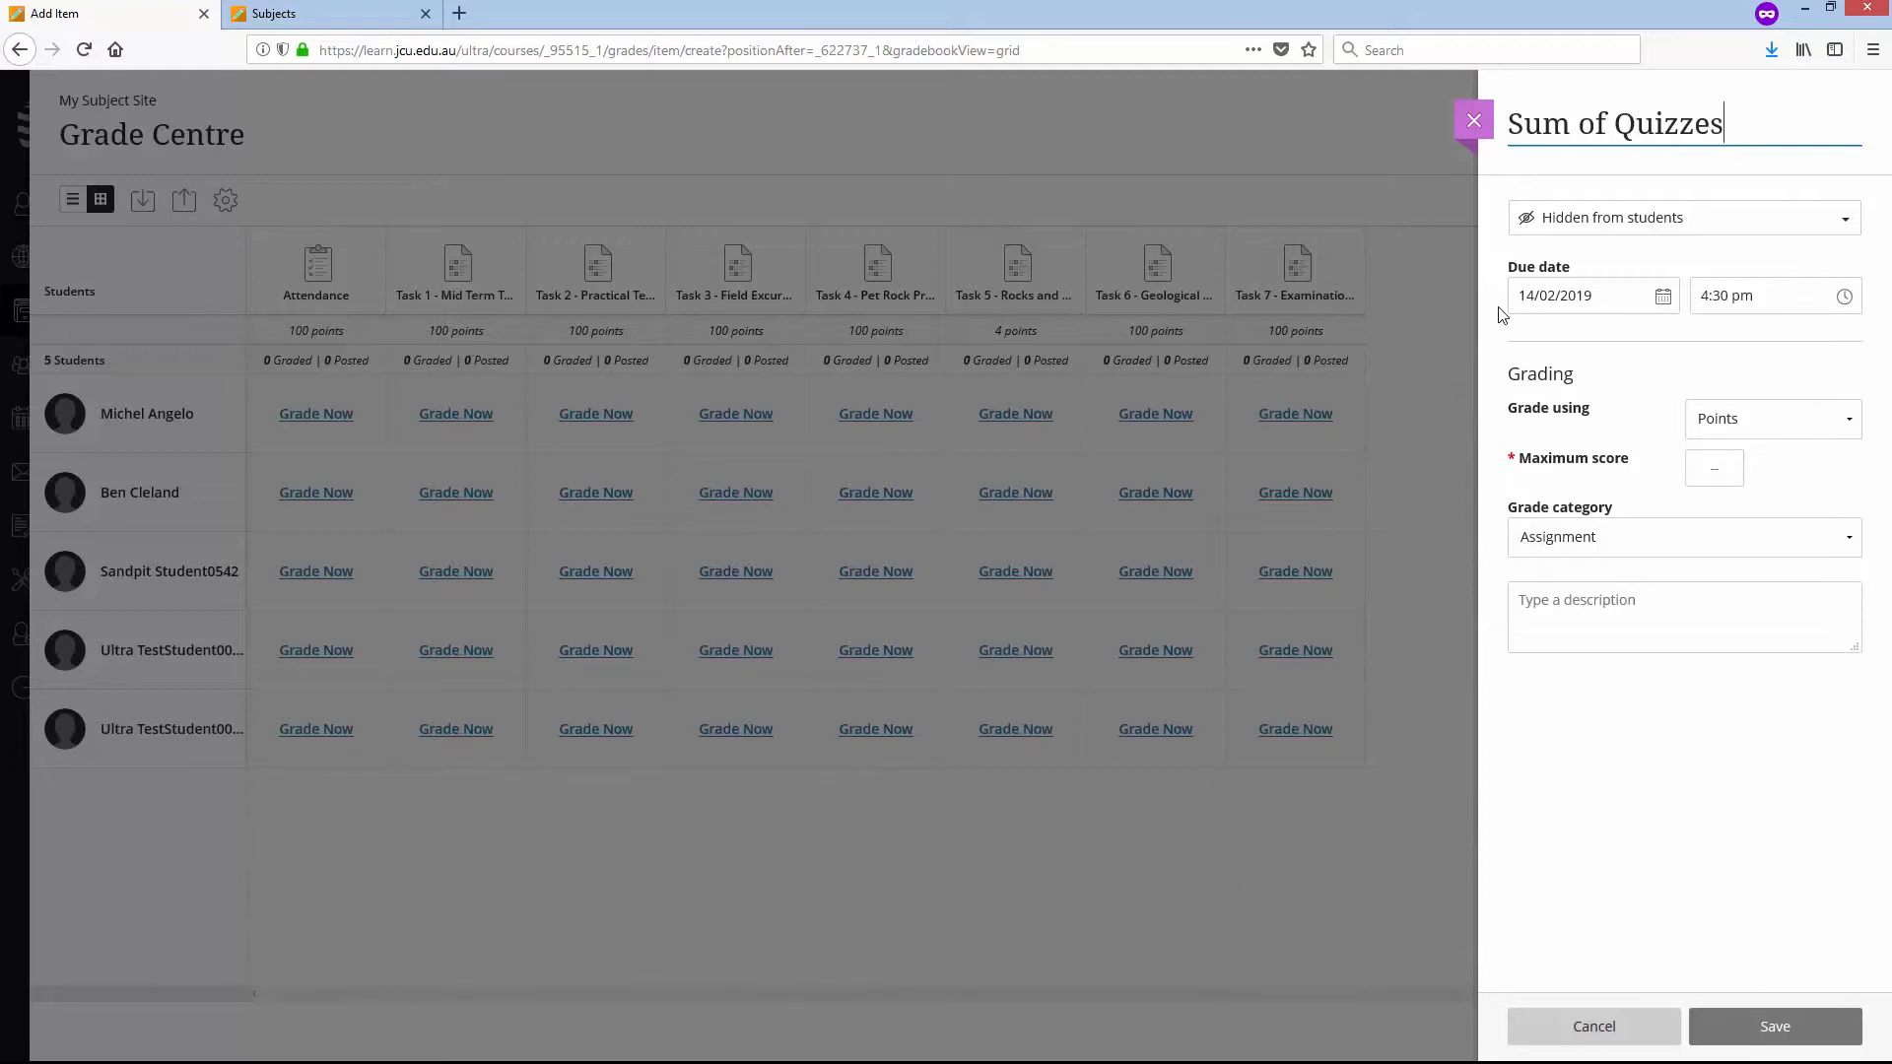
- Give the Sum of Quizzes item a maximum score of 100 and the Quiz grade category, and save it
left_click(1730, 477)
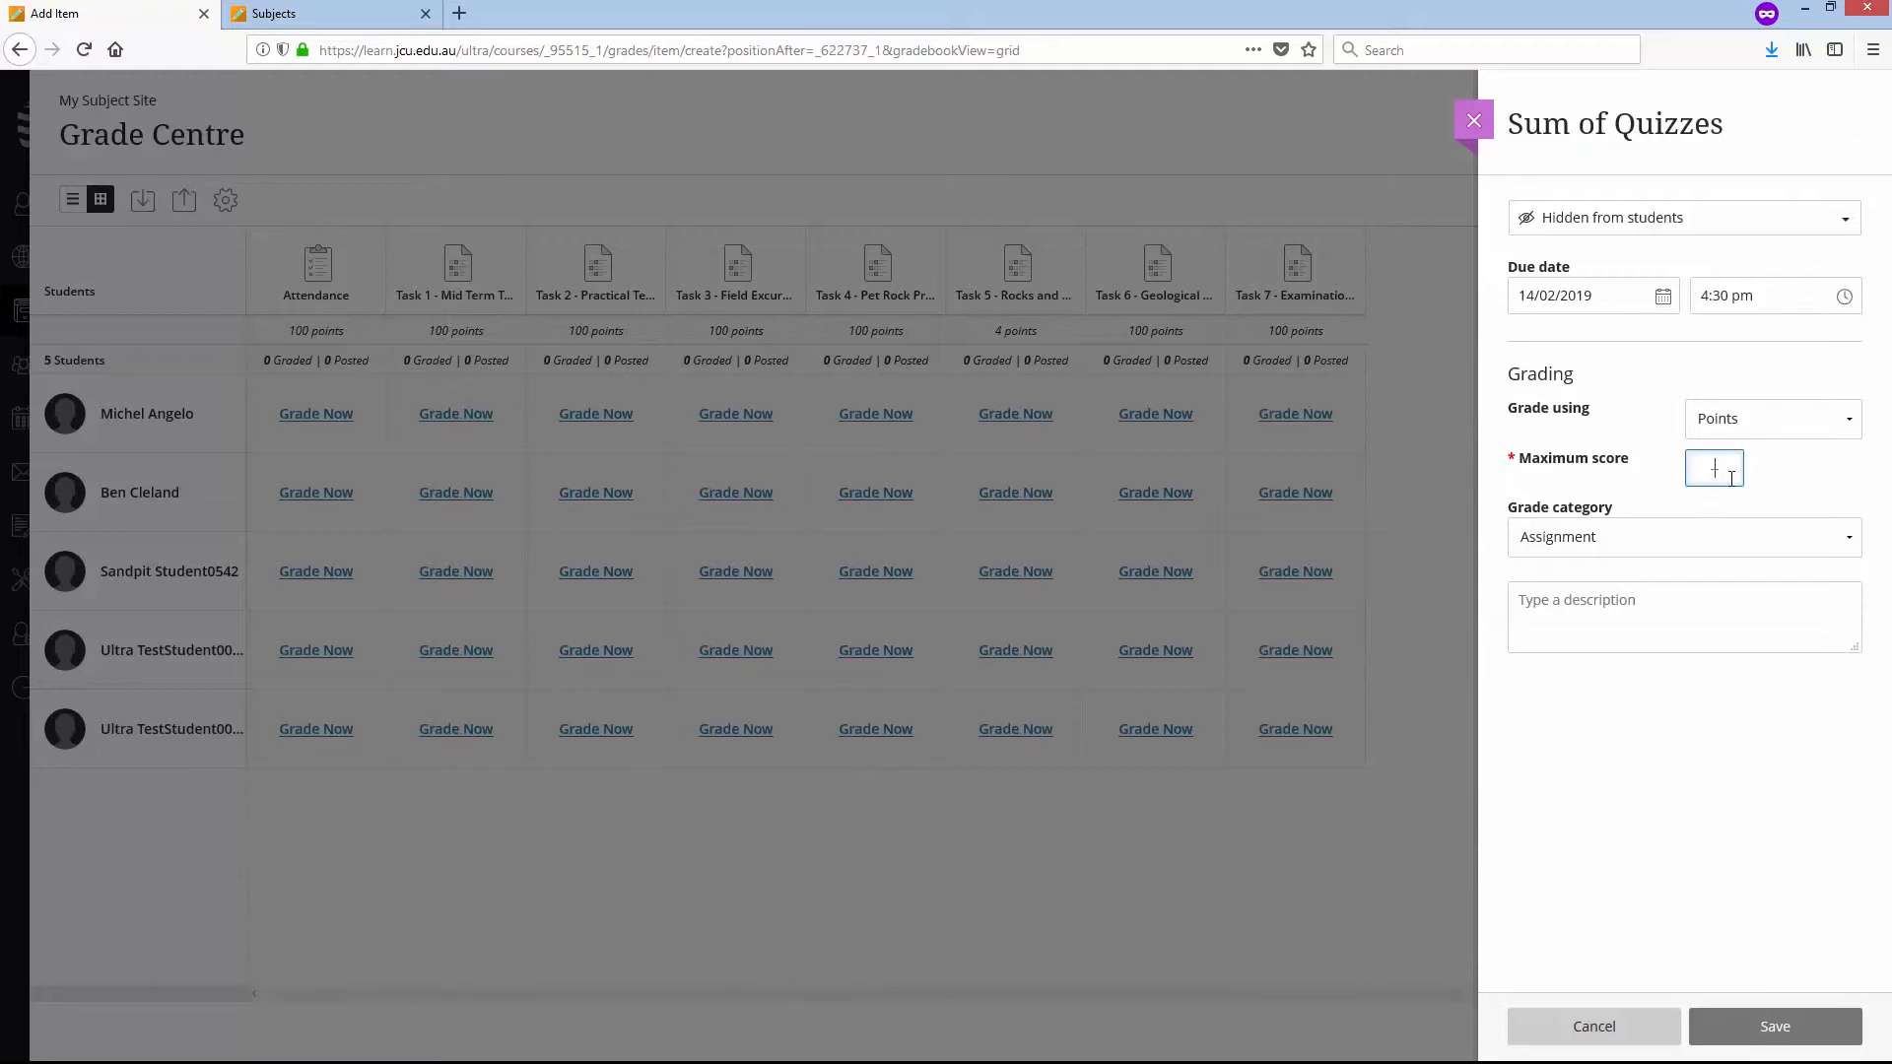
type("100")
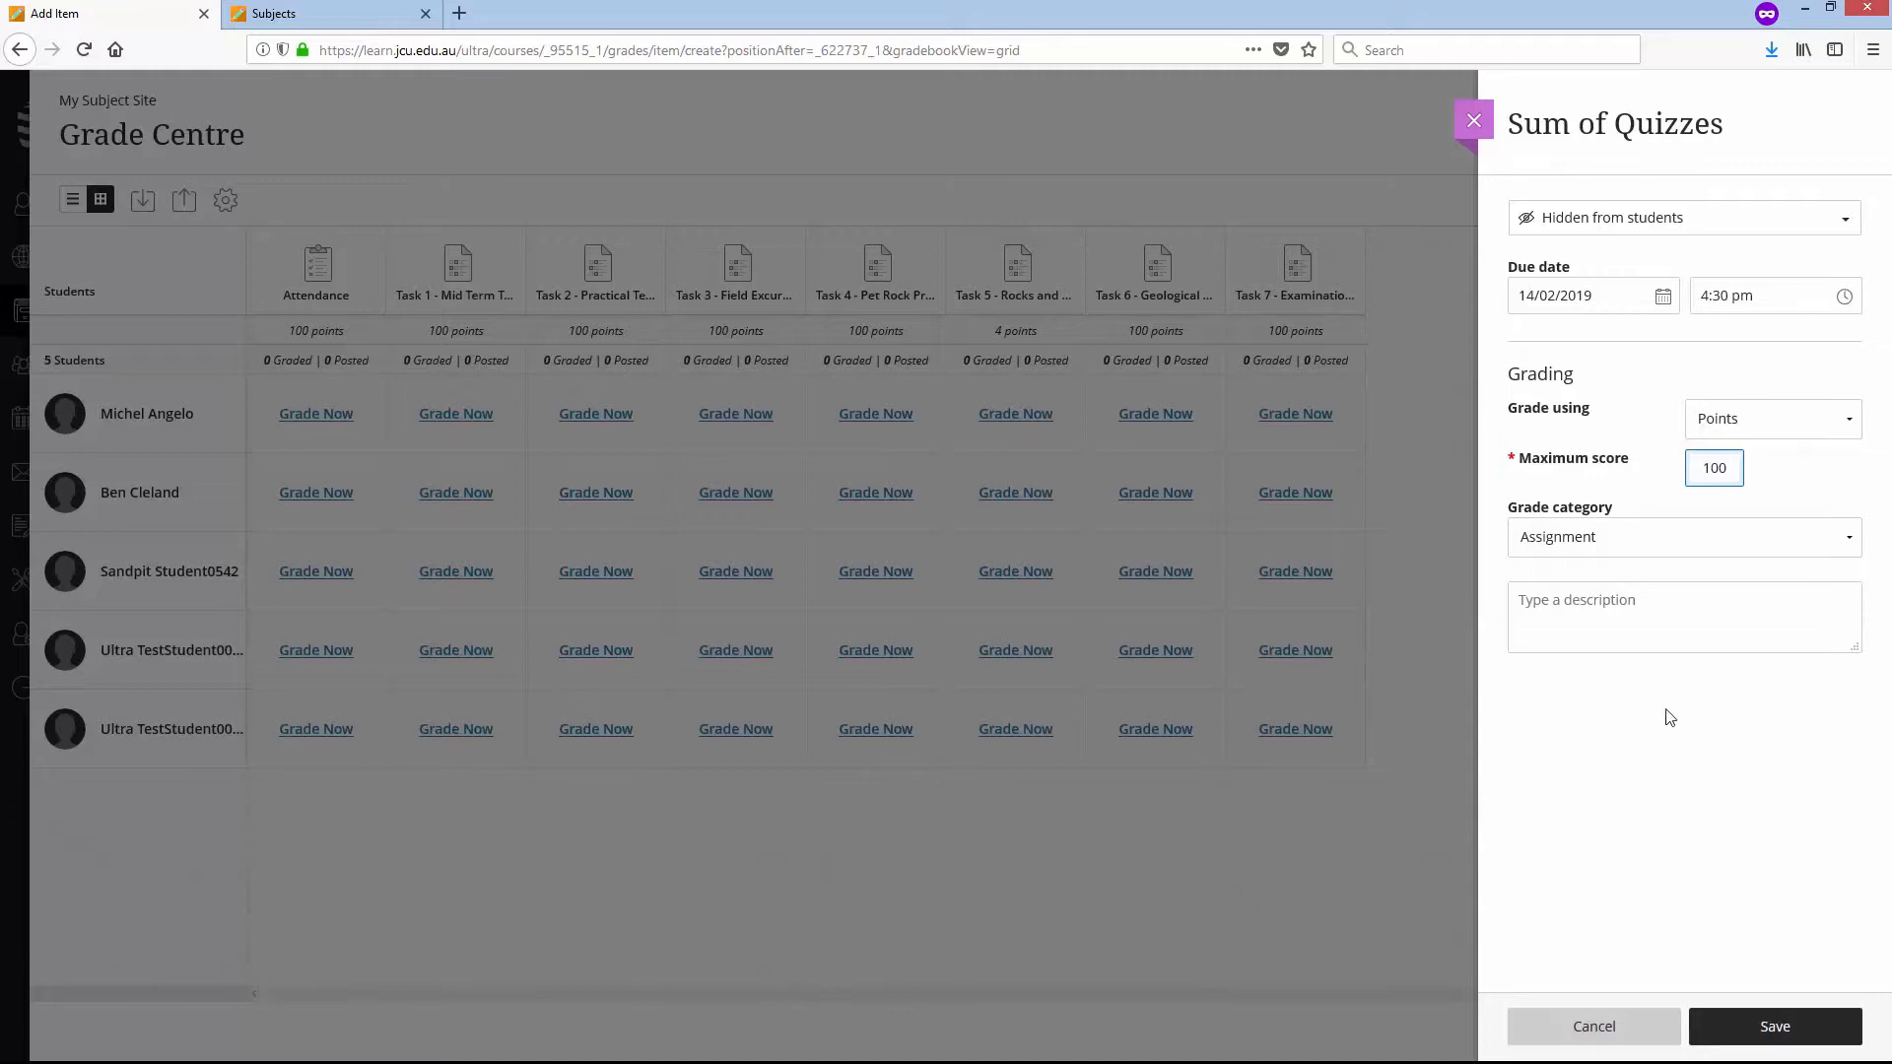
left_click(1849, 537)
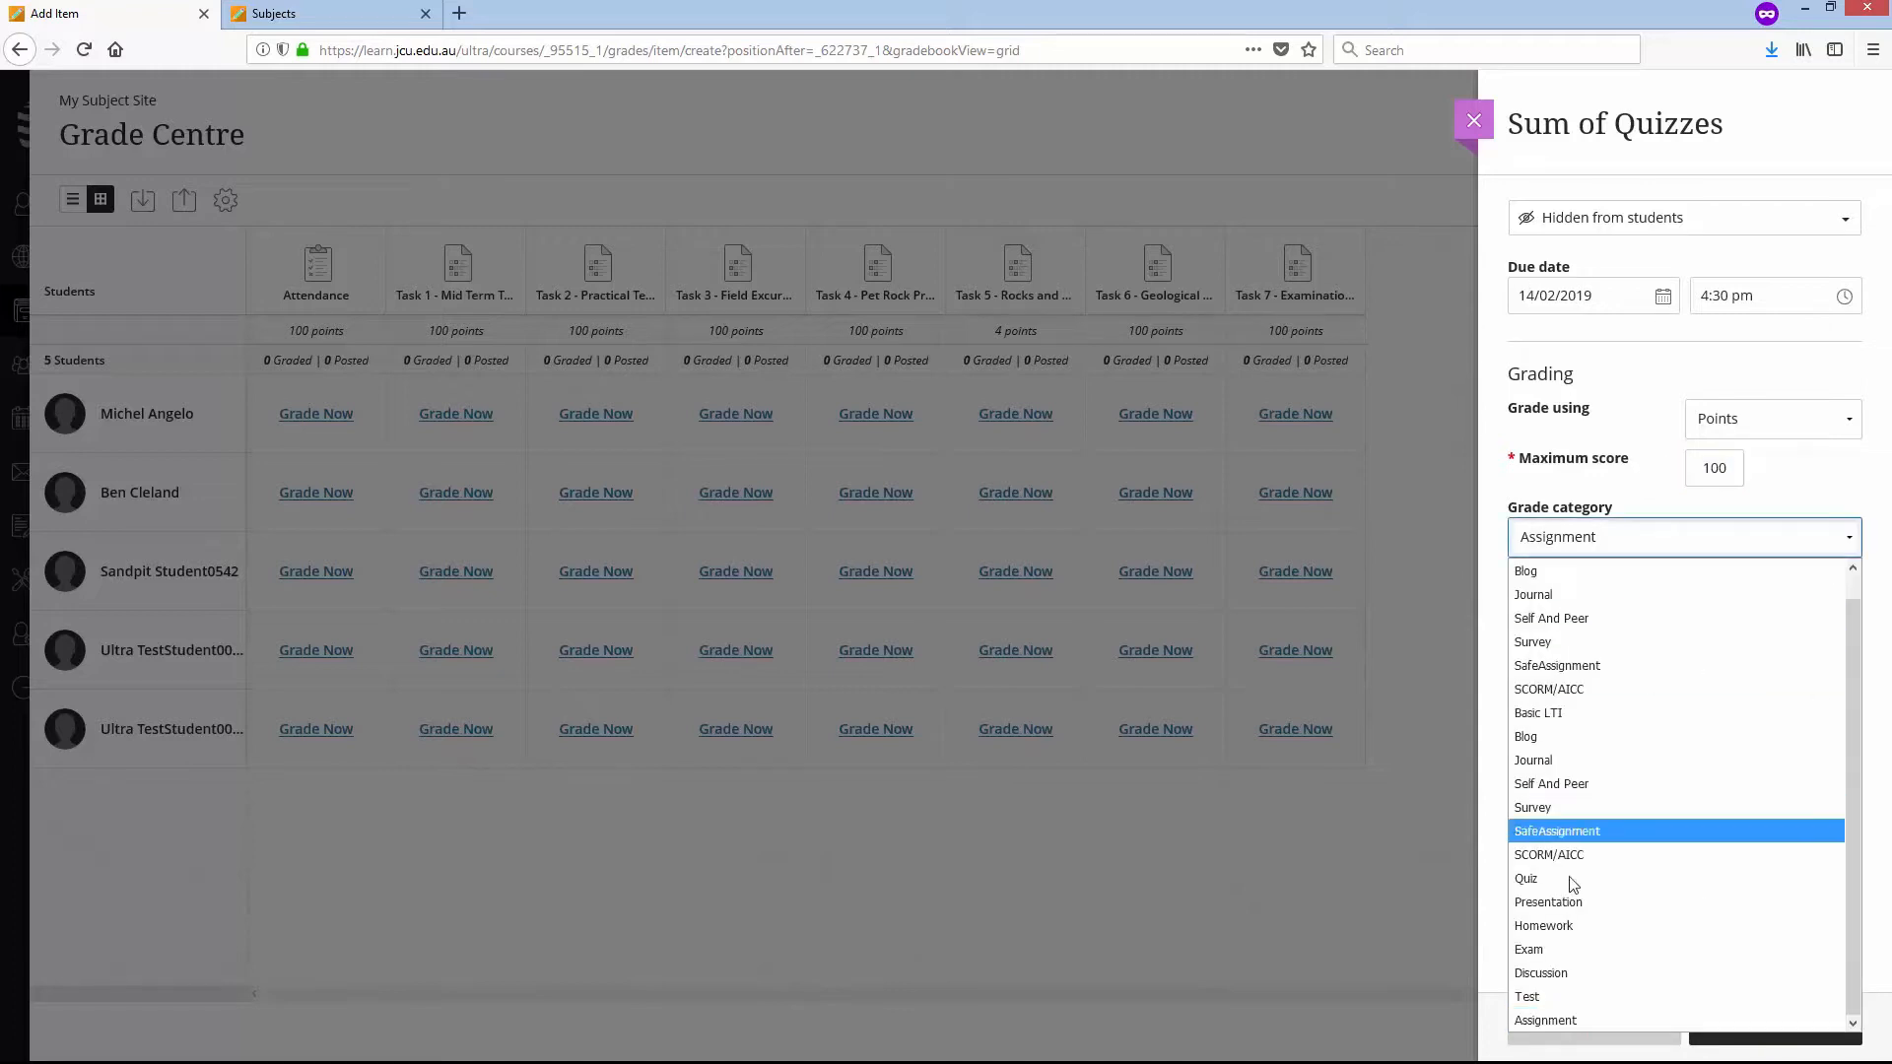
left_click(1616, 878)
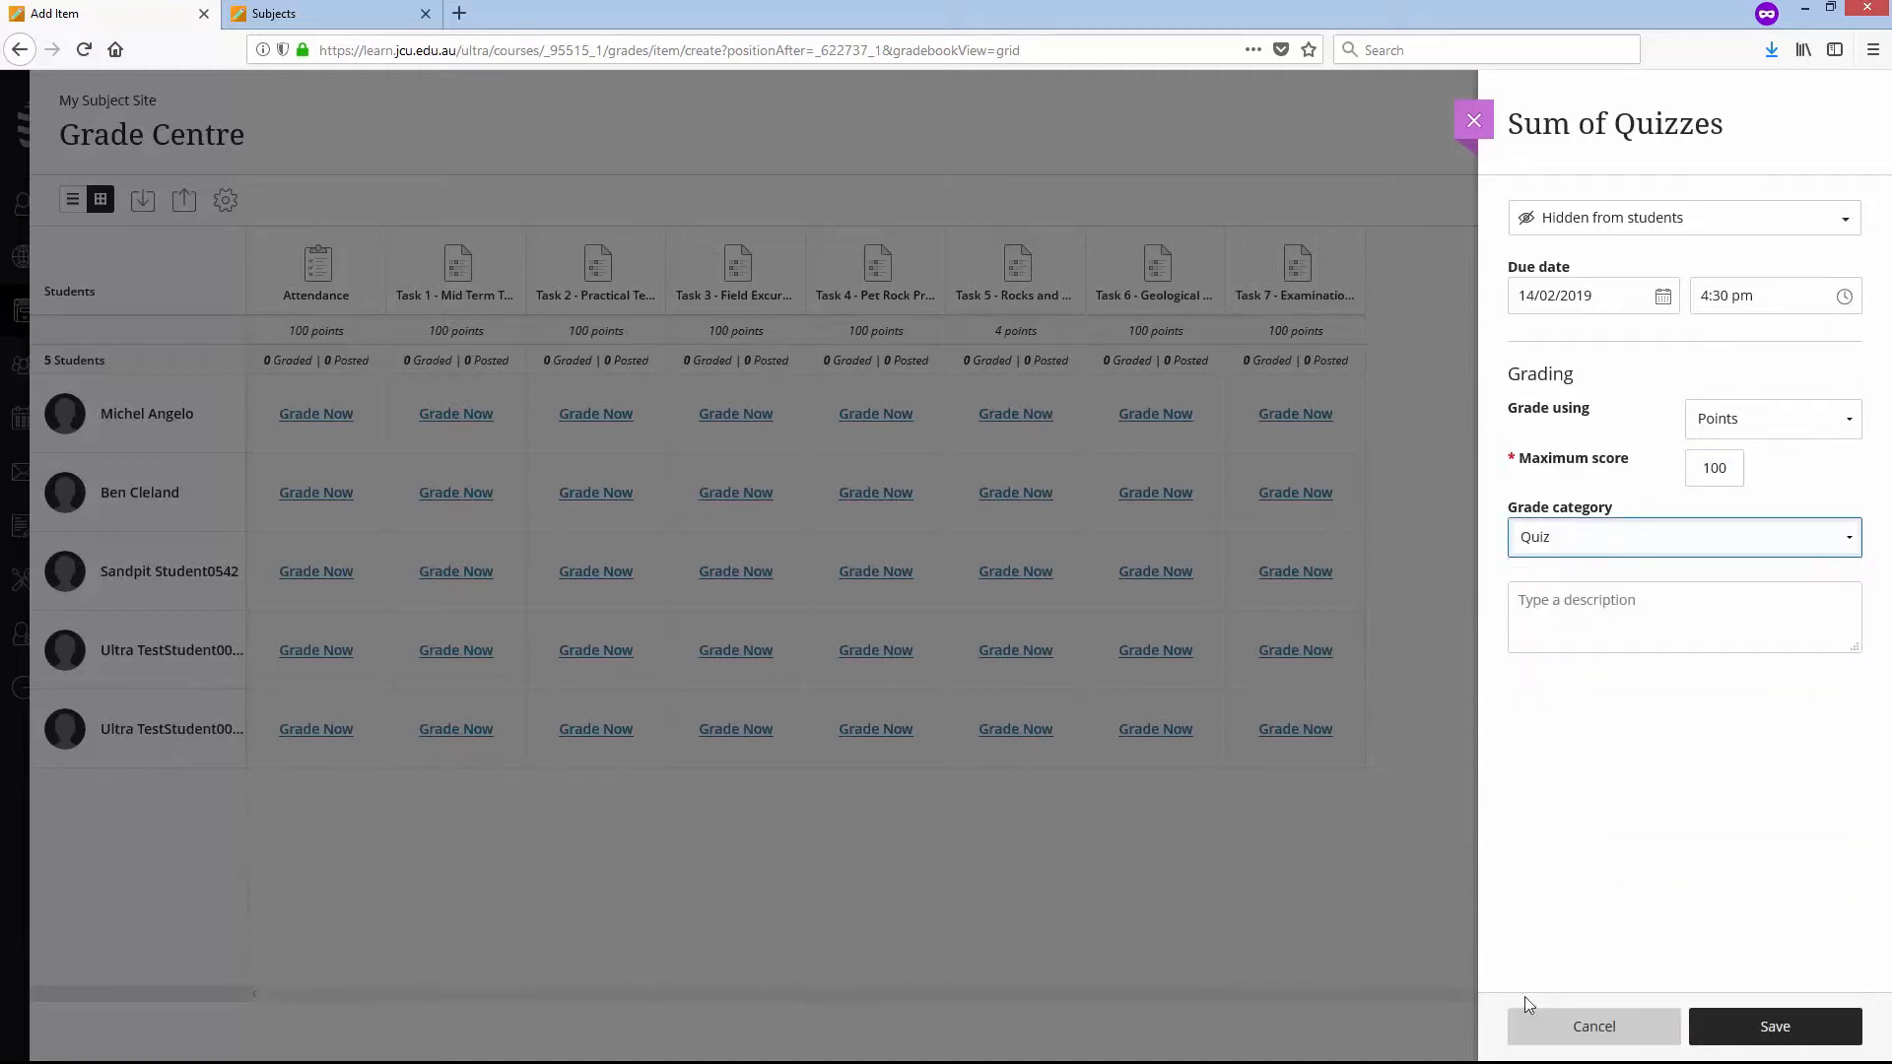
left_click(1755, 1027)
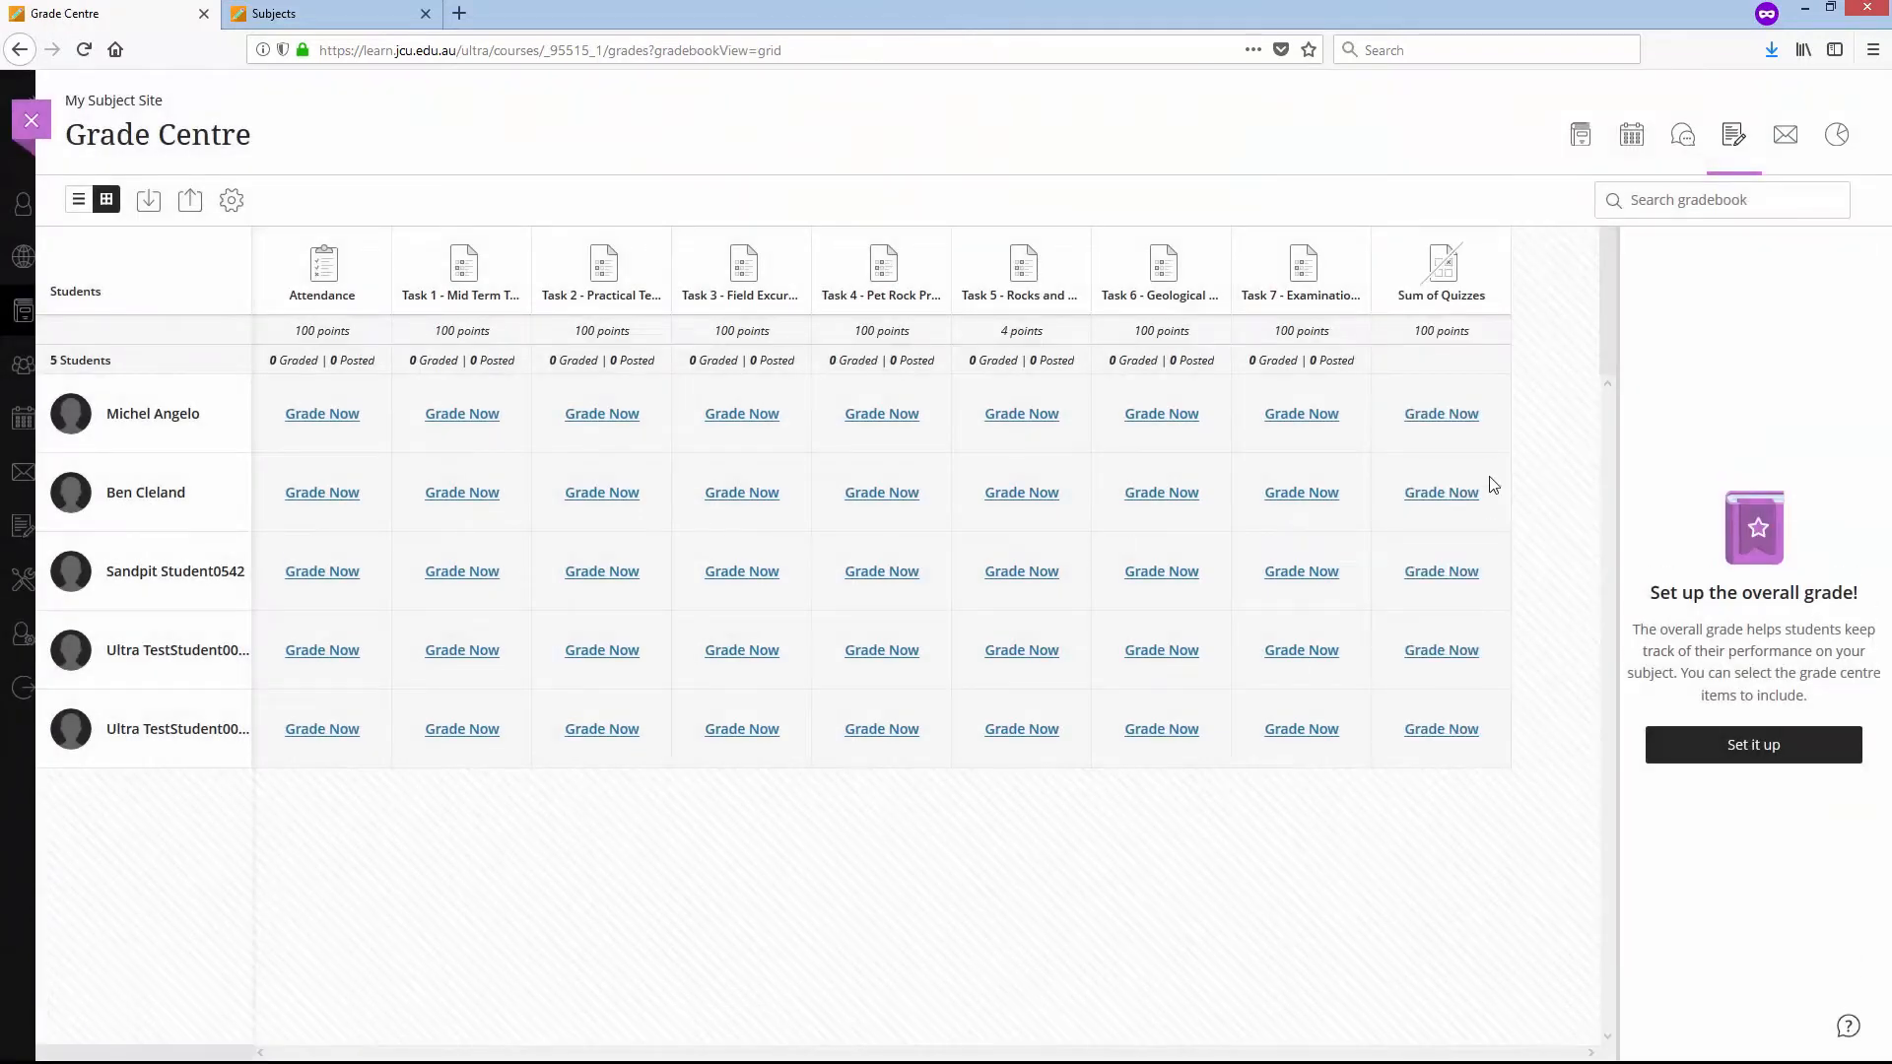
- Edit the Sum of Quizzes item so that it is visible to students, and close its settings
left_click(1443, 297)
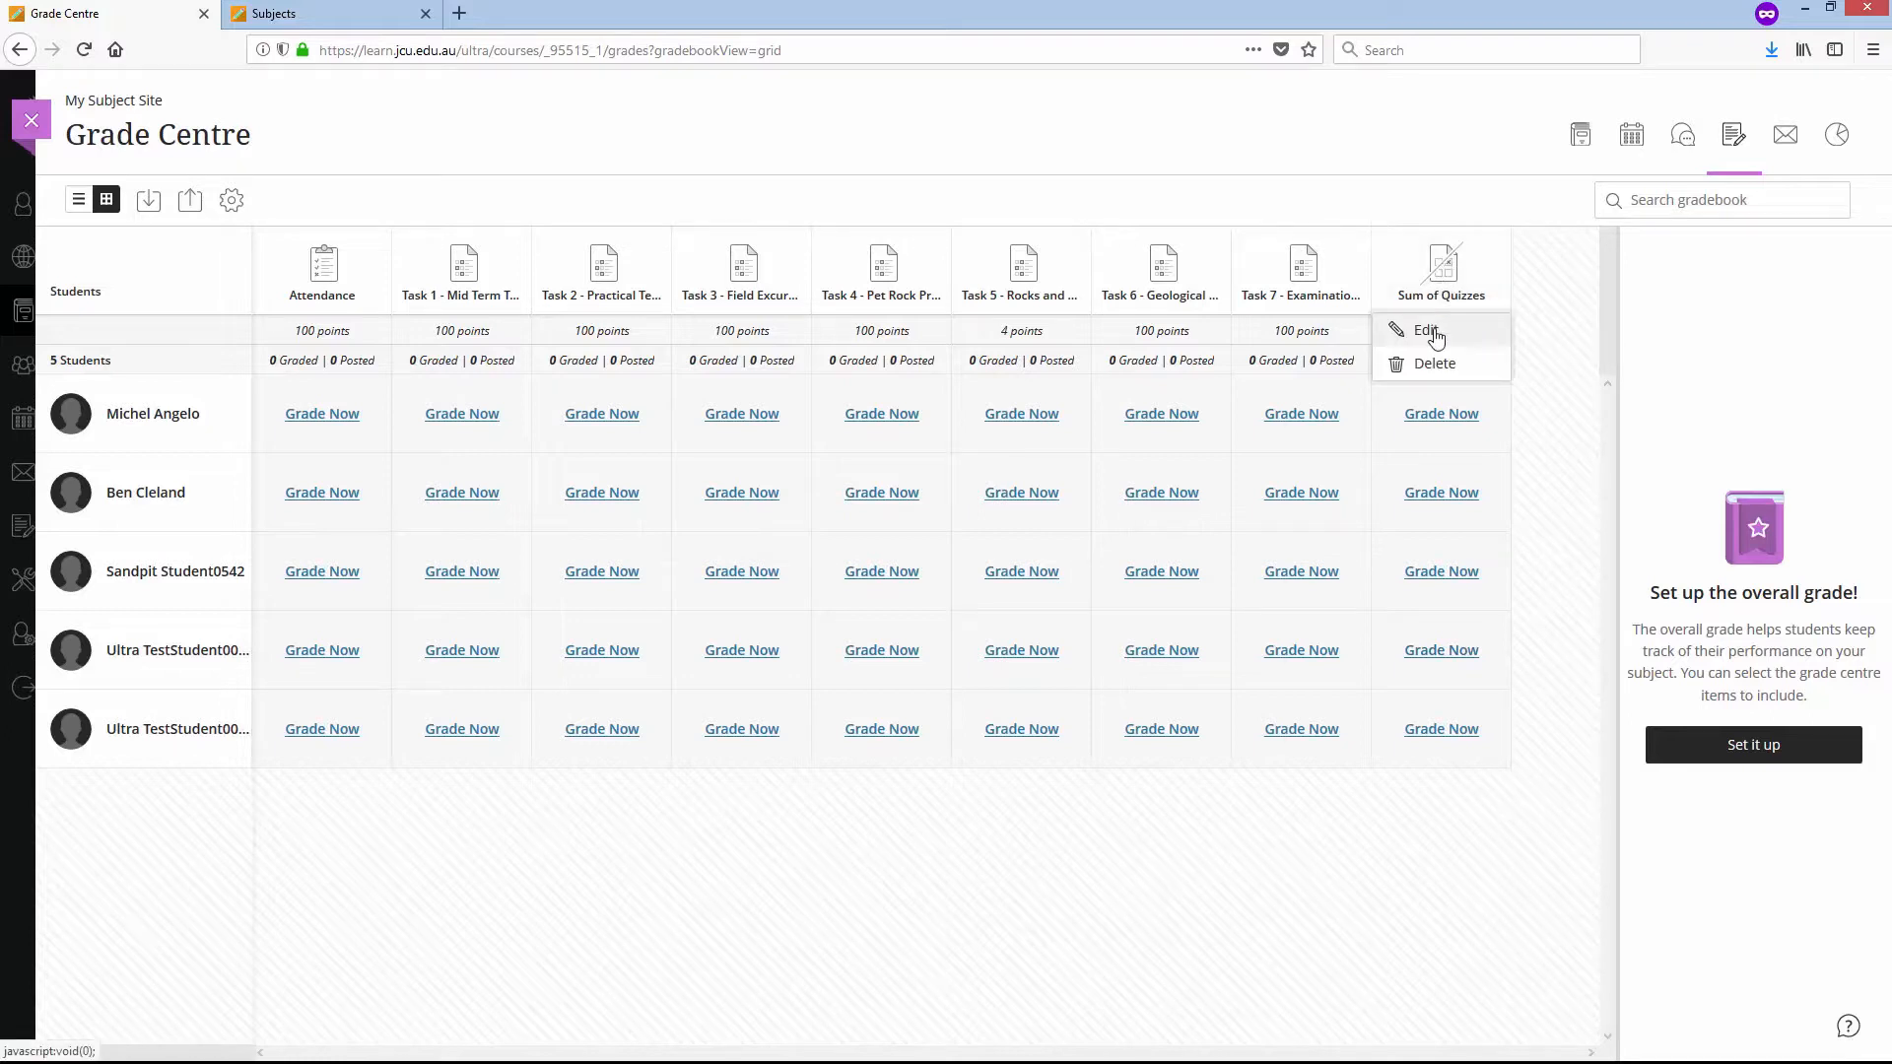
left_click(1426, 330)
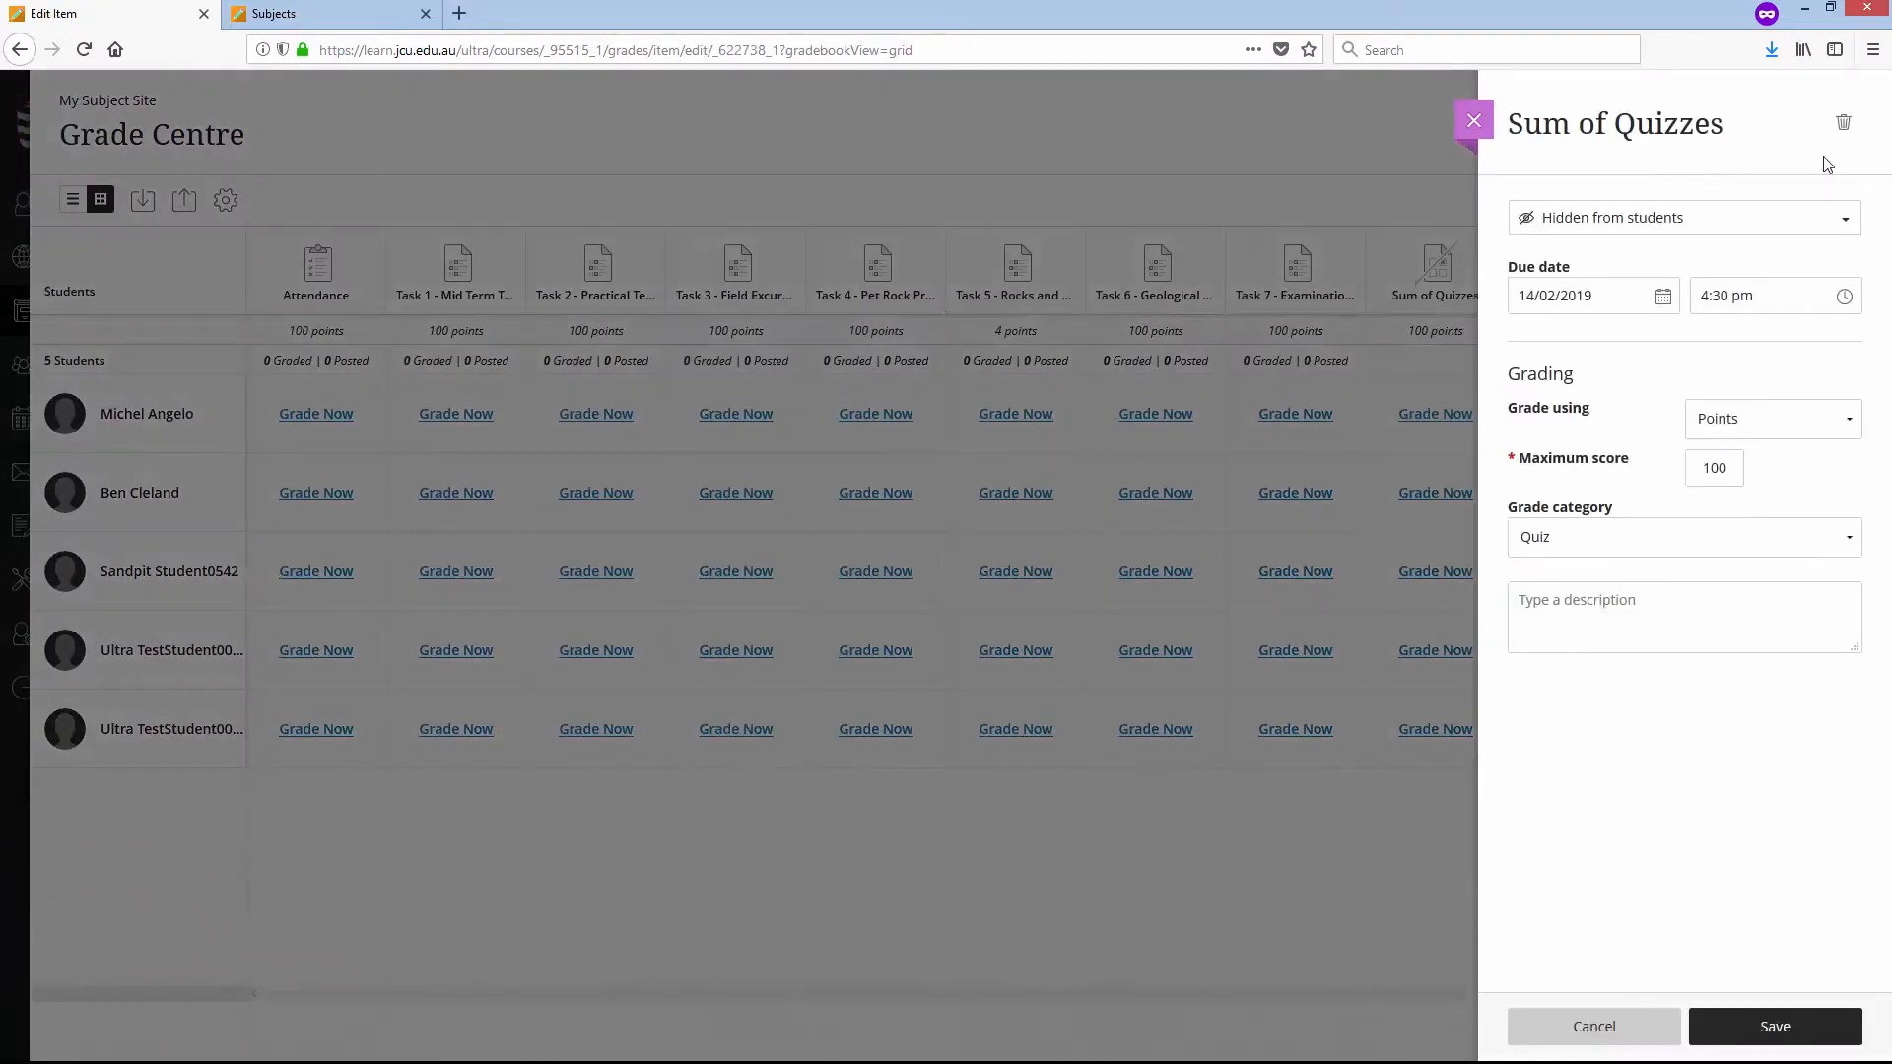
left_click(1839, 218)
left_click(1583, 258)
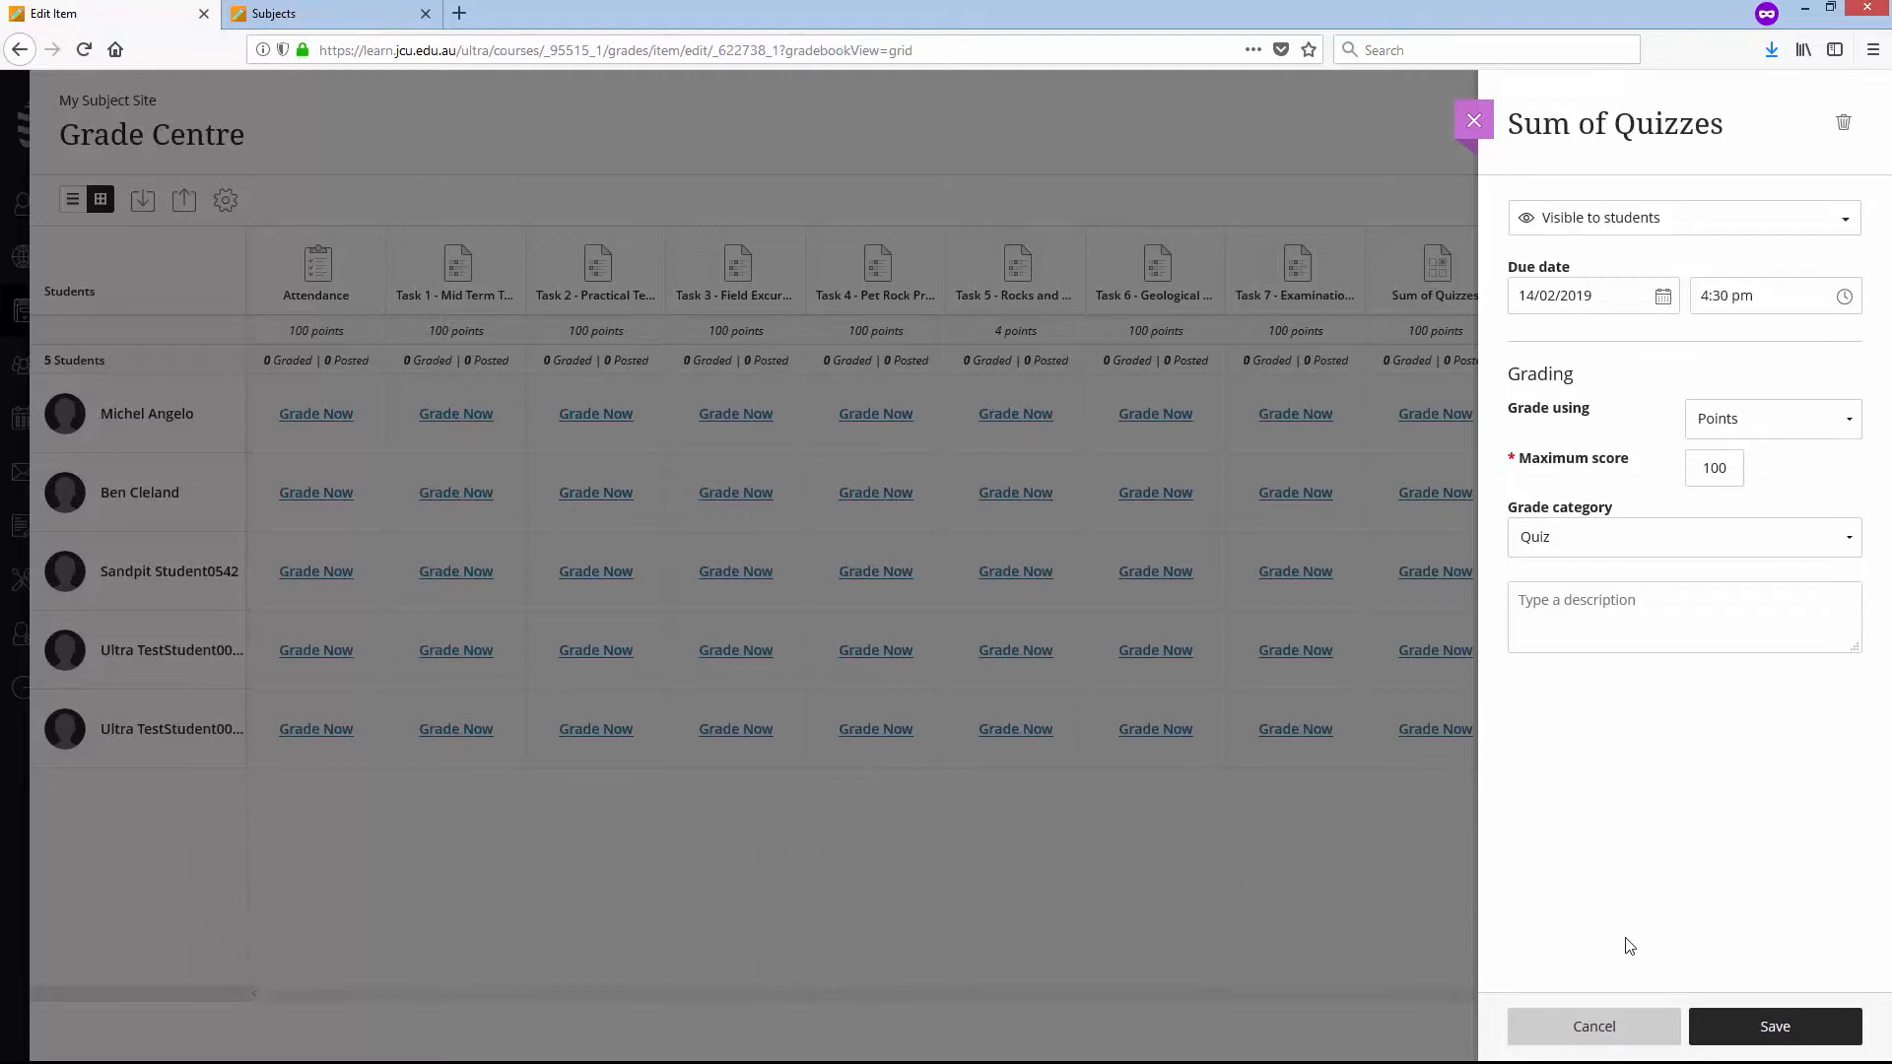
left_click(1639, 1022)
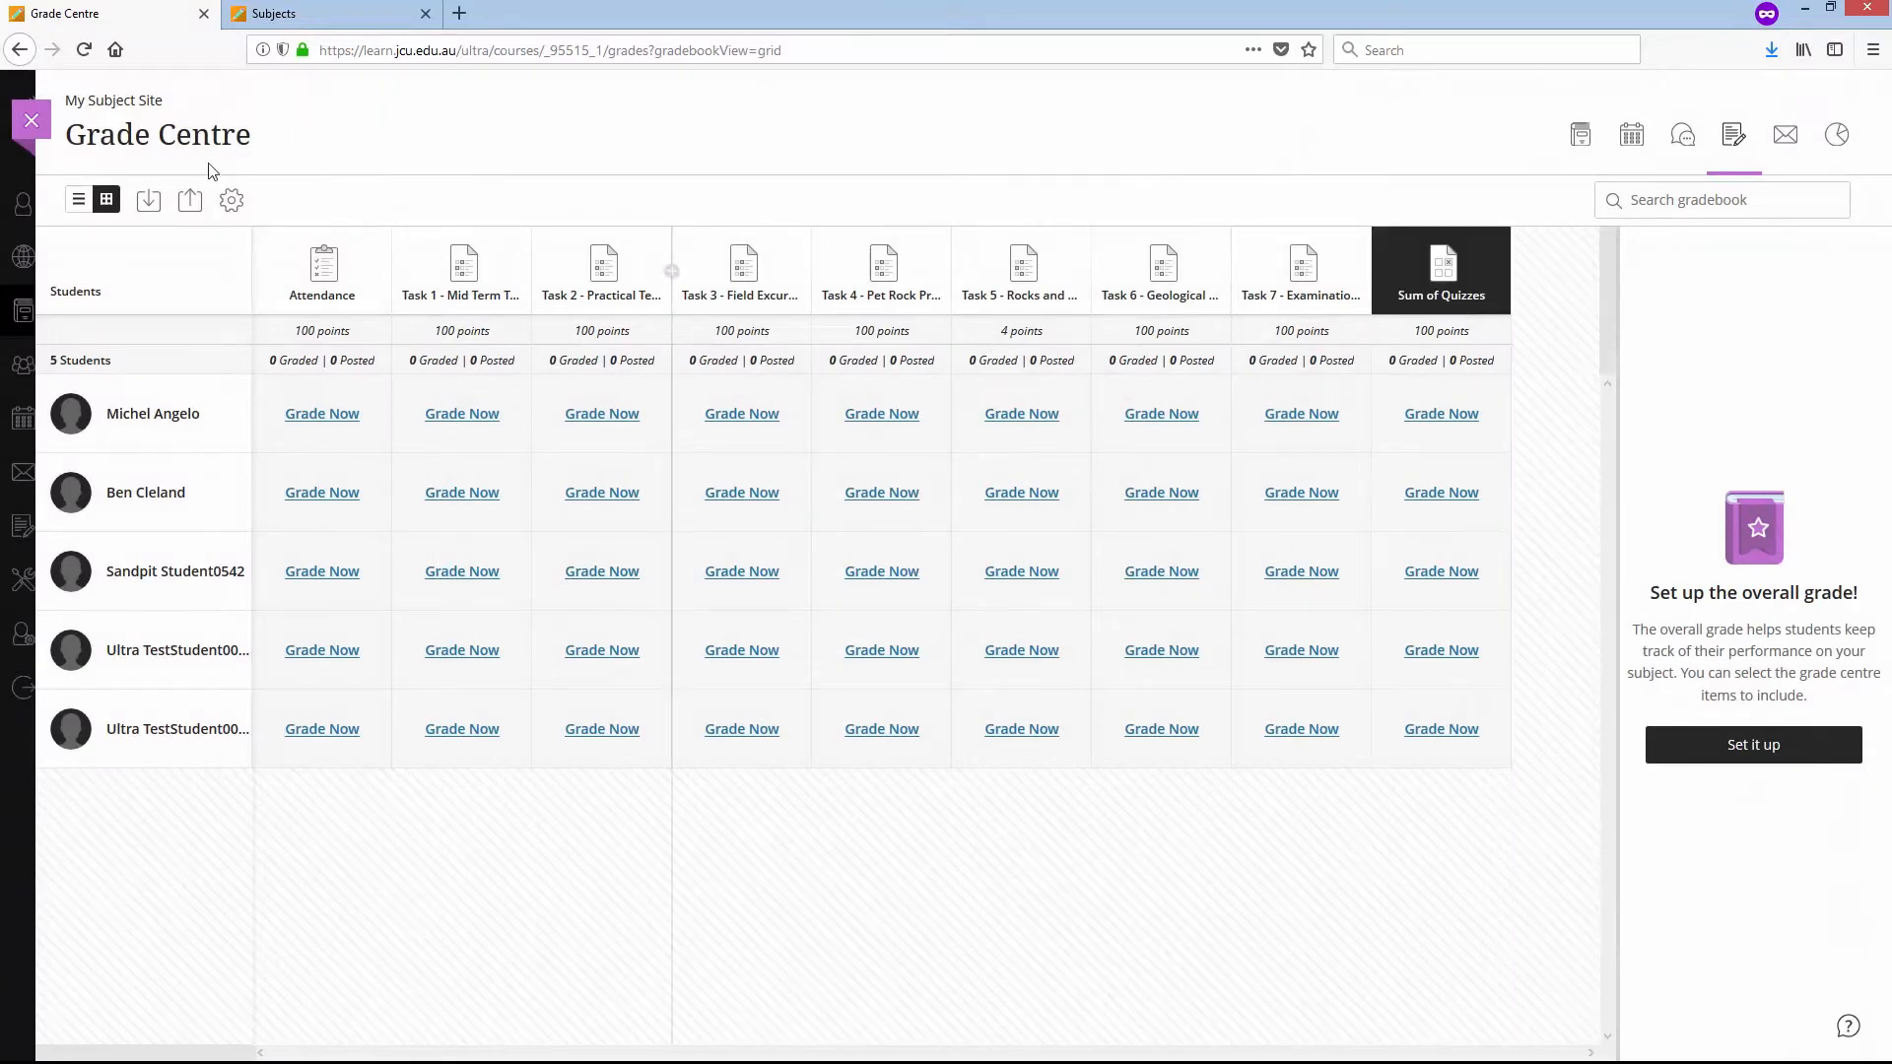
- Switch the Grade Centre to the list view and delete the Sum of Quizzes item
left_click(79, 200)
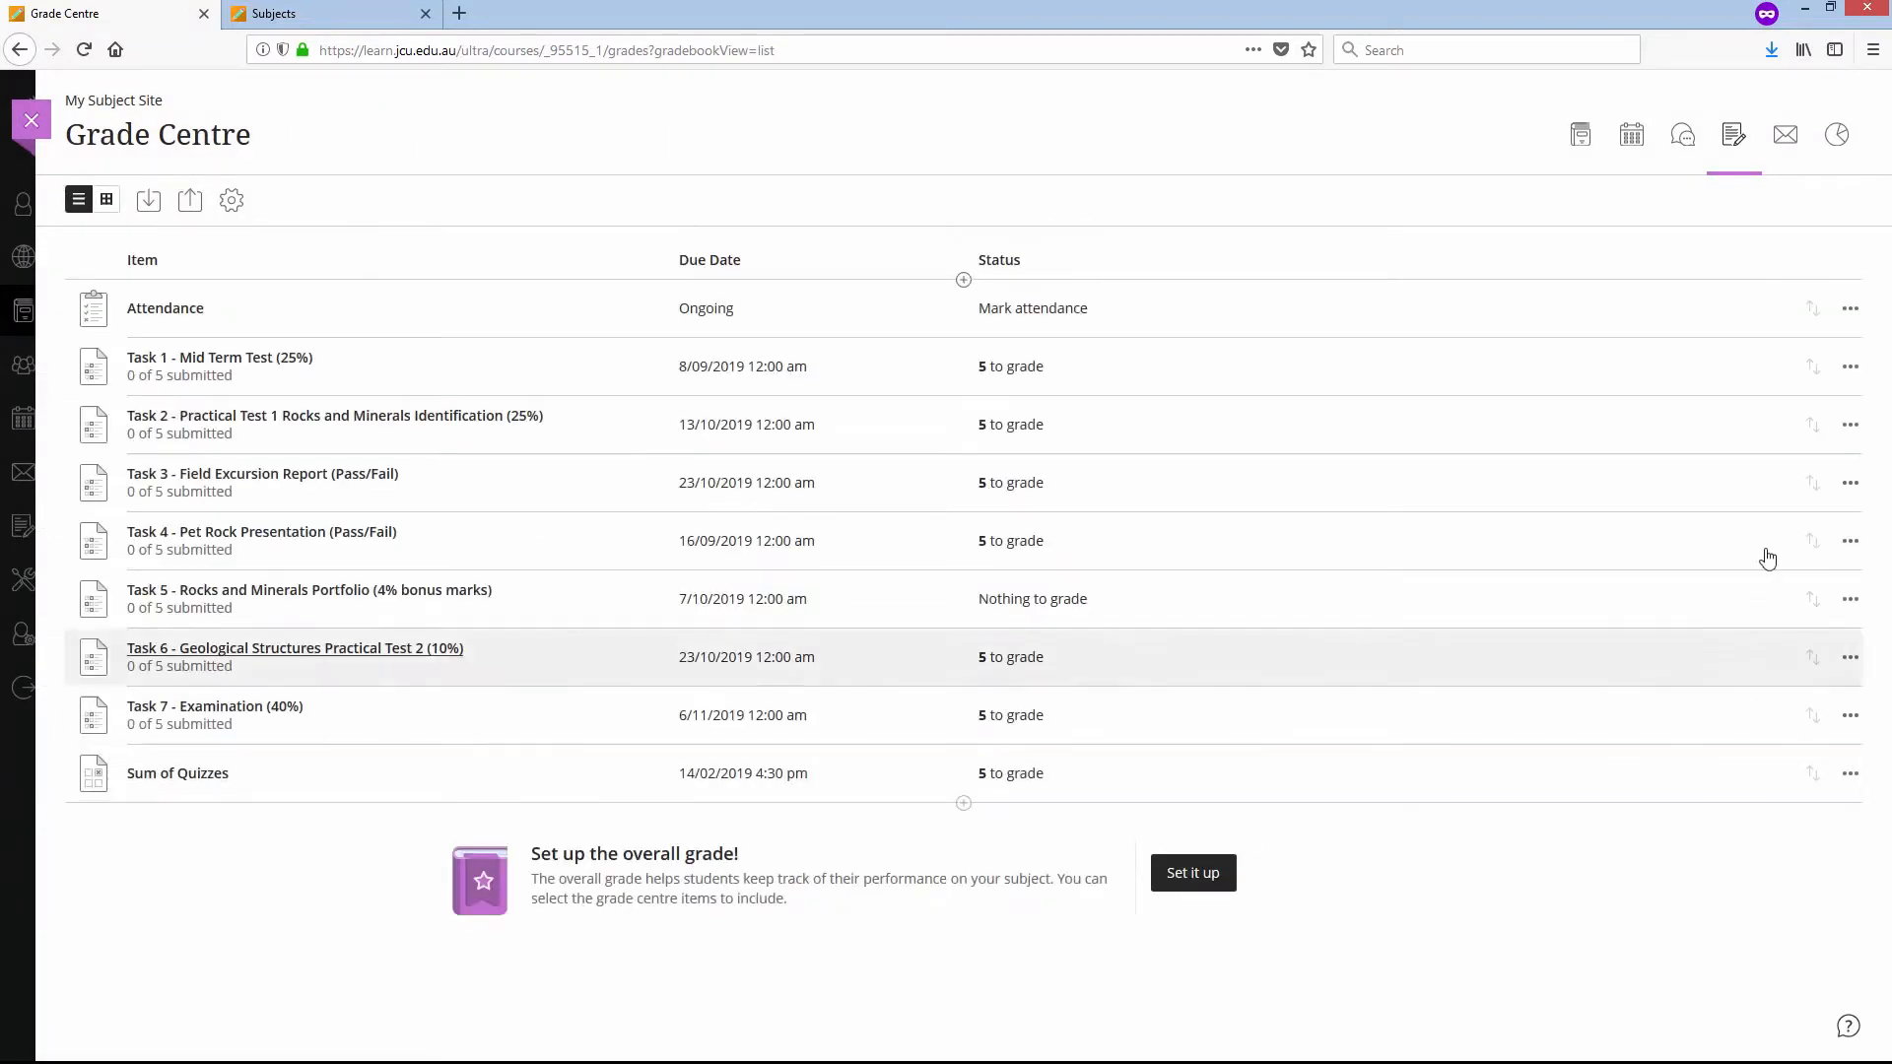
mouse_move(1811, 541)
left_mouse_down()
mouse_move(1808, 633)
mouse_move(1816, 519)
left_mouse_up()
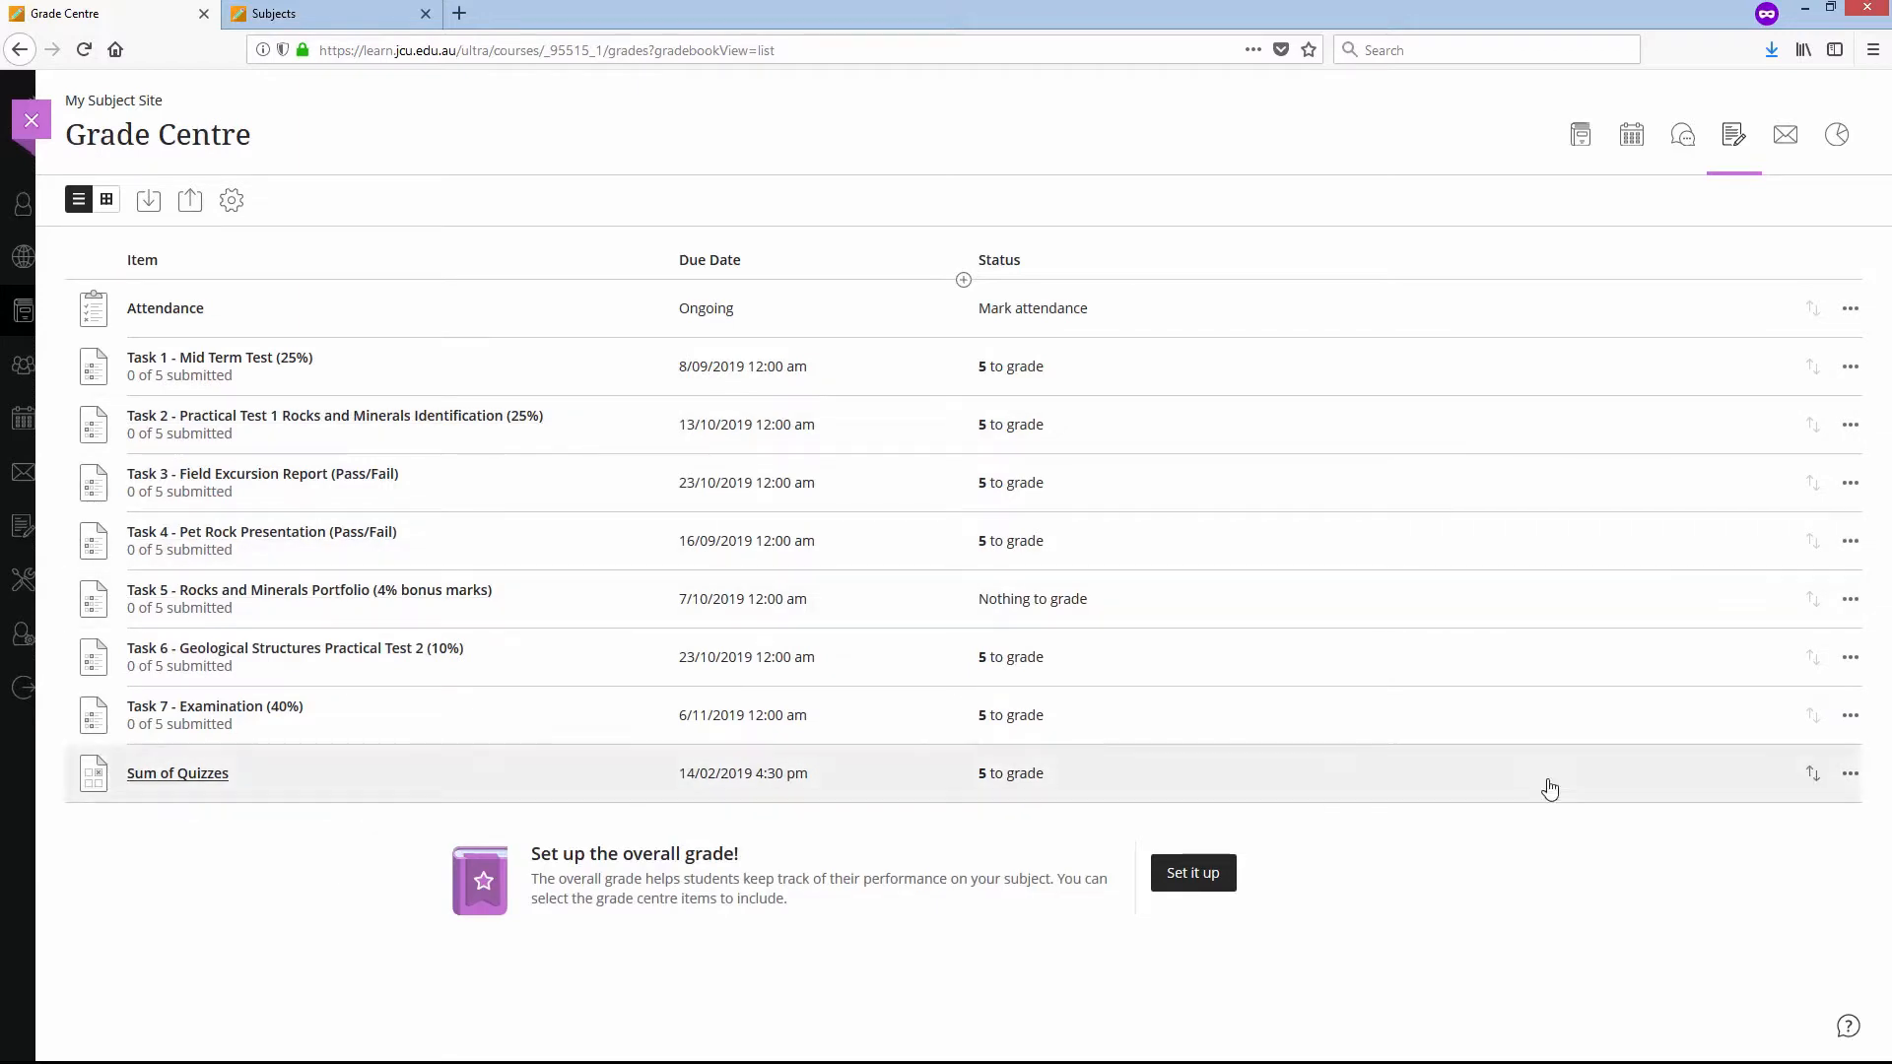
left_click(1850, 773)
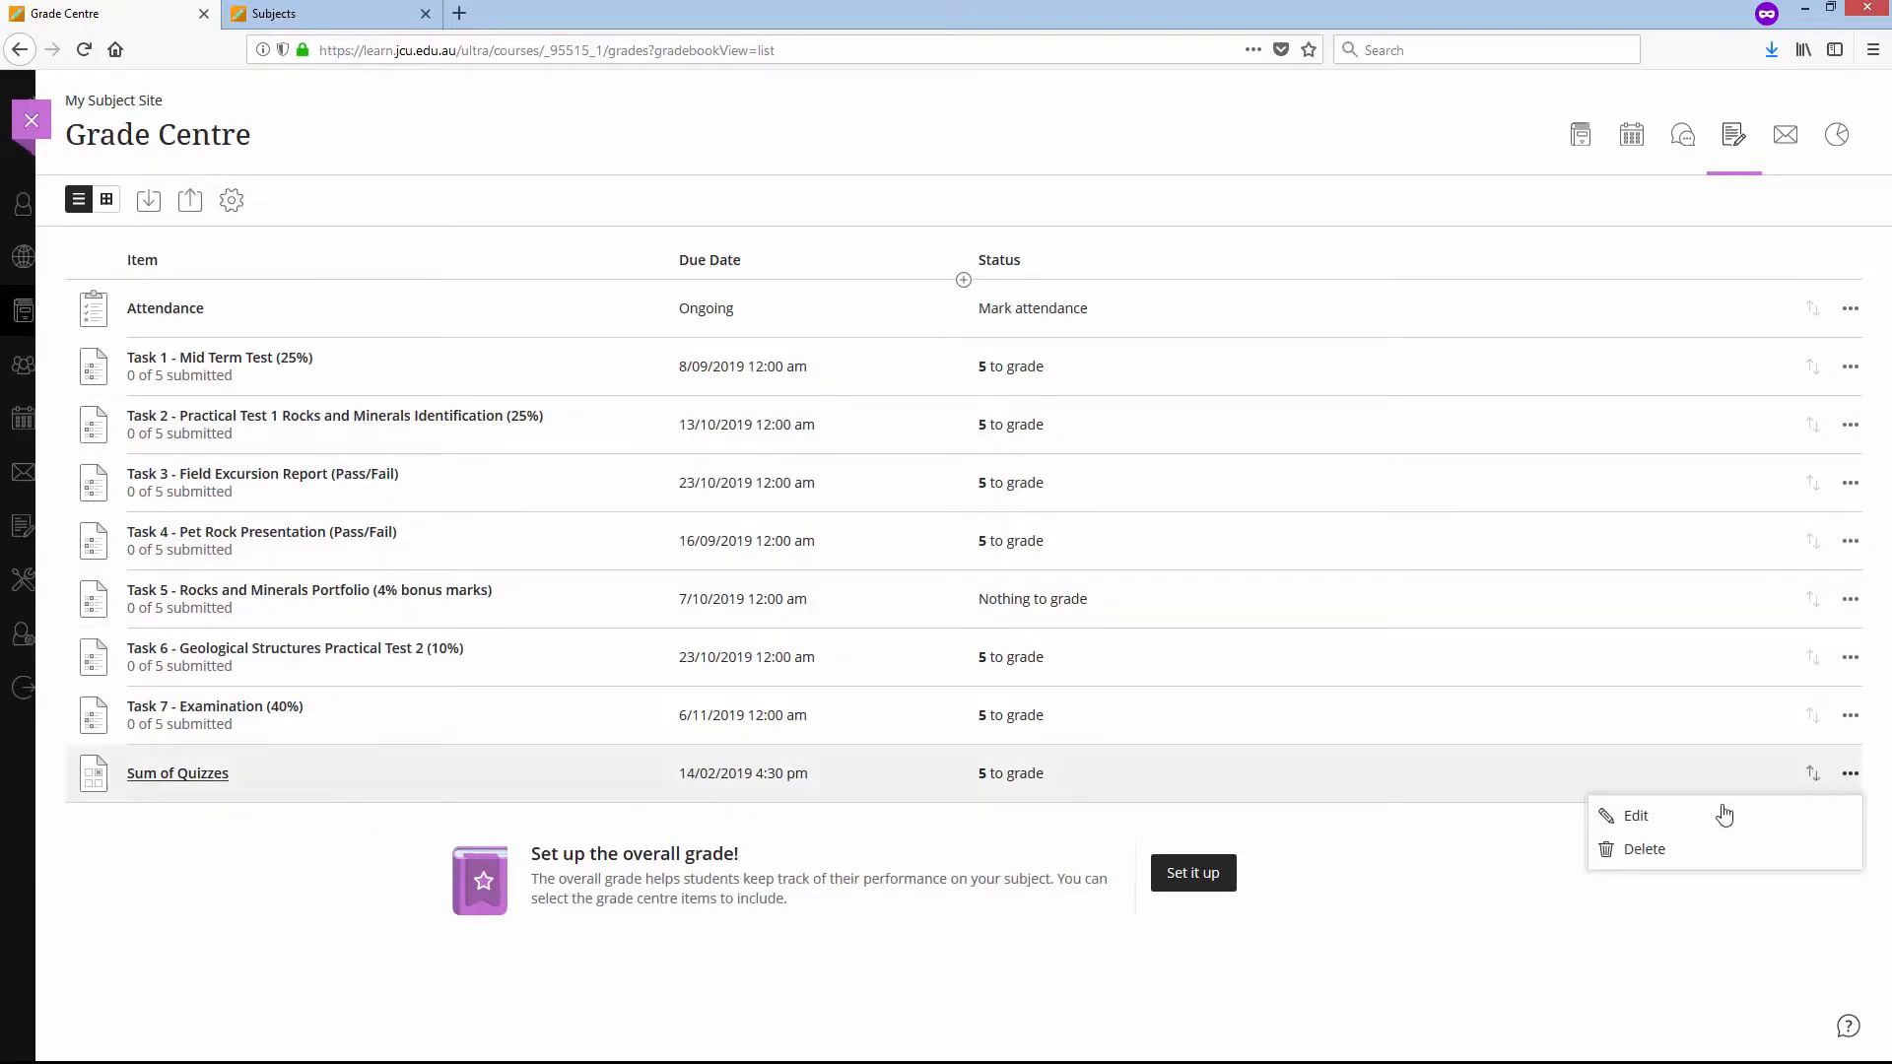
left_click(1662, 853)
left_click(1815, 956)
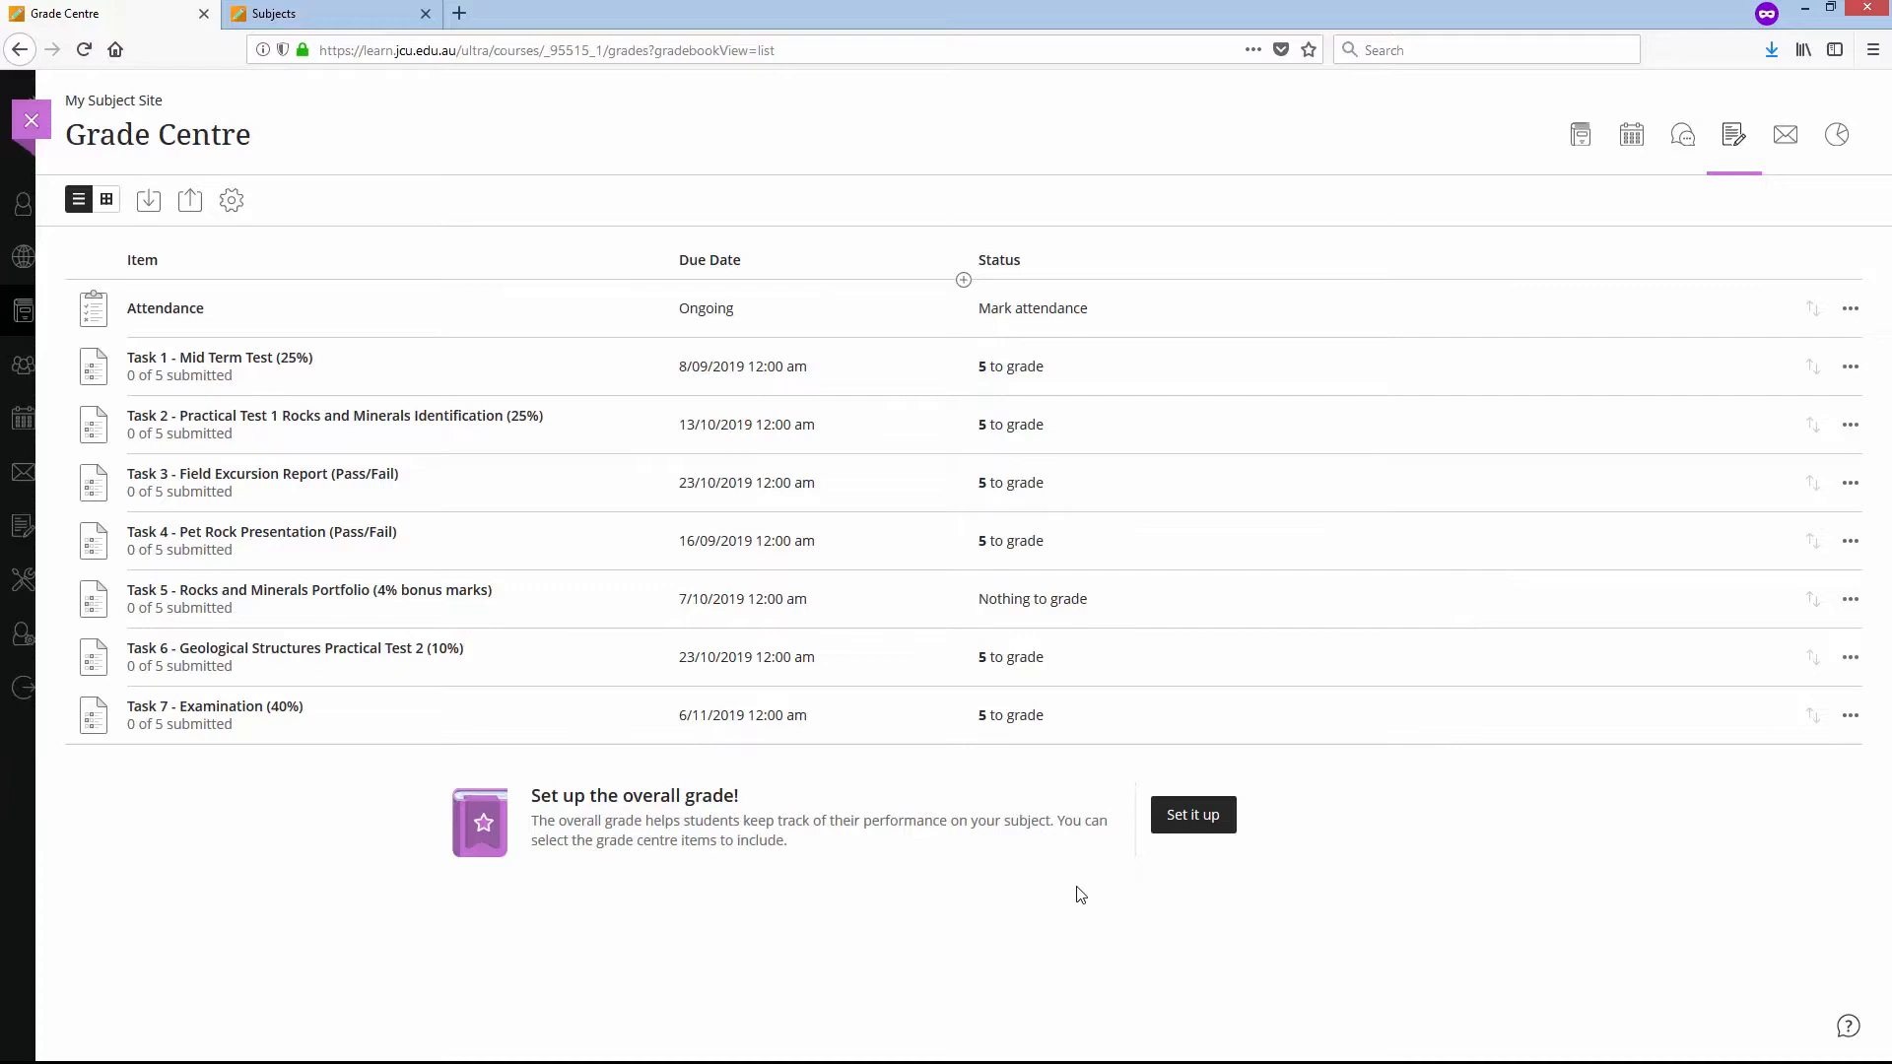
- Start setting up the overall grade and exclude Attendance from its calculation
left_click(1209, 816)
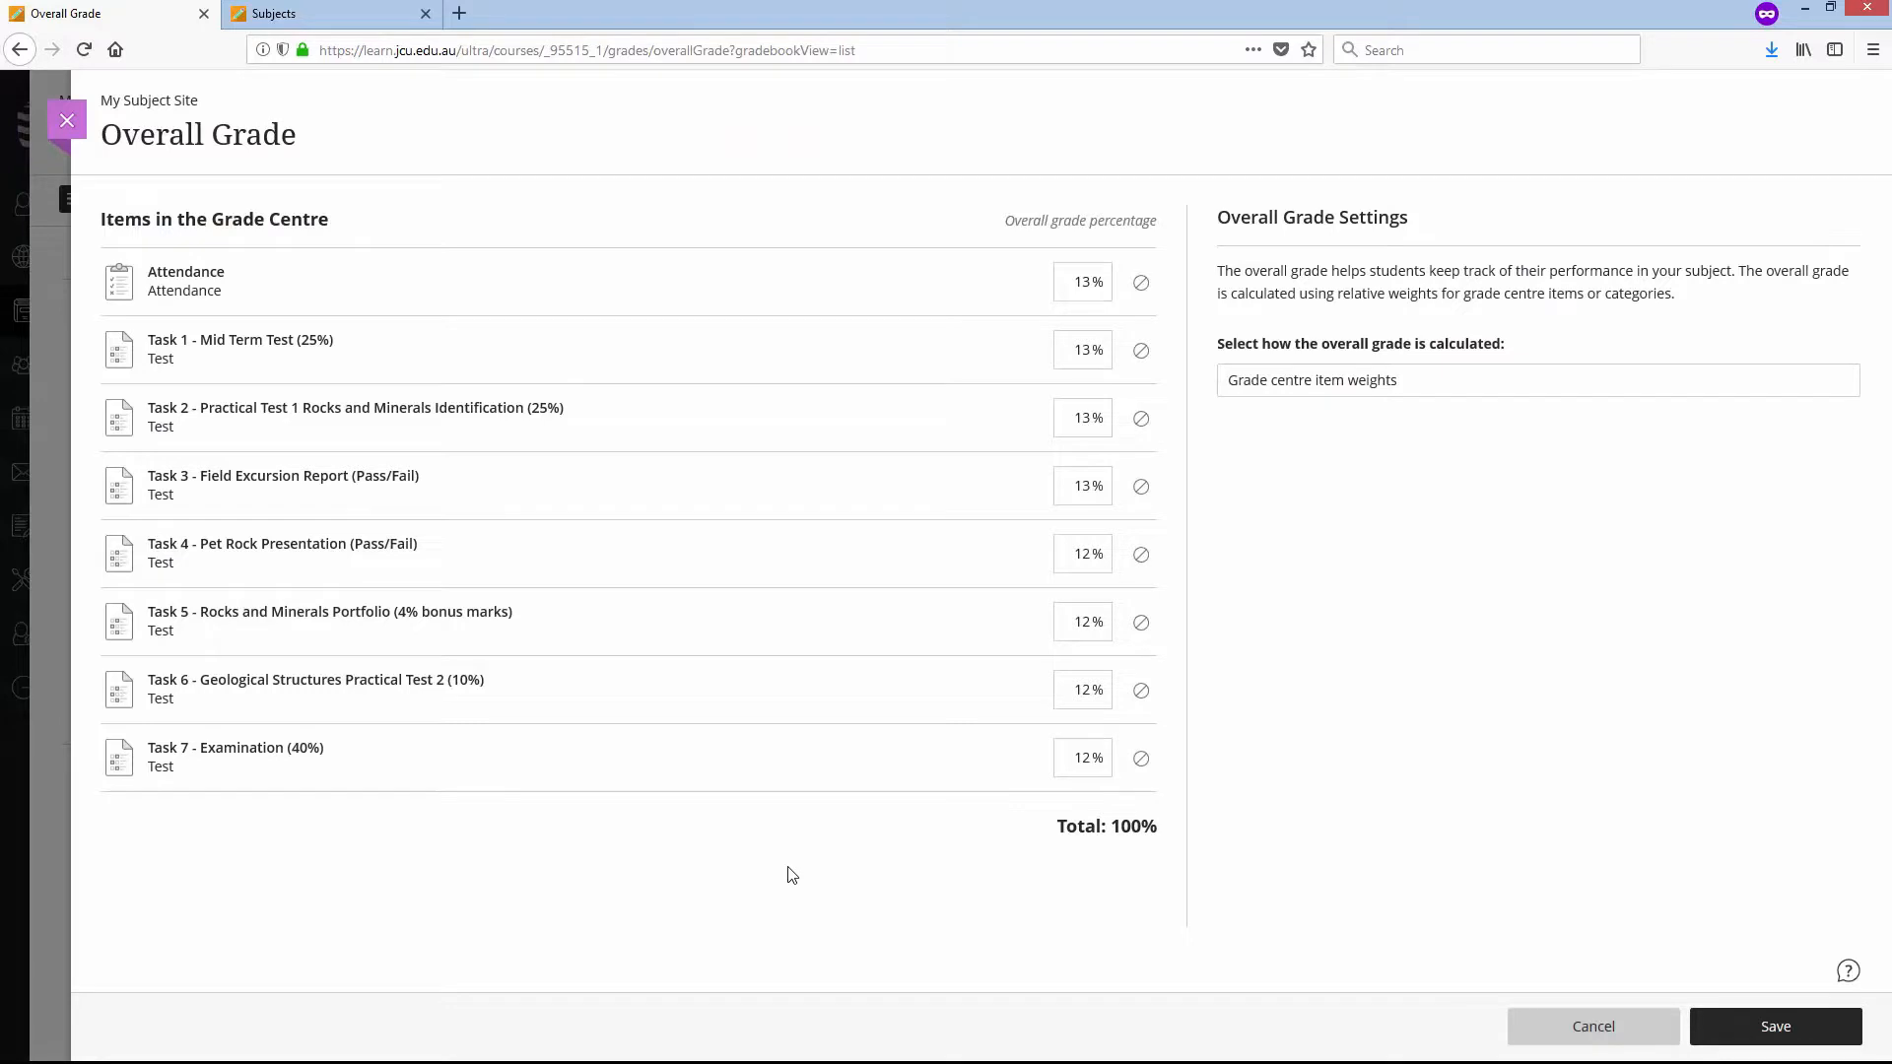
left_click(1141, 286)
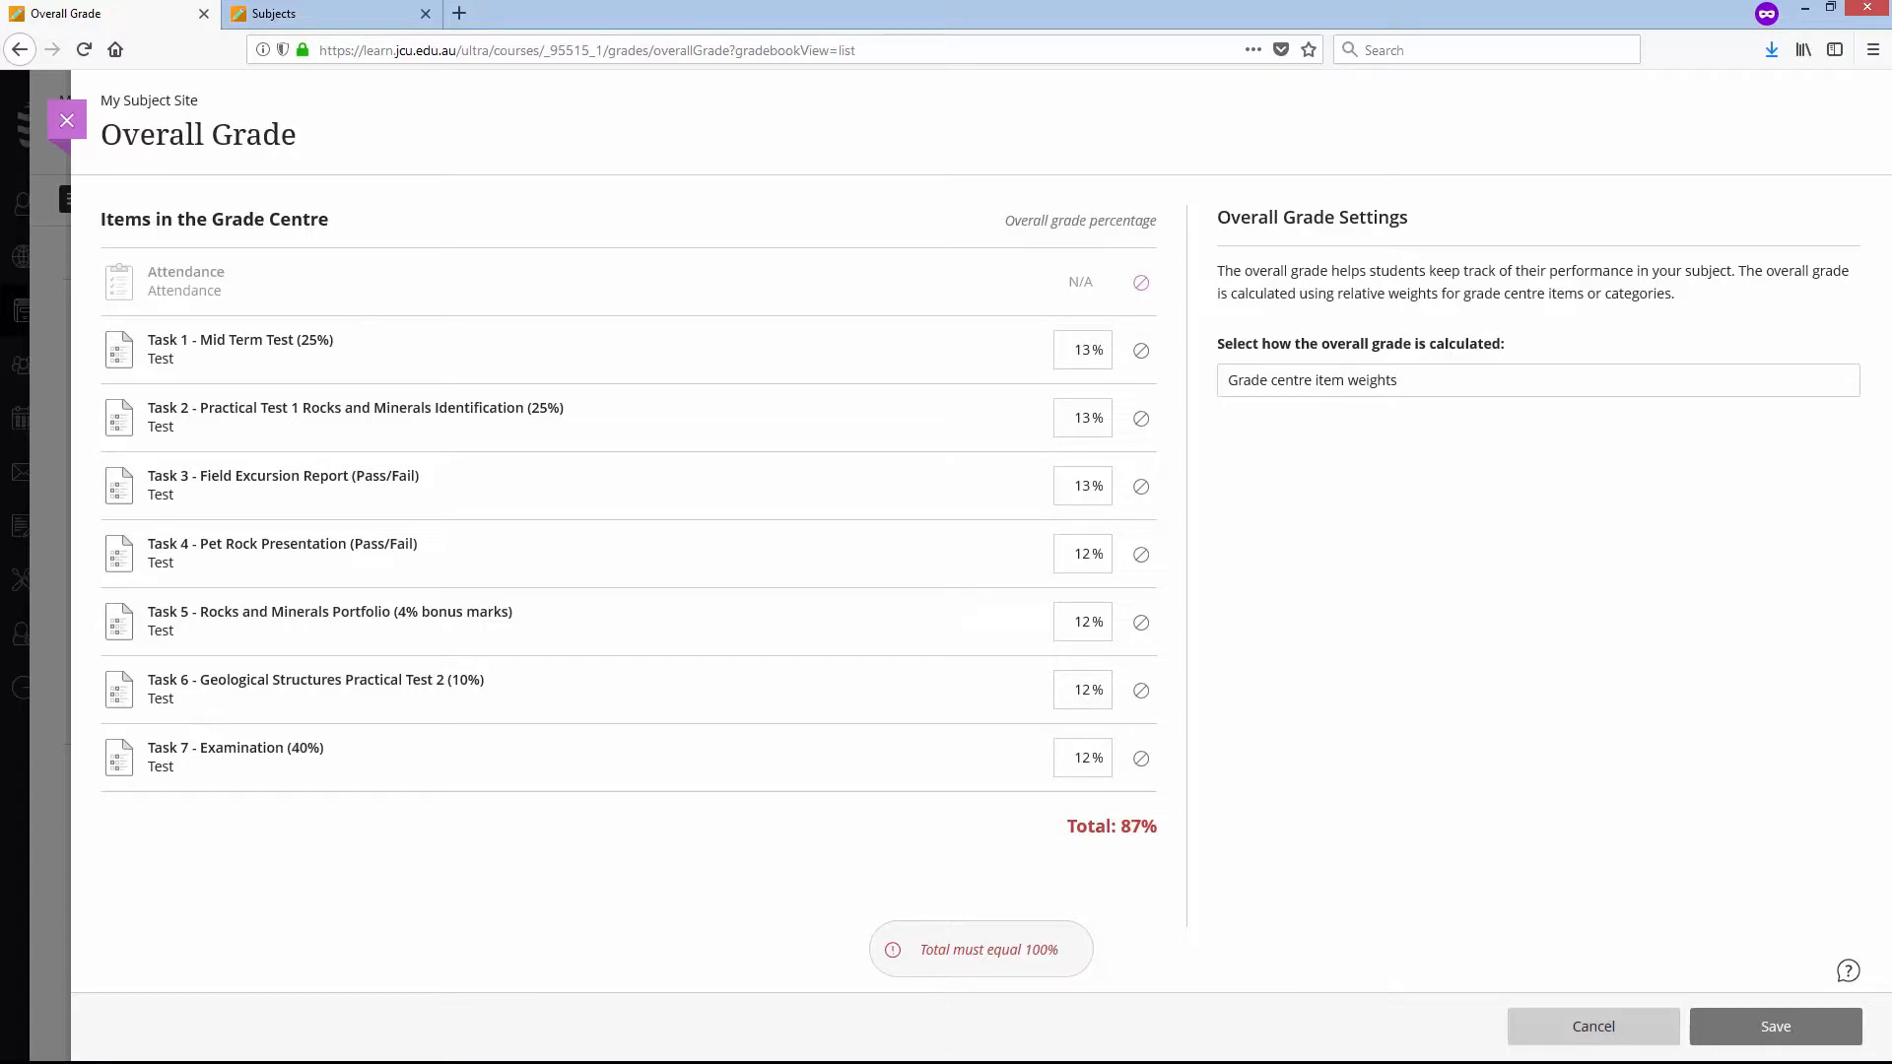
- Switch to the Word document and review the task weightings in the Assessment overview, then return to the Overall Grade setup
key("alt+Tab")
left_click(1435, 743)
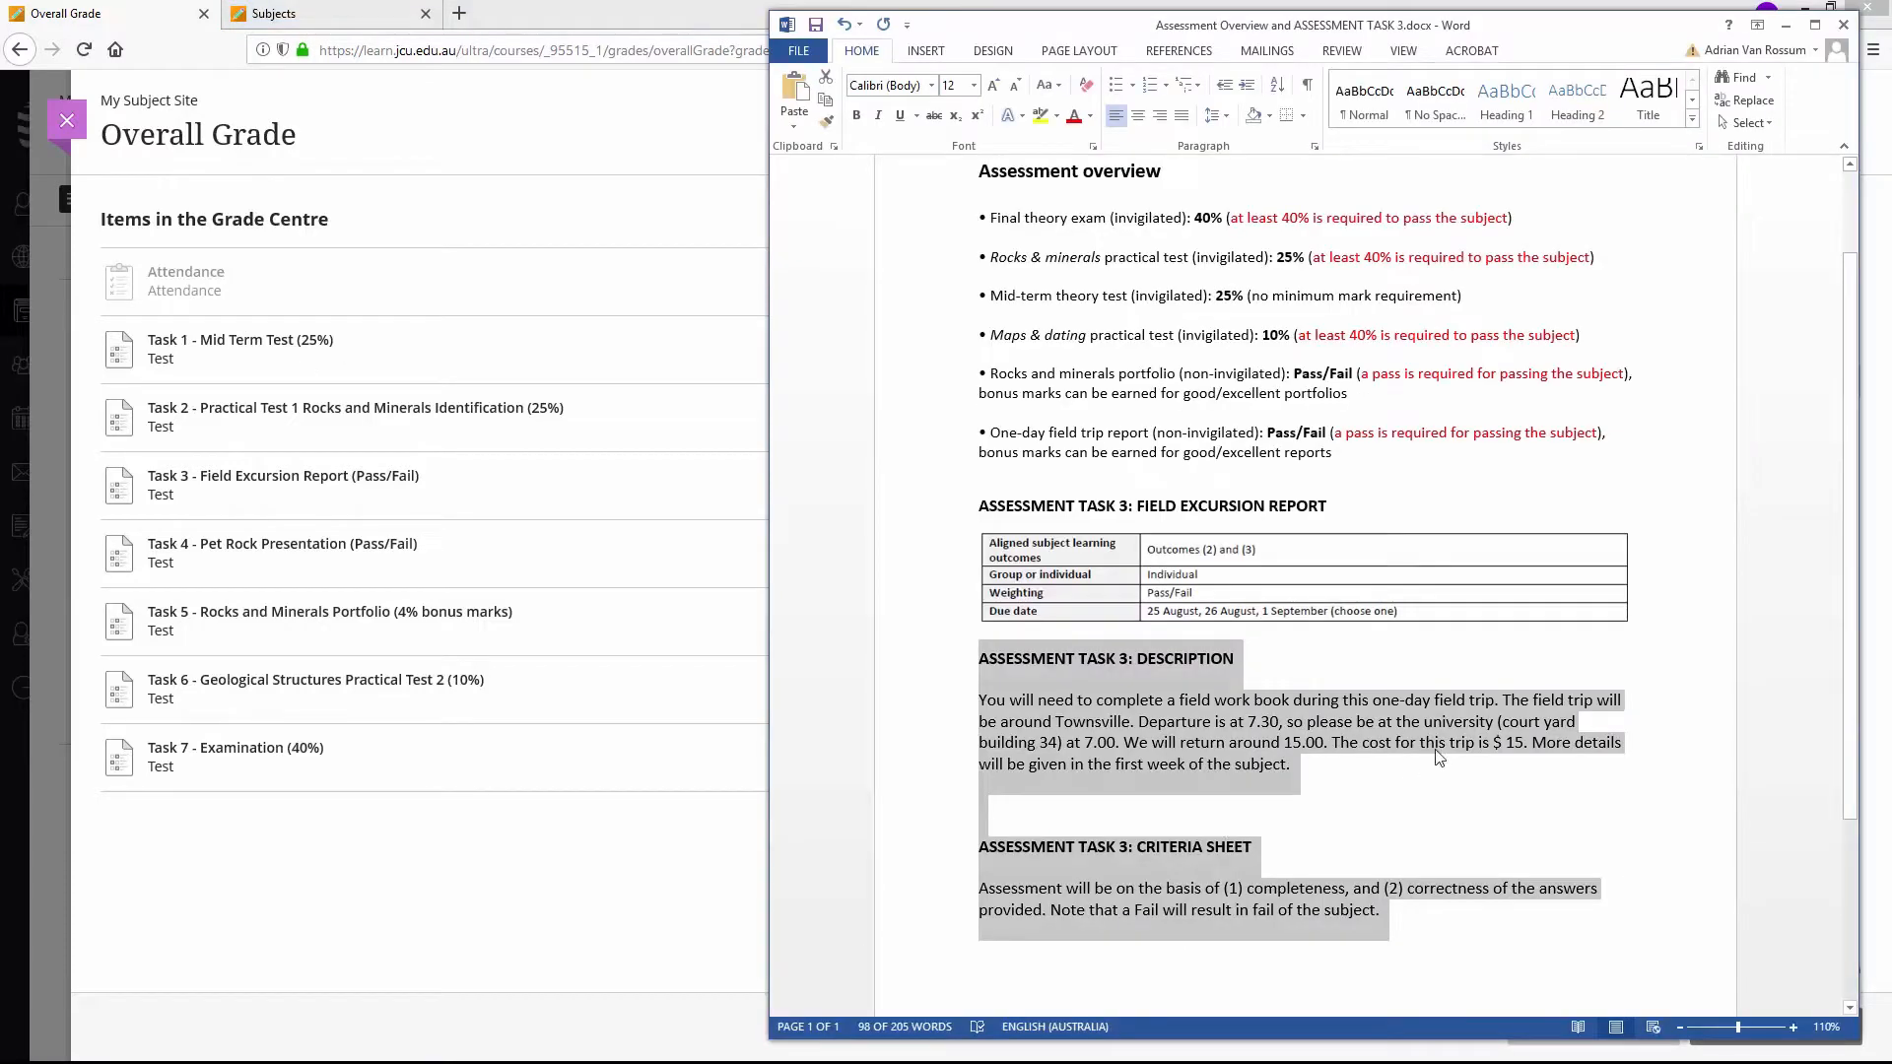
left_click(1453, 492)
scroll(1453, 493, "up", 1)
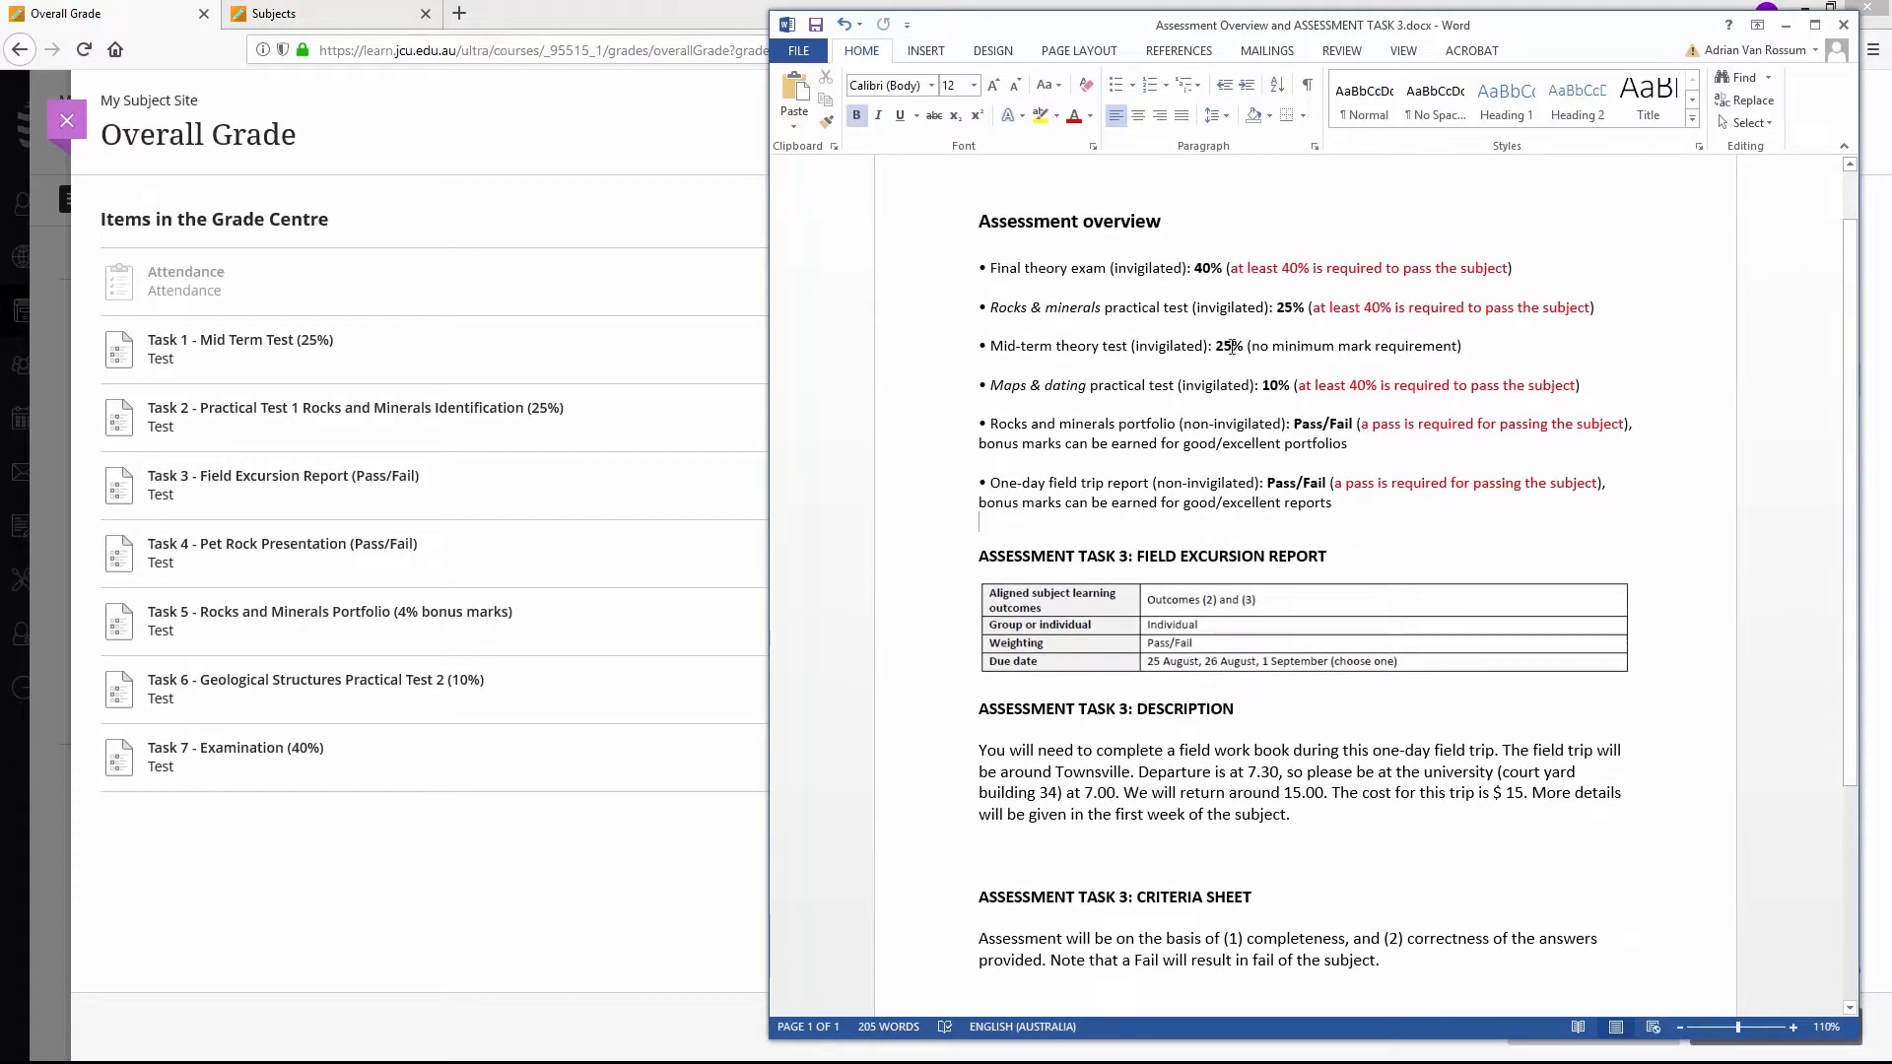
left_click(1786, 25)
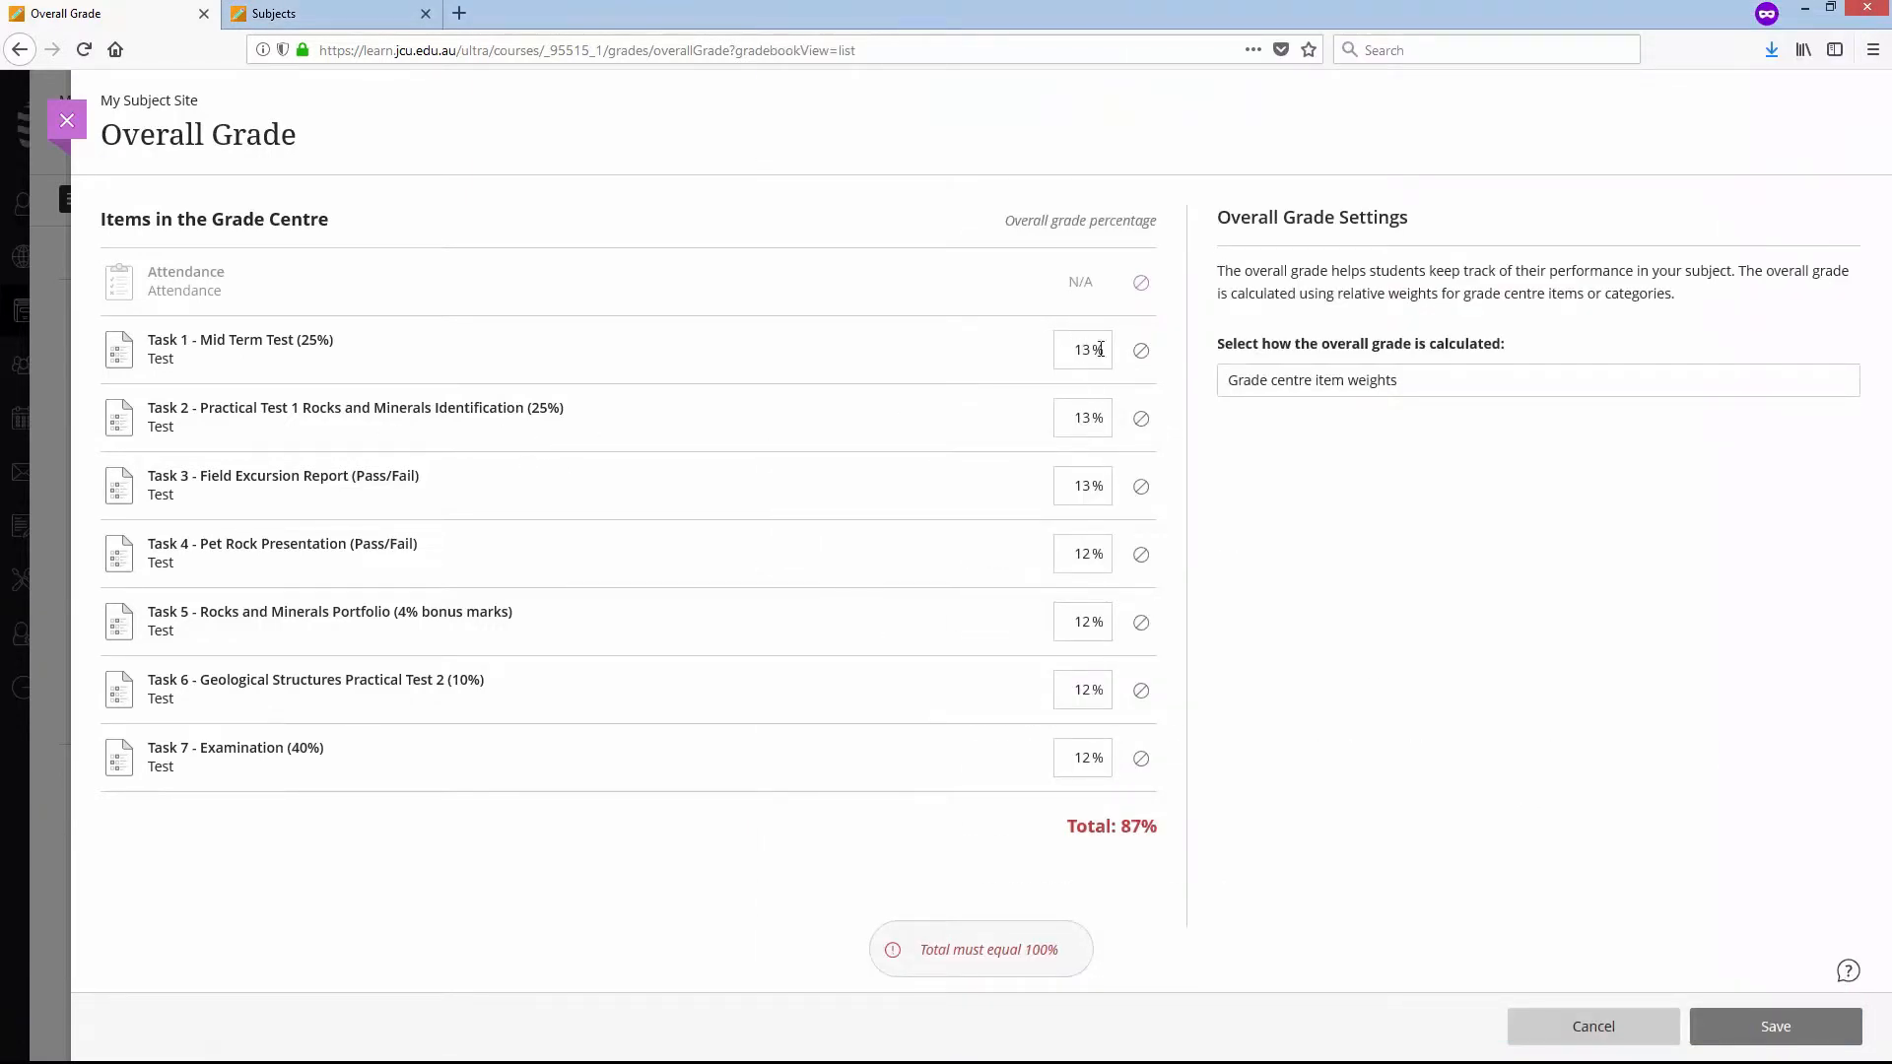
- Weight Task 1 and Task 2 at 25% each in the overall grade, and exclude Tasks 3, 4 and 5 from the calculation
type("2525")
left_click(1141, 485)
left_click(1141, 553)
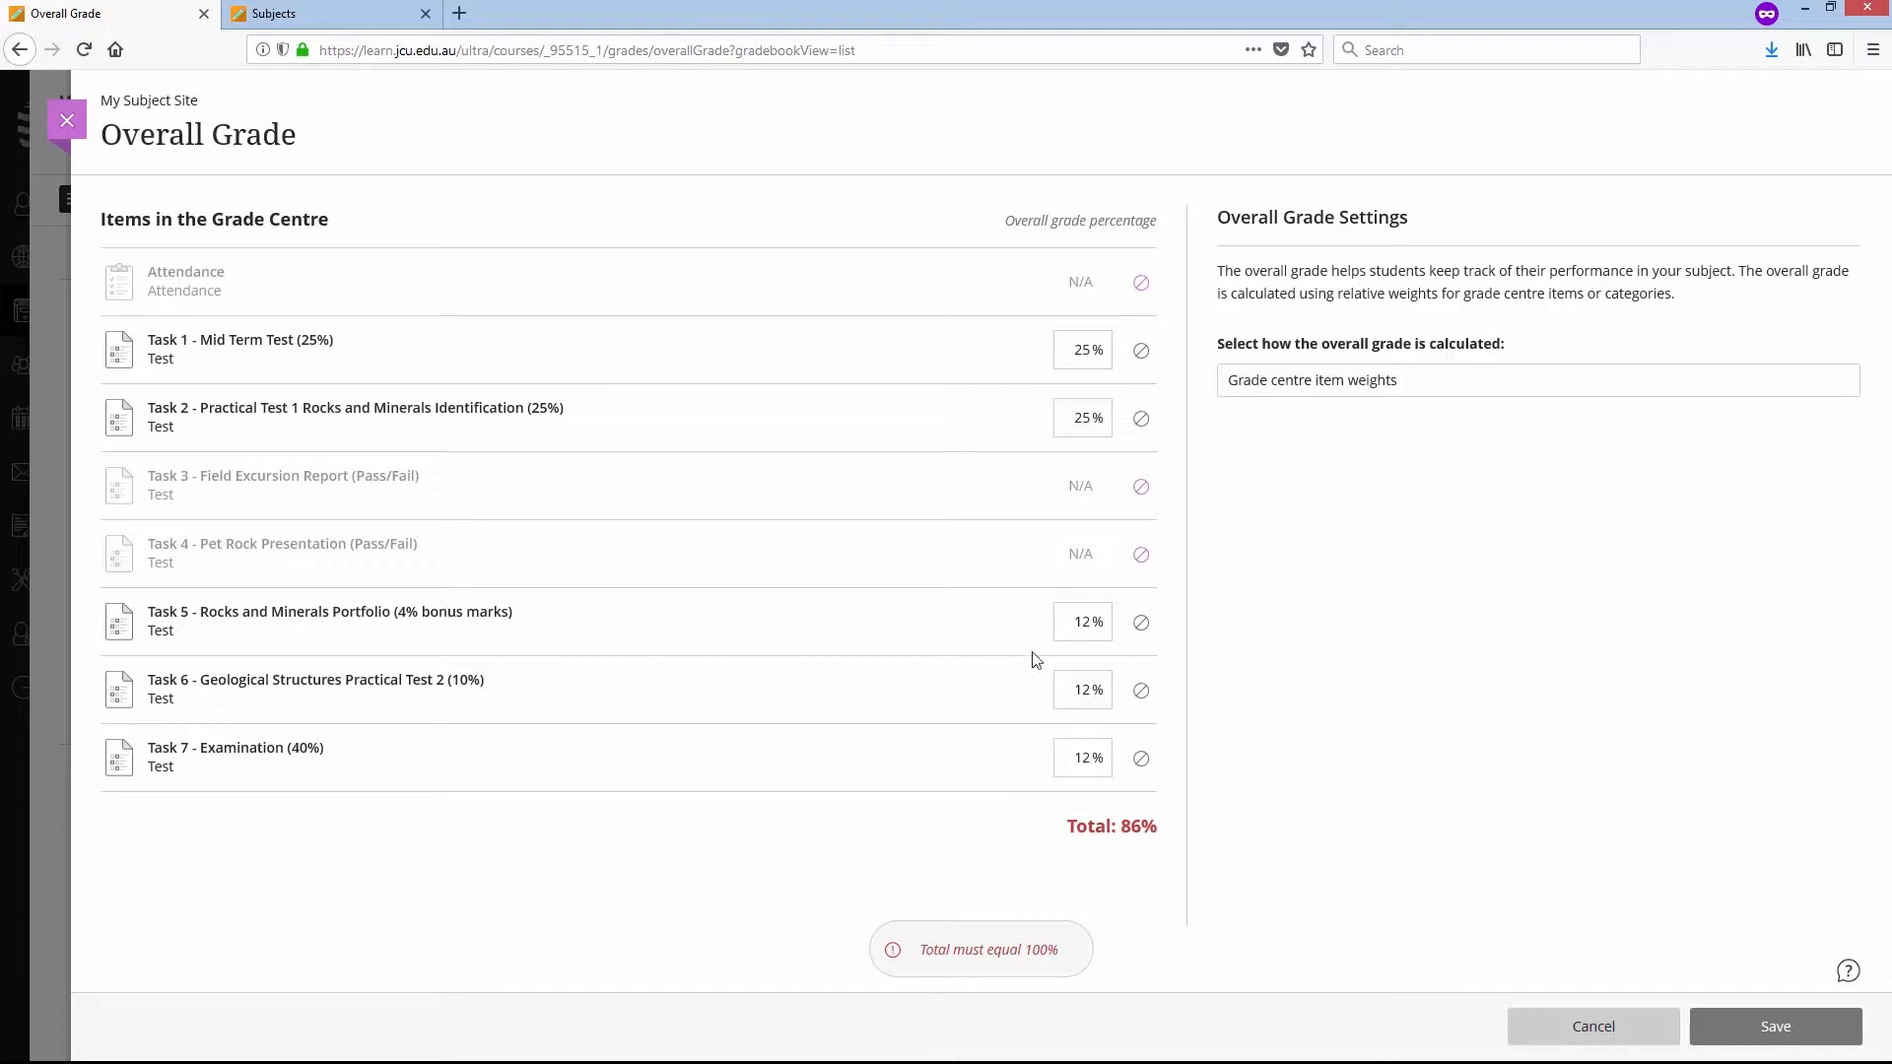
left_click(1141, 623)
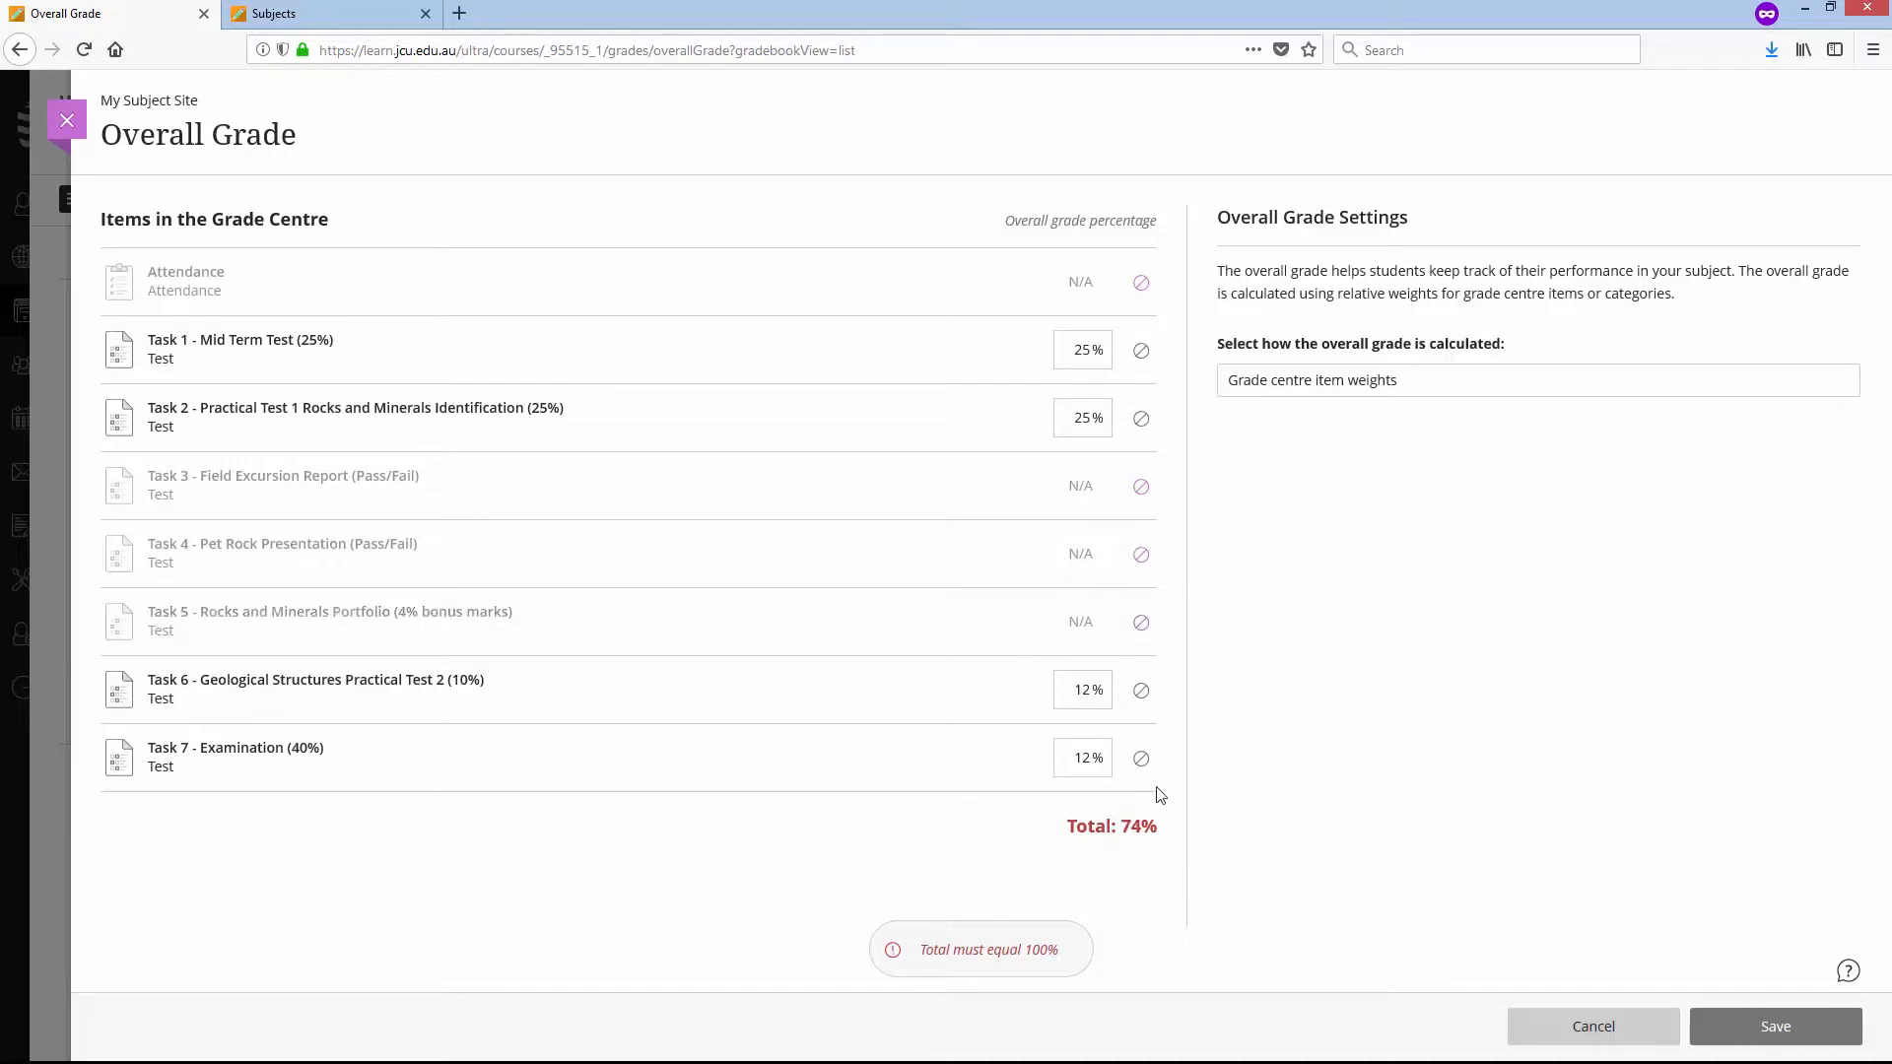
- Set the overall grade weights to 10% for Task 6 and 40% for Task 7, and save the overall grade
double_click(1072, 692)
type("10")
double_click(1090, 760)
type("40")
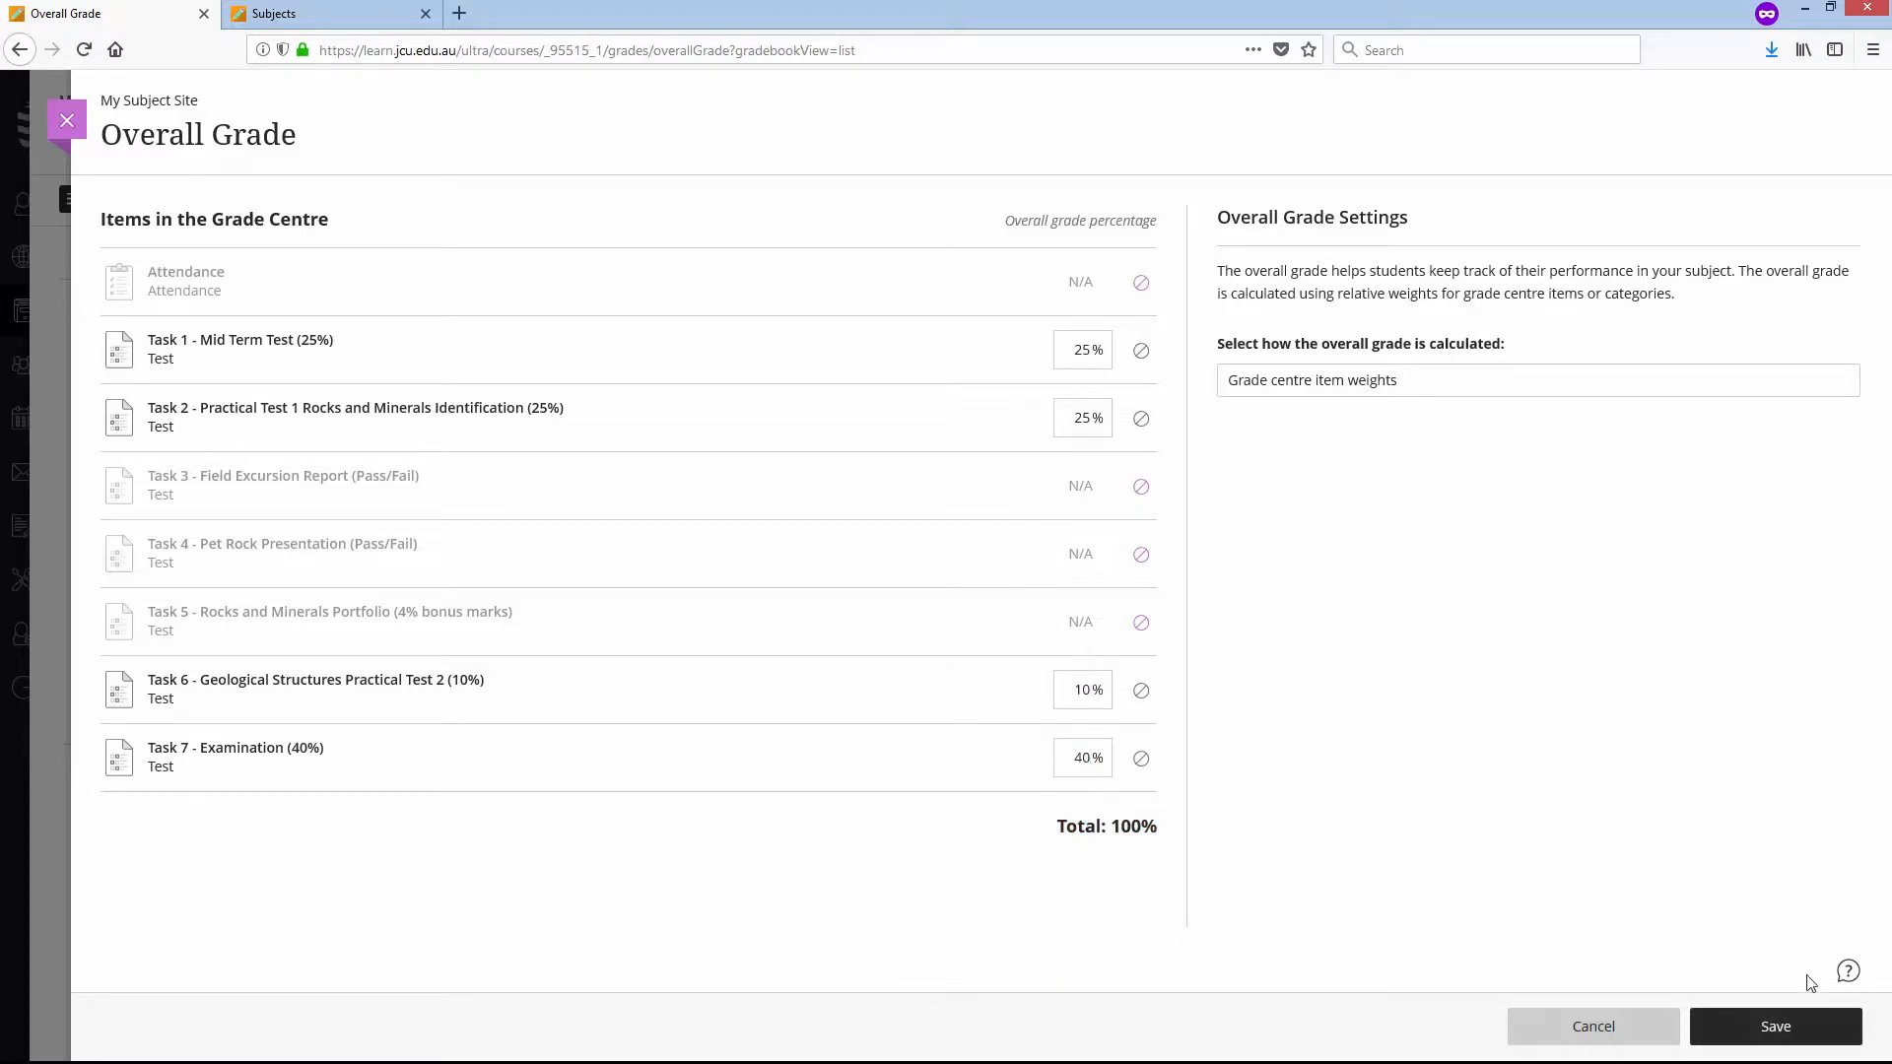
left_click(1783, 1028)
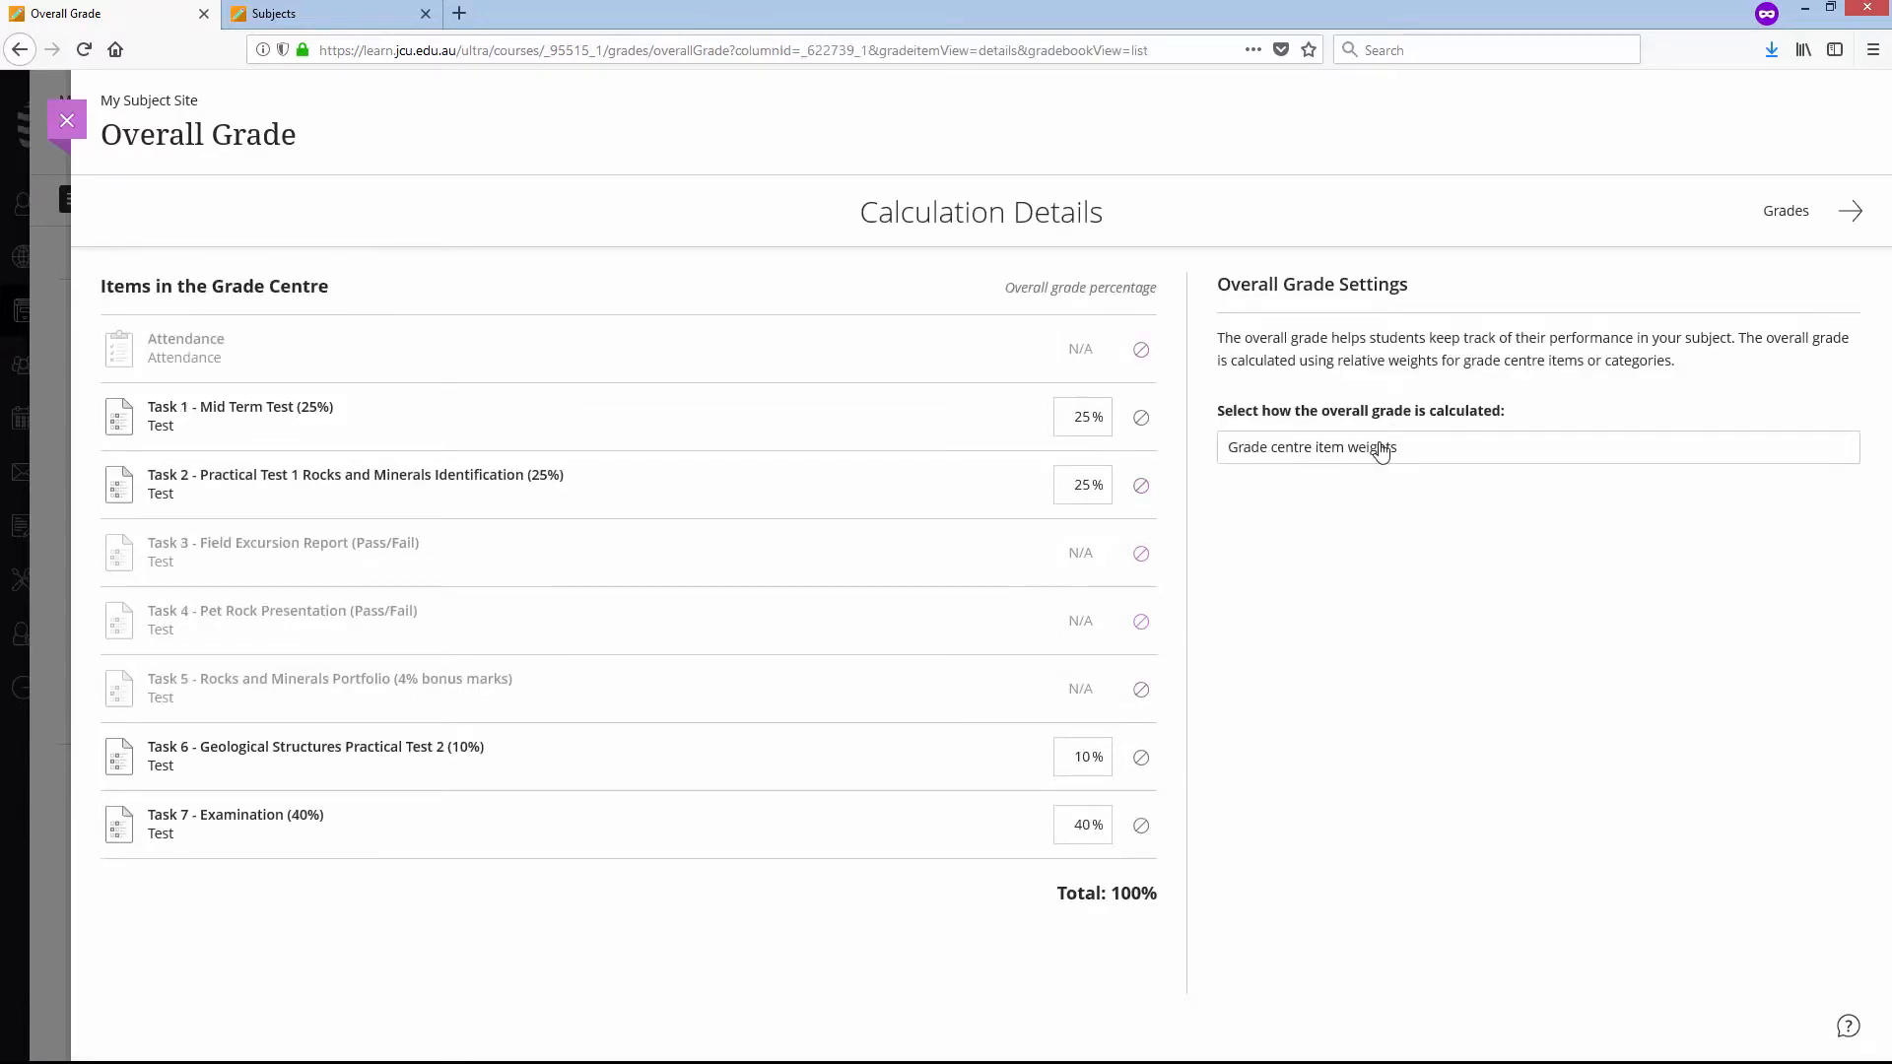
- Review the available calculation methods for the overall grade and return to the Grade Centre
left_click(1288, 449)
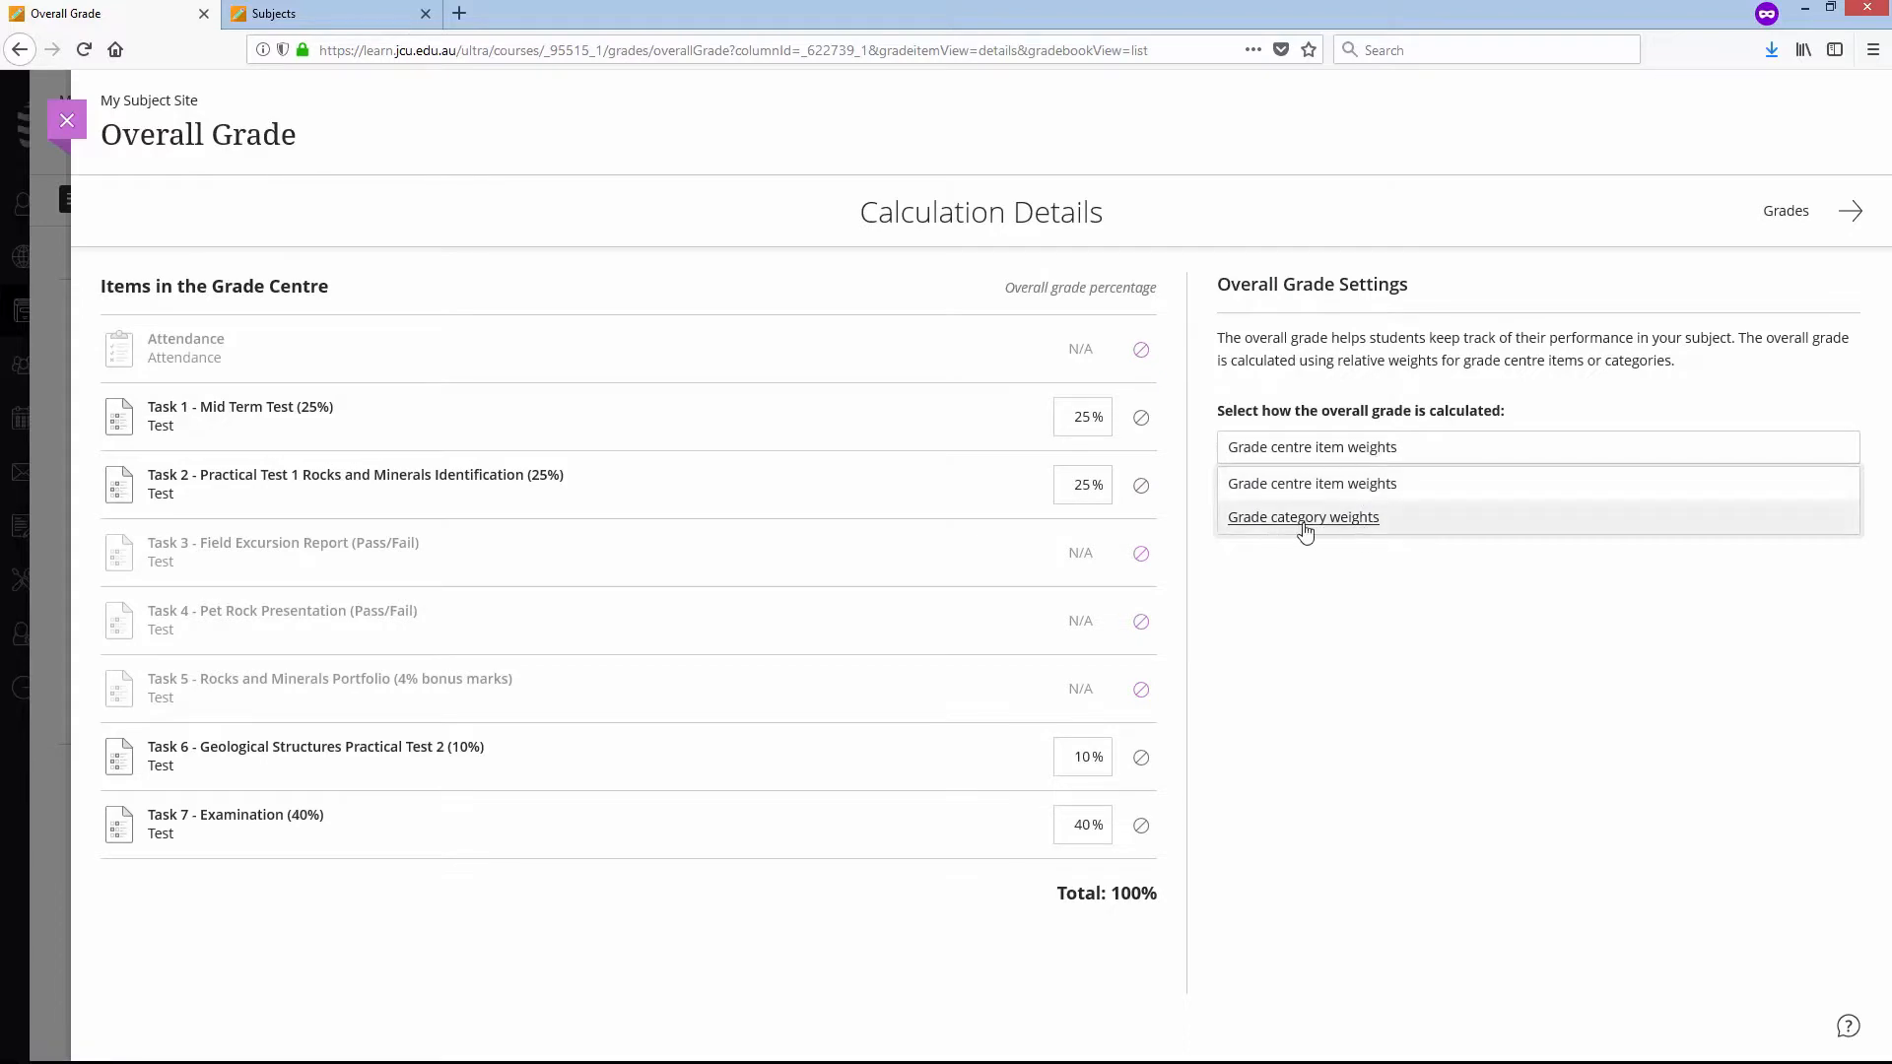
left_click(1321, 612)
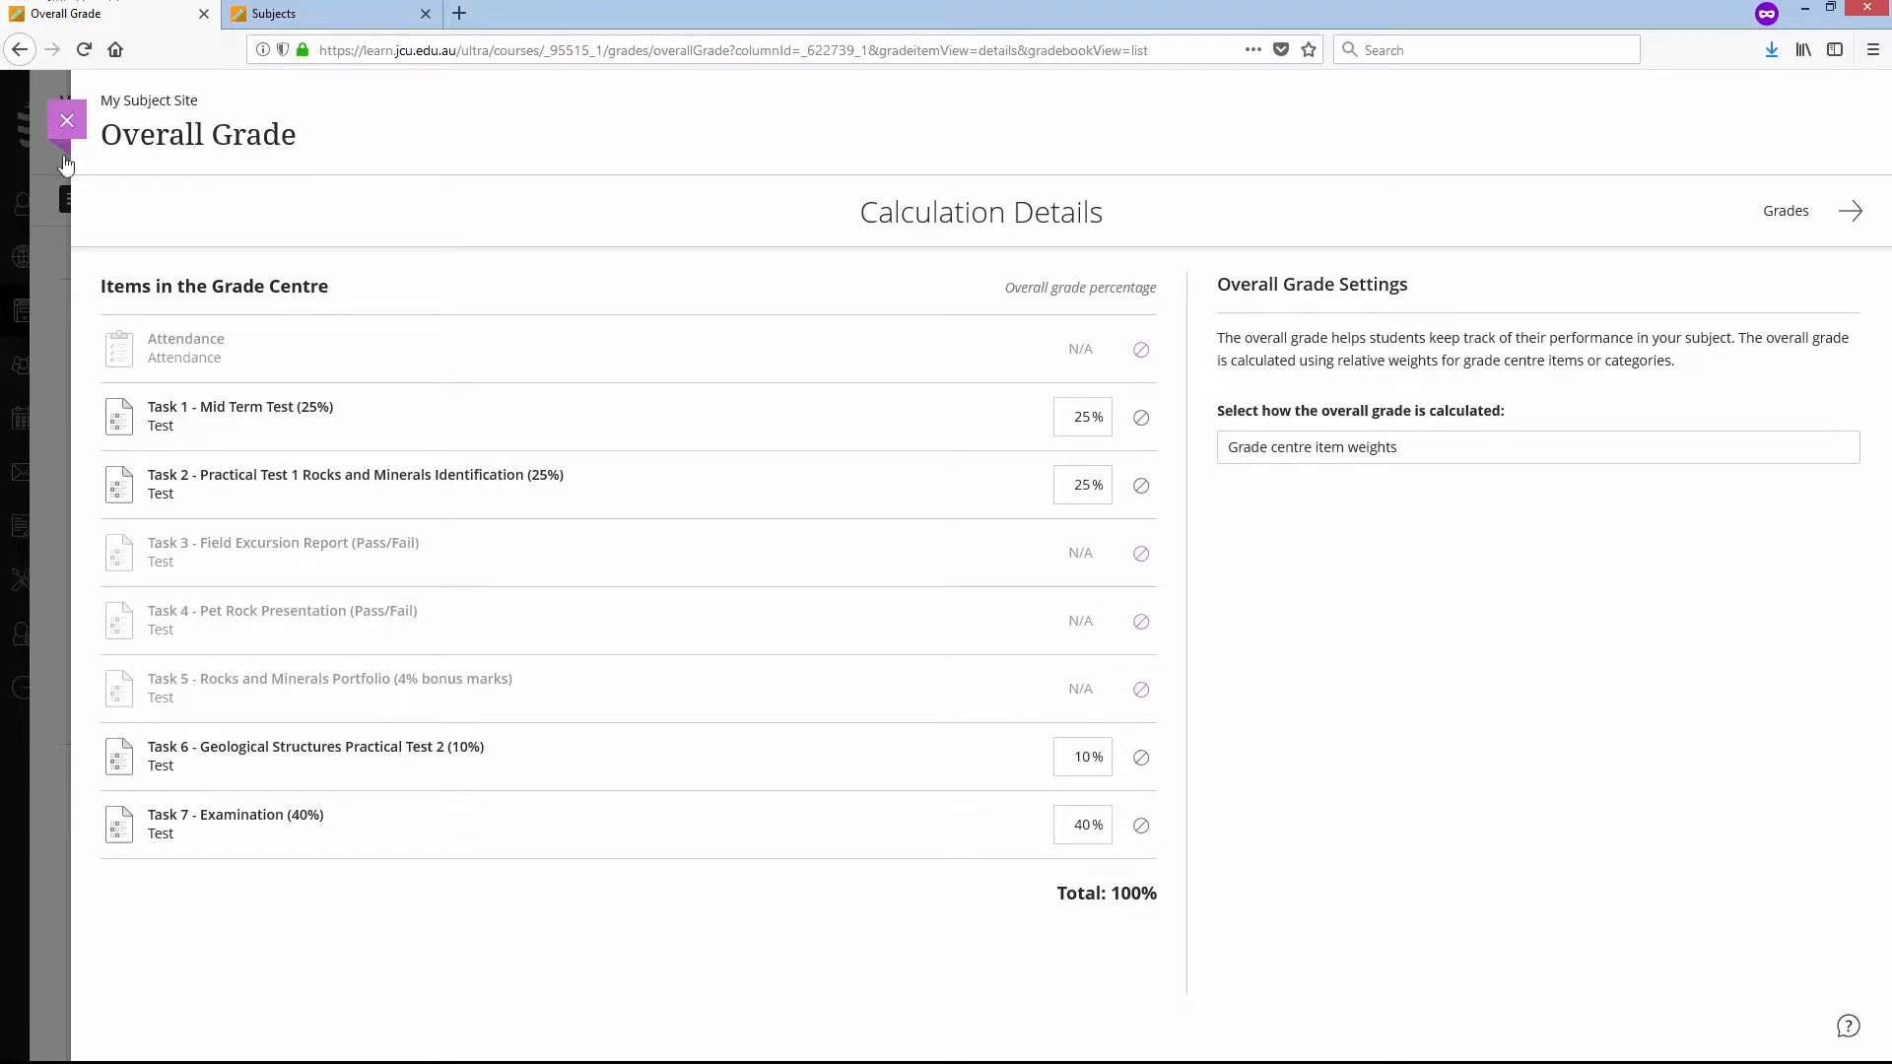
left_click(66, 120)
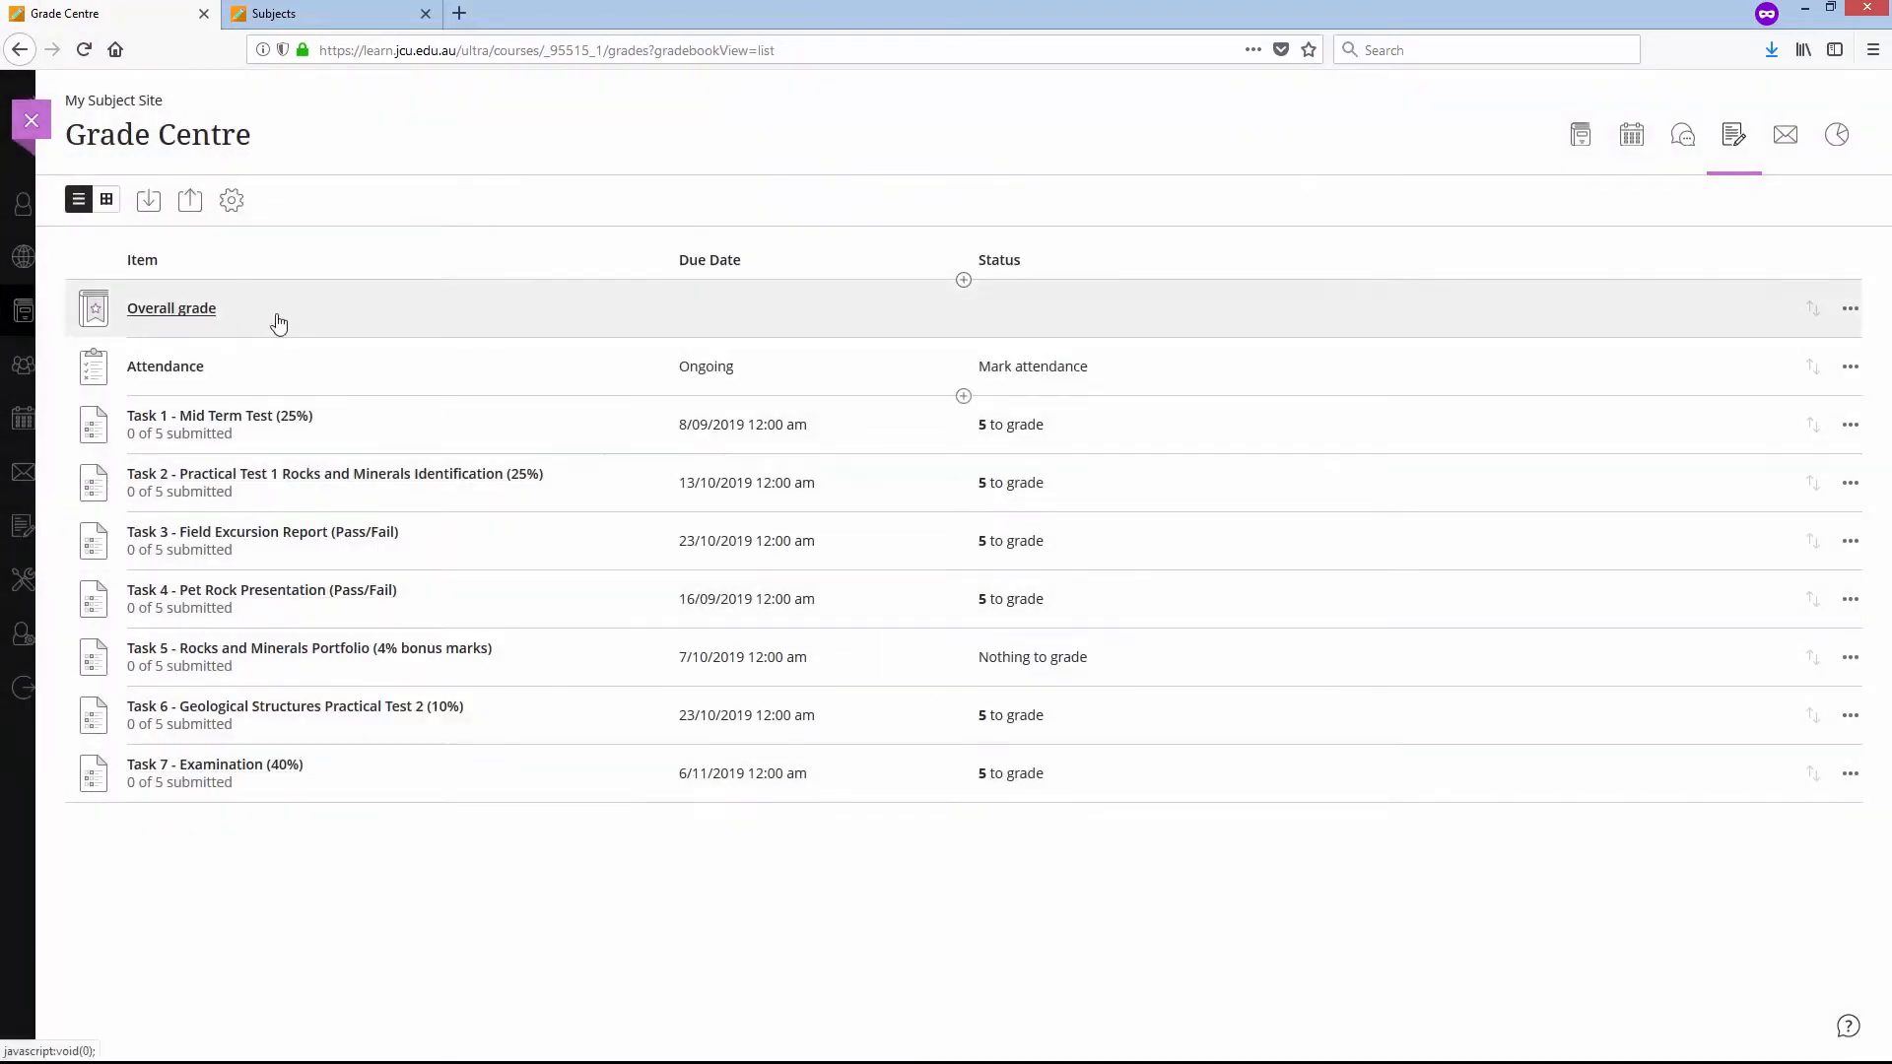
- In the Grade Centre's student grid, enter Task 1 marks of 56, 67 and 78 for the first, second and third students
left_click(107, 199)
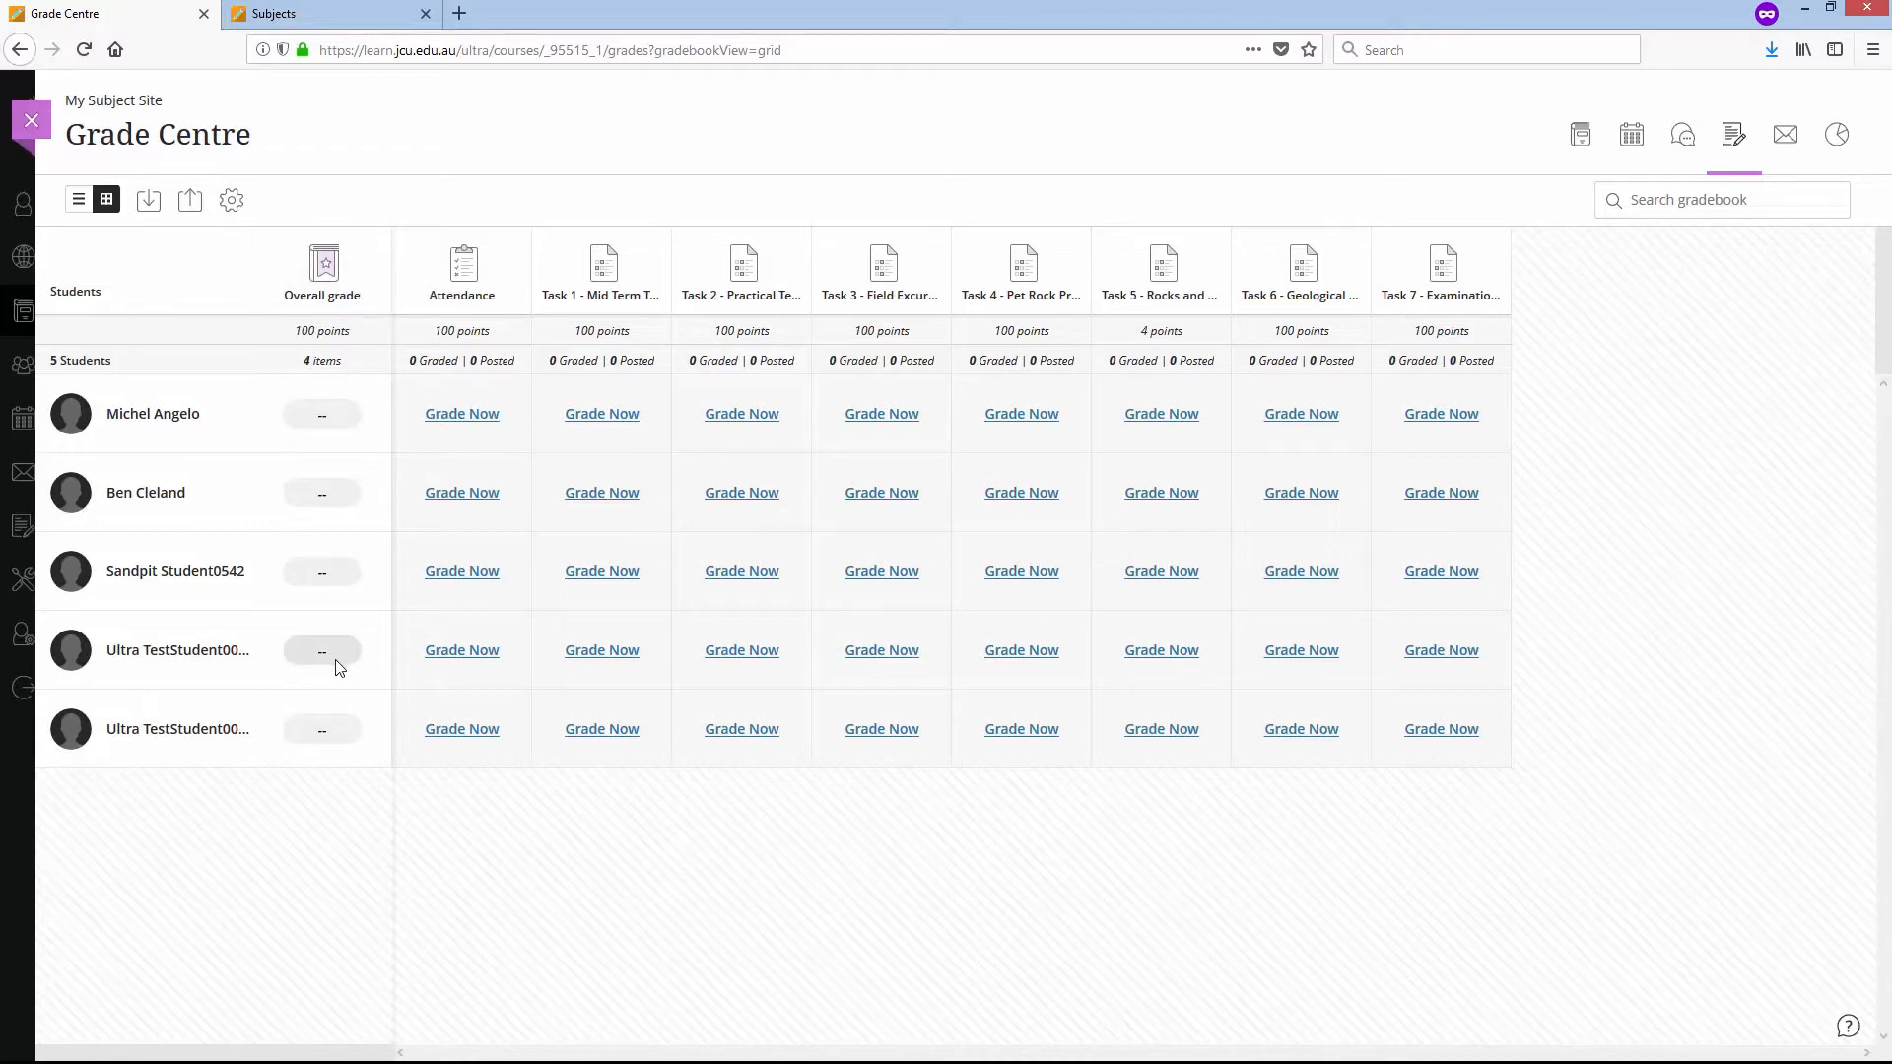
left_click(601, 415)
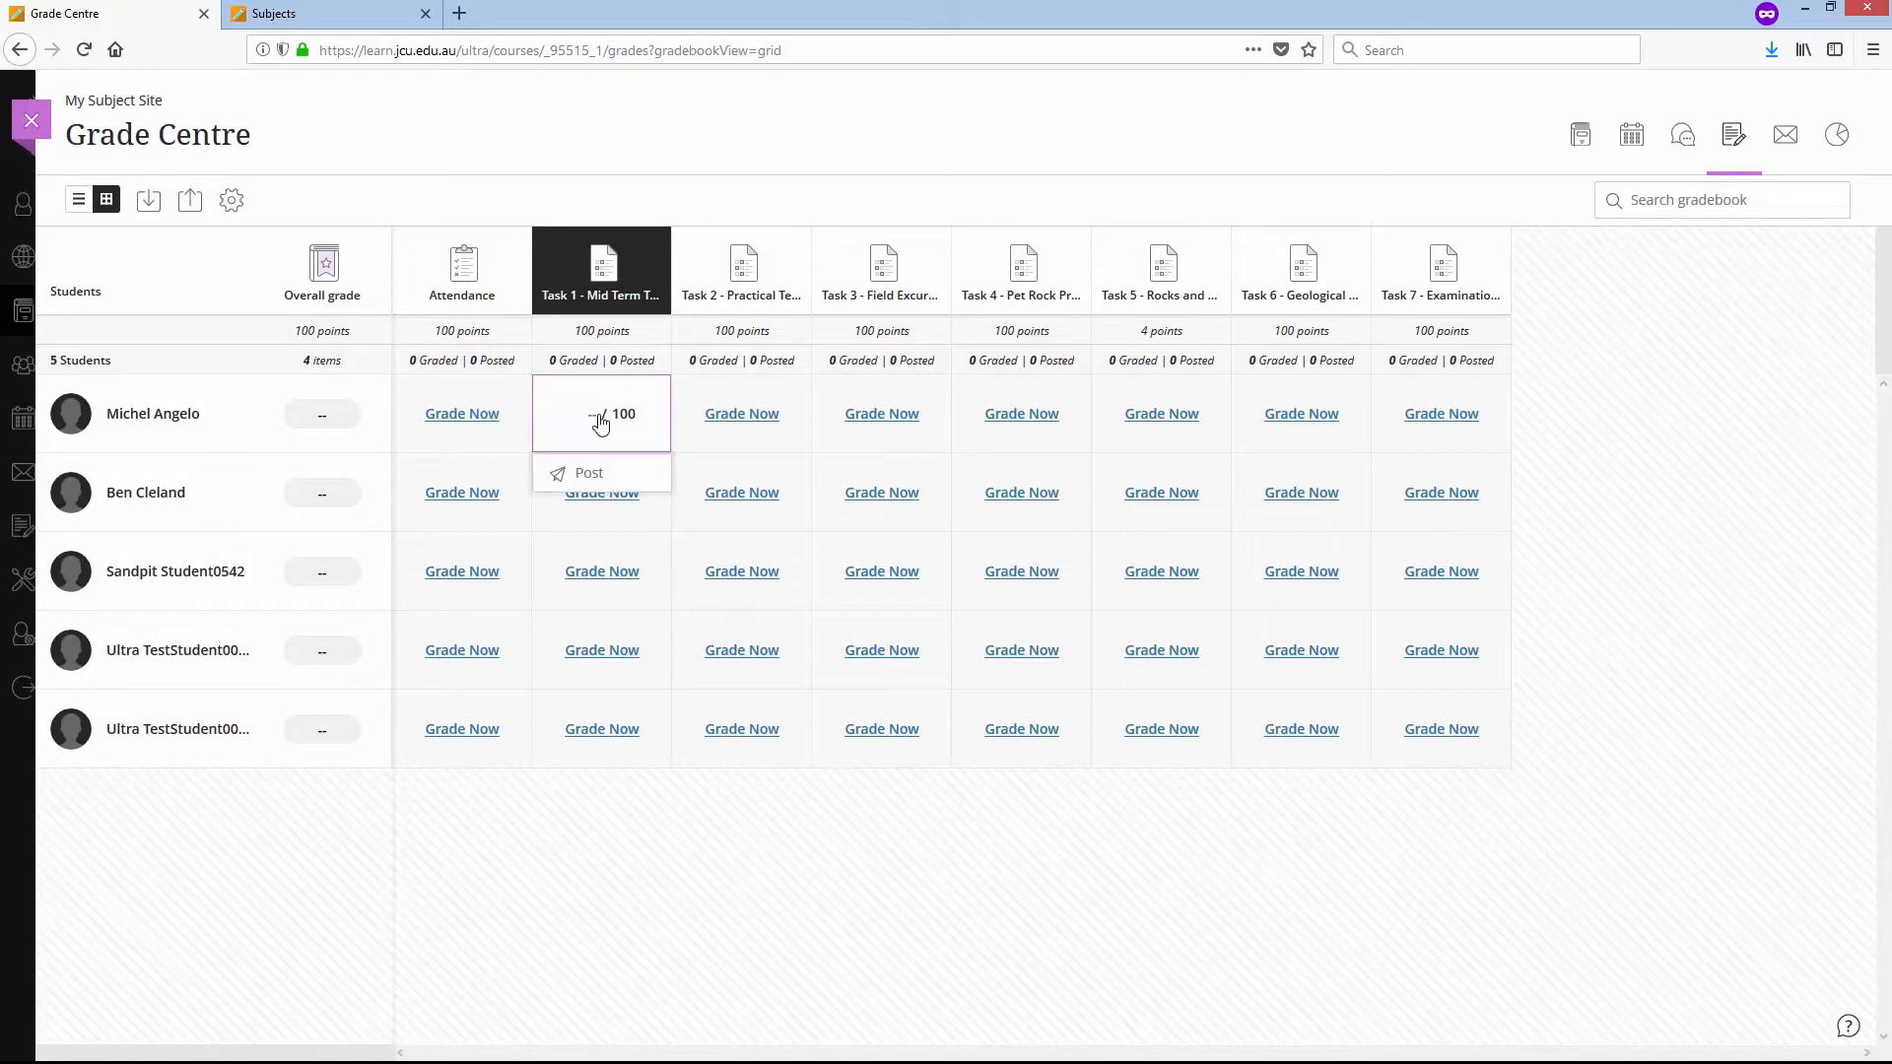
type("56")
left_click(607, 519)
type("67")
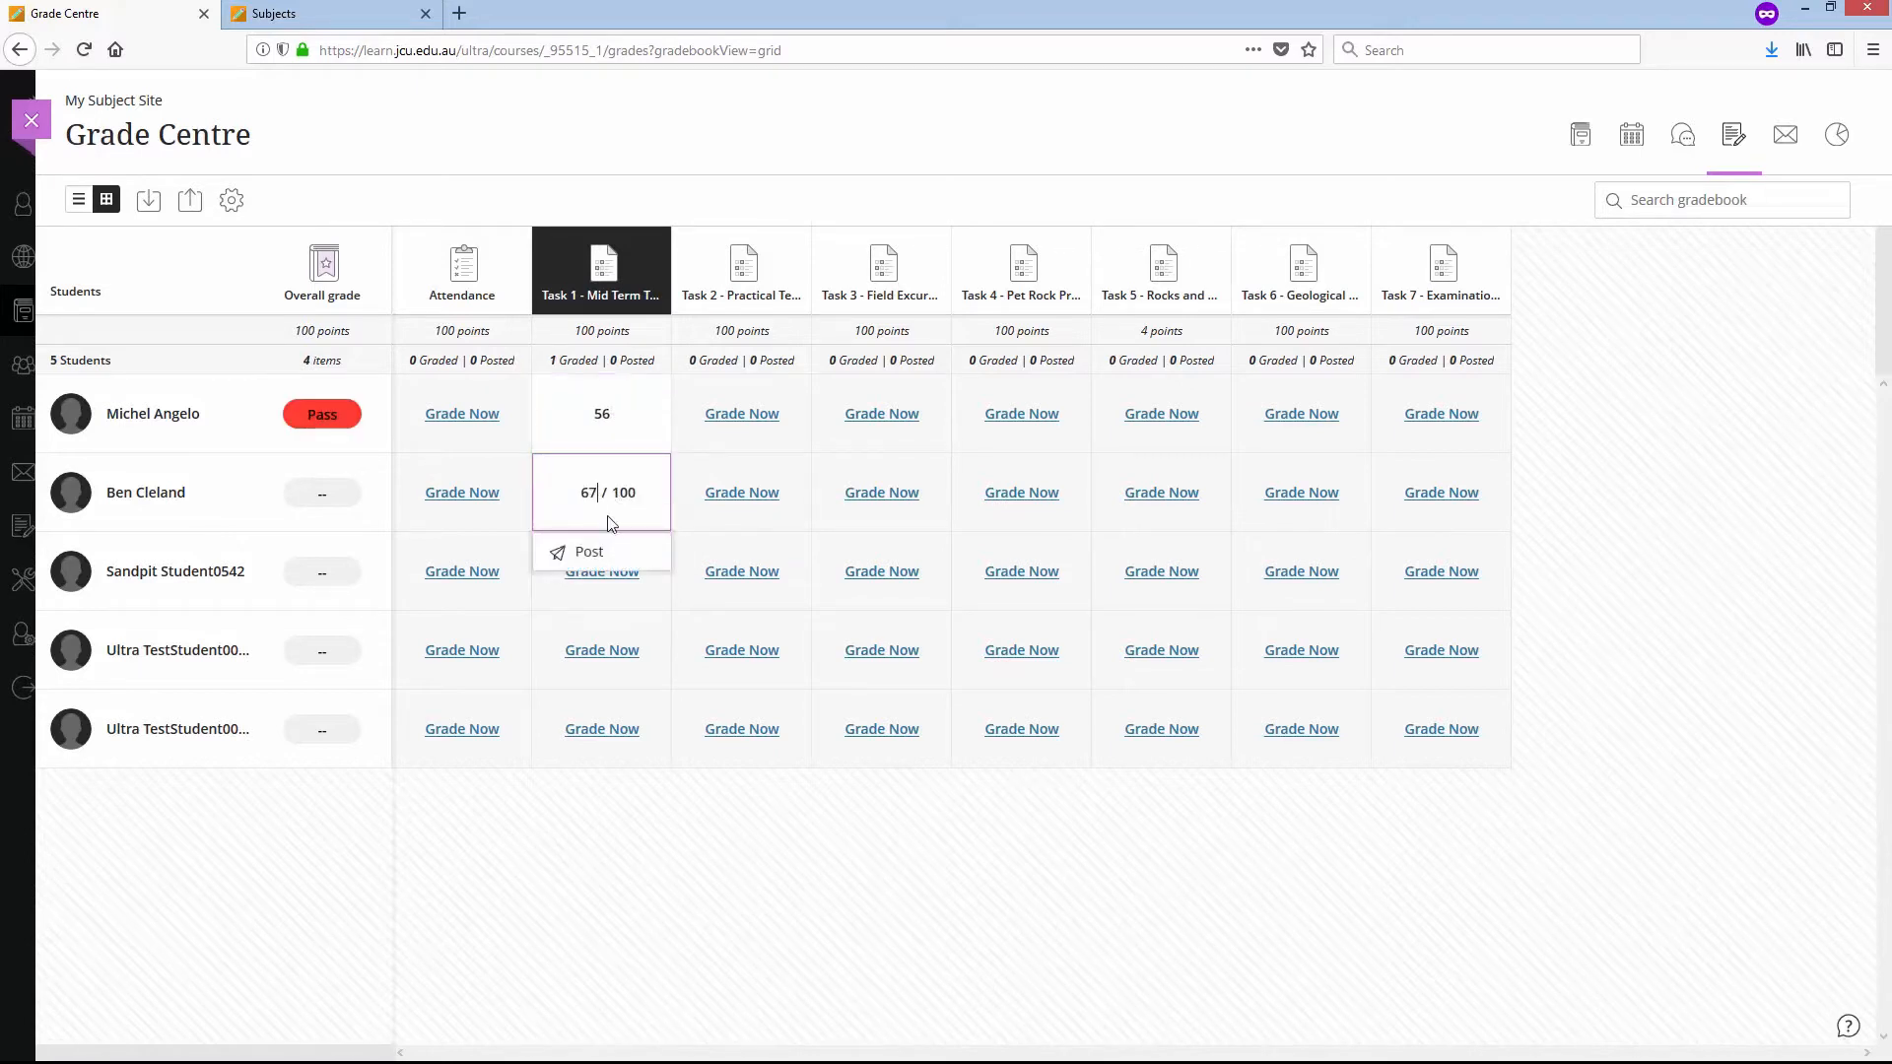
left_click(613, 589)
type("78")
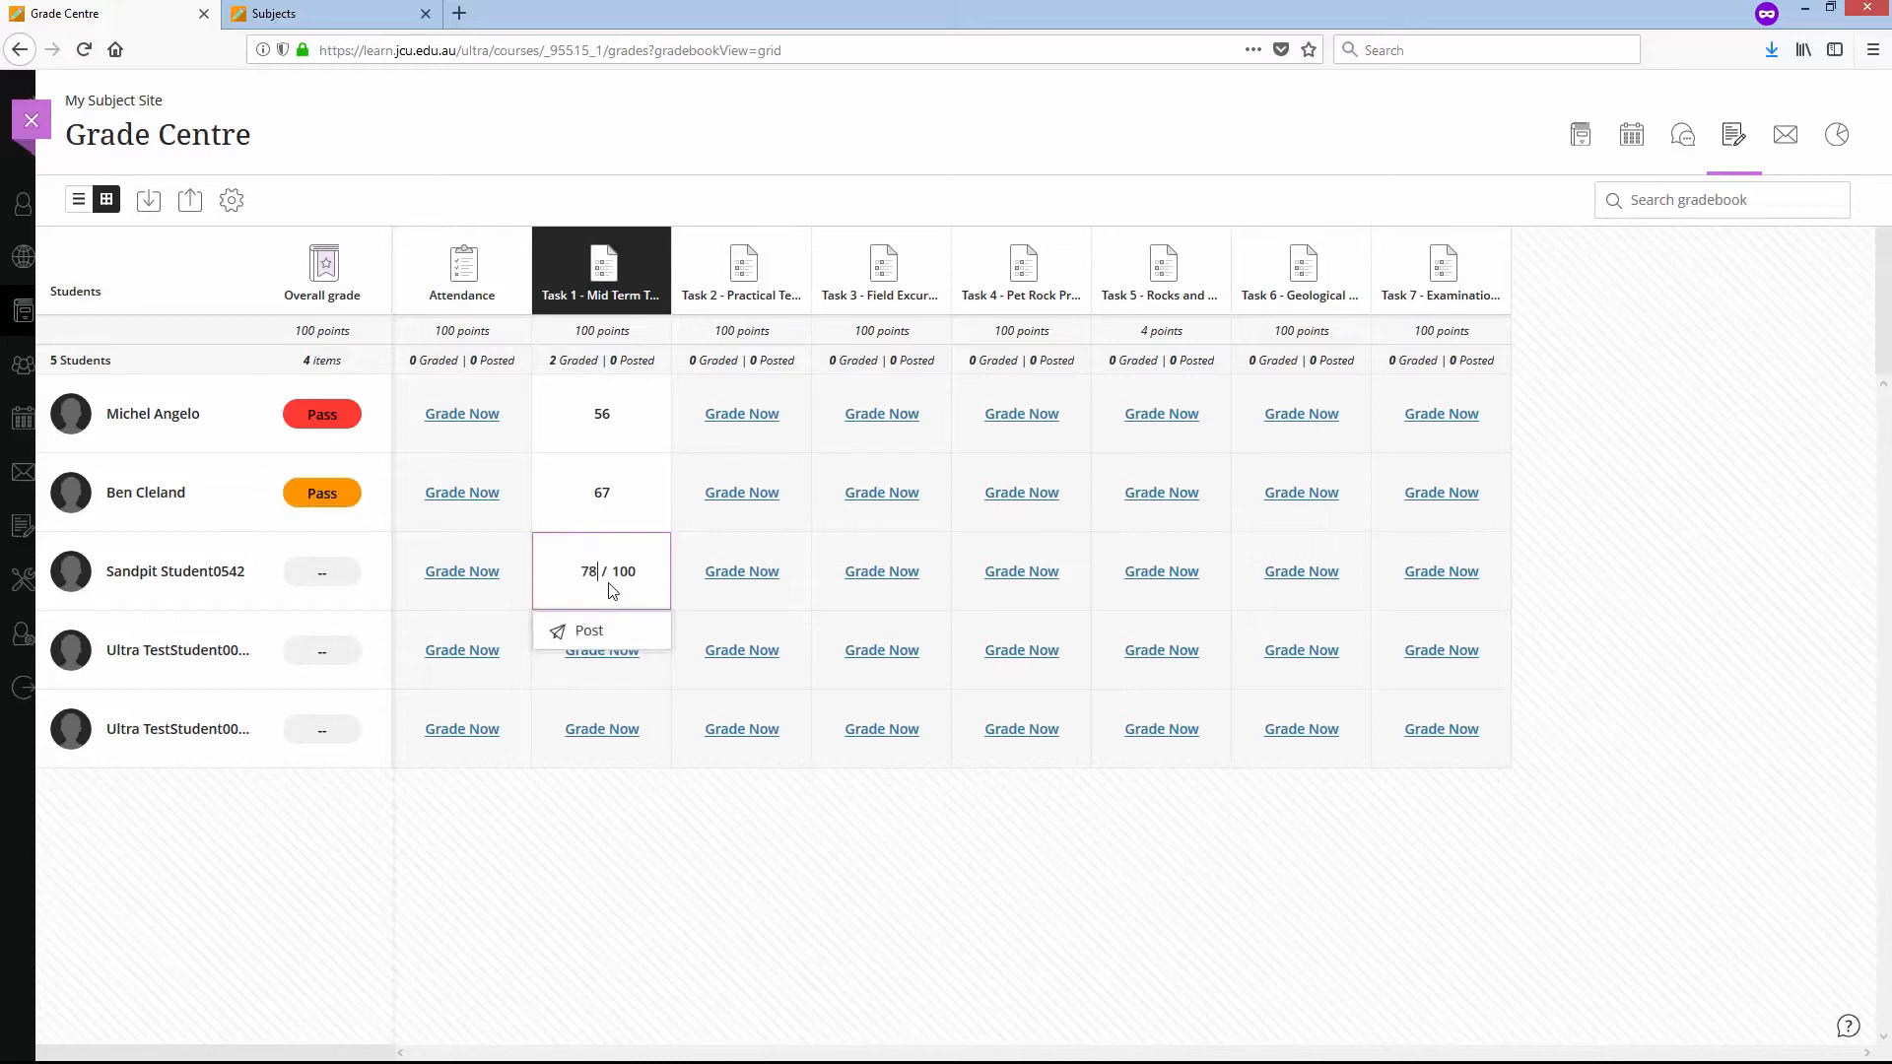
- Enter Task 1 marks of 30 for the fourth student and 78 for the fifth student
left_click(614, 669)
type("30")
key("Return")
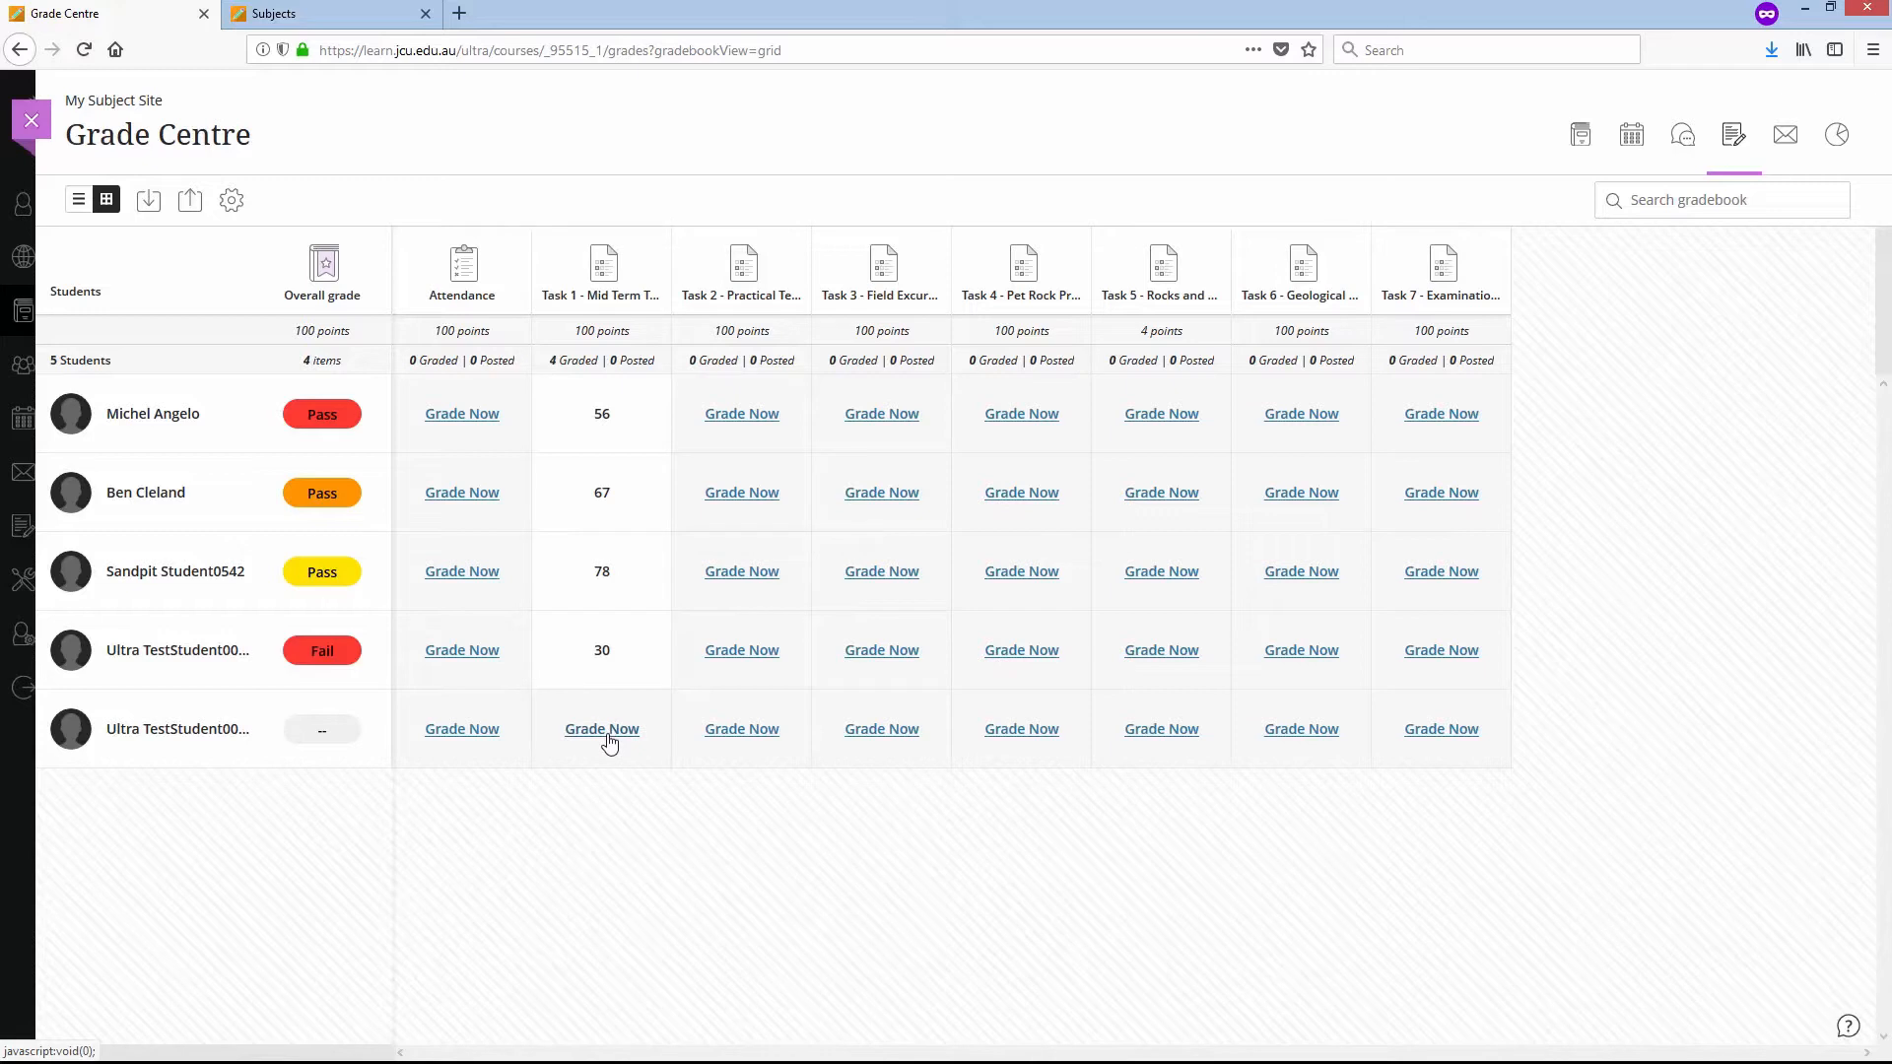
left_click(619, 735)
left_click(619, 735)
type("78")
key("Return")
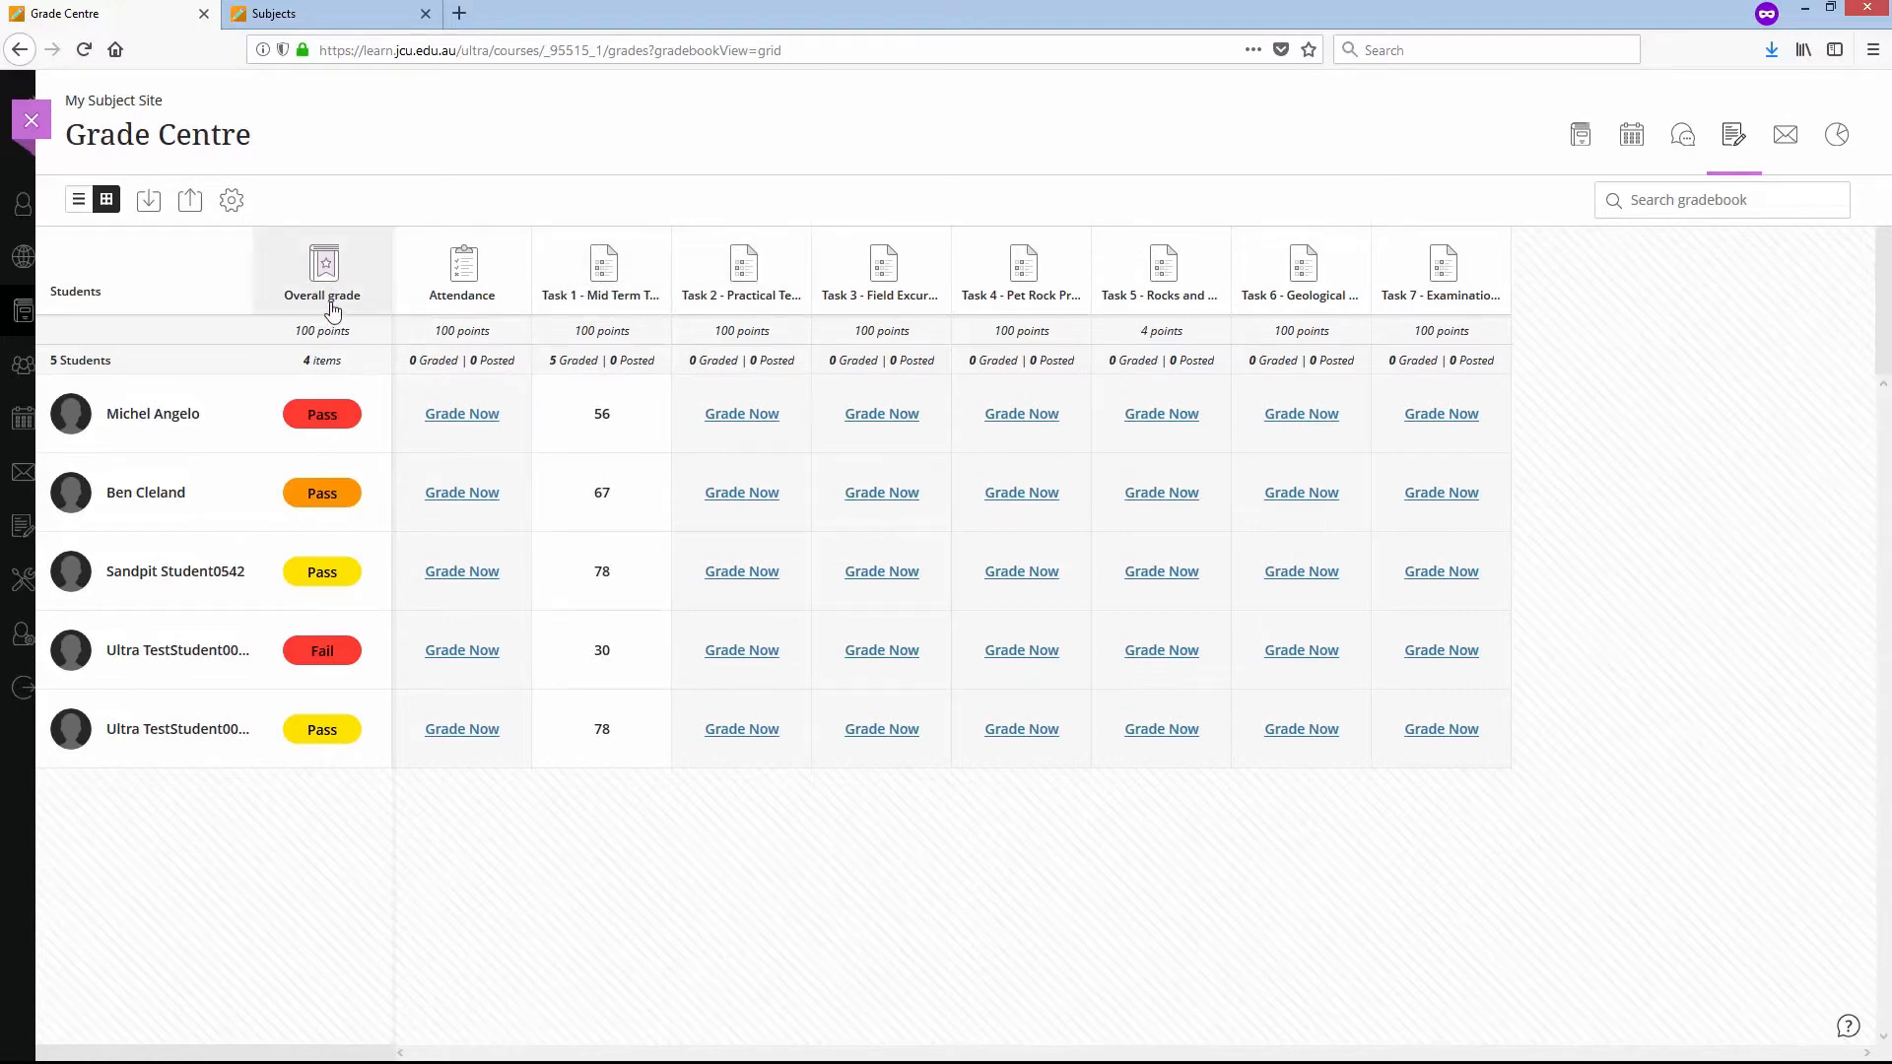
- Enter Task 2 marks of 89, 20, 67, 30 and 56 for the first to fifth students, in that order
left_click(761, 418)
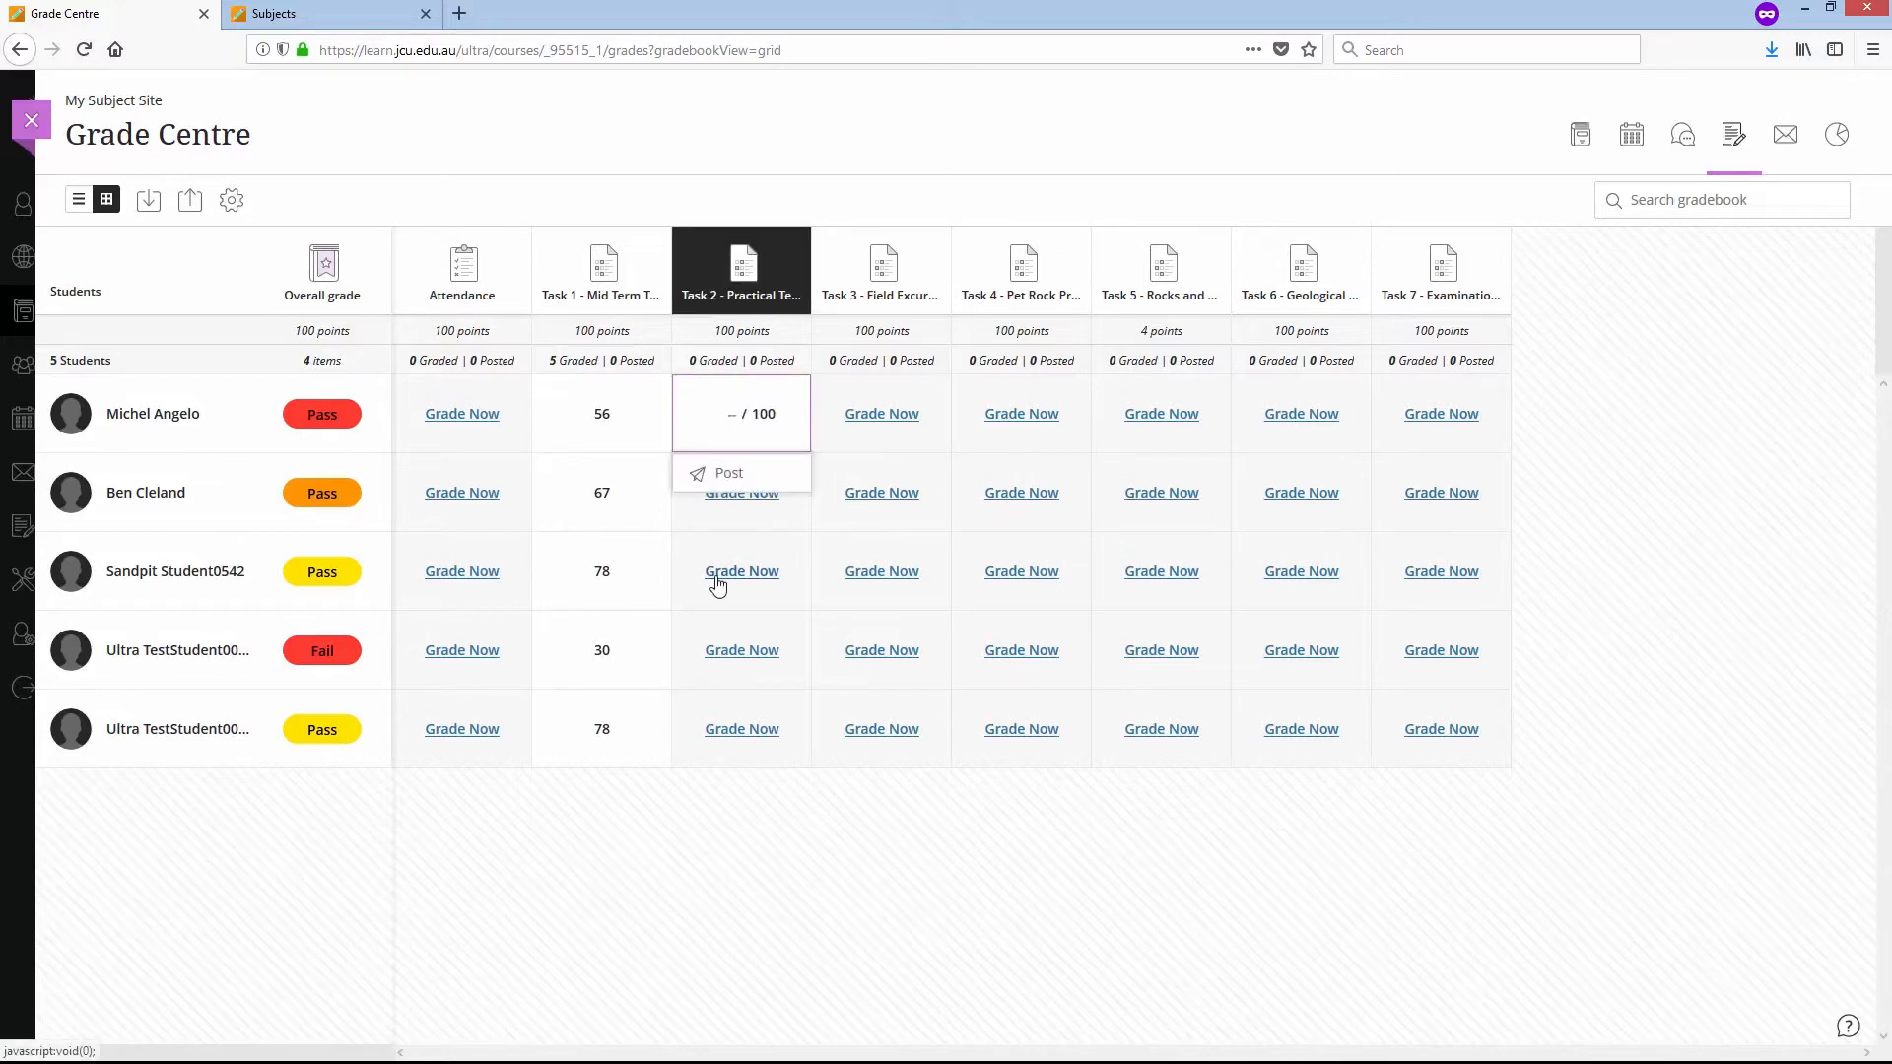
type("89")
left_click(771, 511)
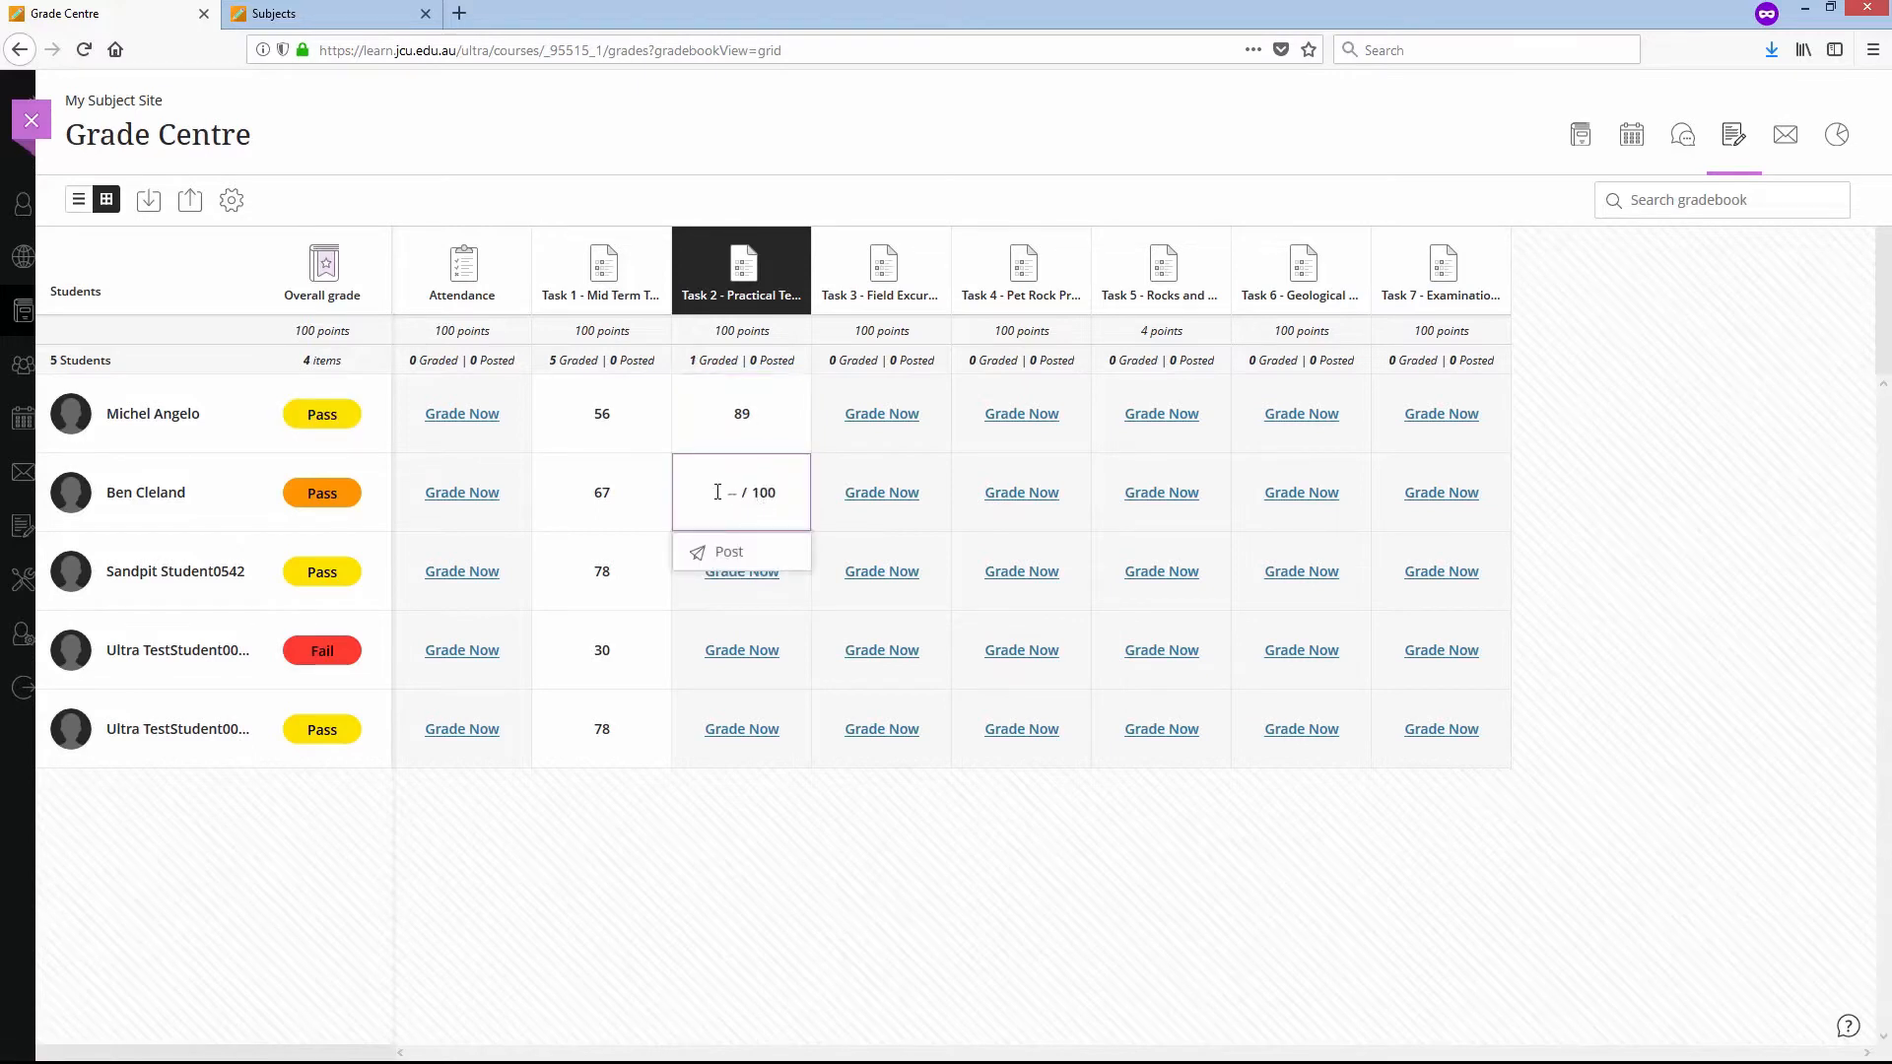
type("20")
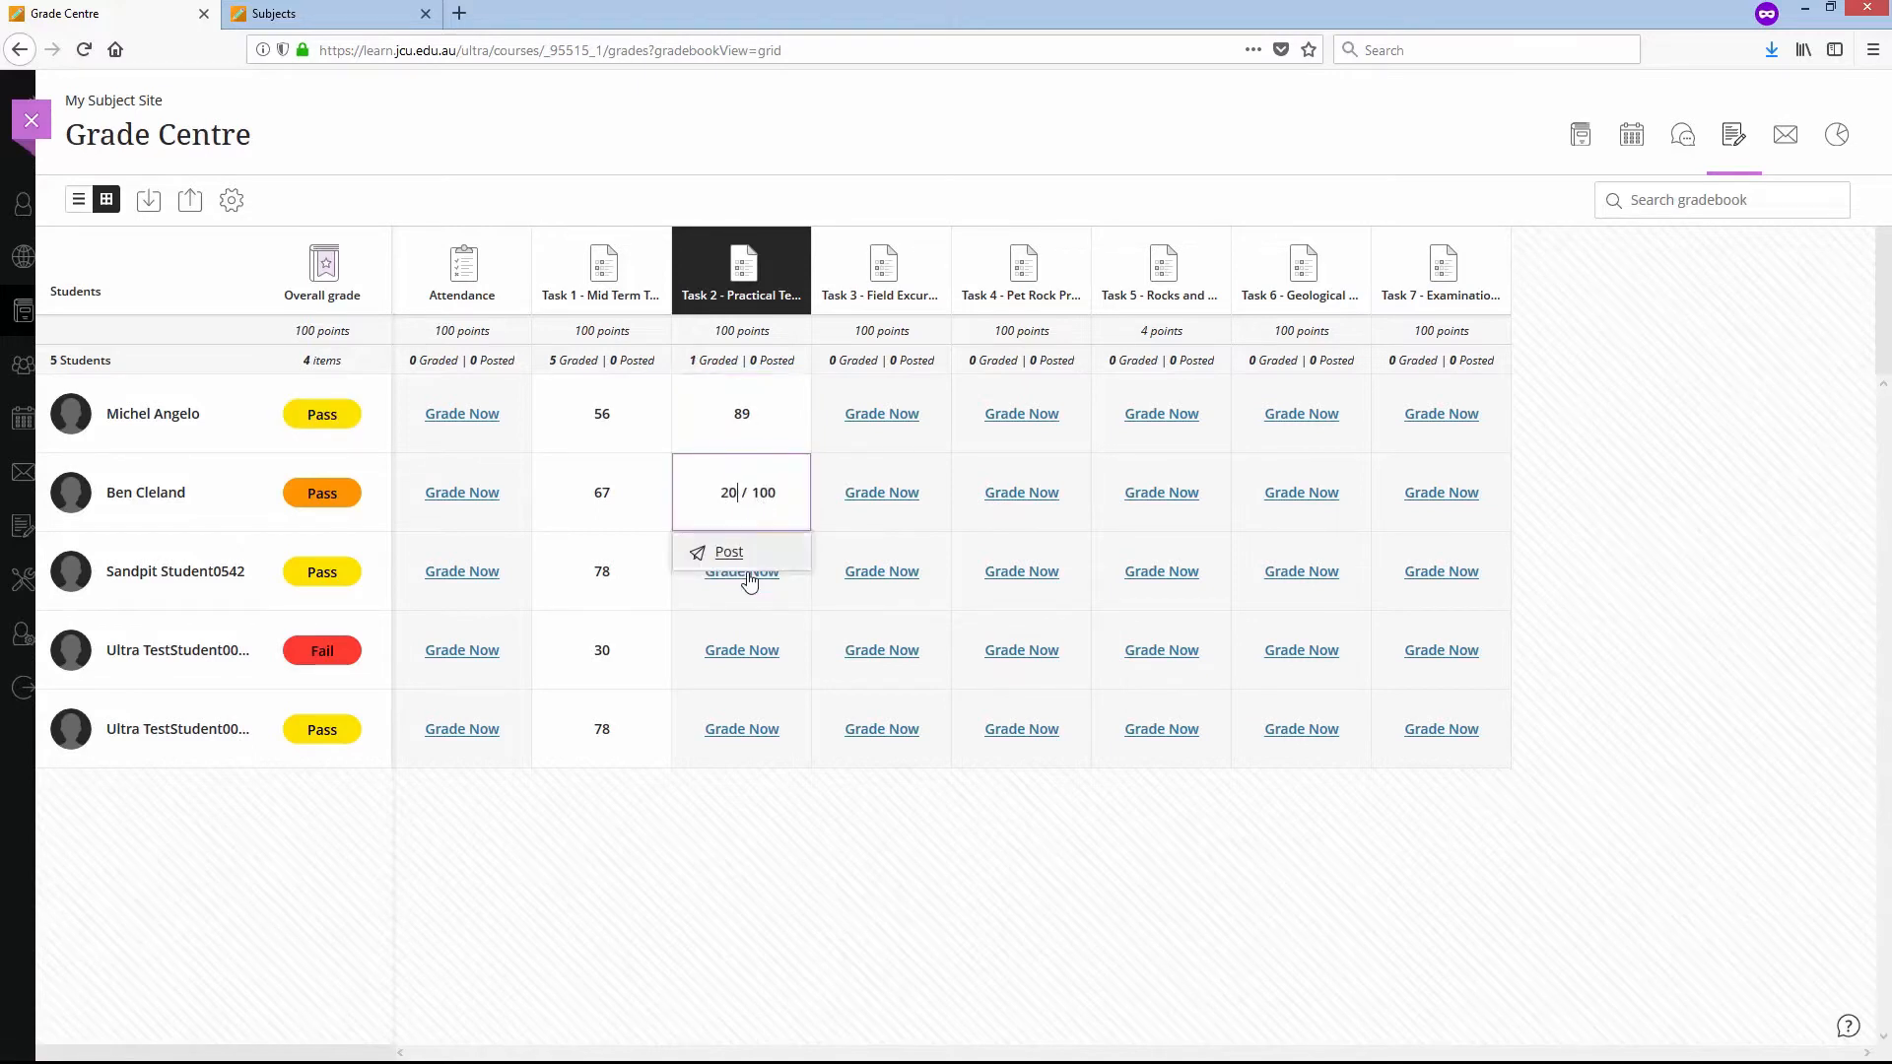
left_click(685, 592)
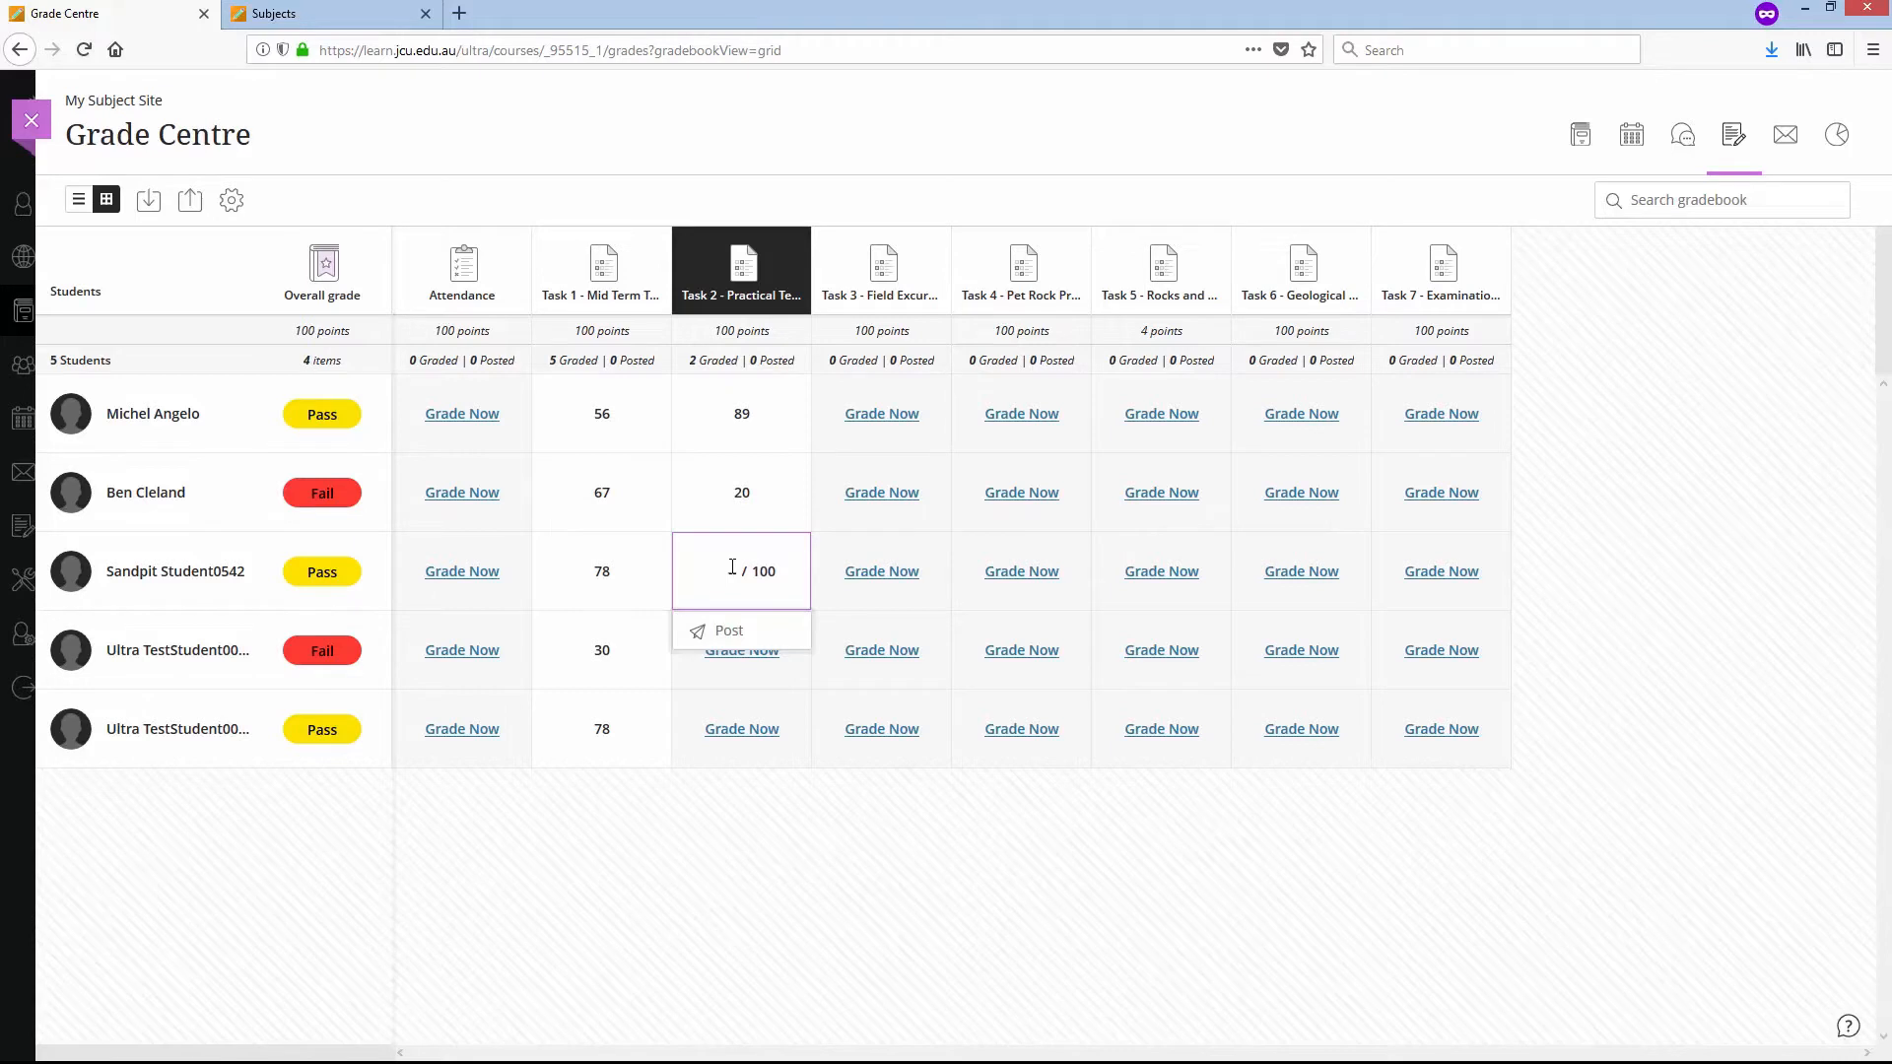
left_click(759, 662)
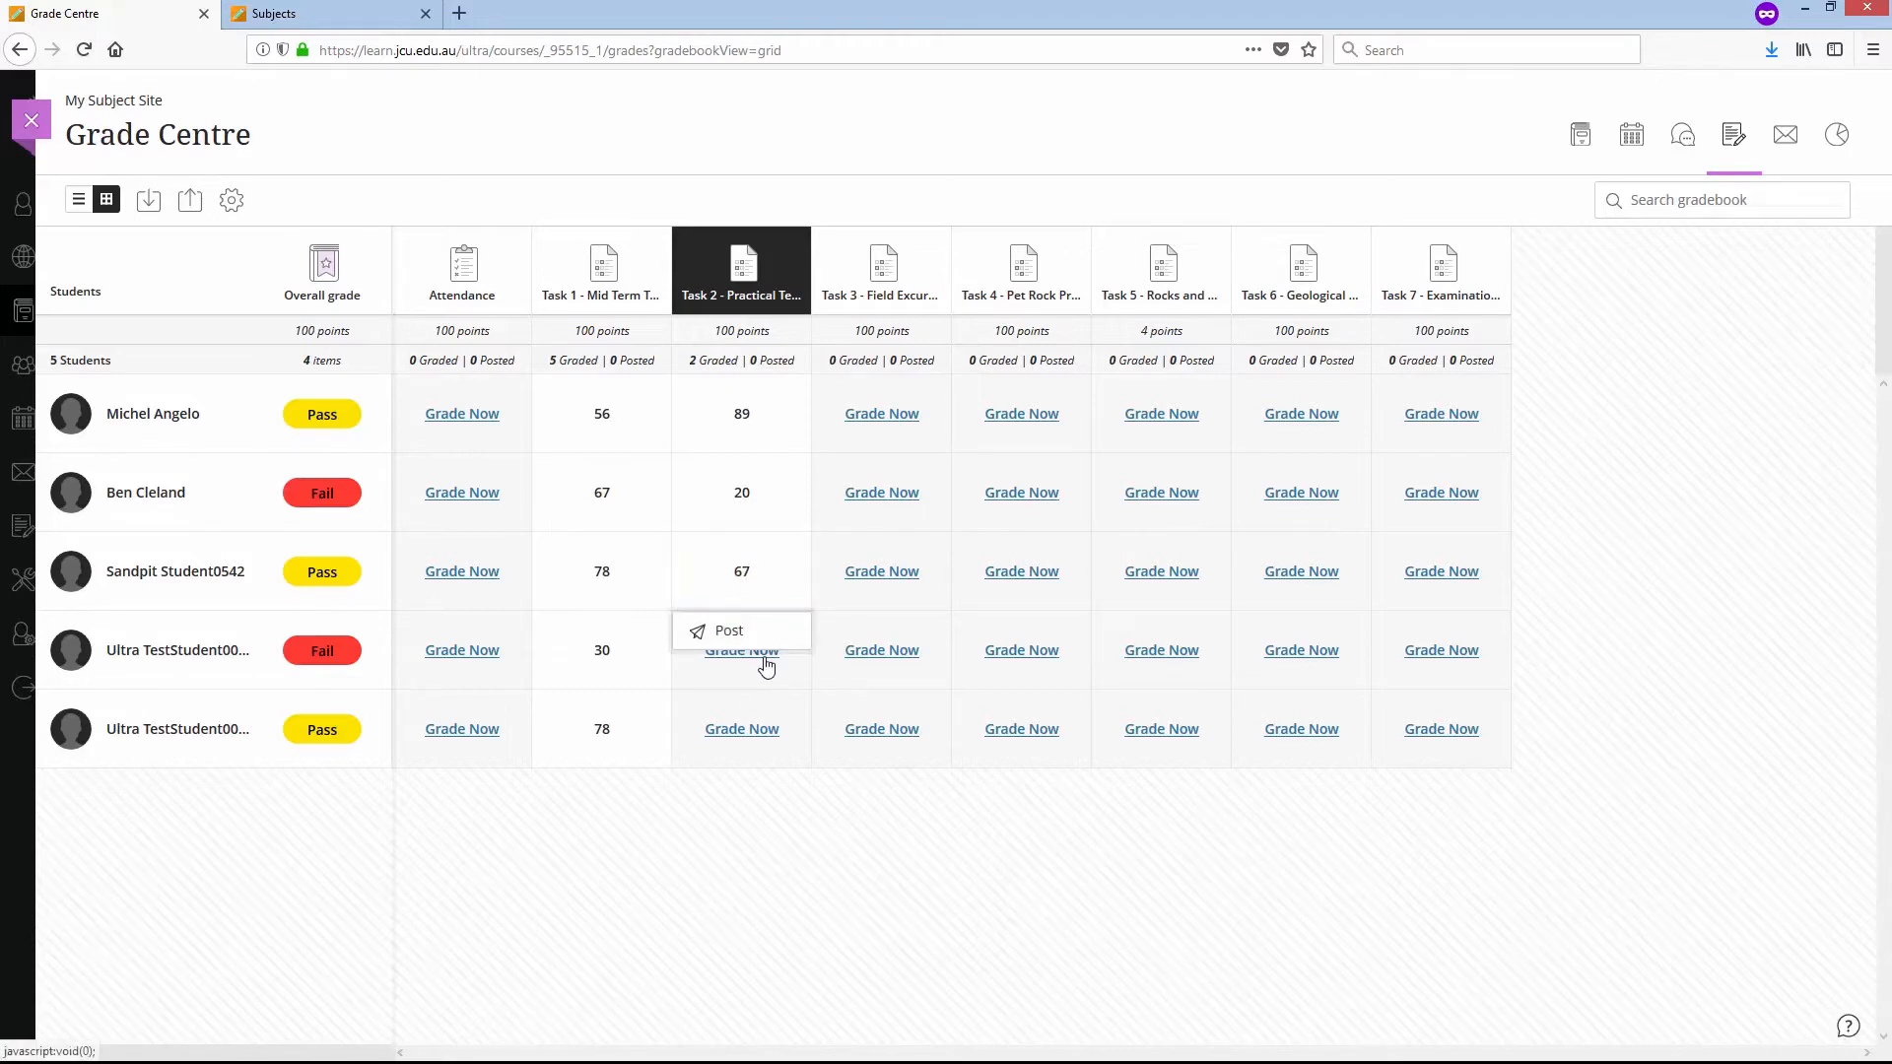
type("30")
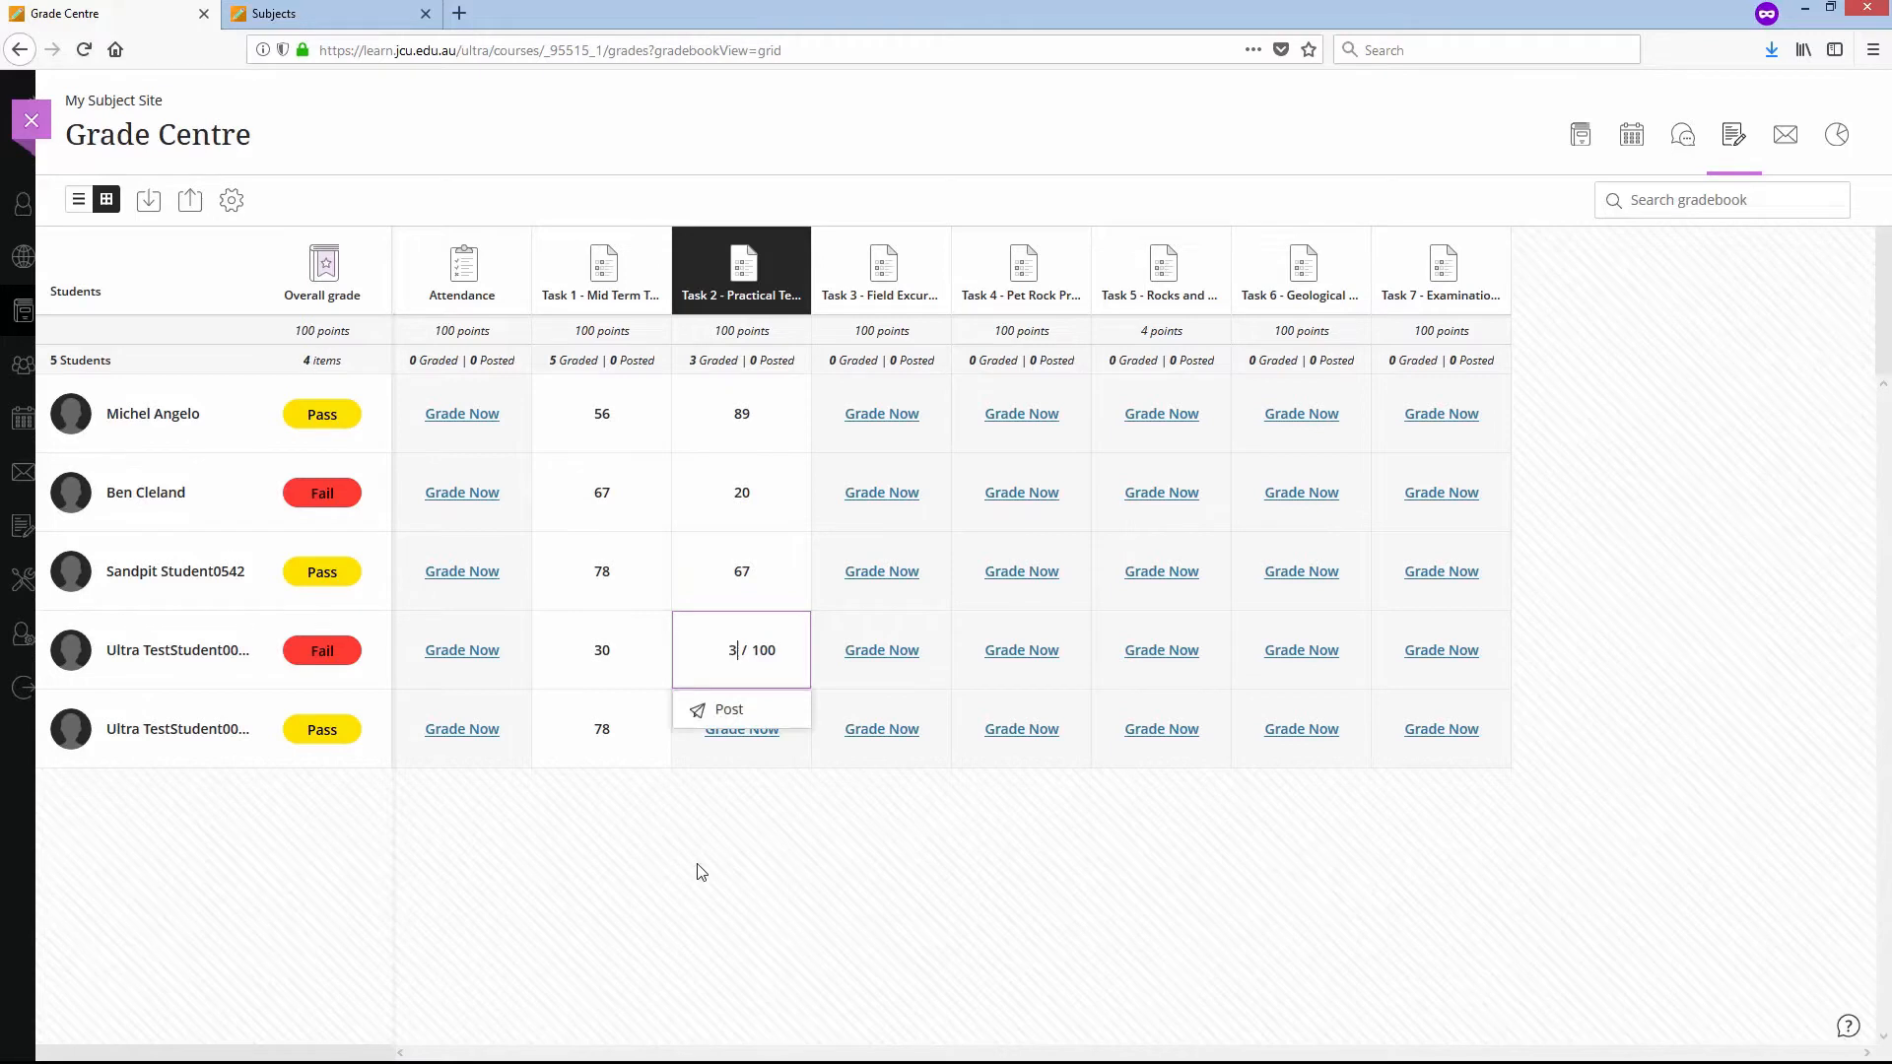
left_click(724, 757)
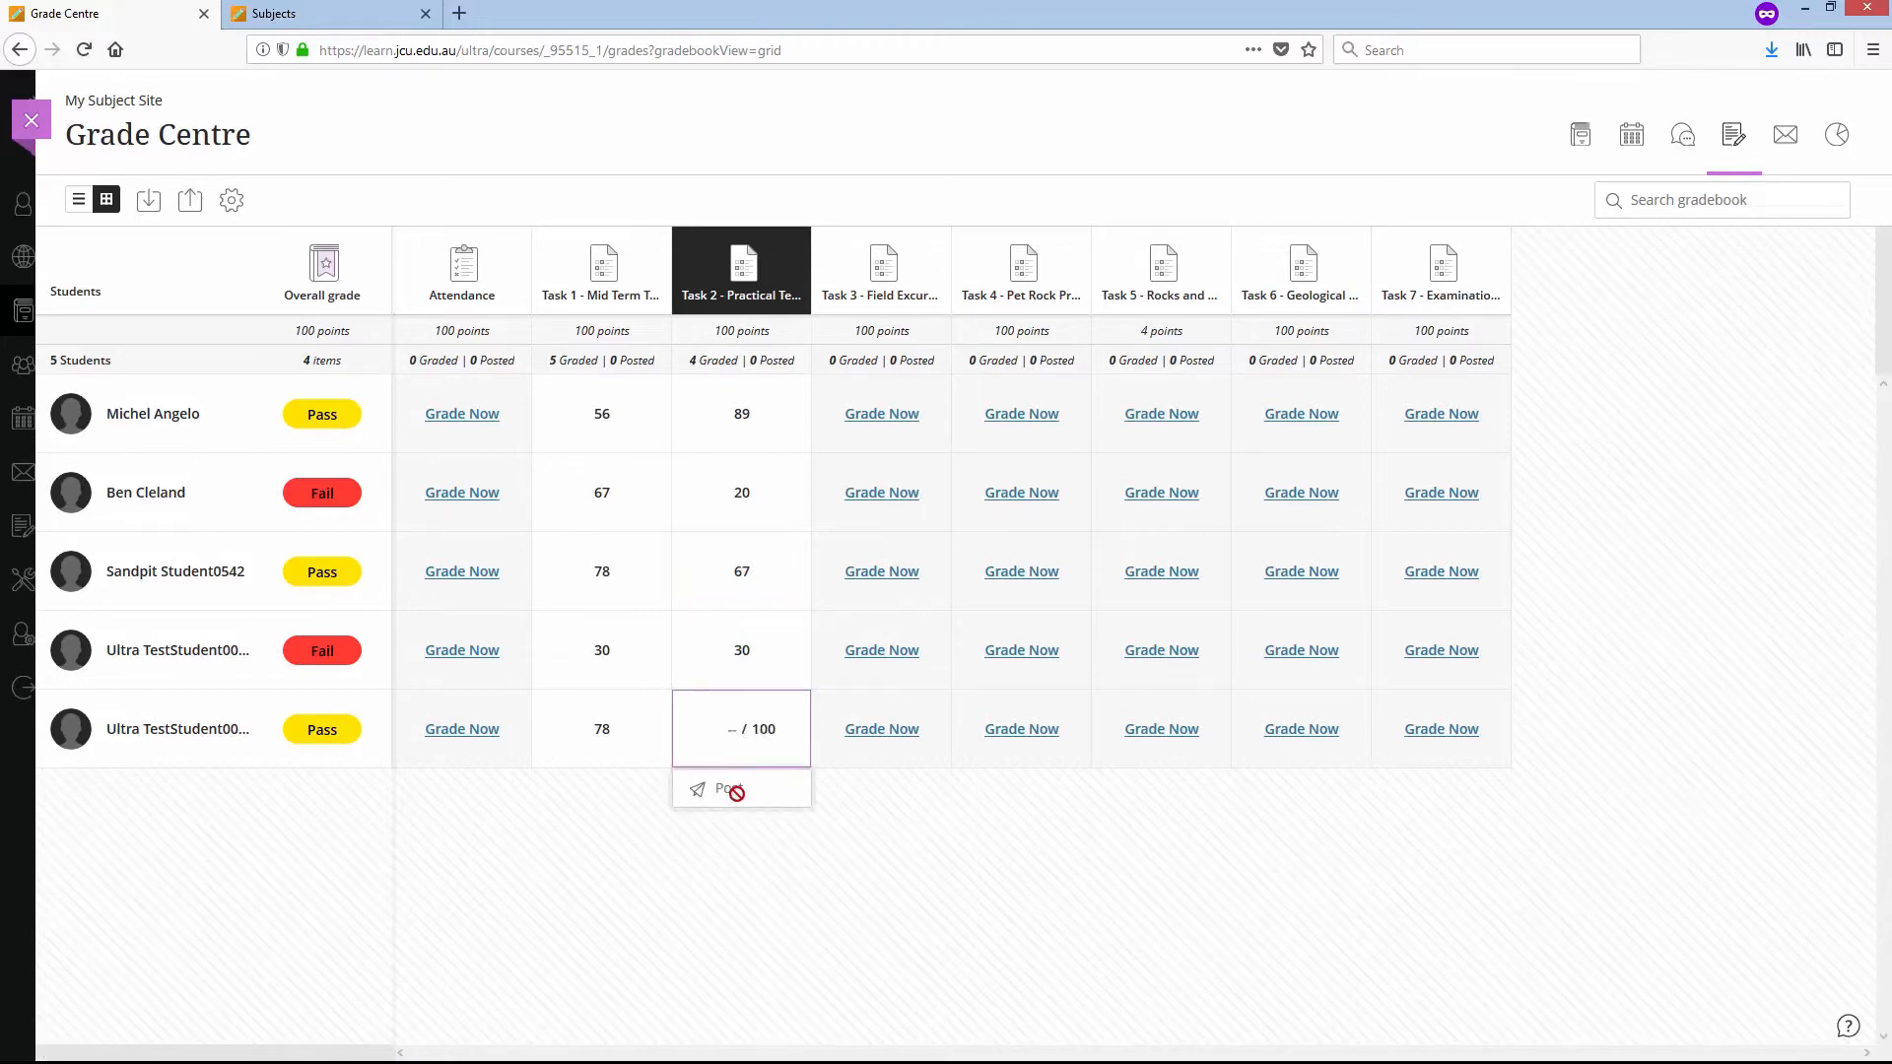
type("56")
left_click(743, 891)
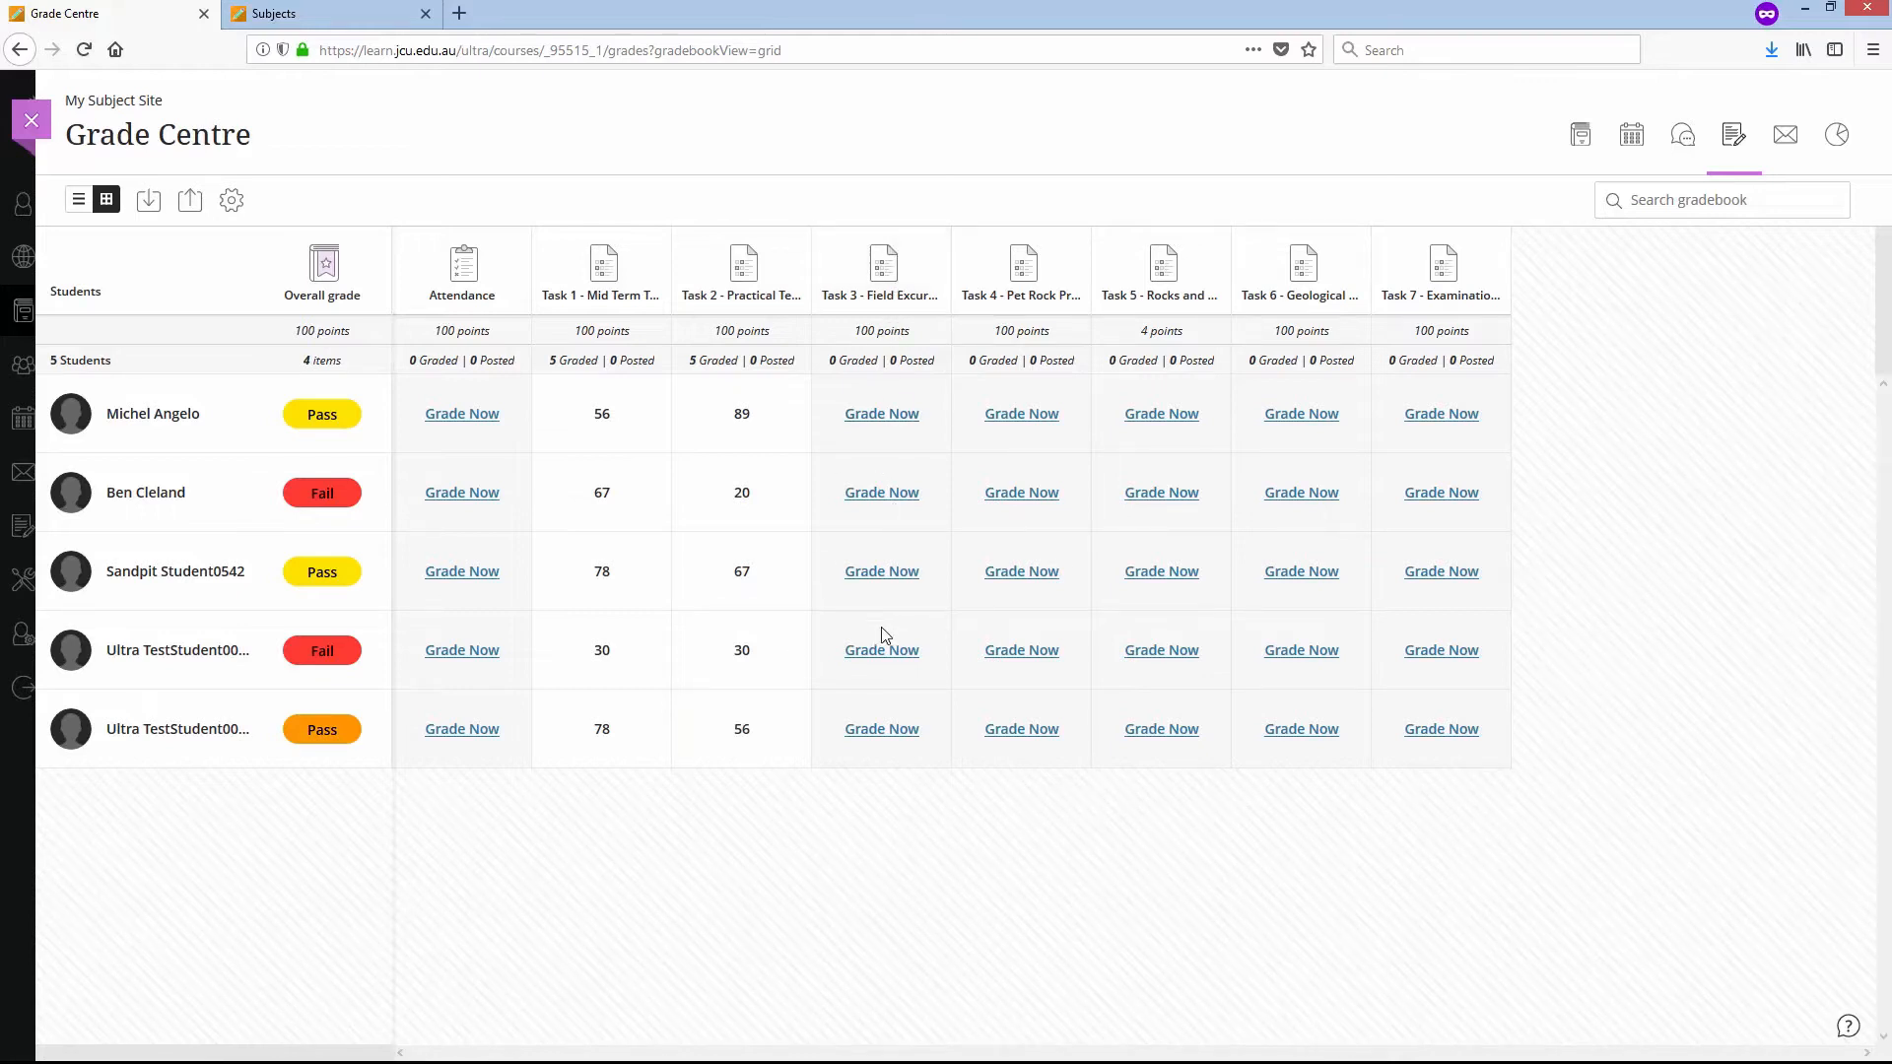
- Enter a Task 3 mark of 100 for the fifth student and replace it with 0
left_click(883, 730)
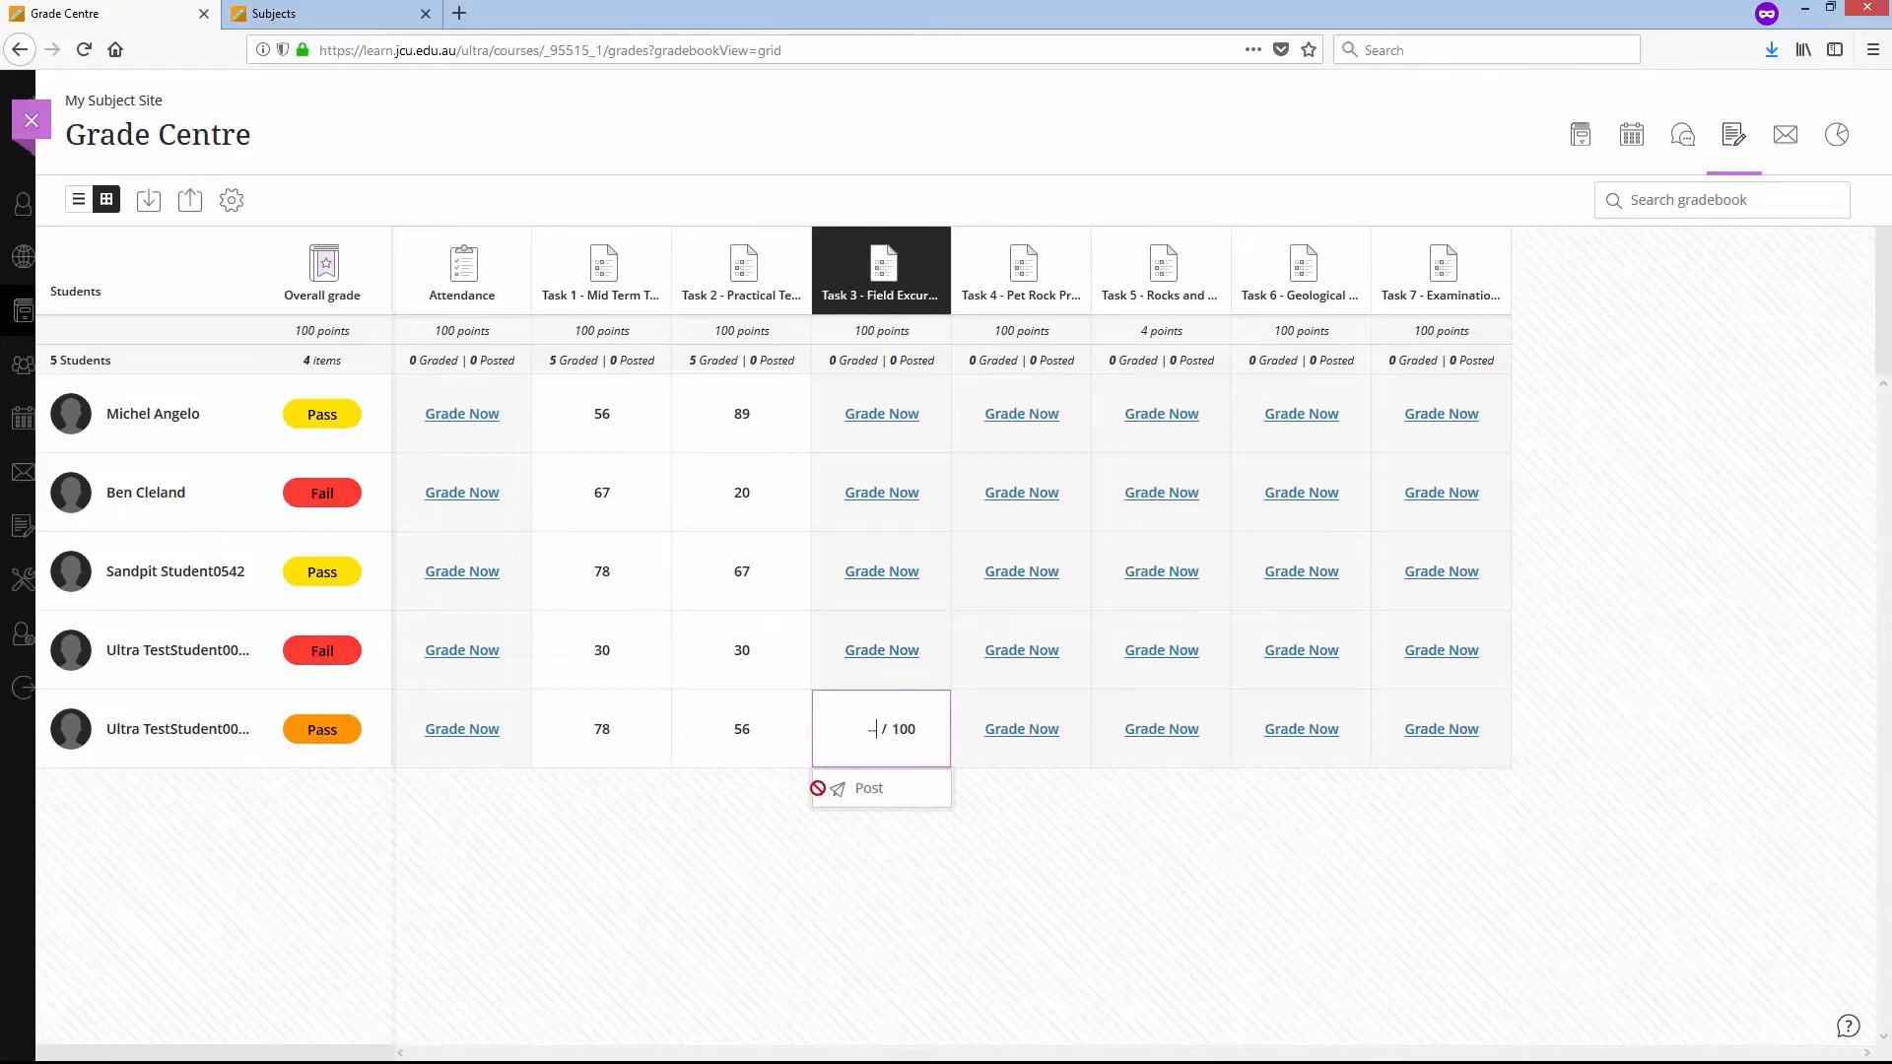
type("100")
left_click(876, 850)
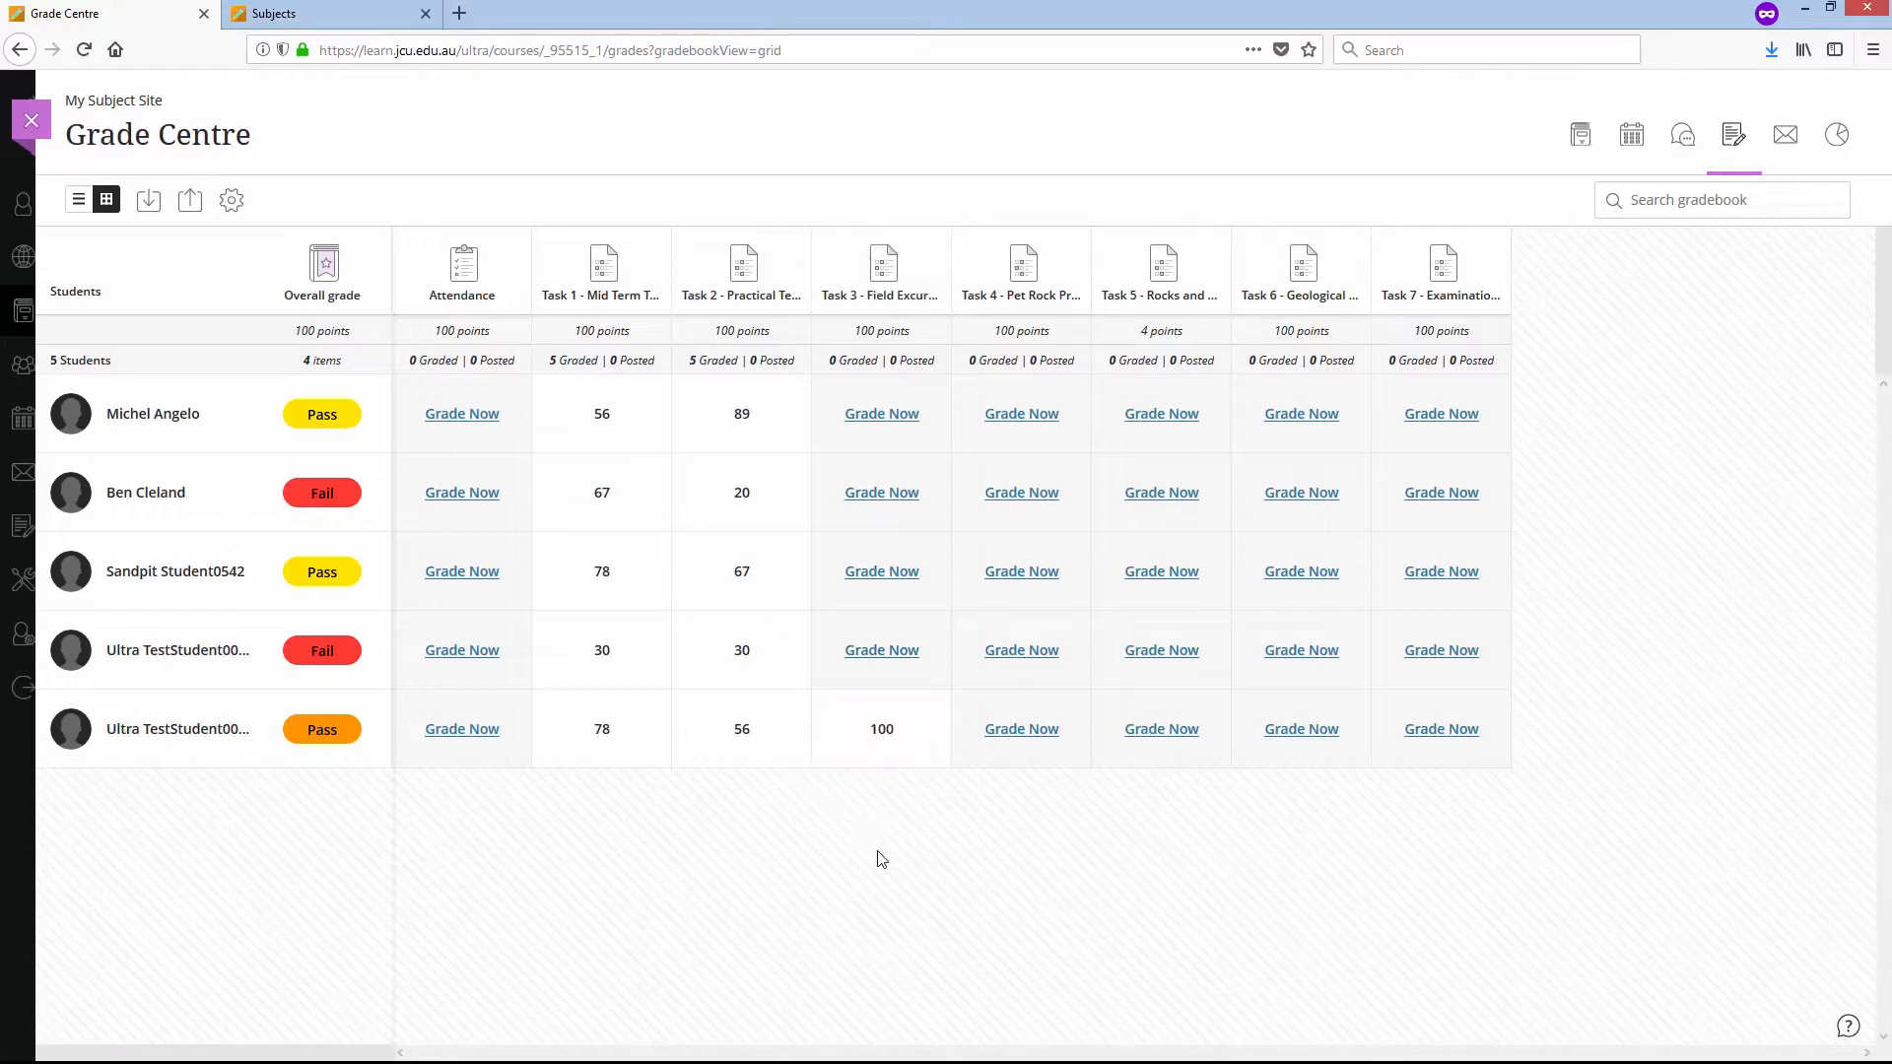
left_click(883, 734)
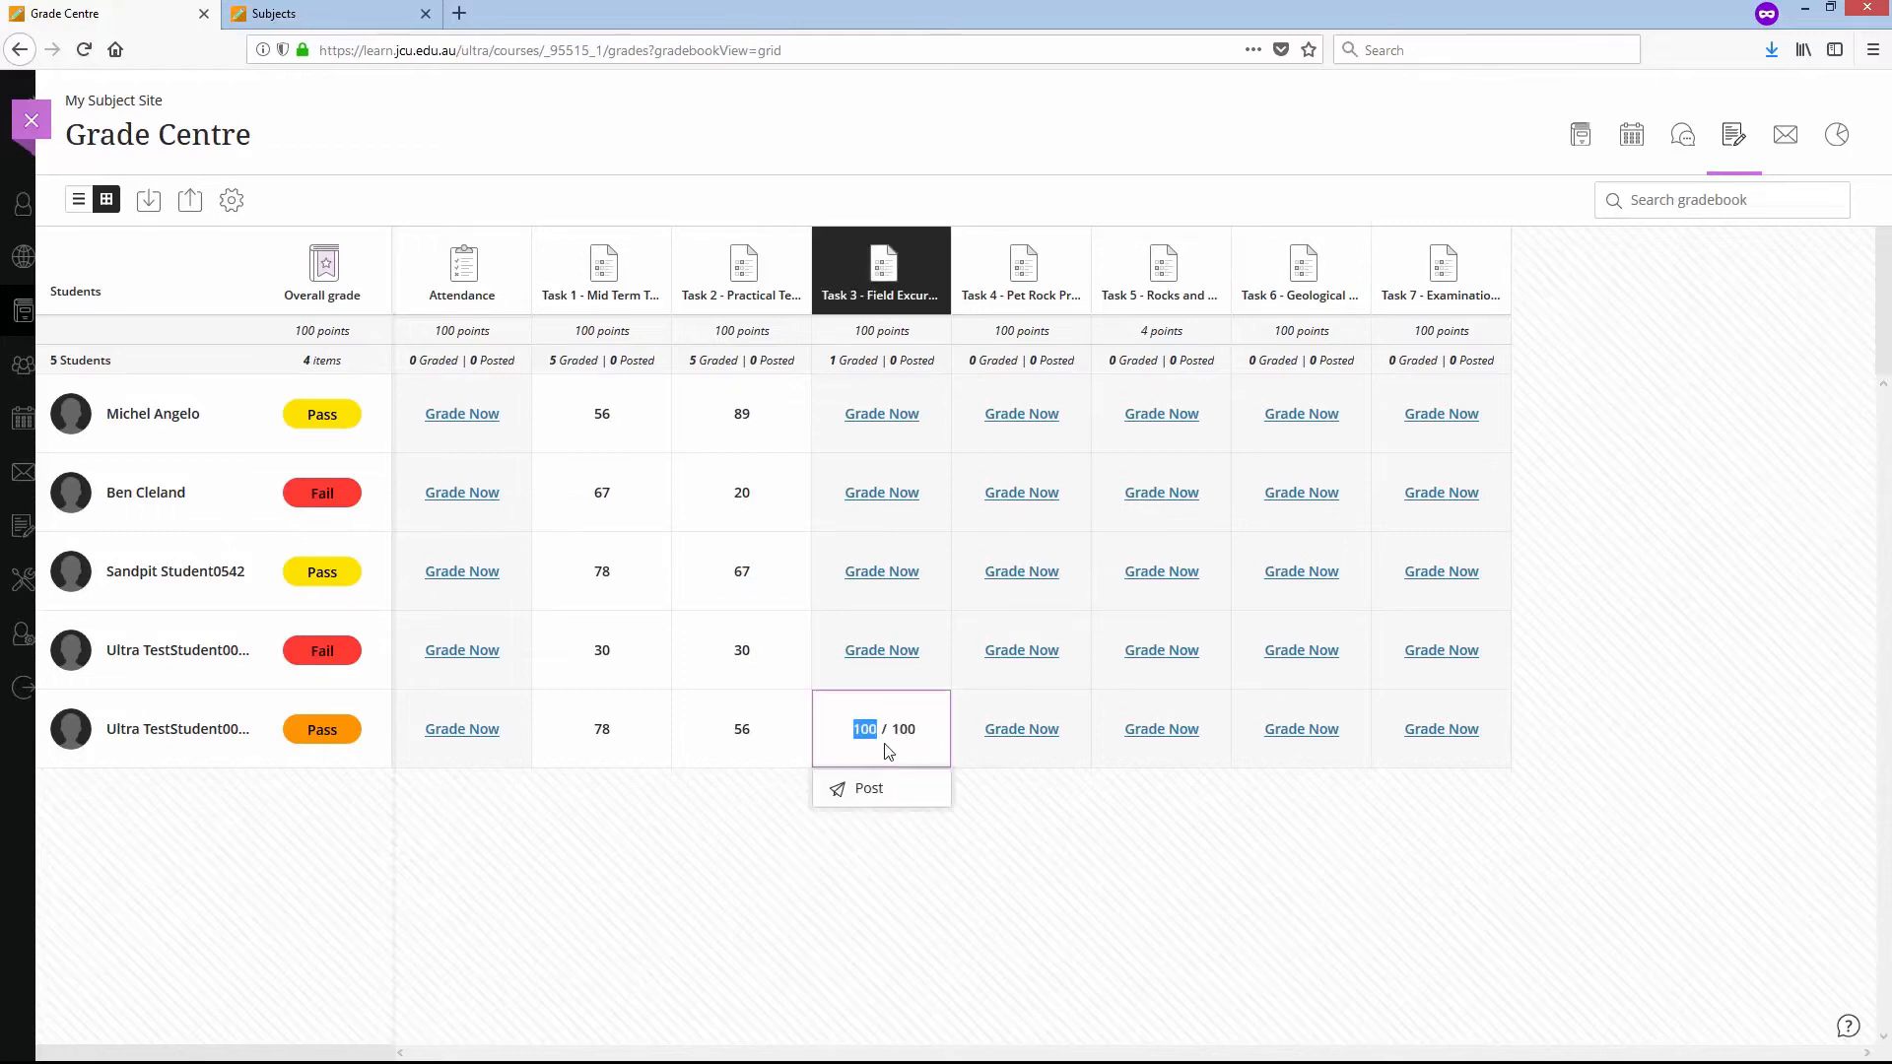
type("0")
left_click(899, 865)
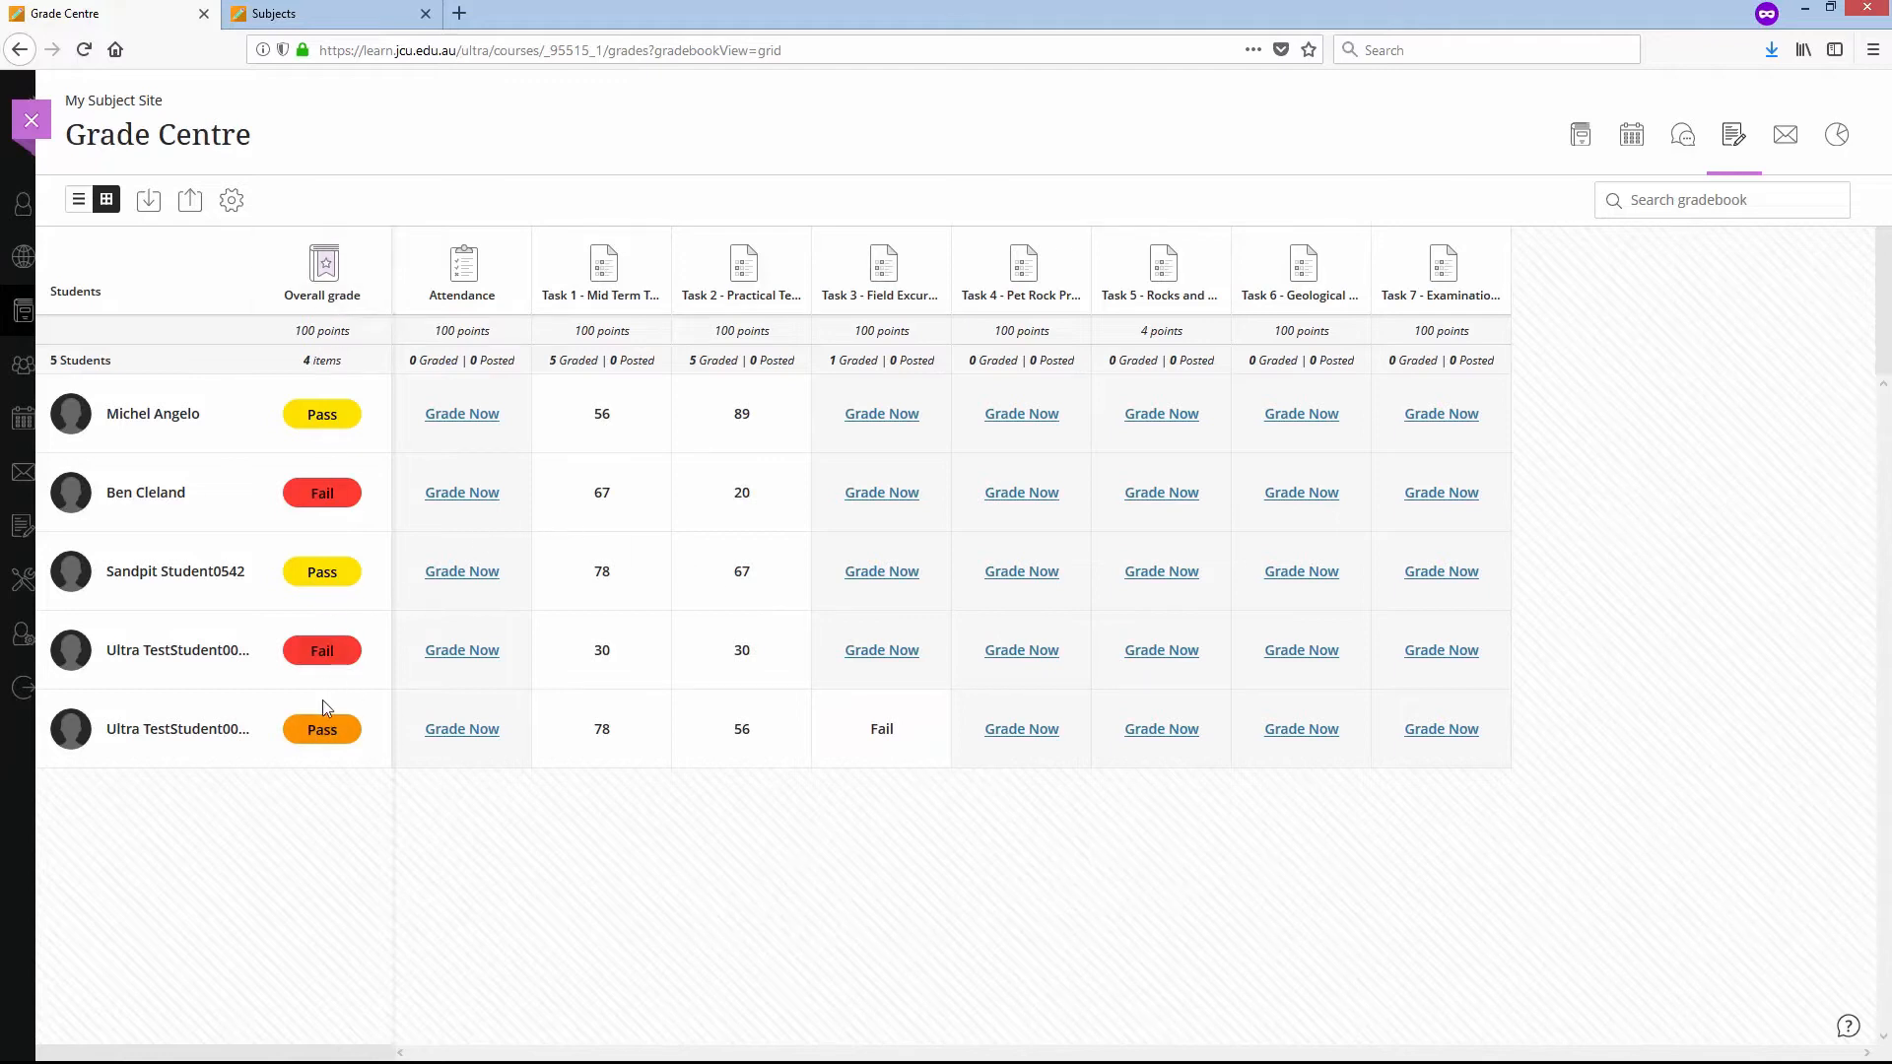
- Check the score behind the fifth student's overall grade and override it with 0
left_click(323, 730)
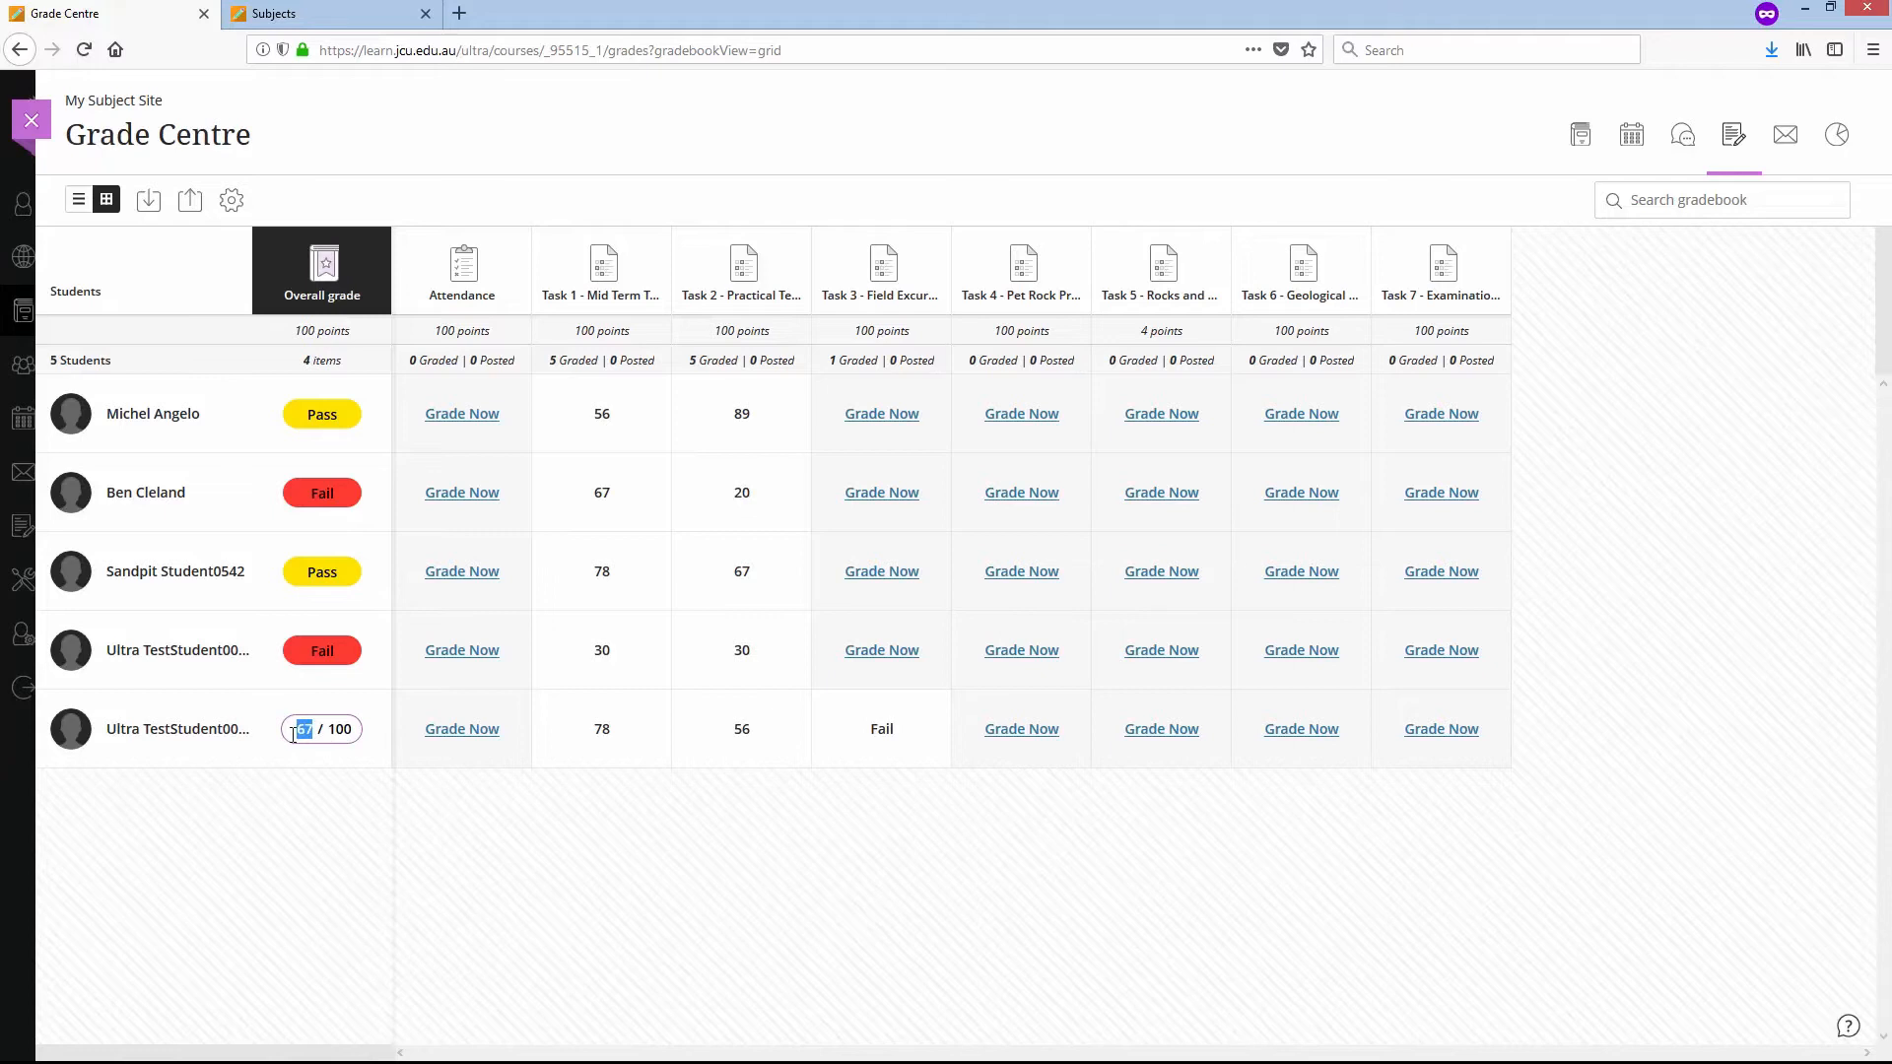
left_click(325, 802)
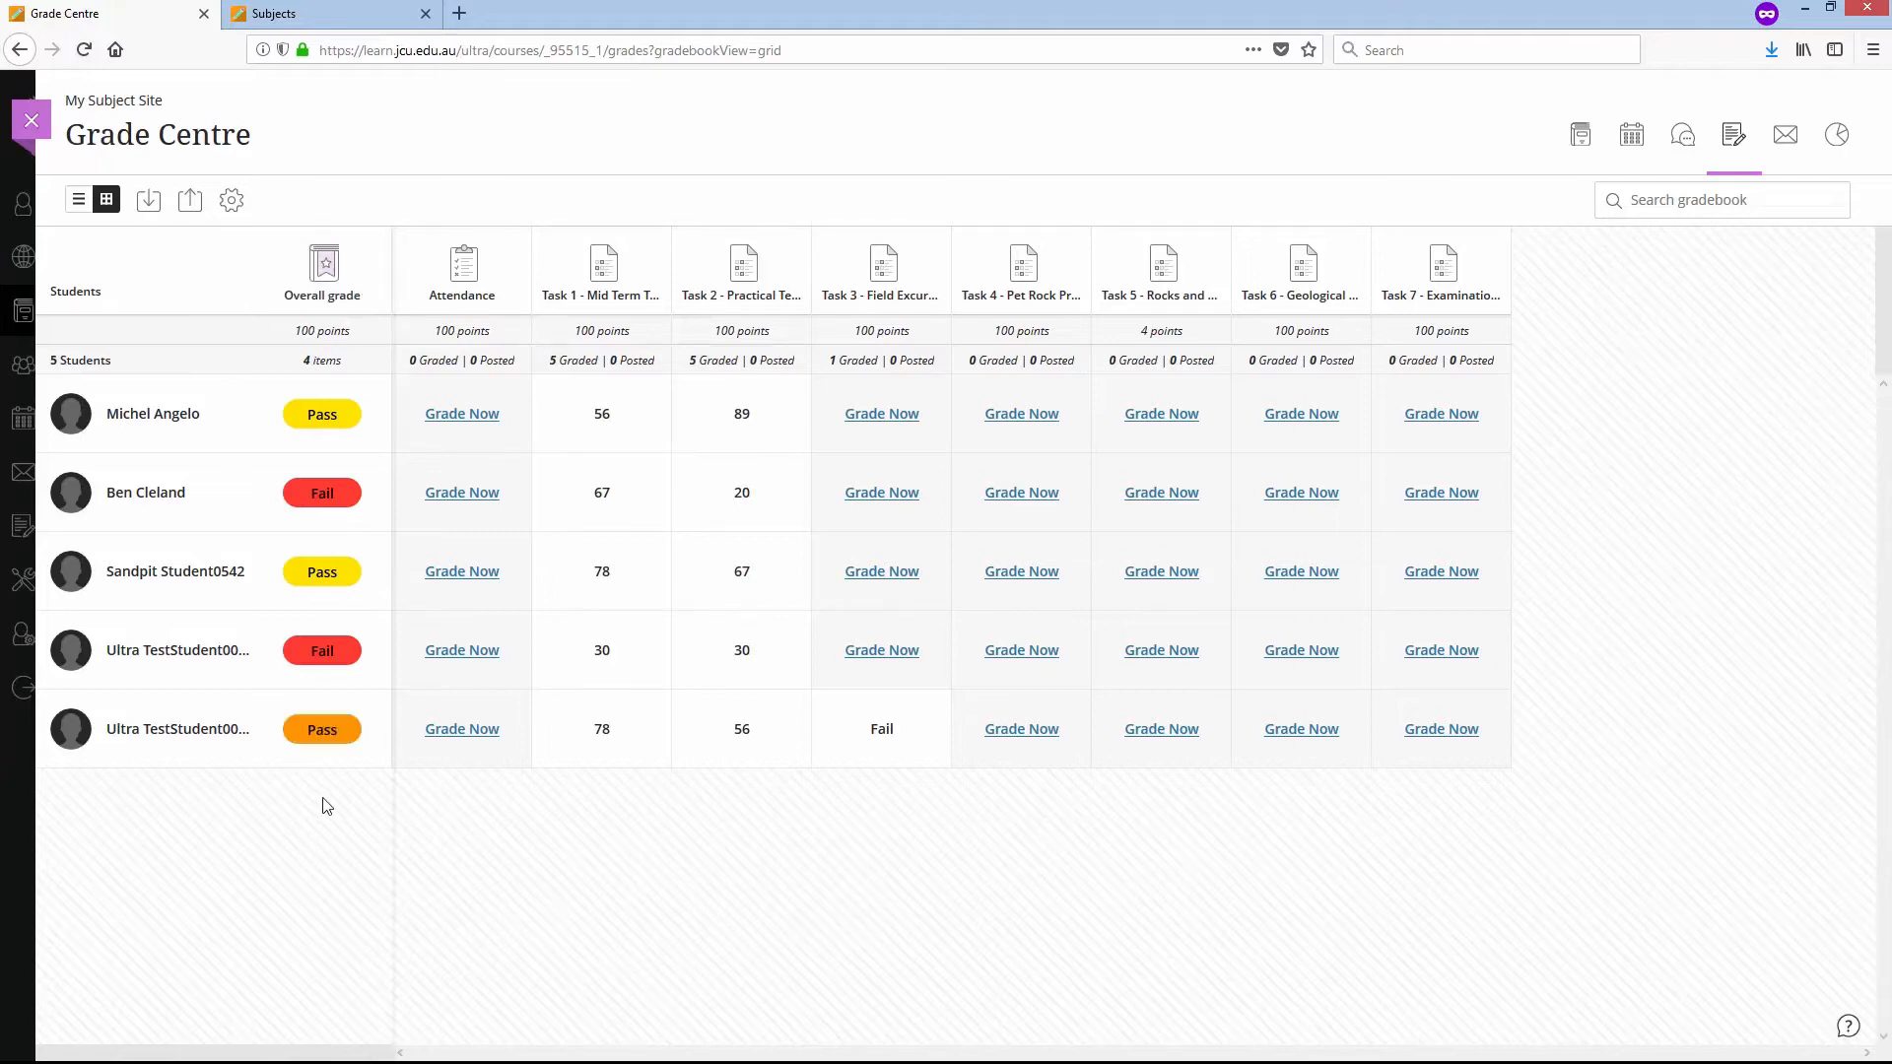
left_click(337, 737)
type("0")
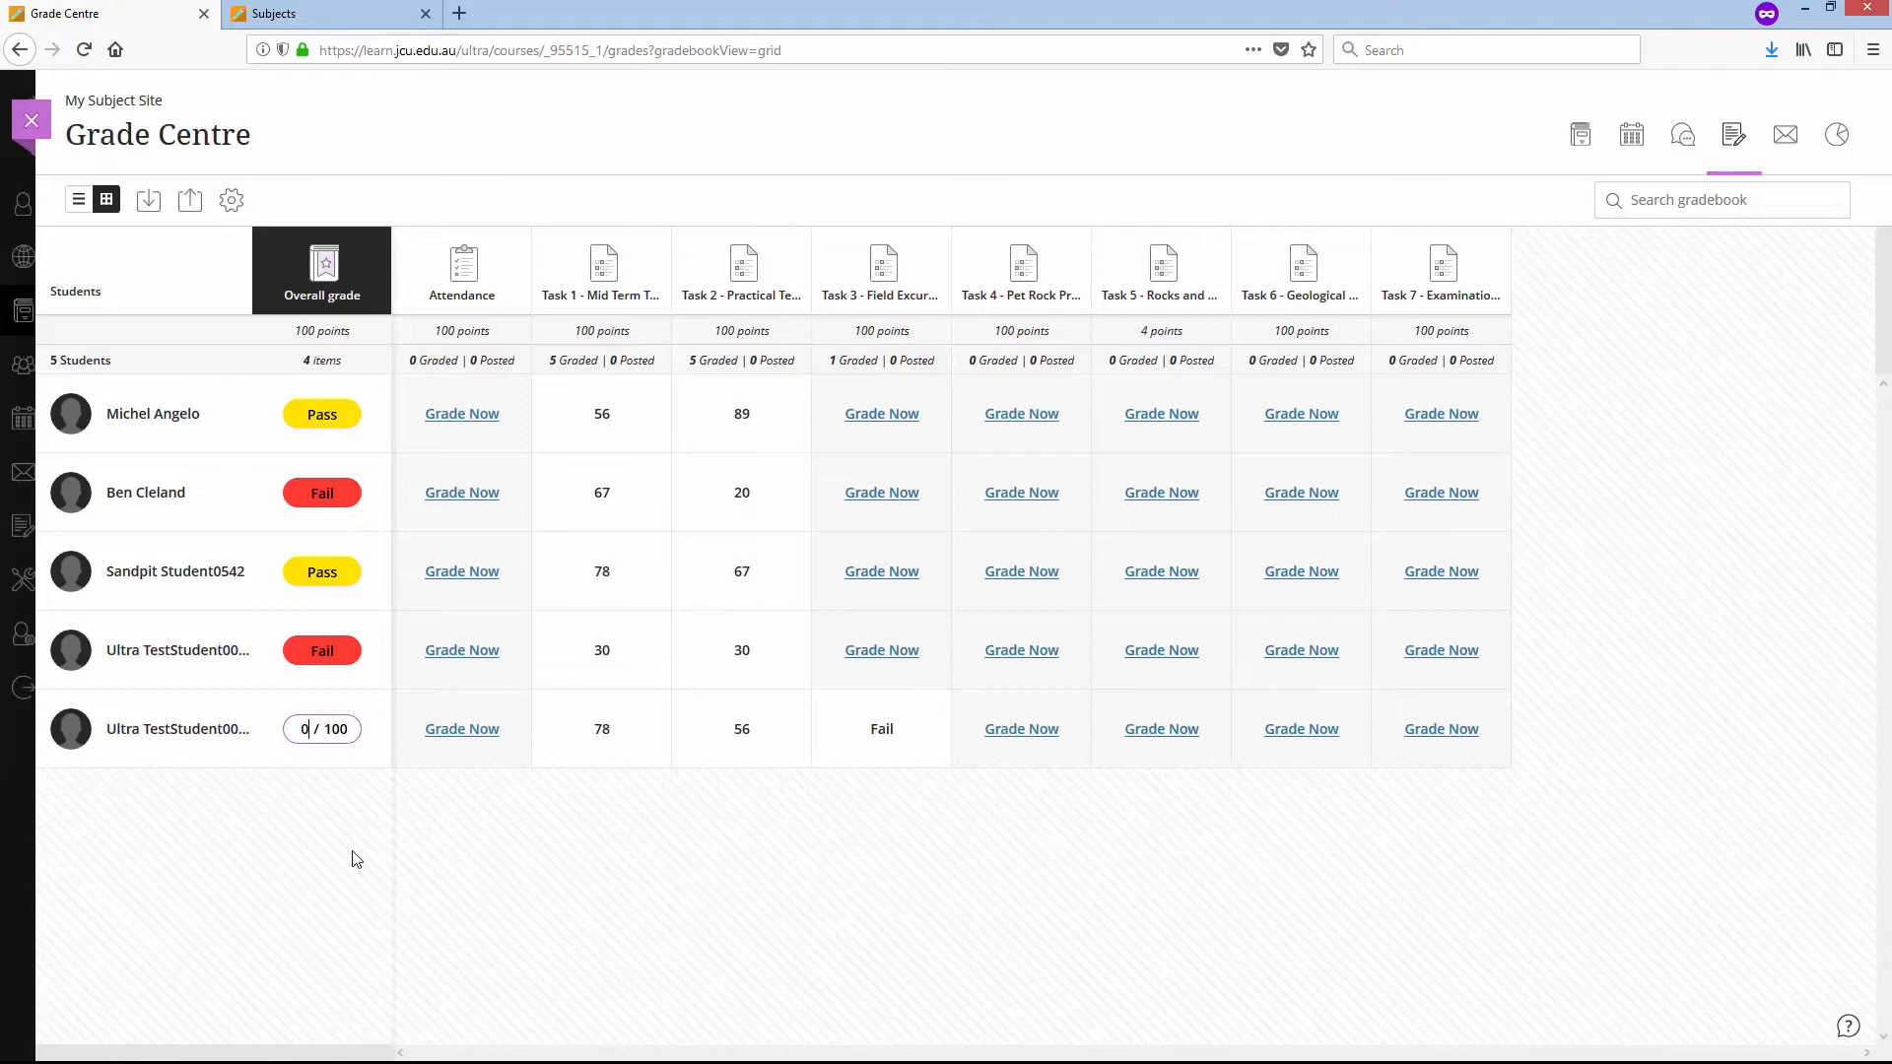
key("Return")
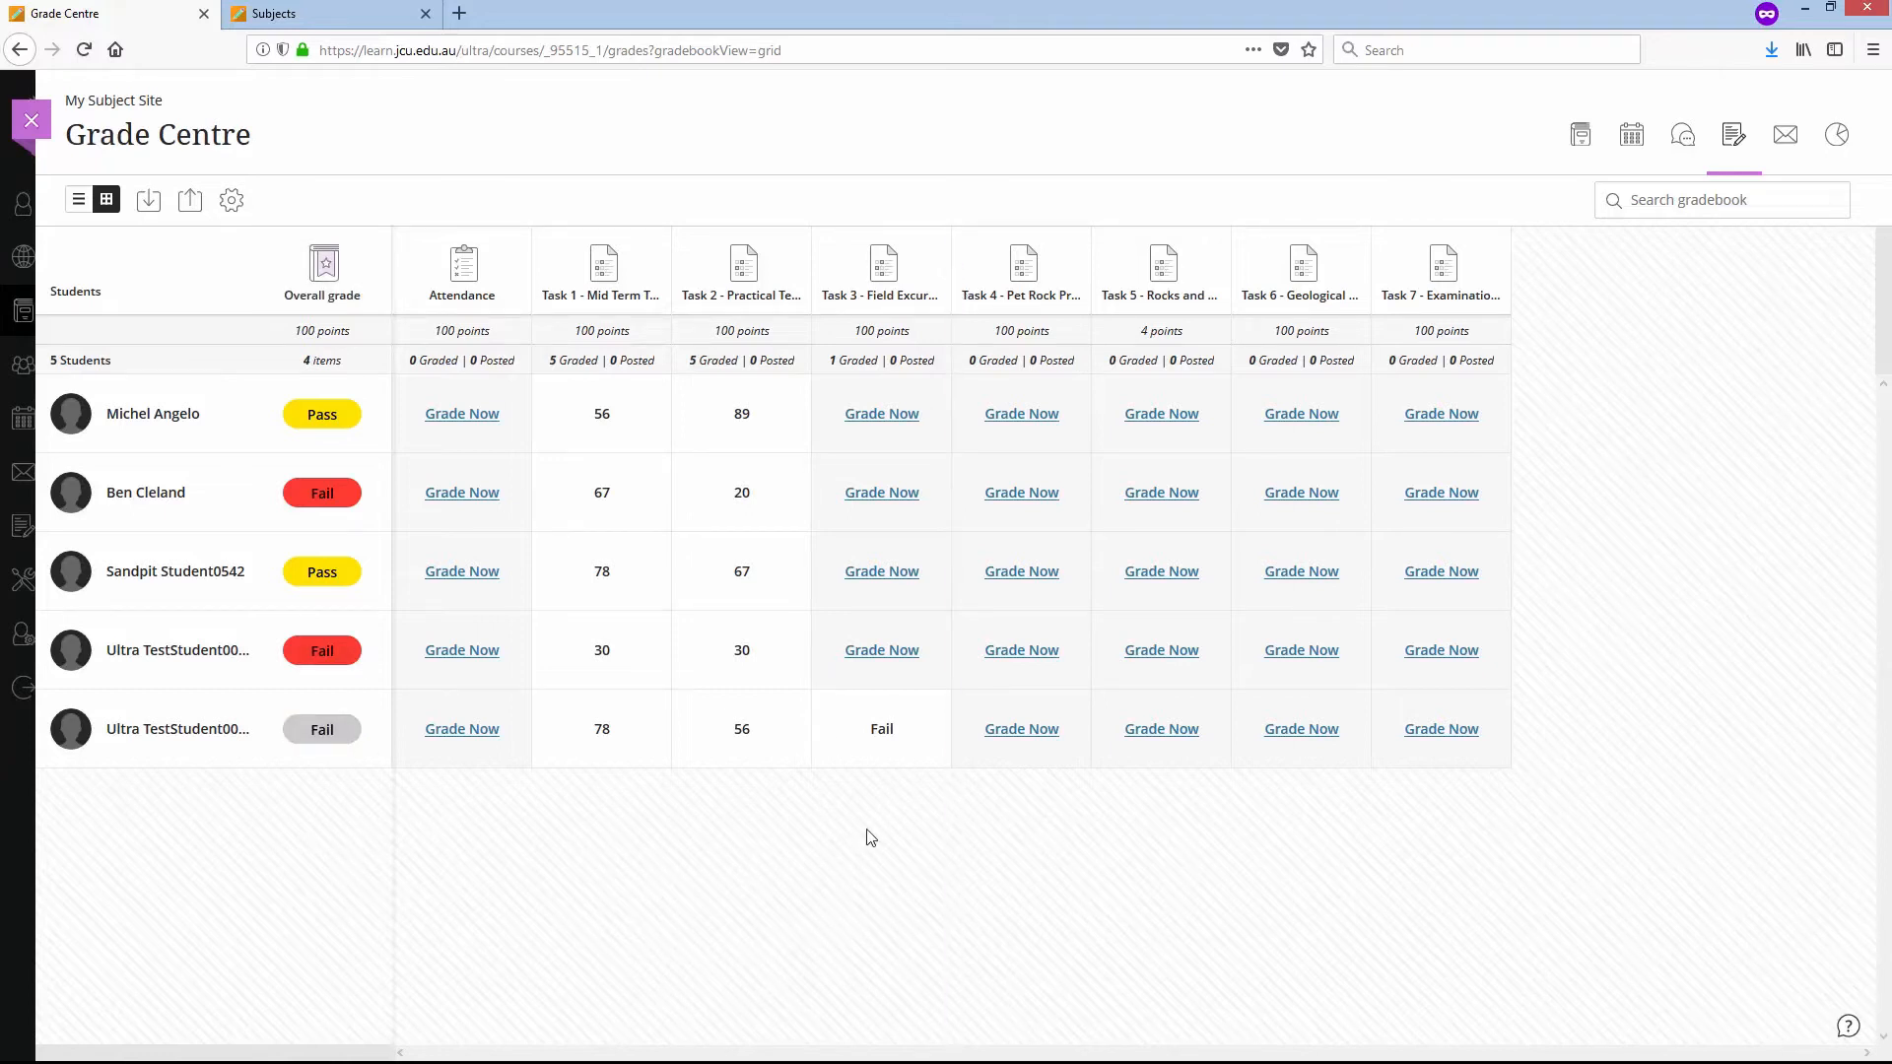
- Undo the override on the fifth student's overall grade and recheck the underlying score
left_click(321, 737)
left_click(313, 769)
left_click(314, 742)
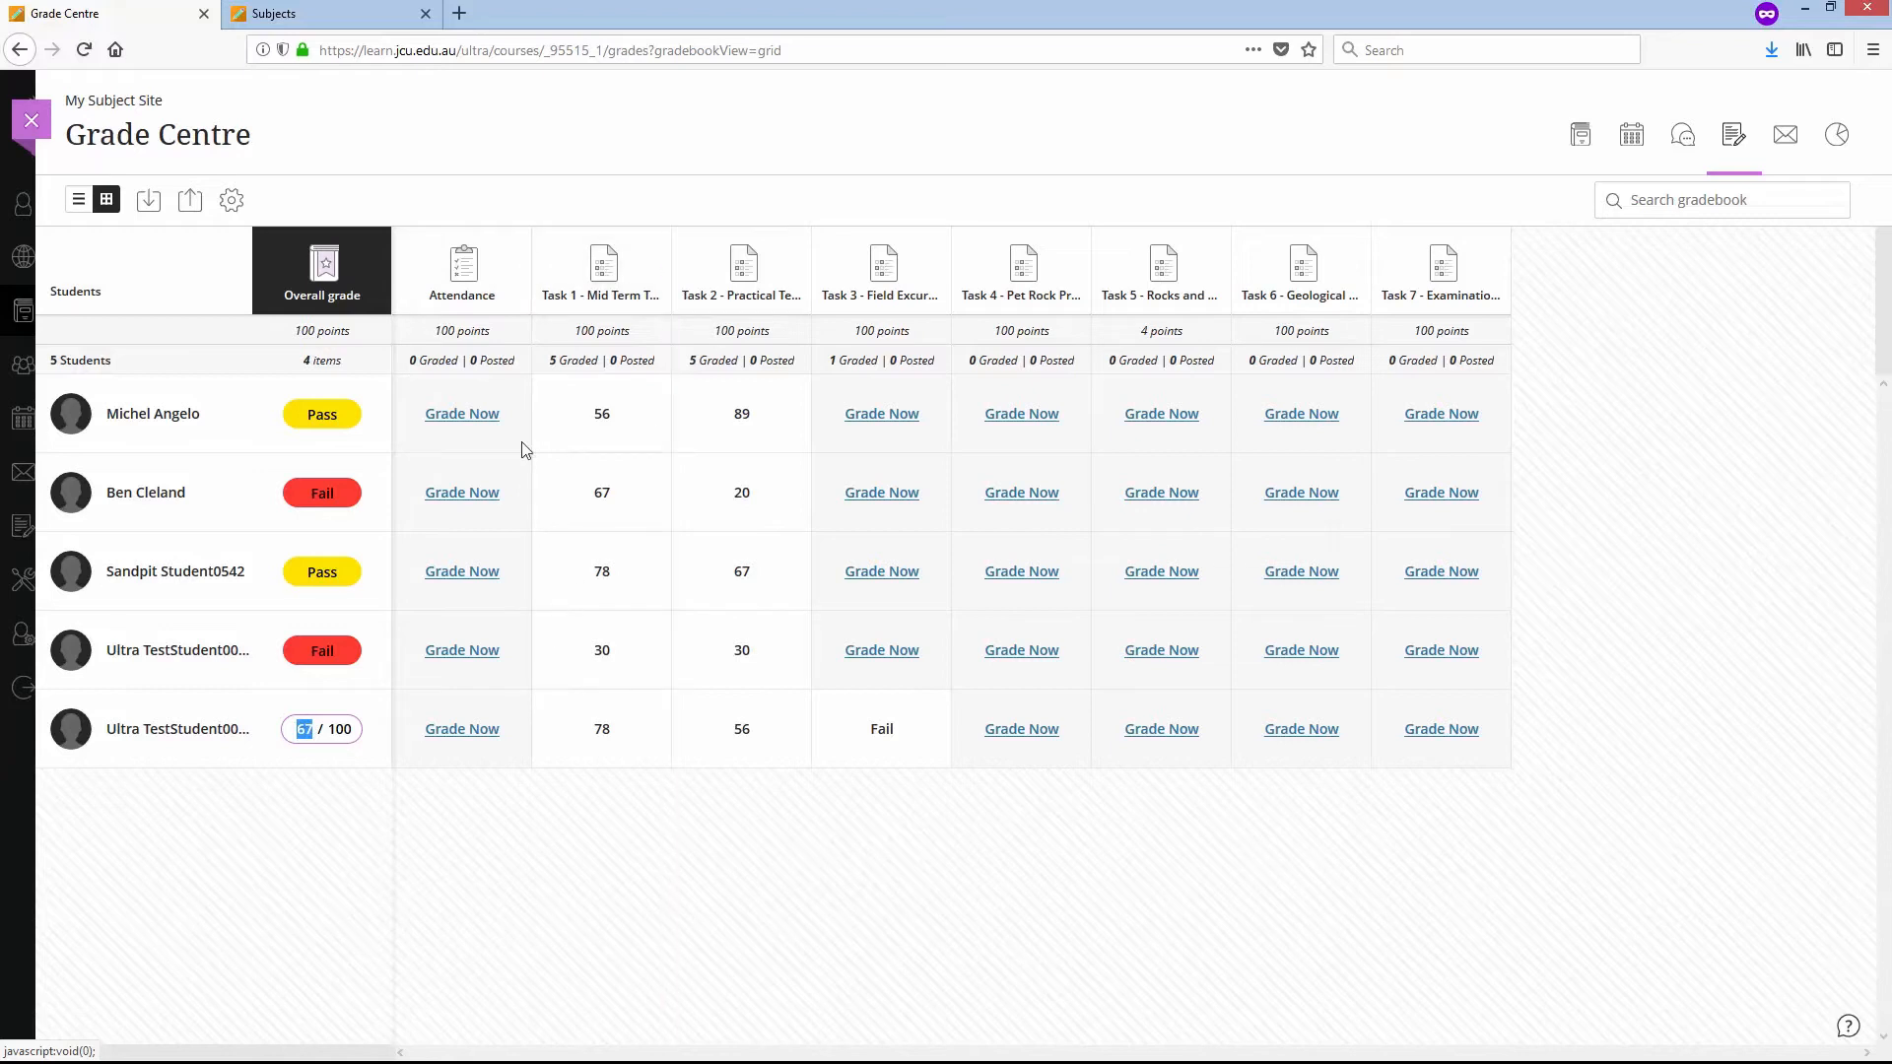
left_click(336, 848)
left_click(313, 734)
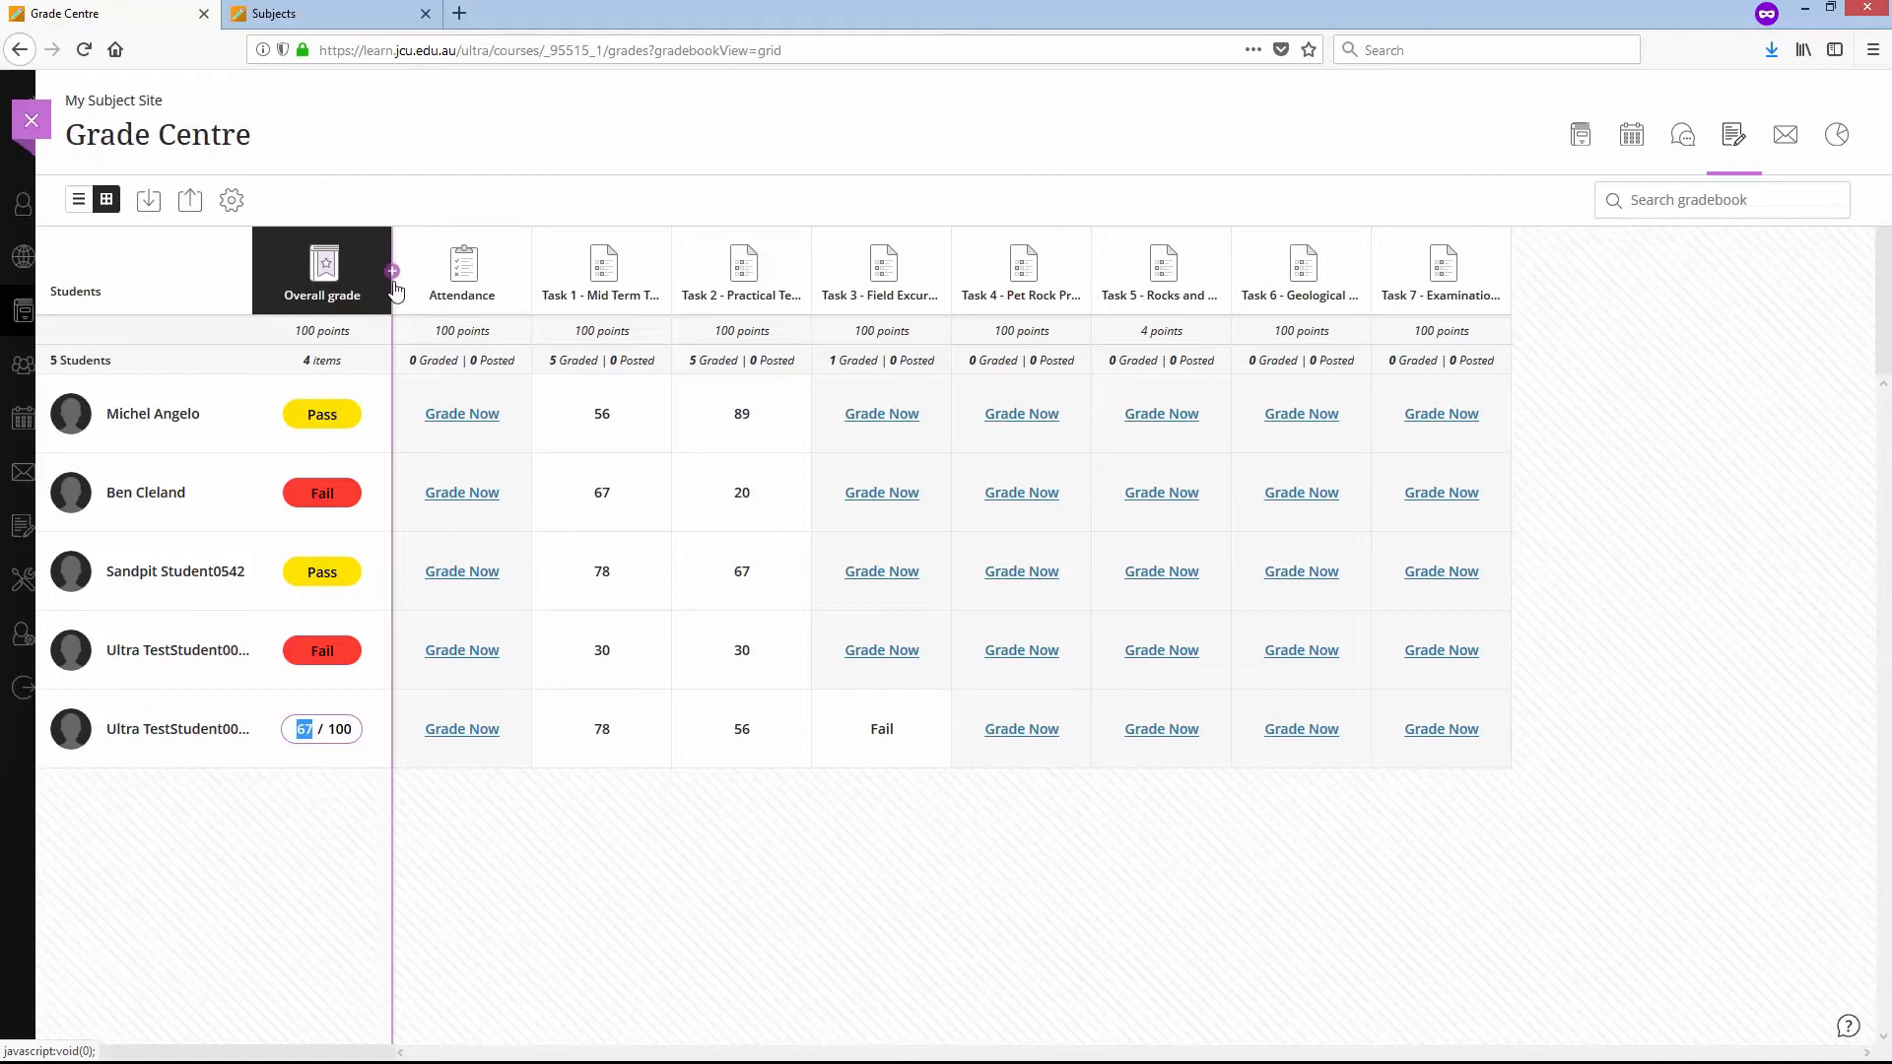
left_click(322, 877)
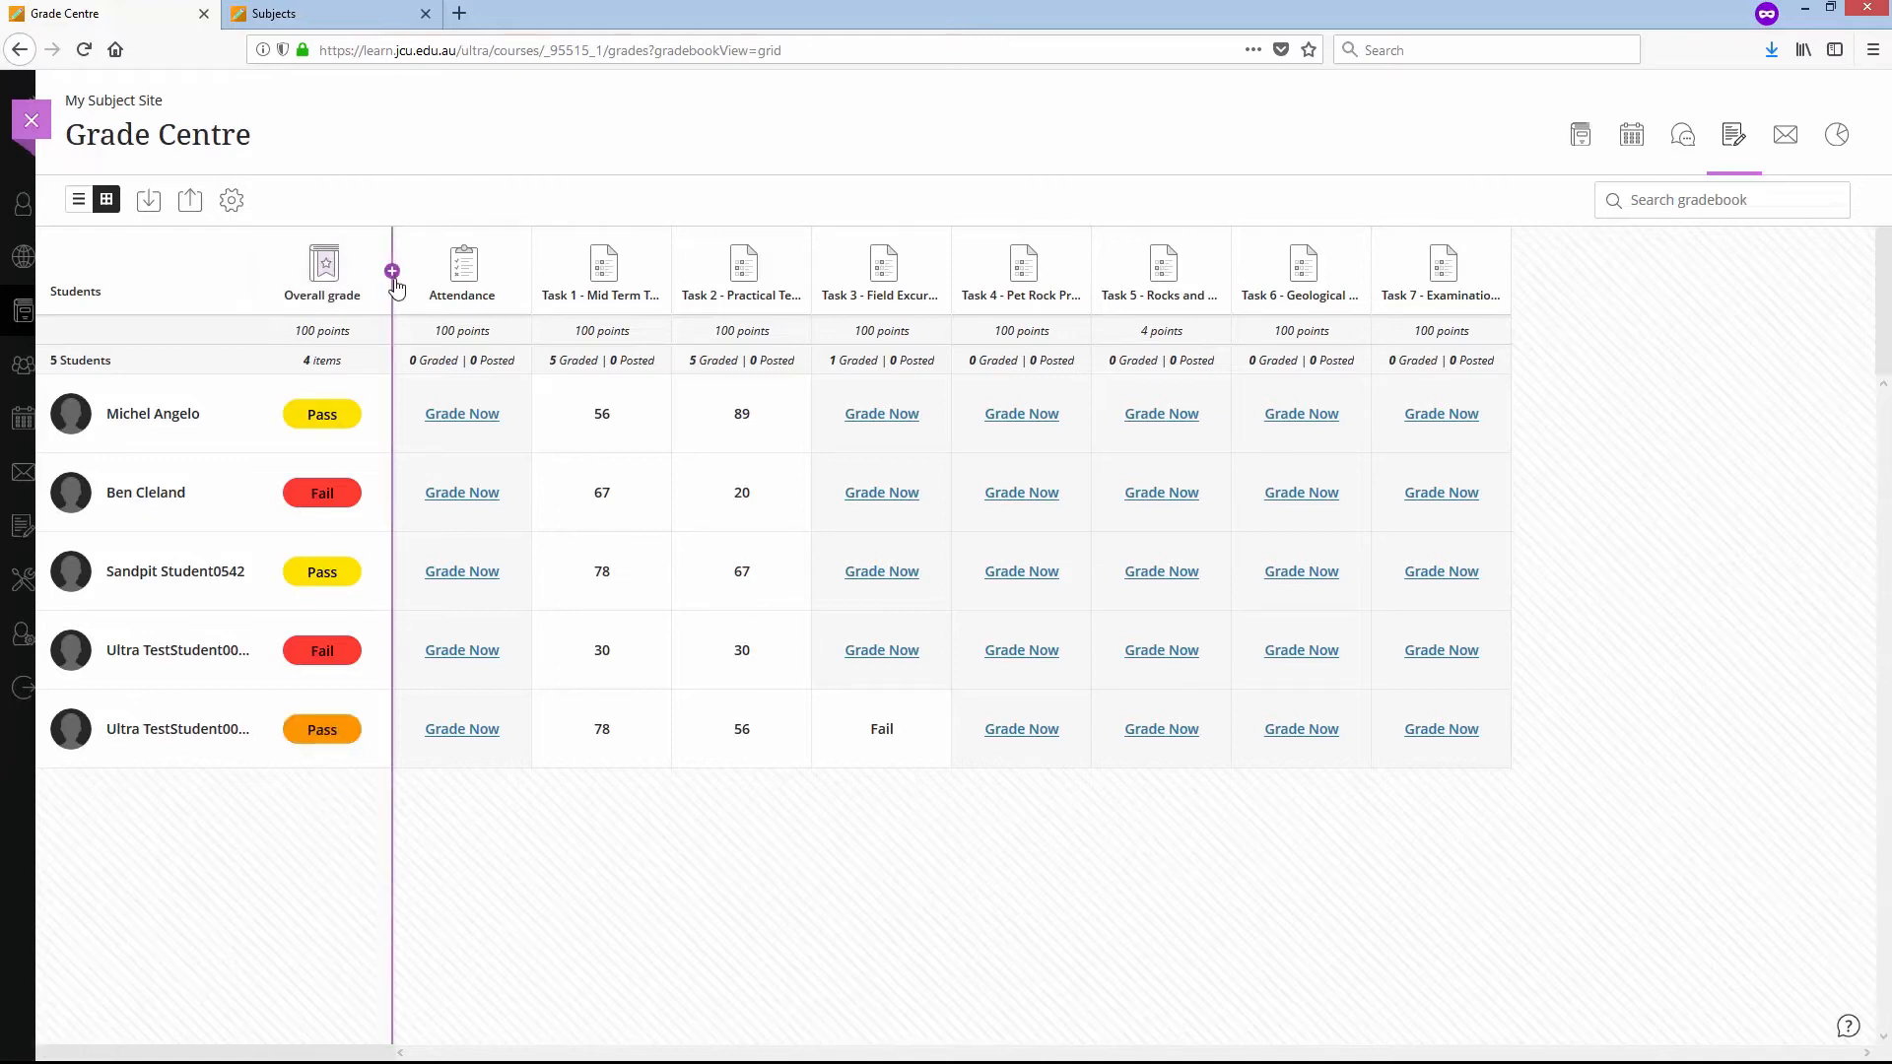
- Look at the form for a new calculation beside the overall grade and close it without saving
left_click(393, 272)
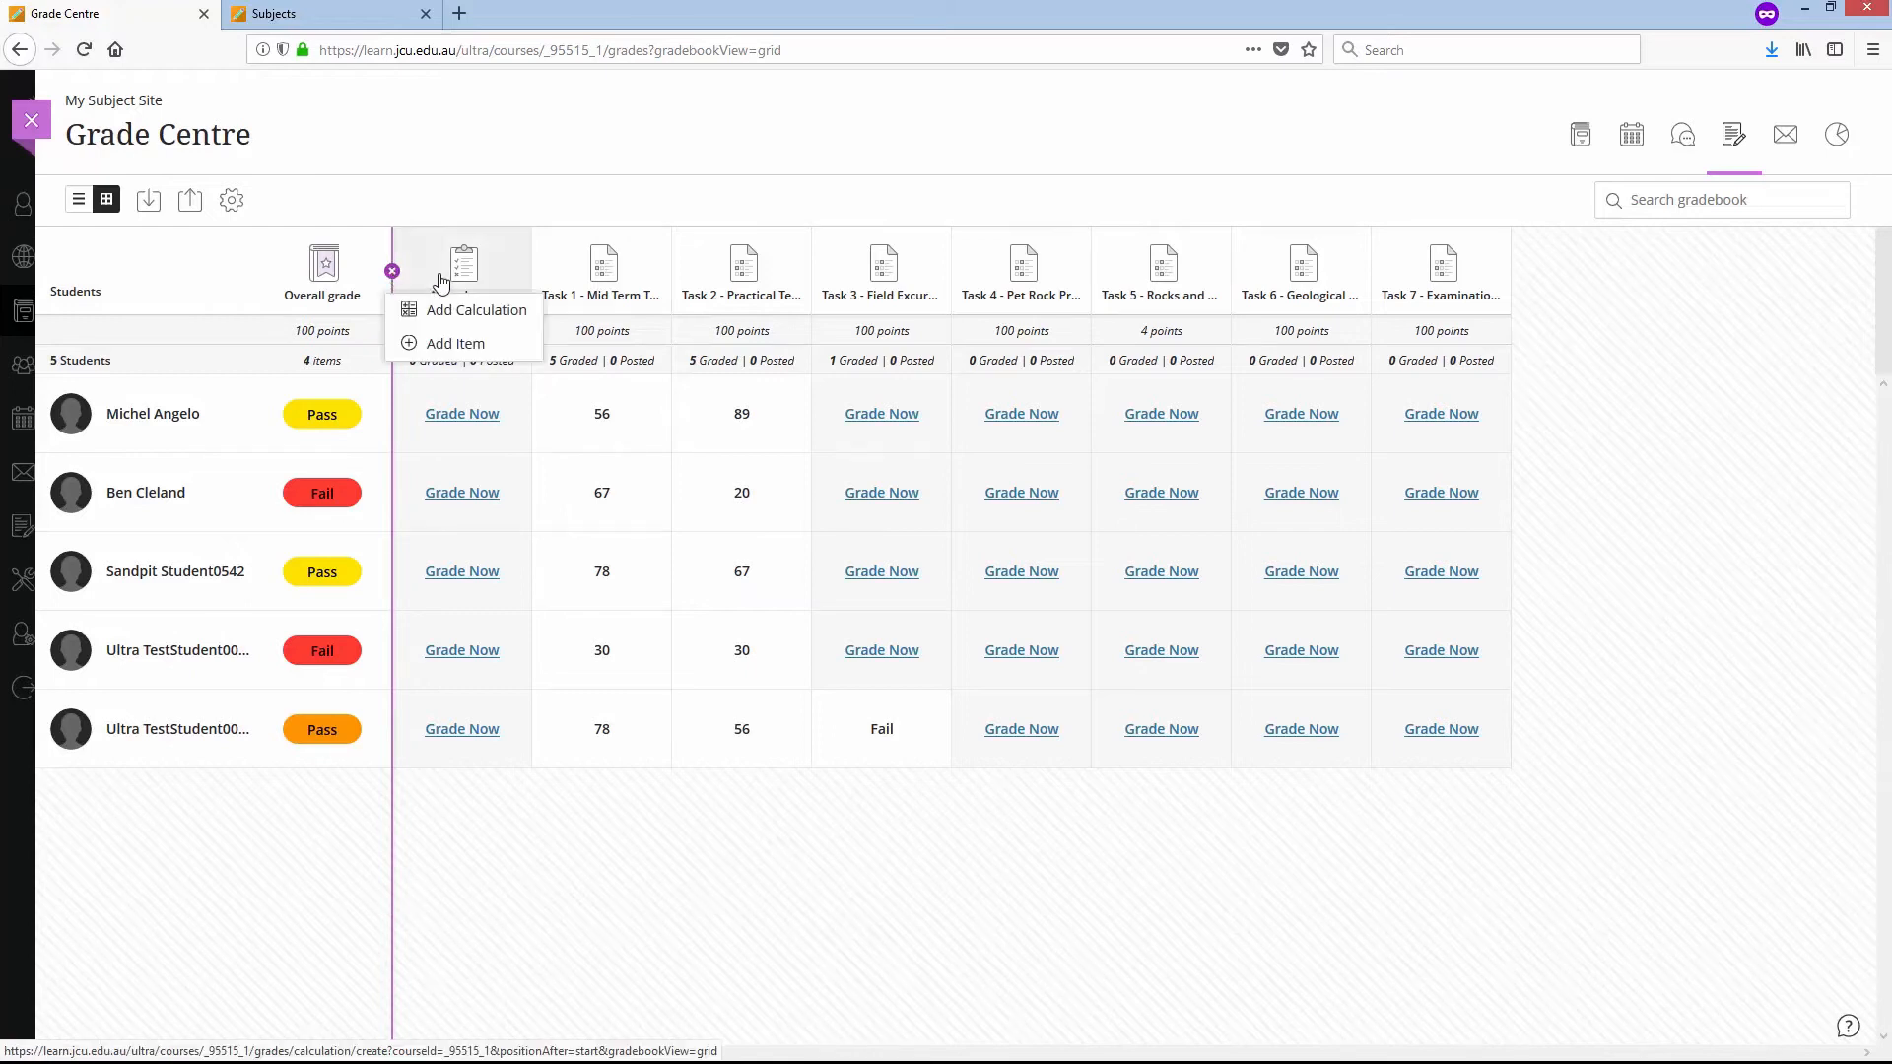
left_click(470, 314)
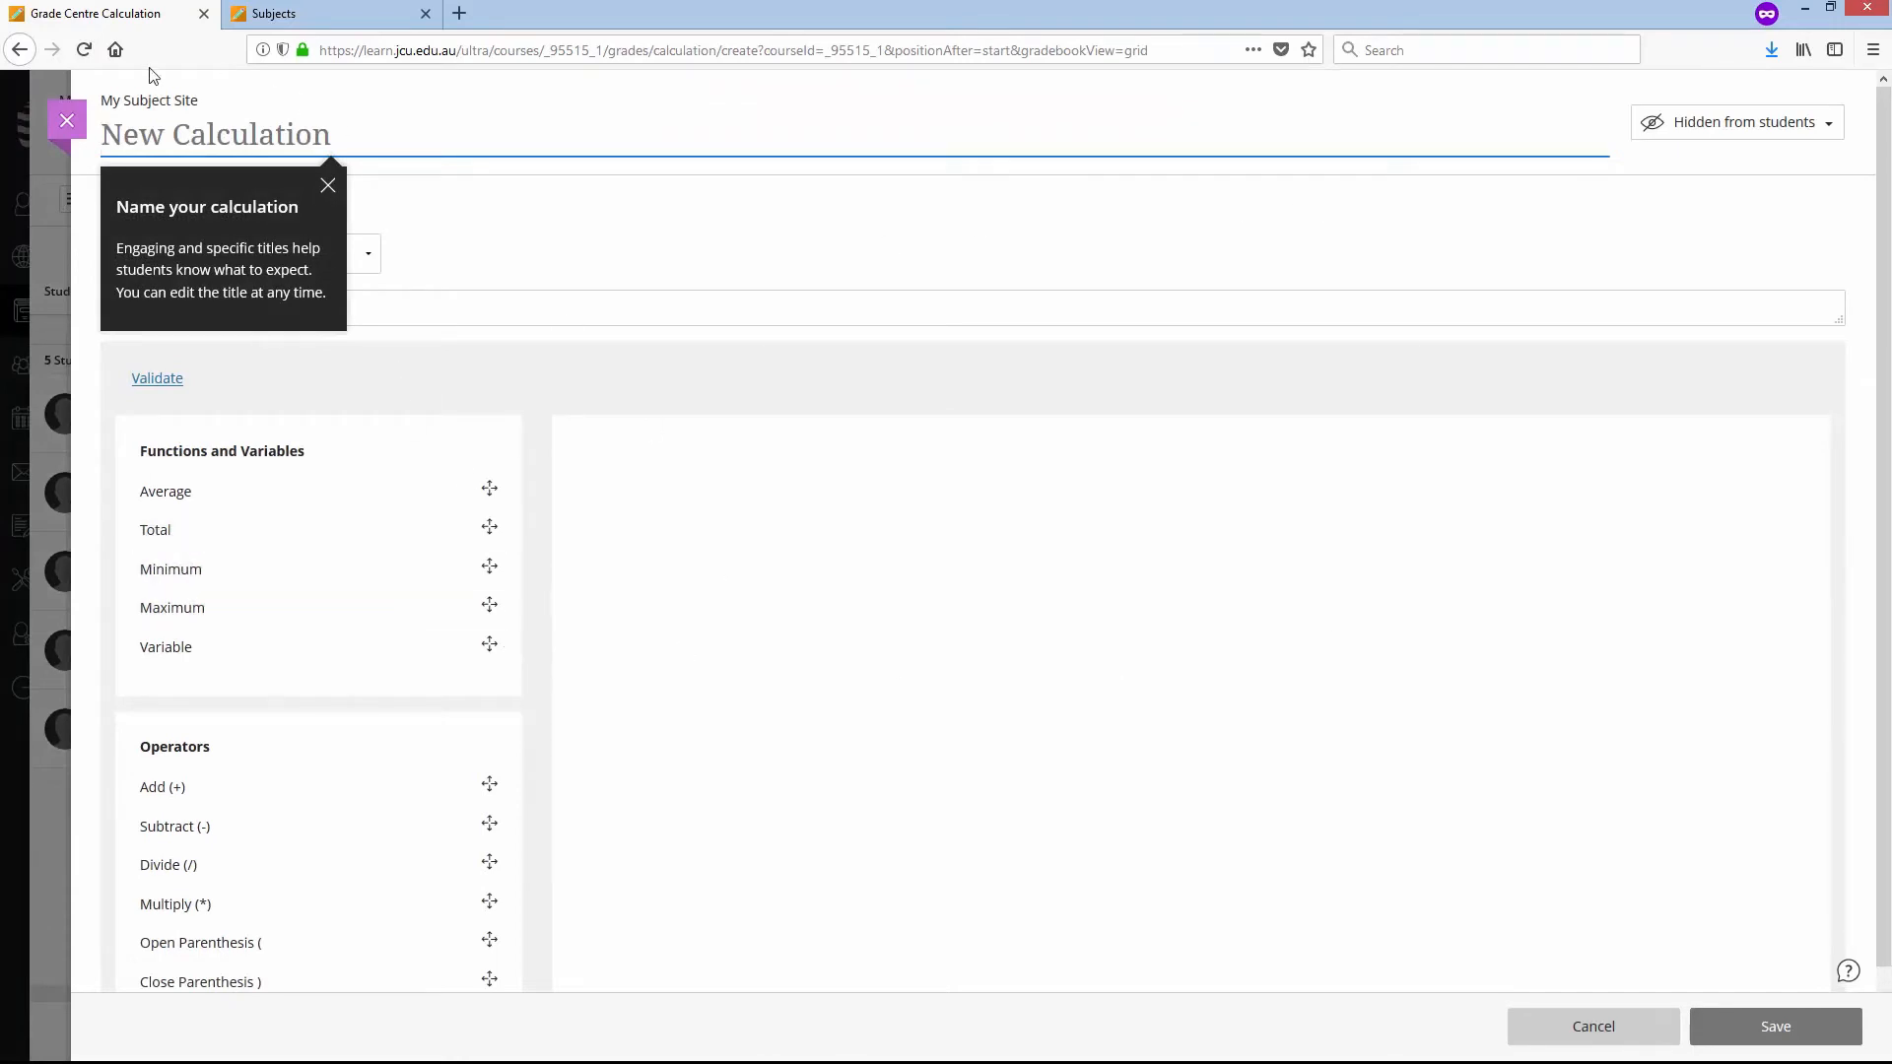
left_click(71, 119)
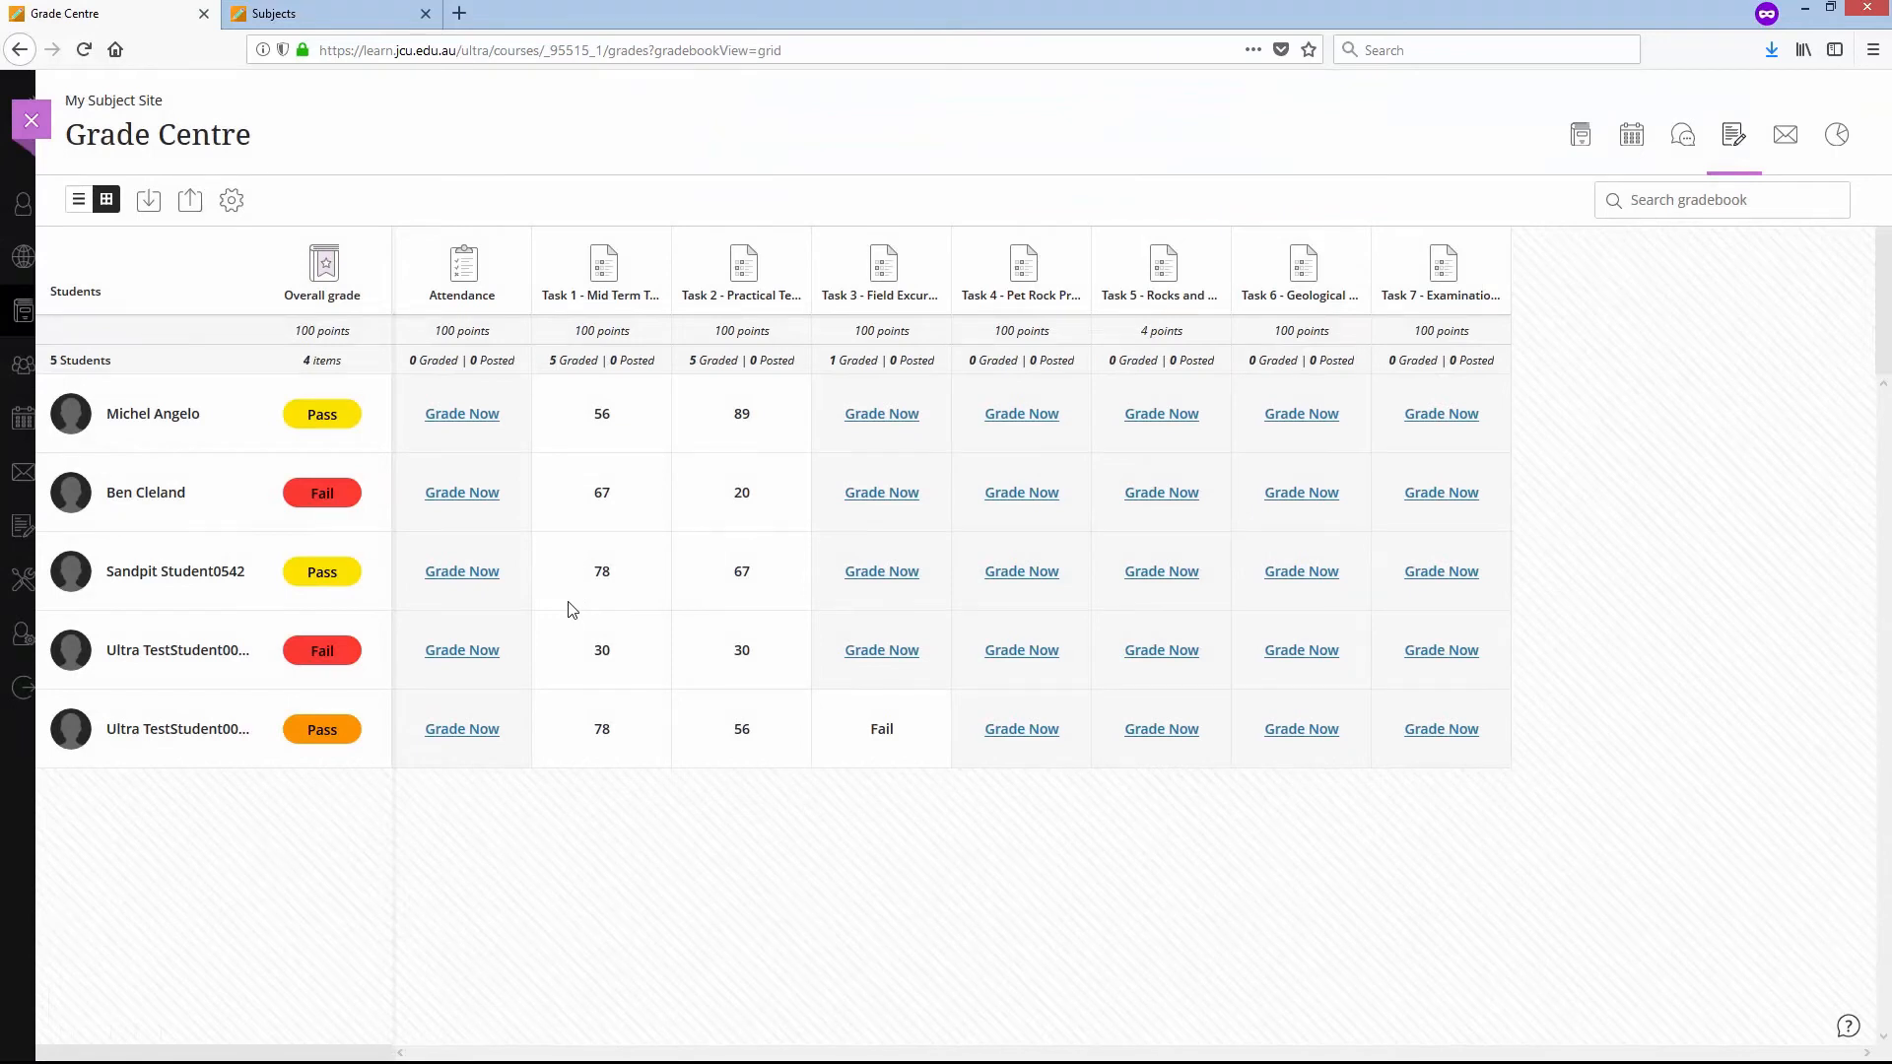
- Add a grade item named "Weighted Items Total" after the overall grade column and make it visible to students
left_click(392, 270)
left_click(439, 342)
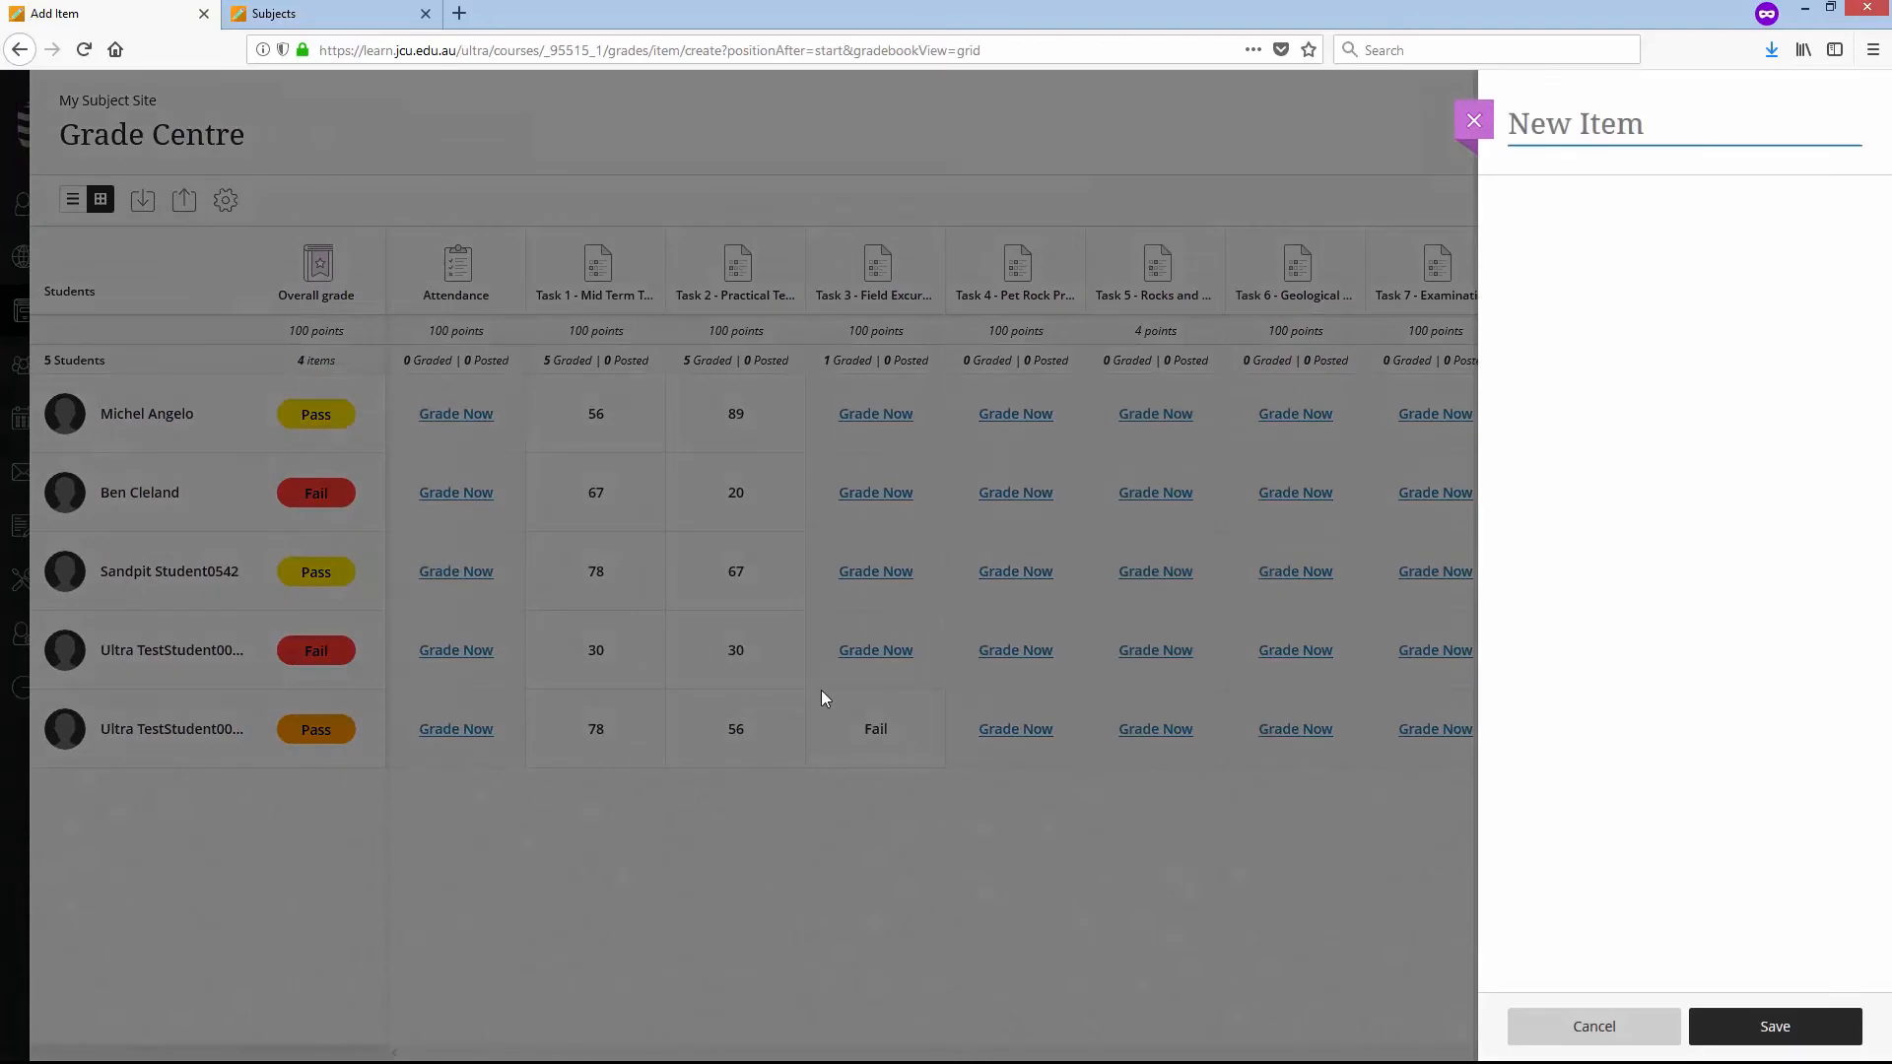
type("We")
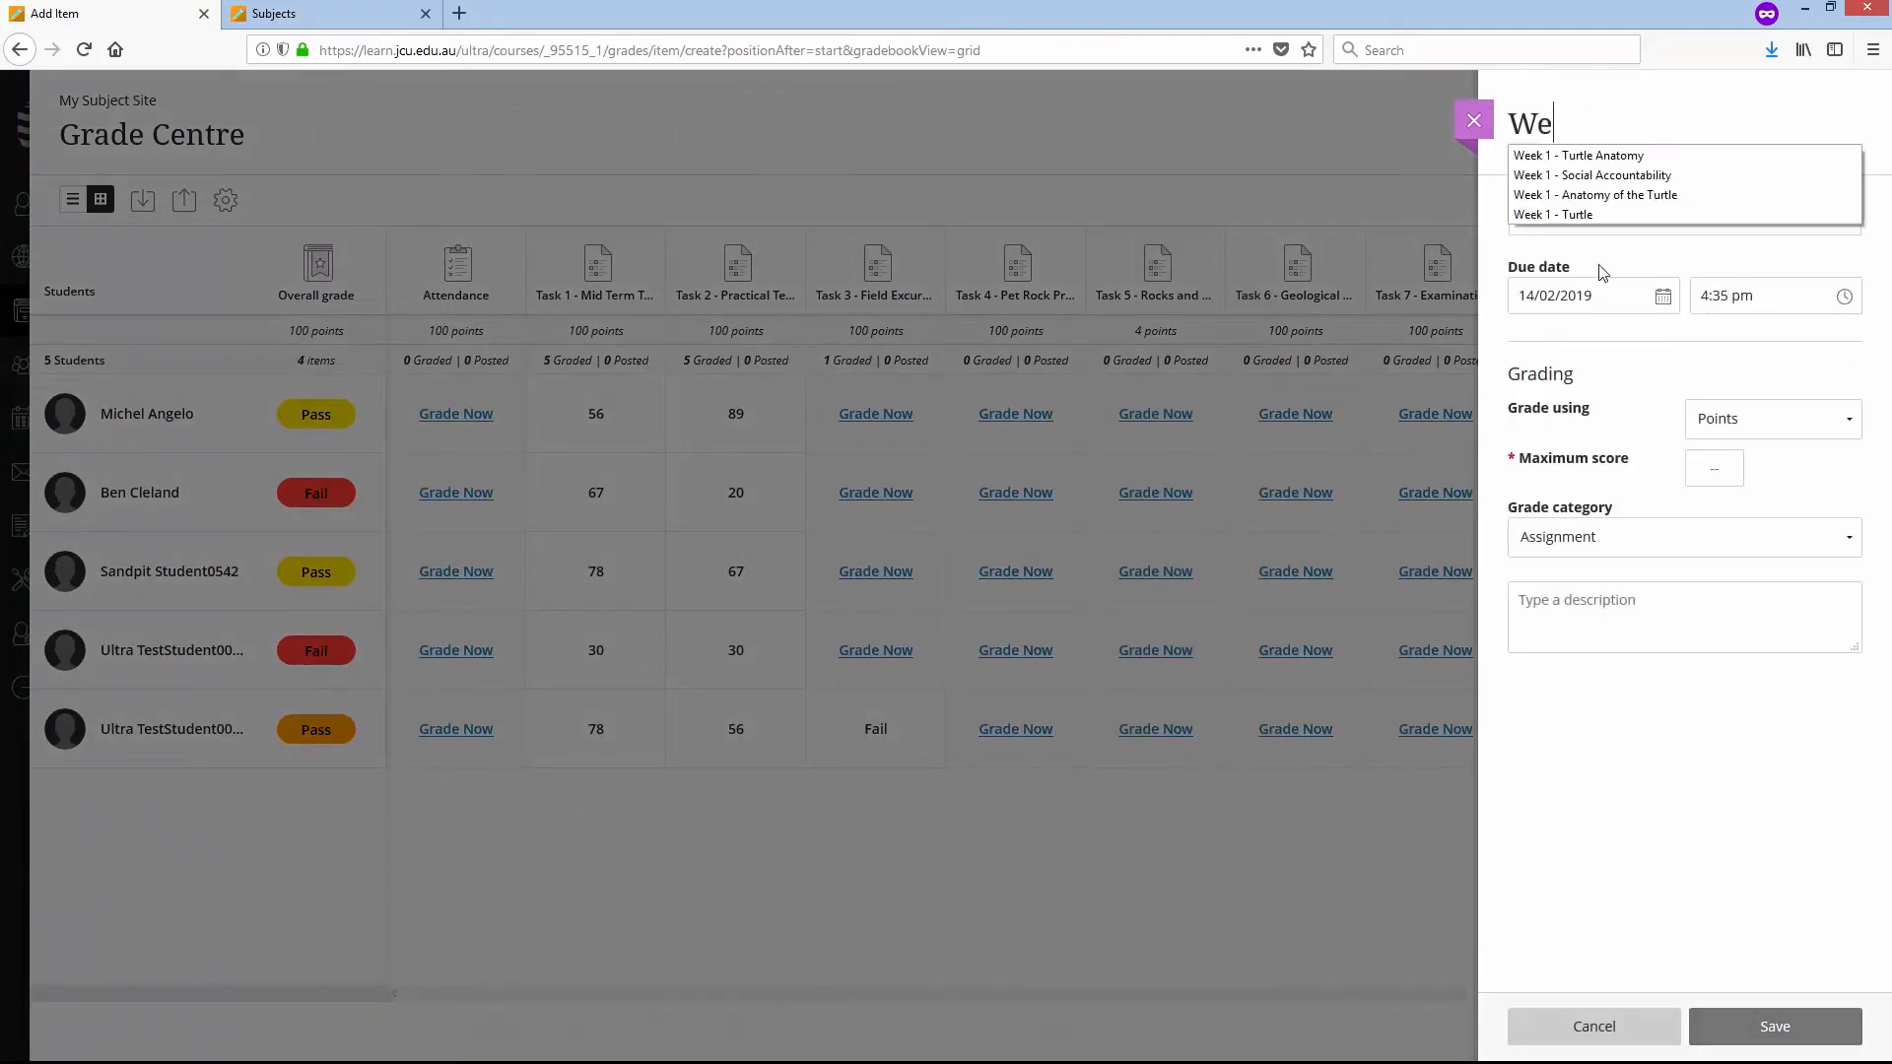
type("ighted Items Total")
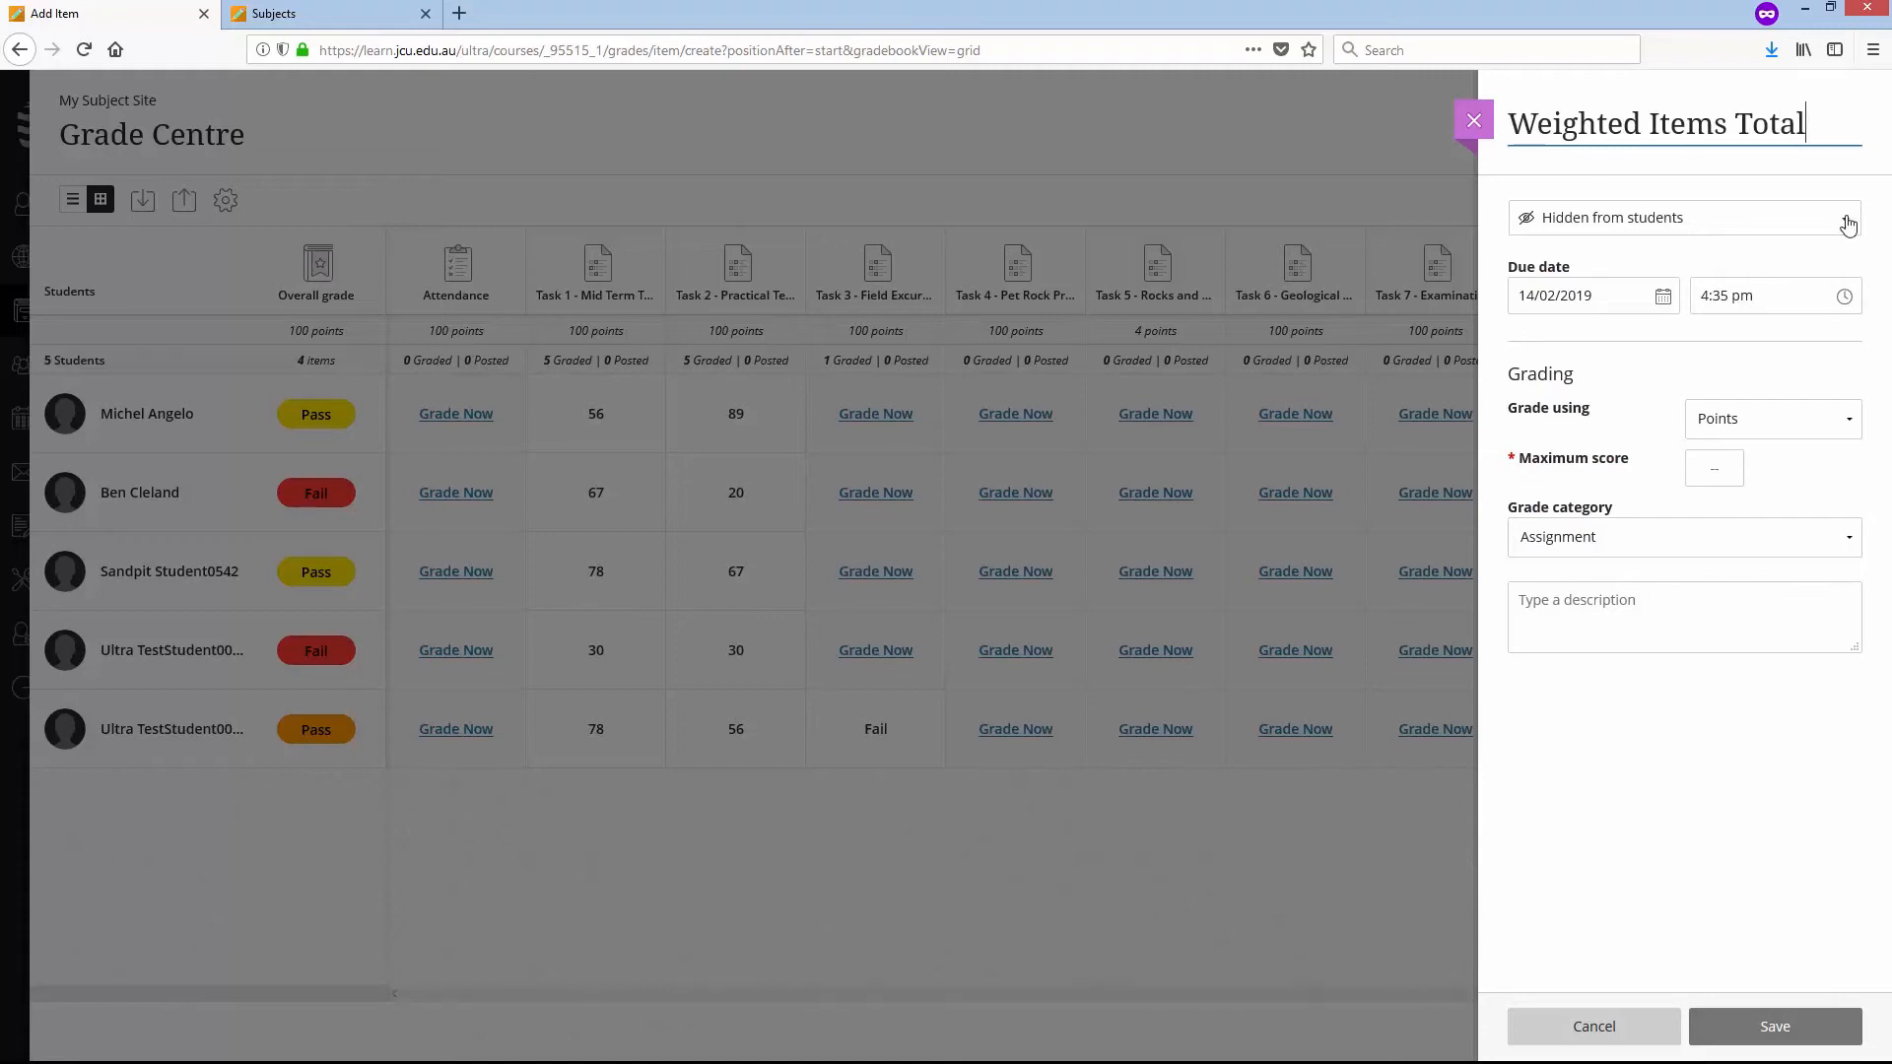
left_click(1843, 225)
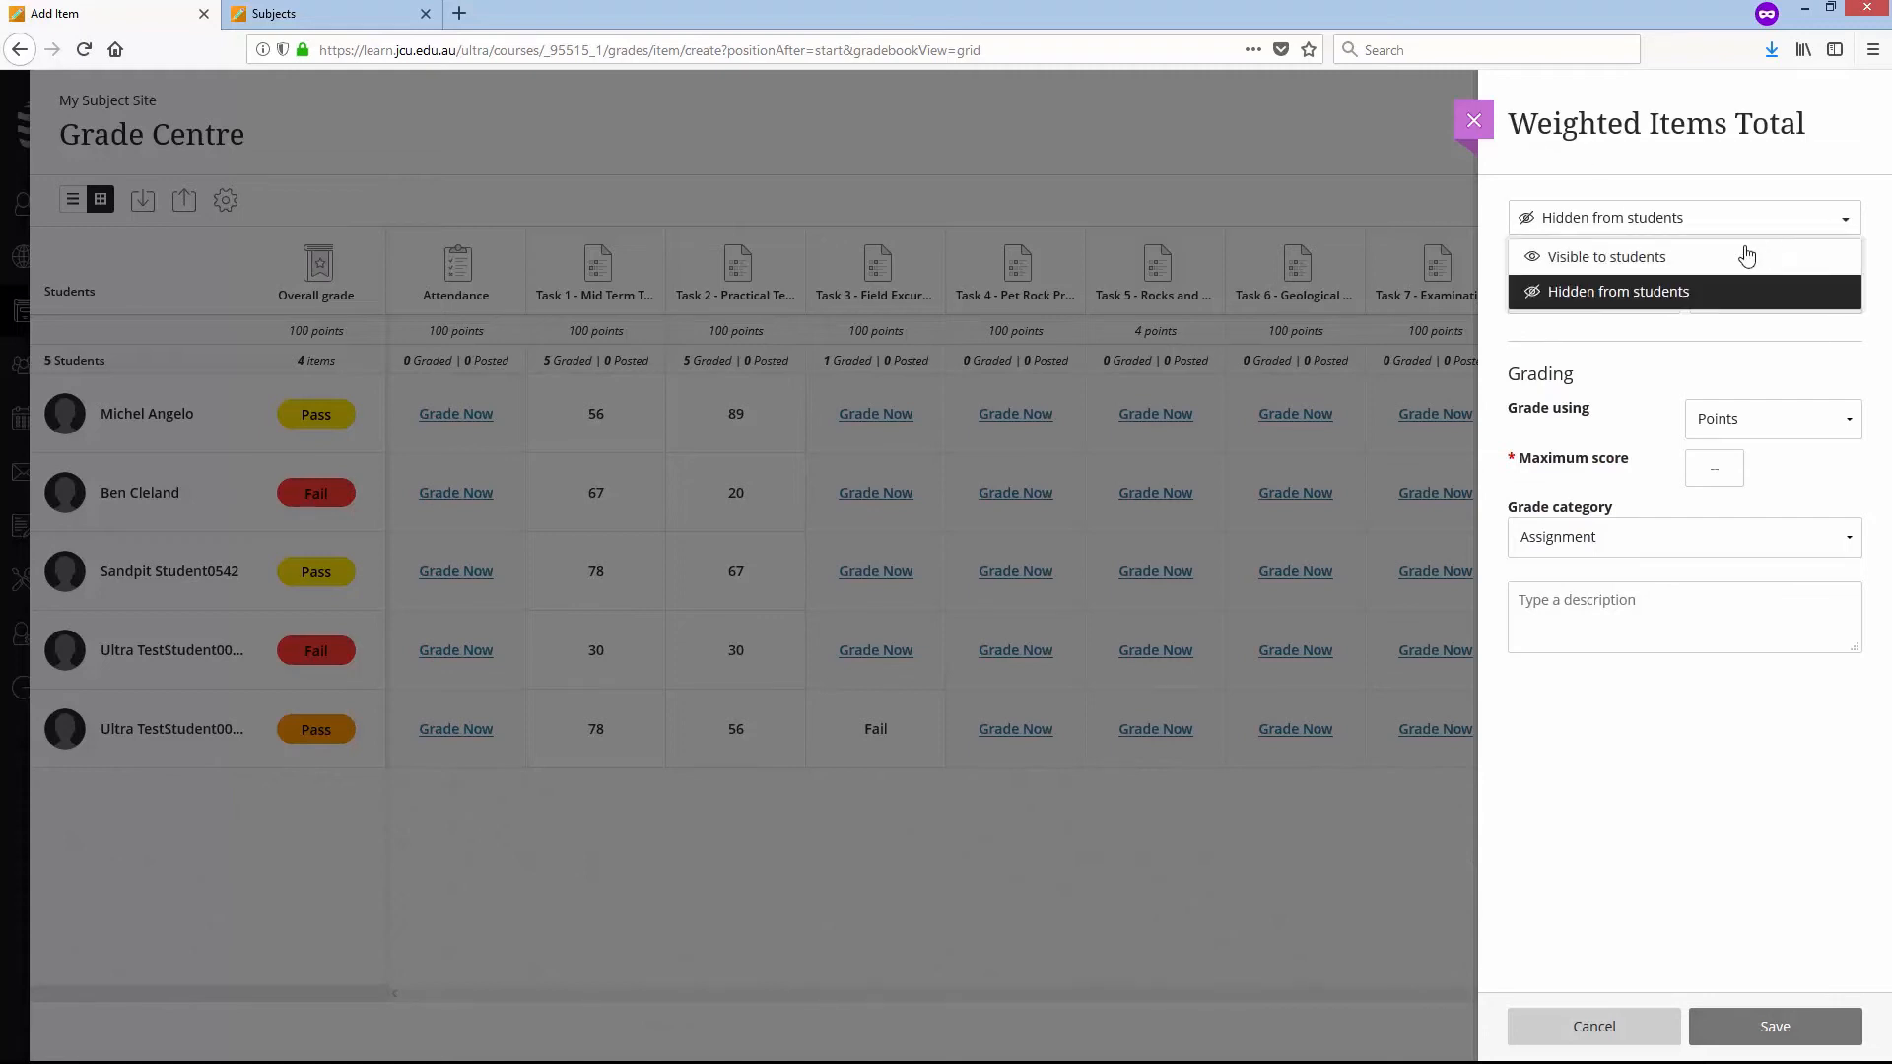
left_click(1631, 256)
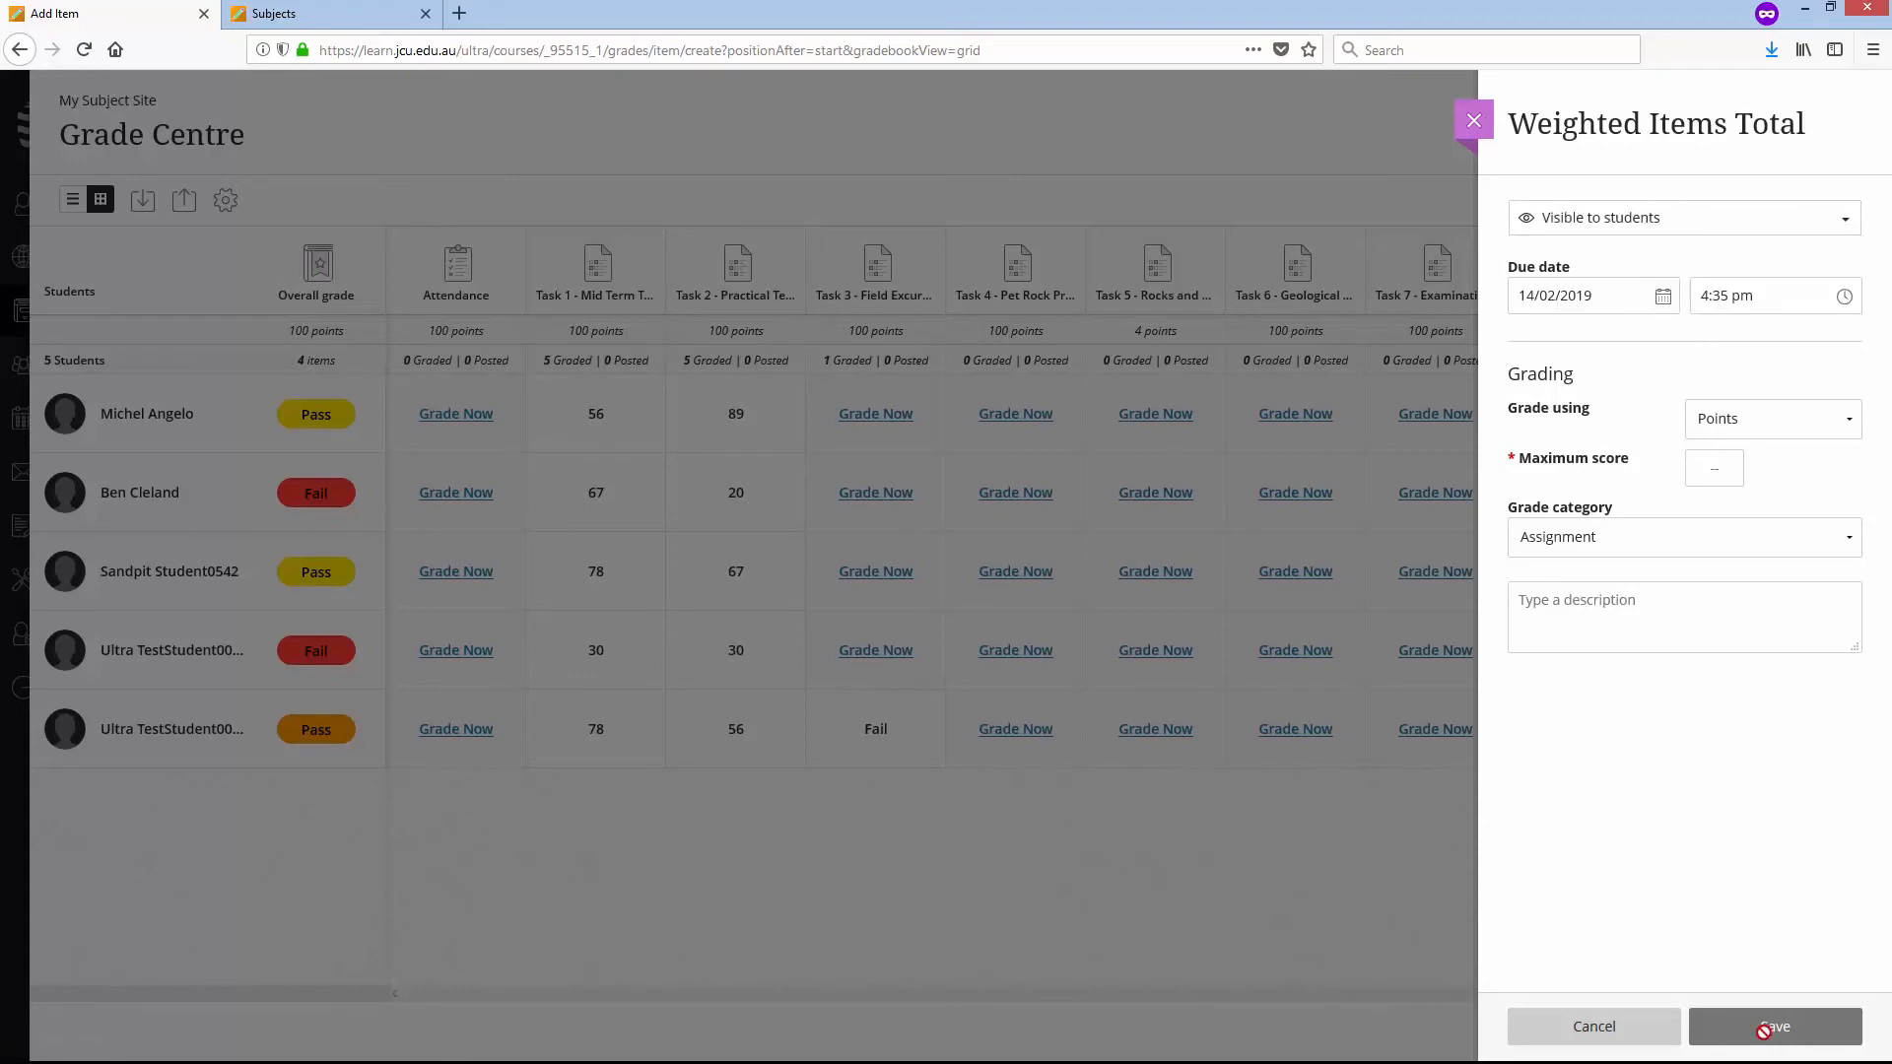
- Set the new item's maximum score to 100, grade it using Percentage, and save it
left_click(1734, 471)
type("100")
left_click(1849, 422)
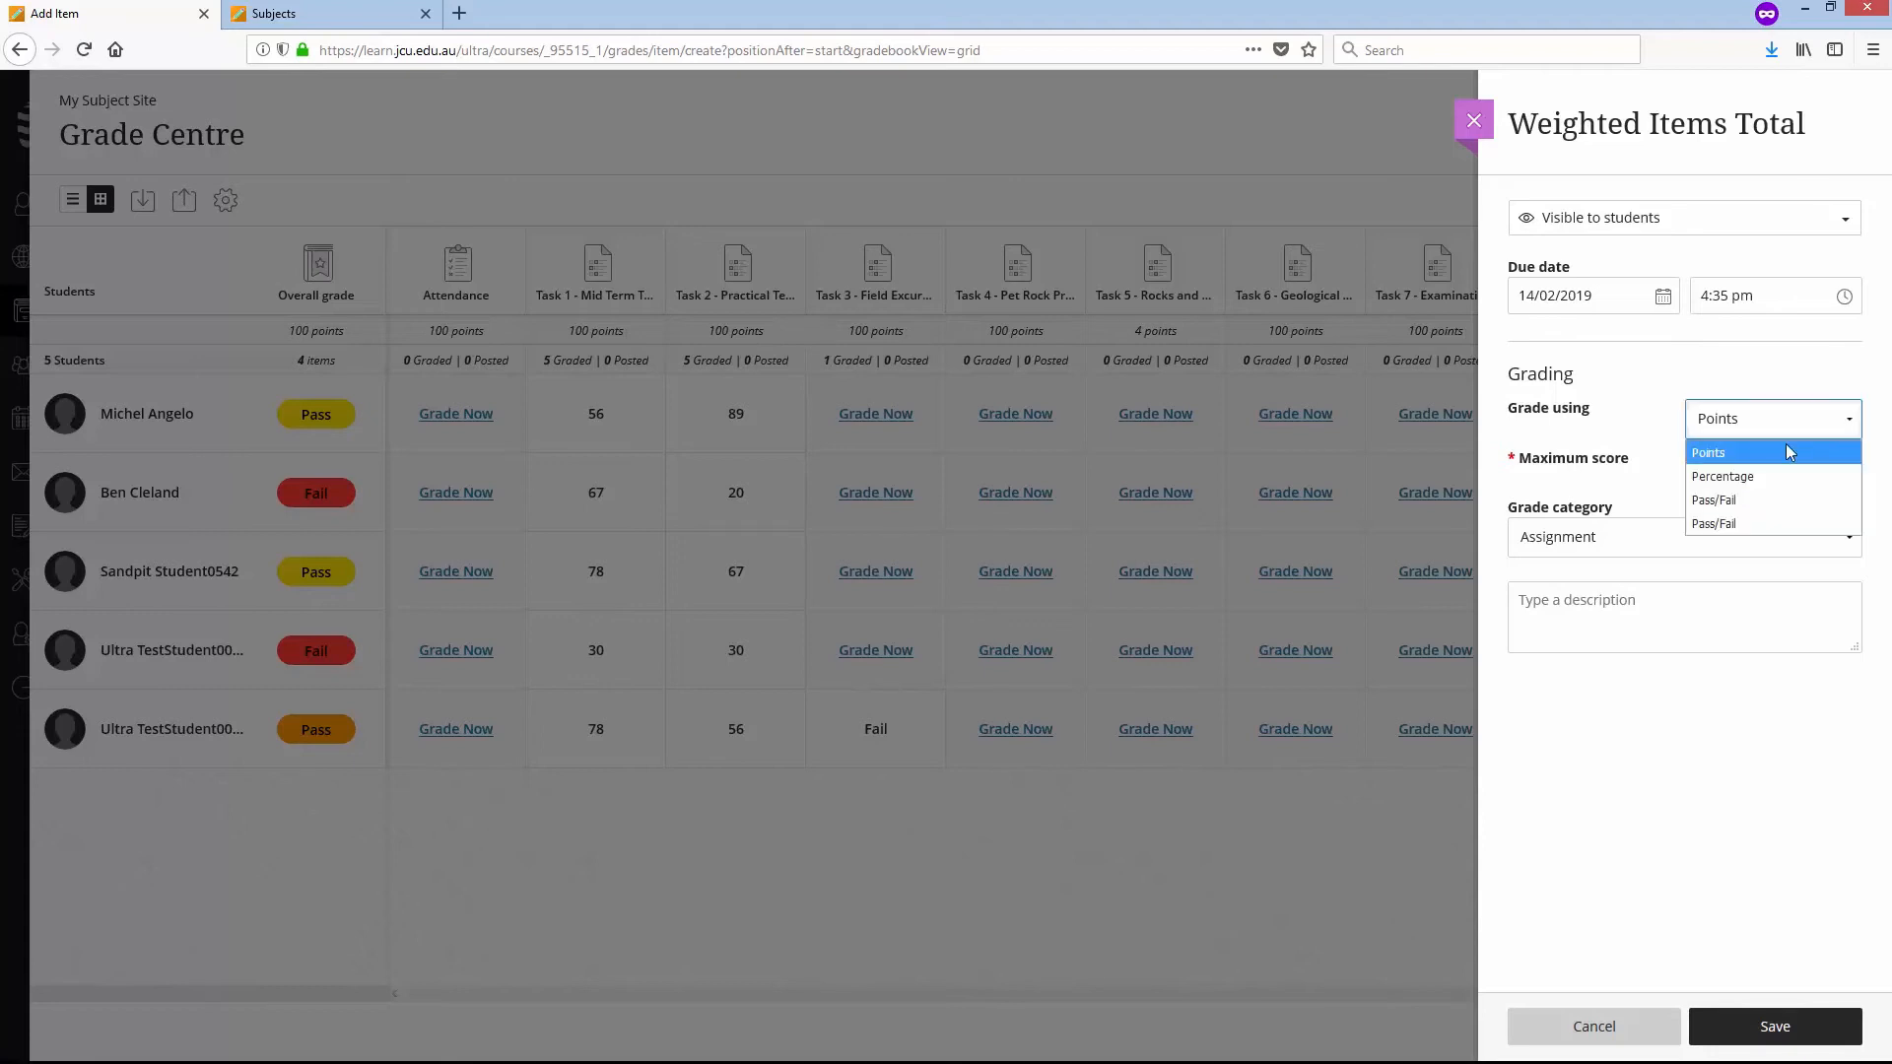
left_click(1725, 477)
left_click(1820, 1025)
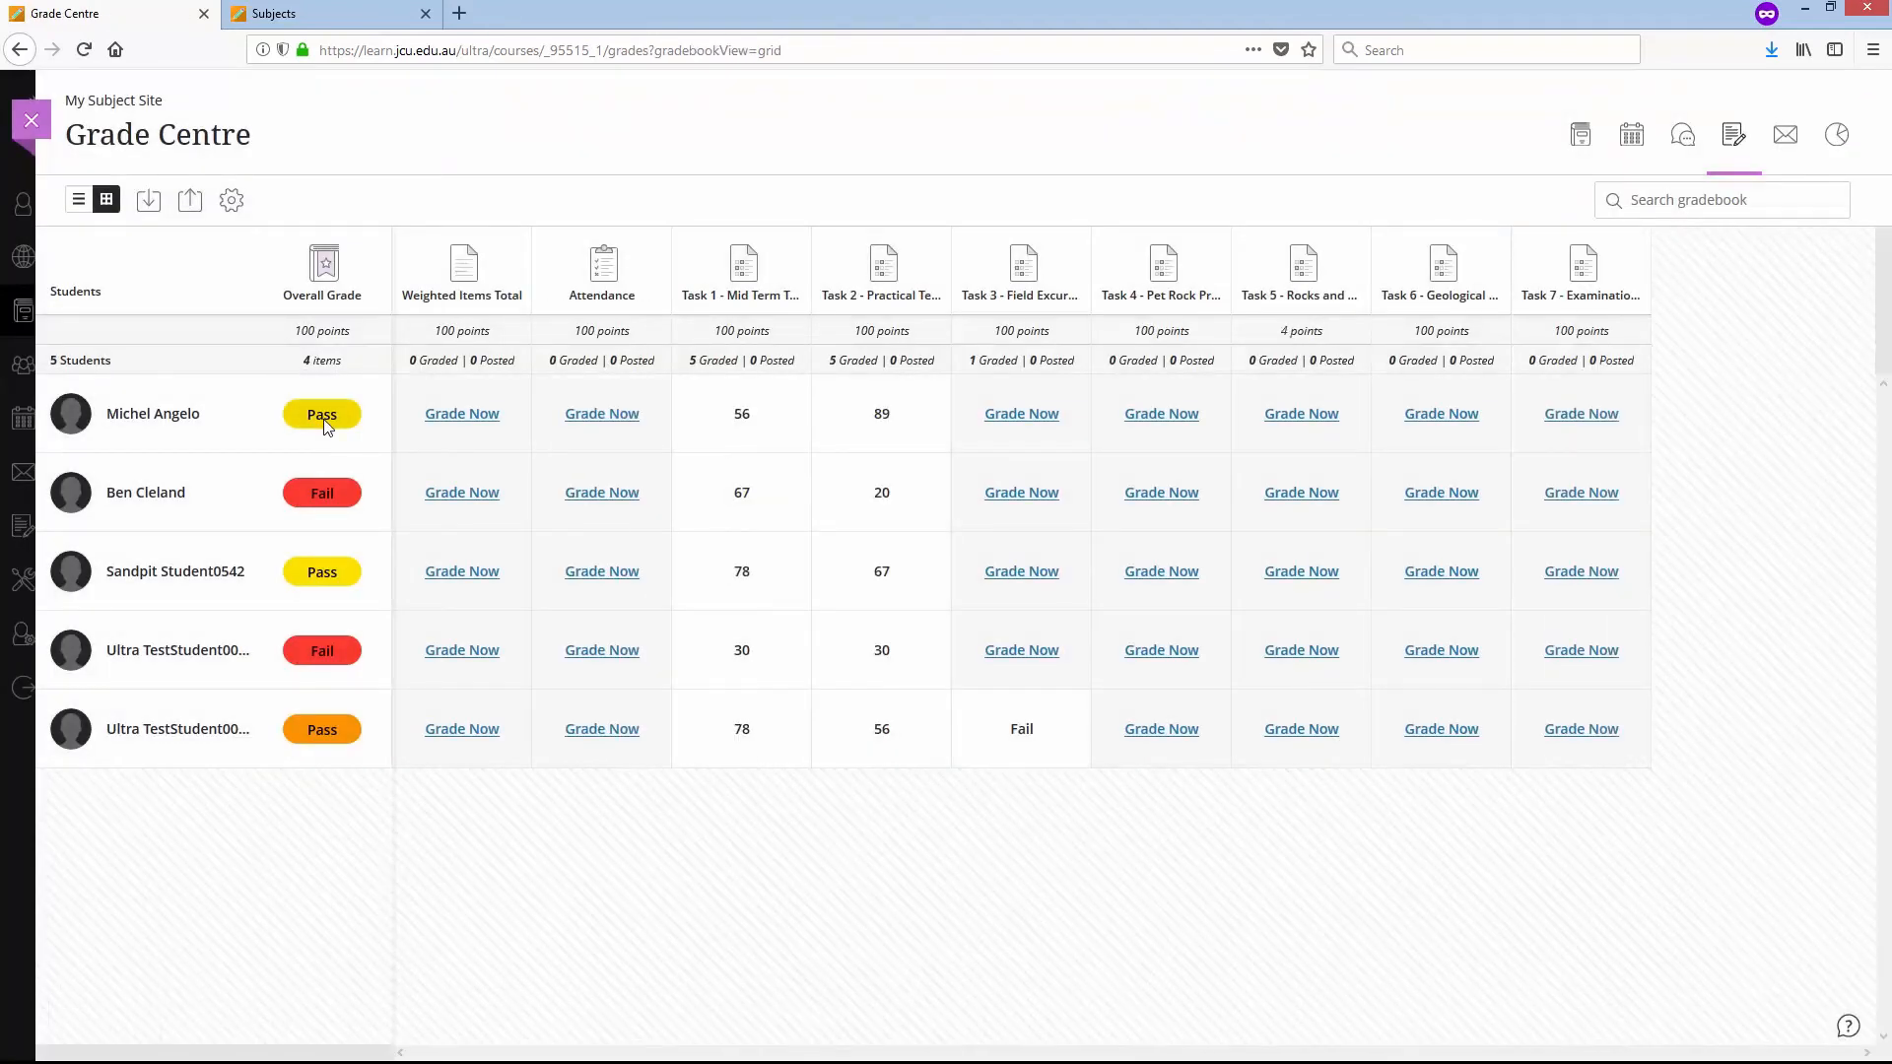
- Check the first student's overall grade score and enter 72.5 as their Weighted Items Total, closing the feedback panel
left_click(325, 425)
left_click(465, 414)
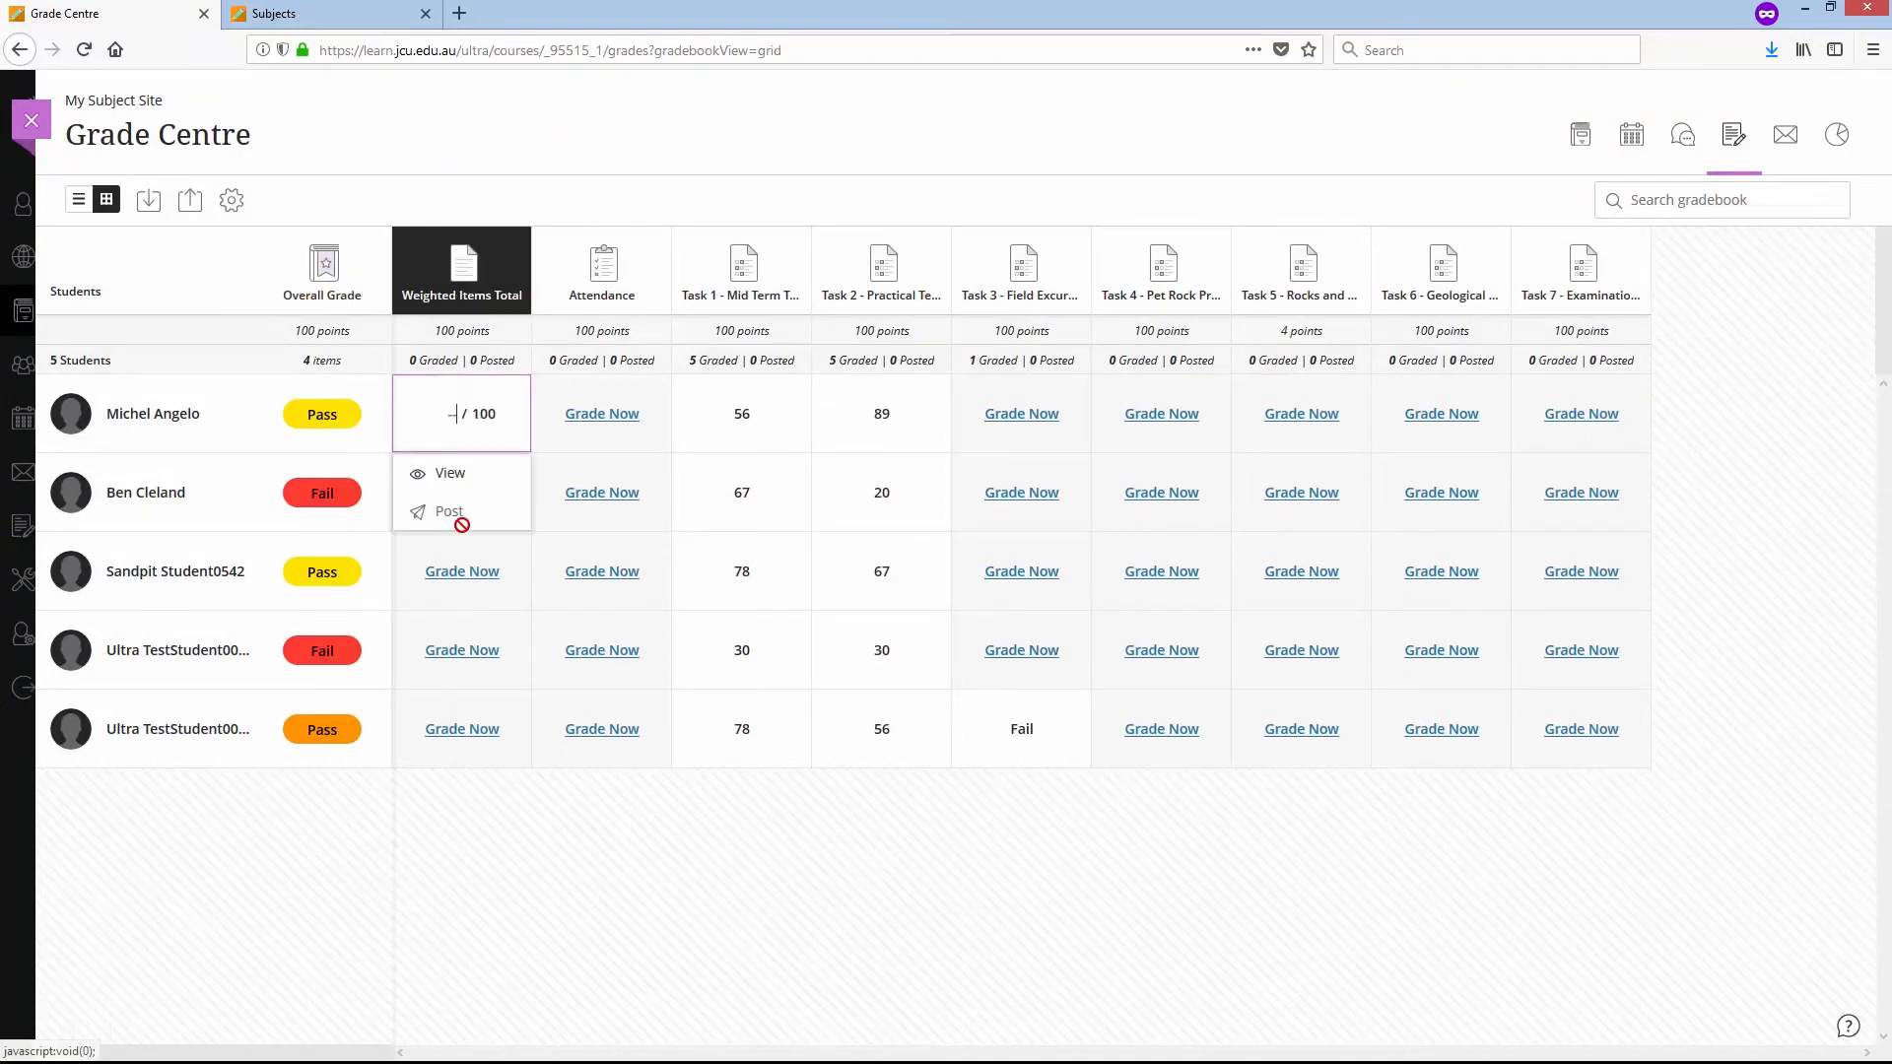
type("72.5")
key("Return")
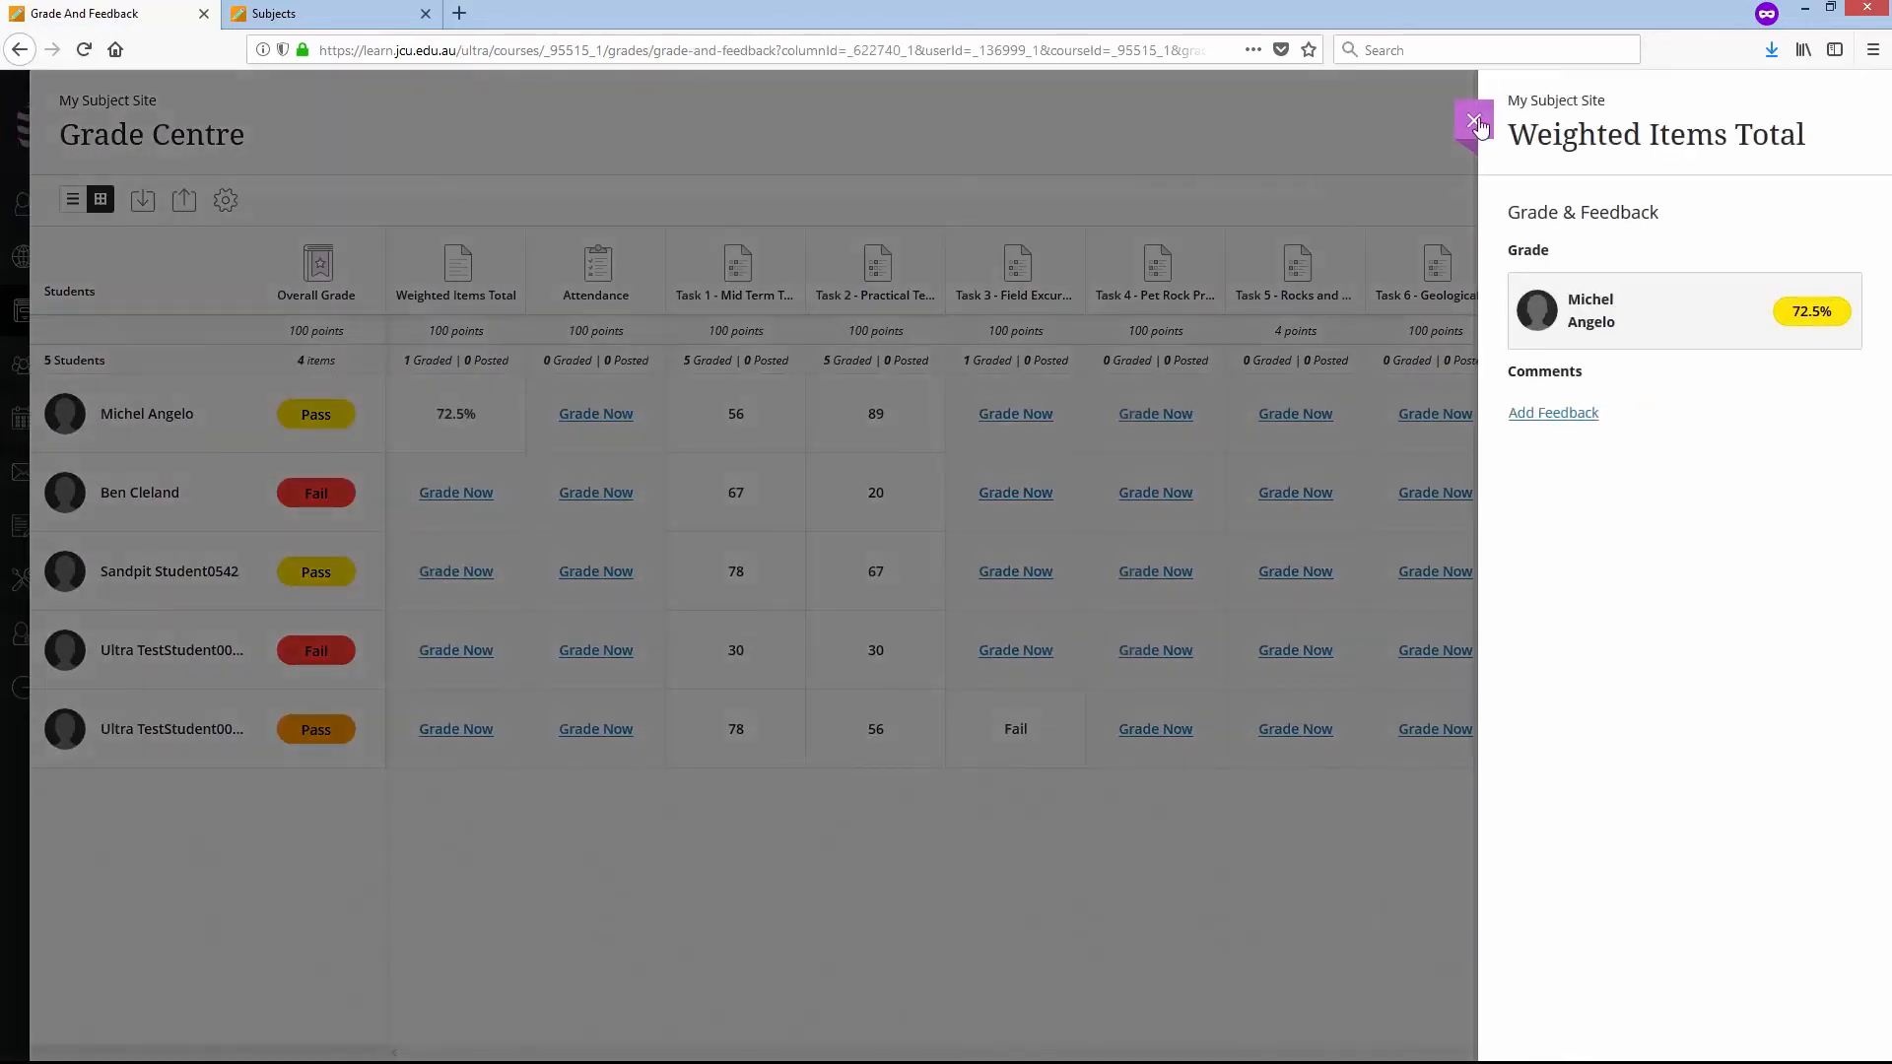
left_click(1474, 123)
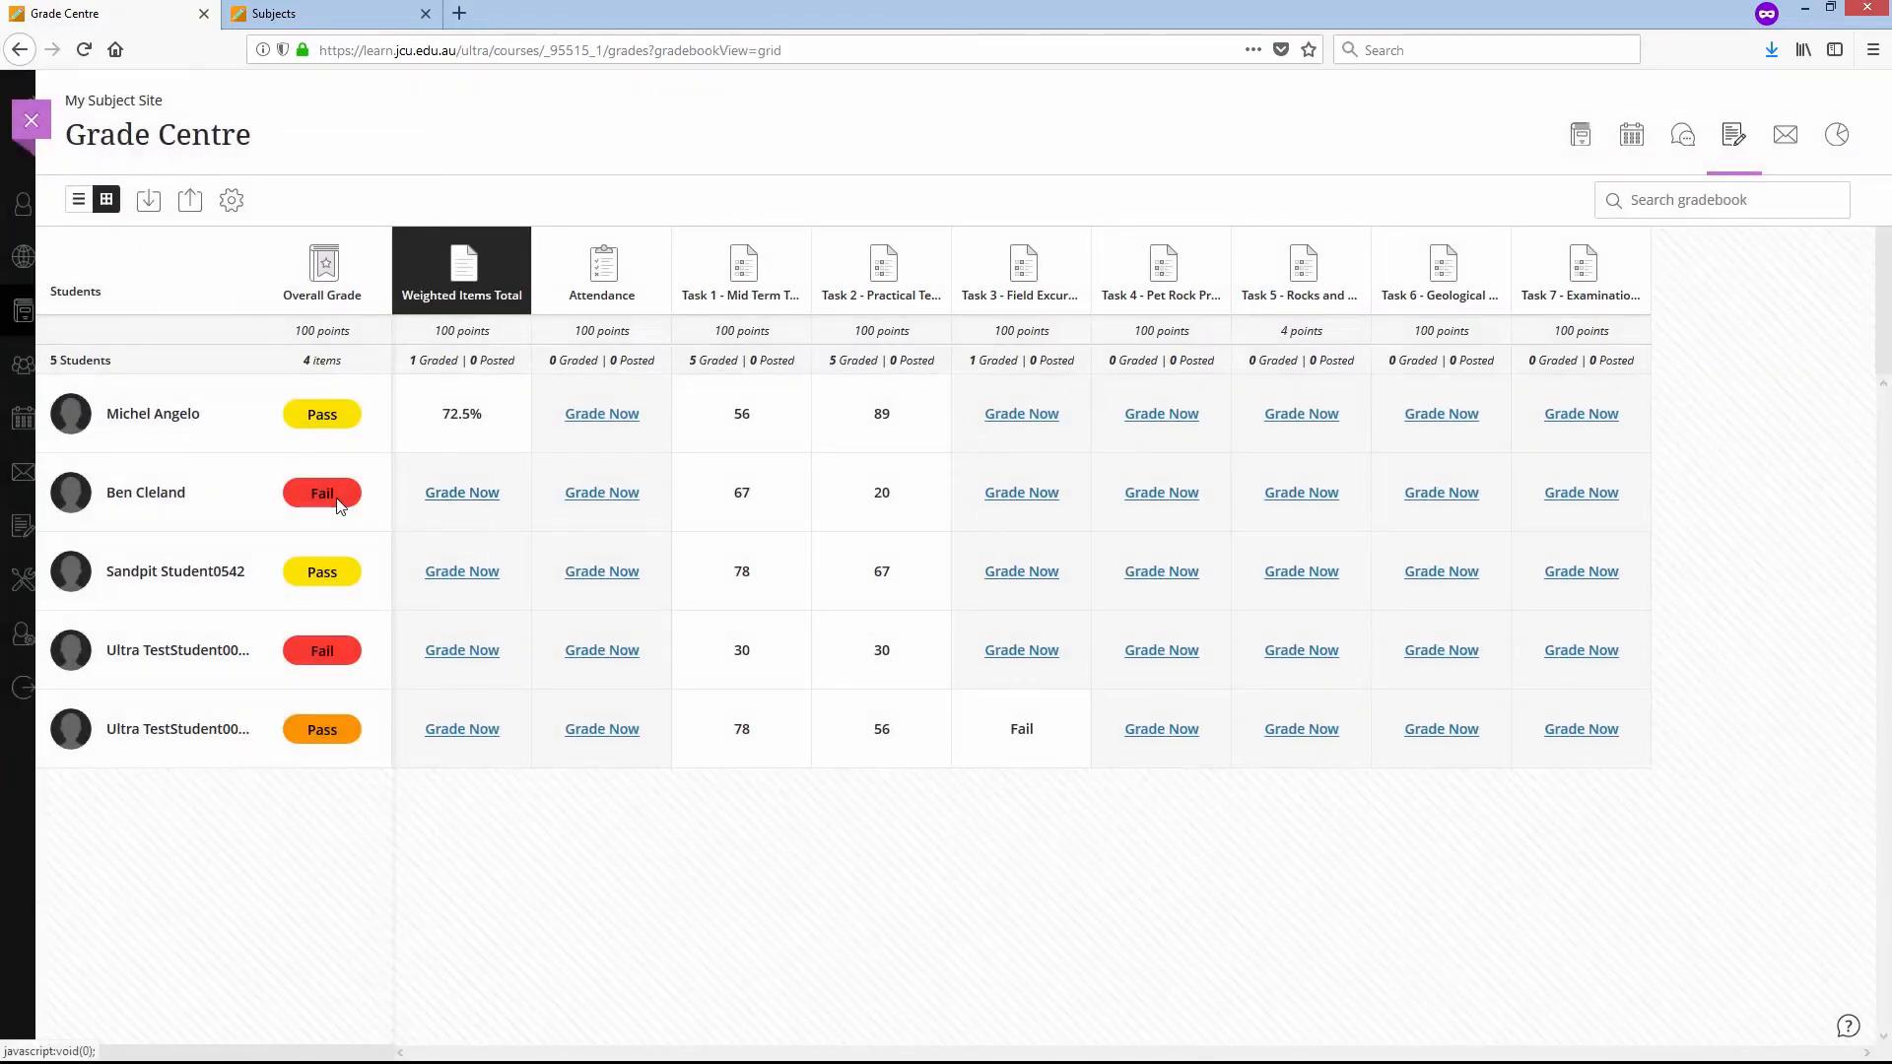
- Check the second student's overall grade score and enter 43.5 as their Weighted Items Total
left_click(339, 503)
left_click(436, 494)
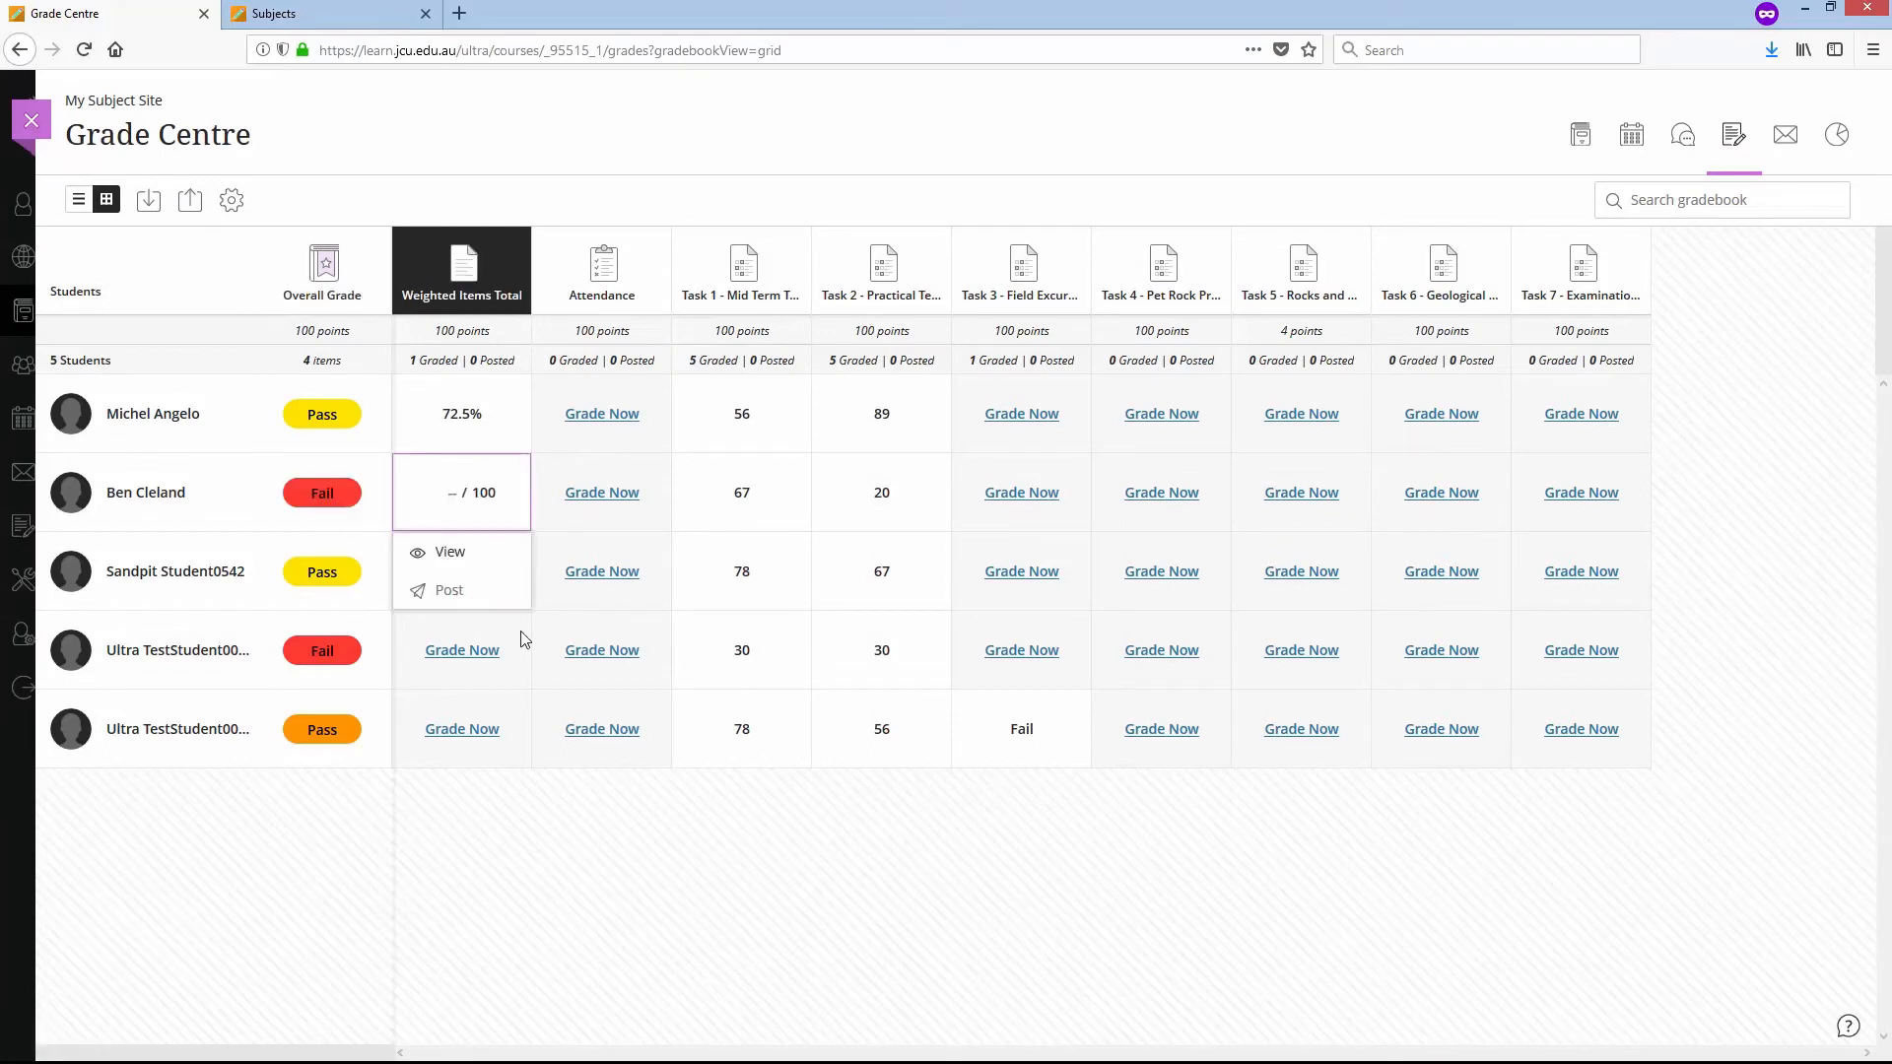
type("43.5")
key("Return")
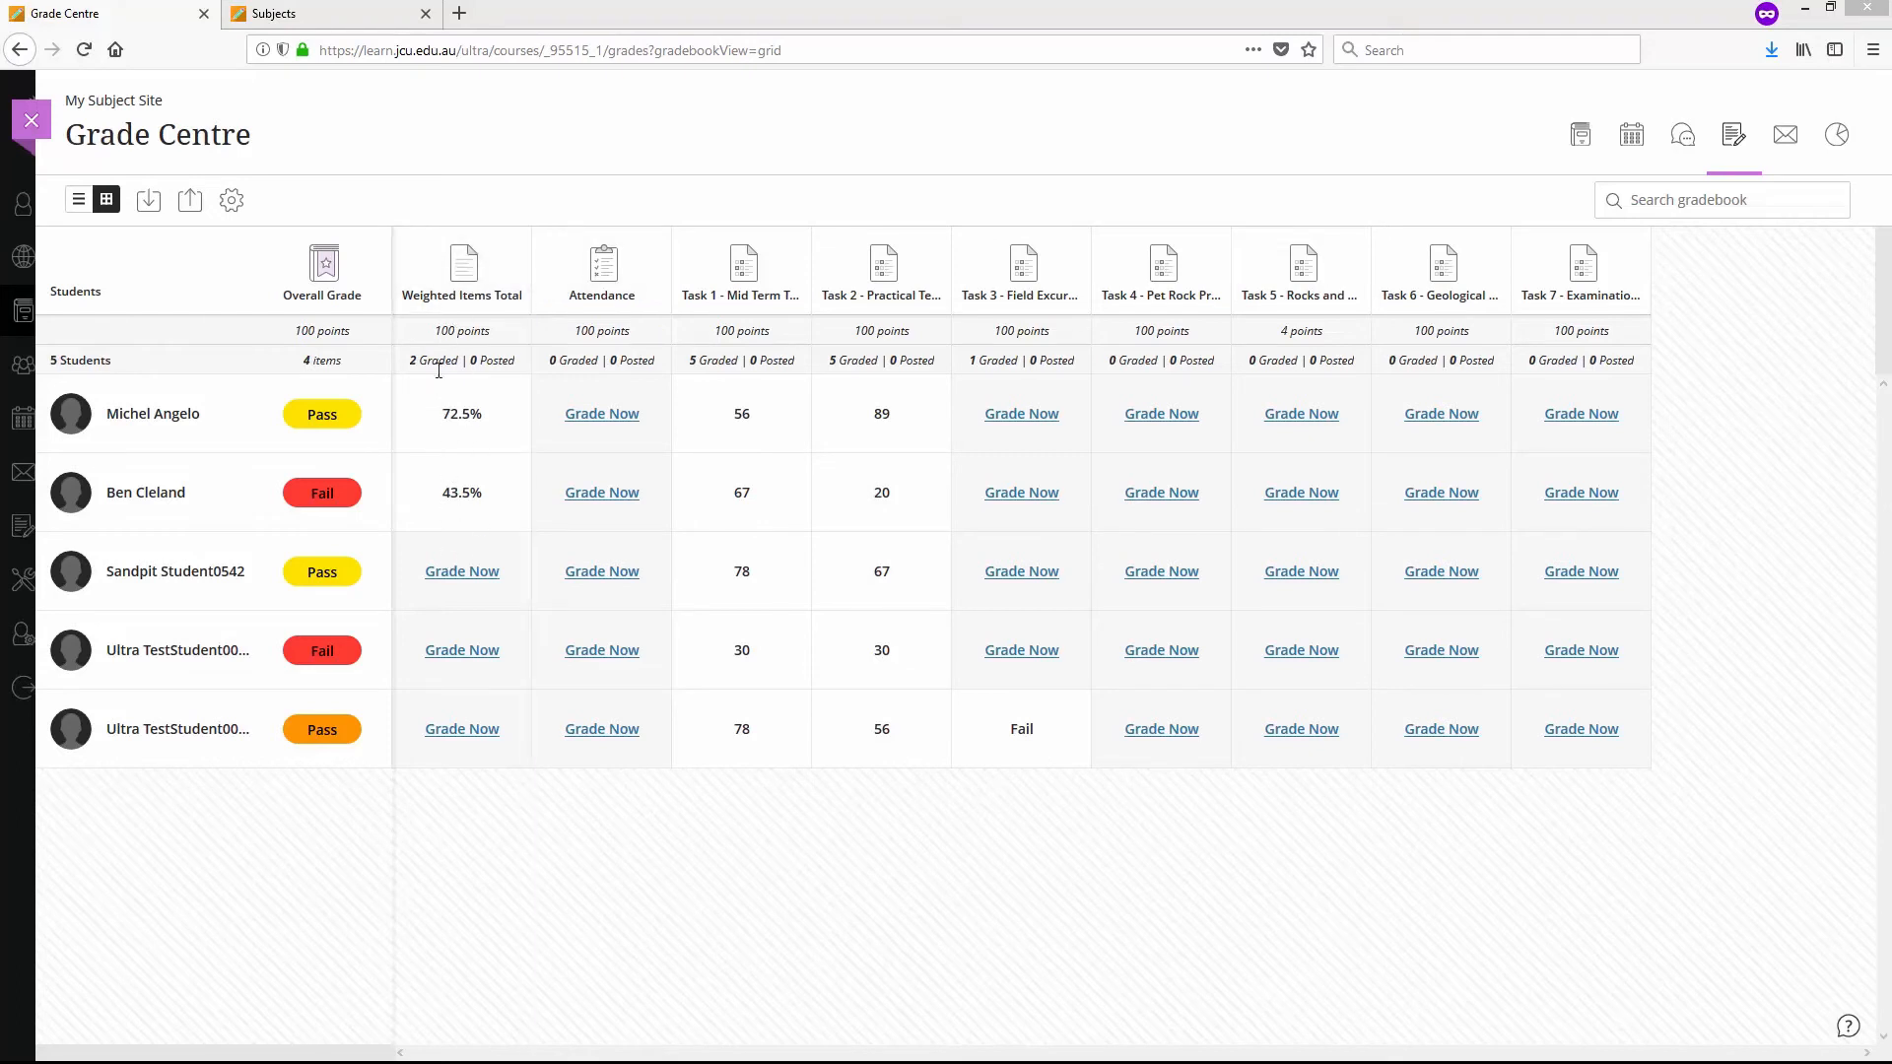
- Review the options for adding grade items in the grid and list views and the Attendance item's options, returning to the grid
left_click(392, 270)
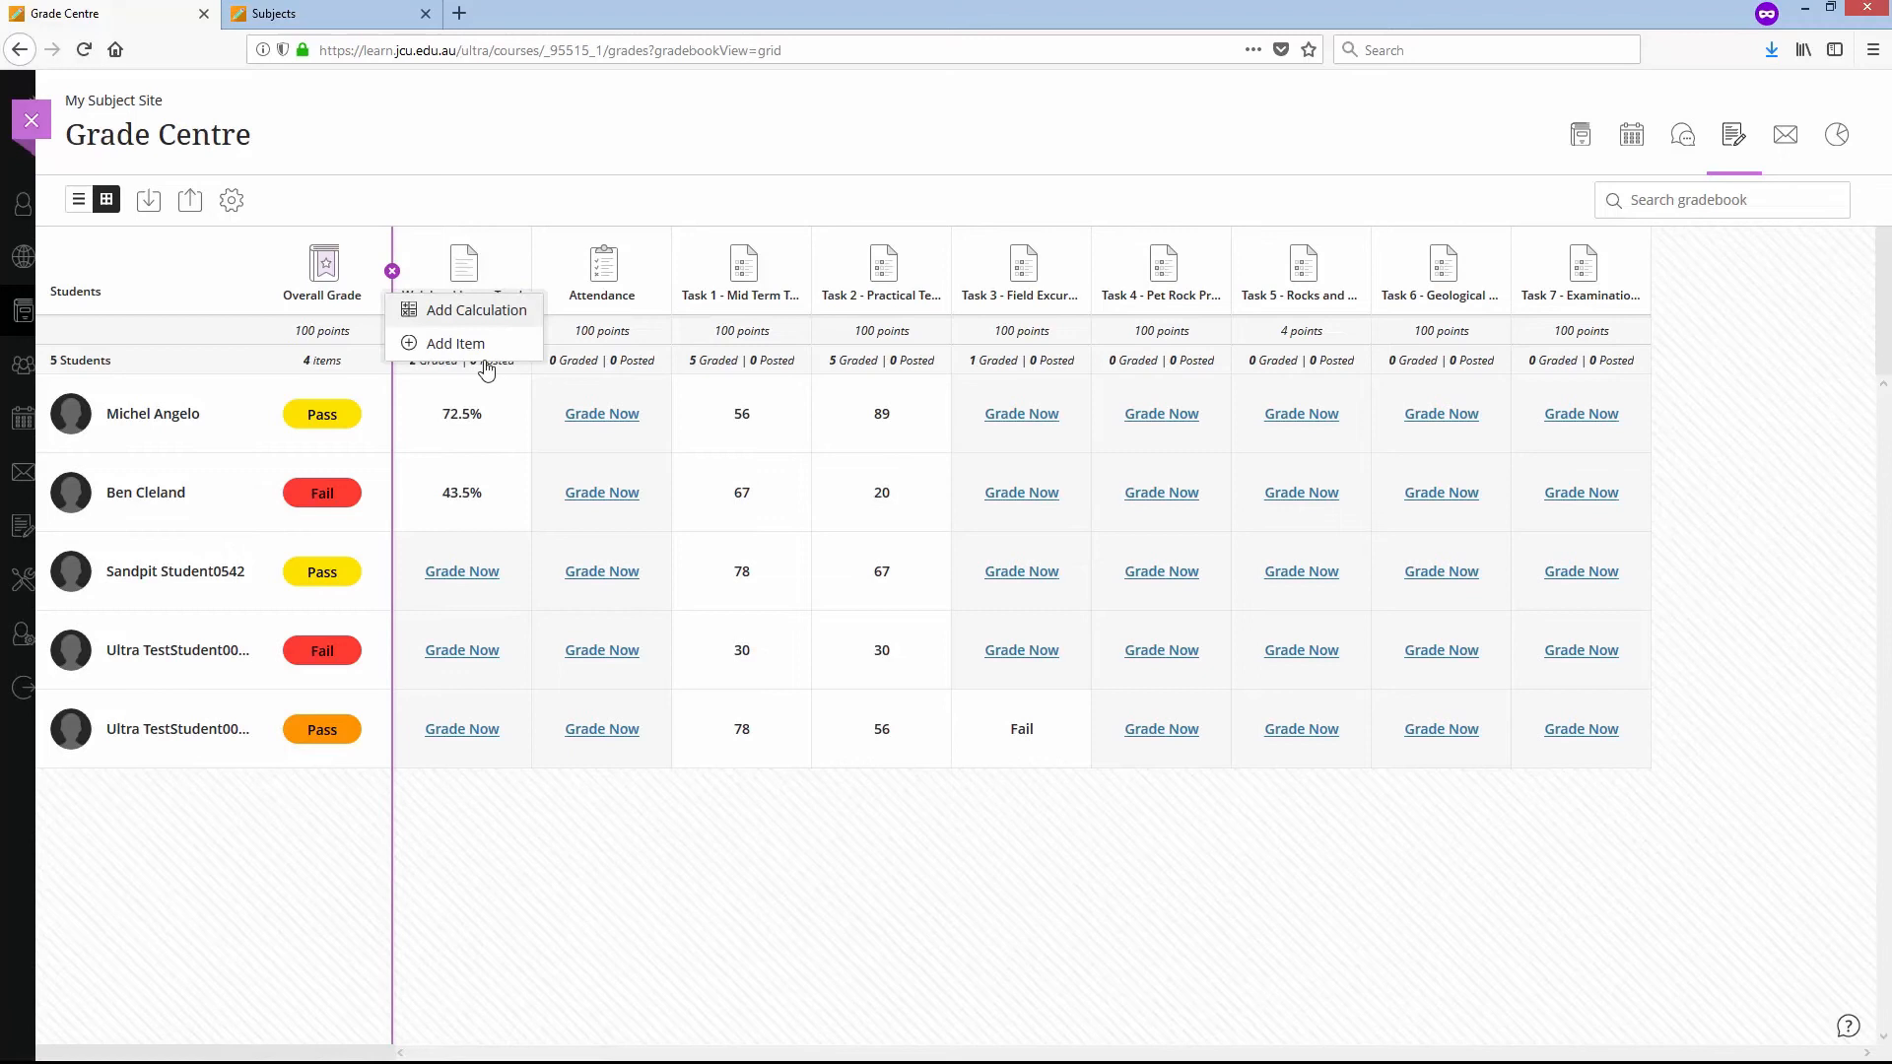
left_click(502, 905)
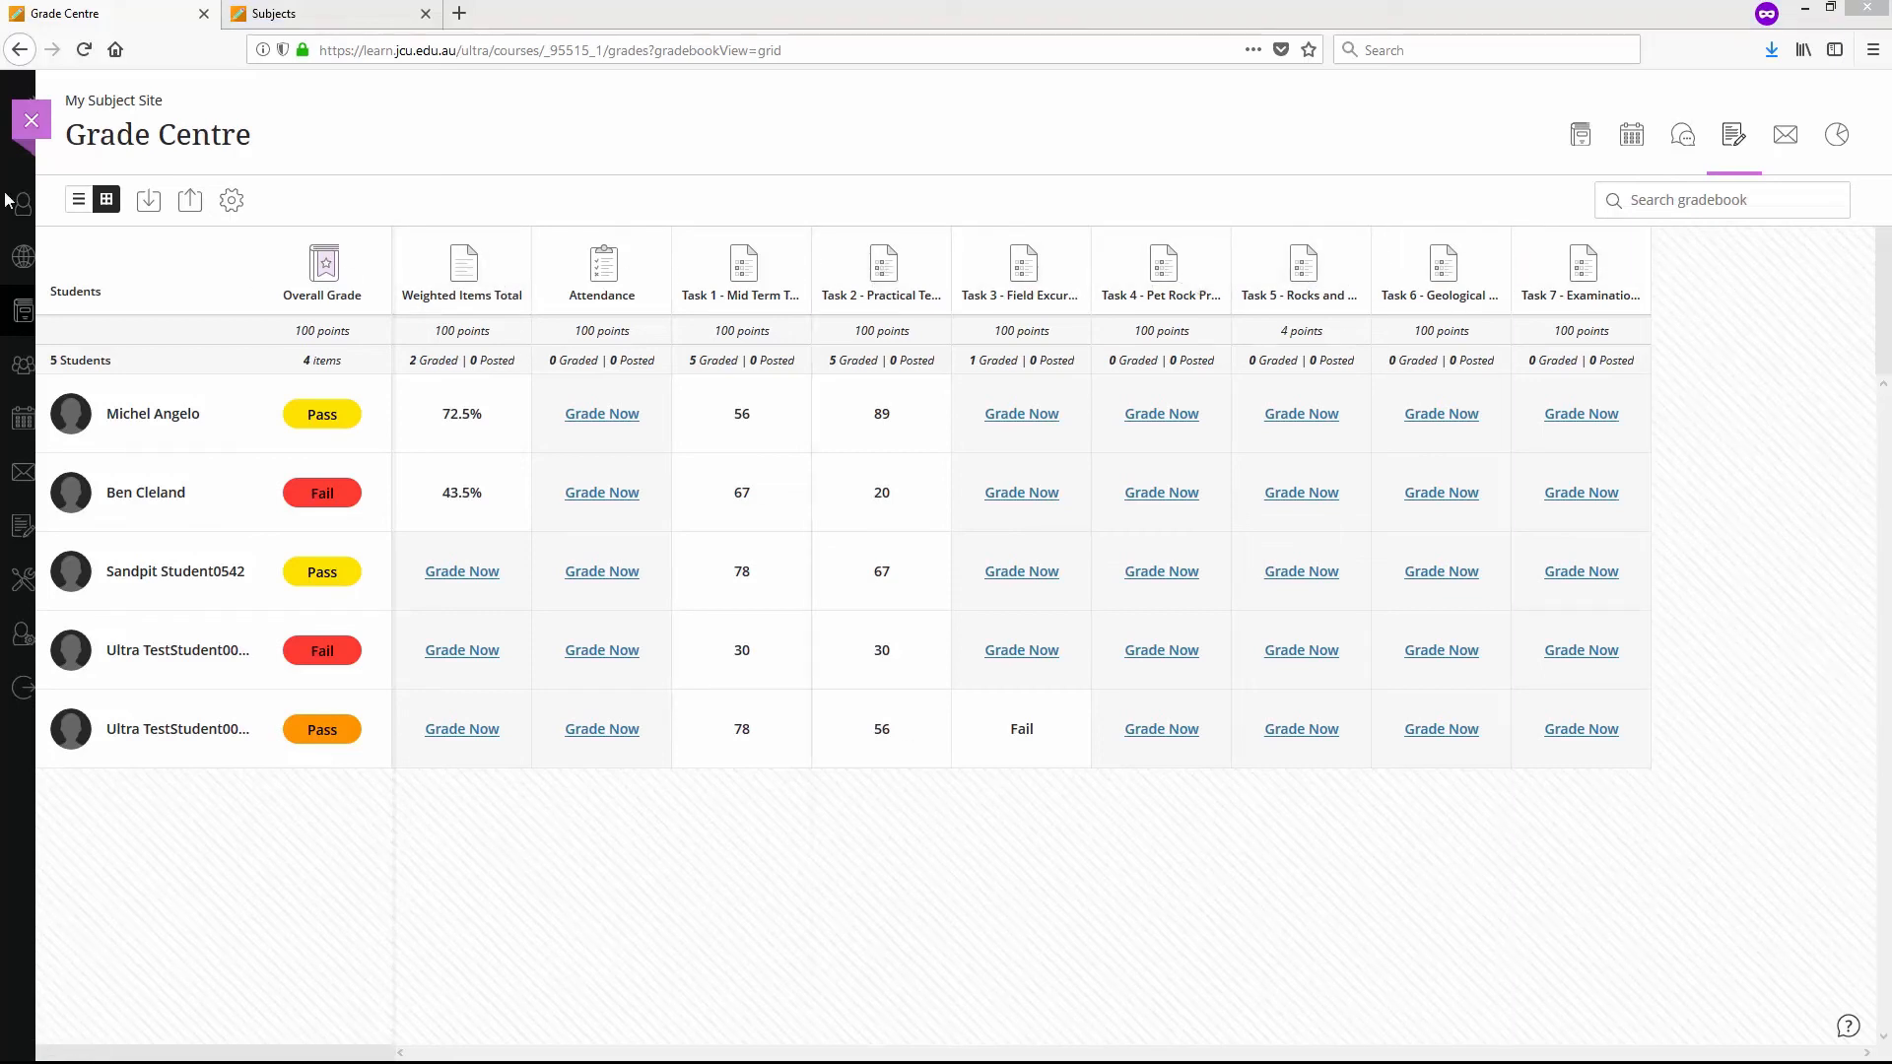
left_click(78, 202)
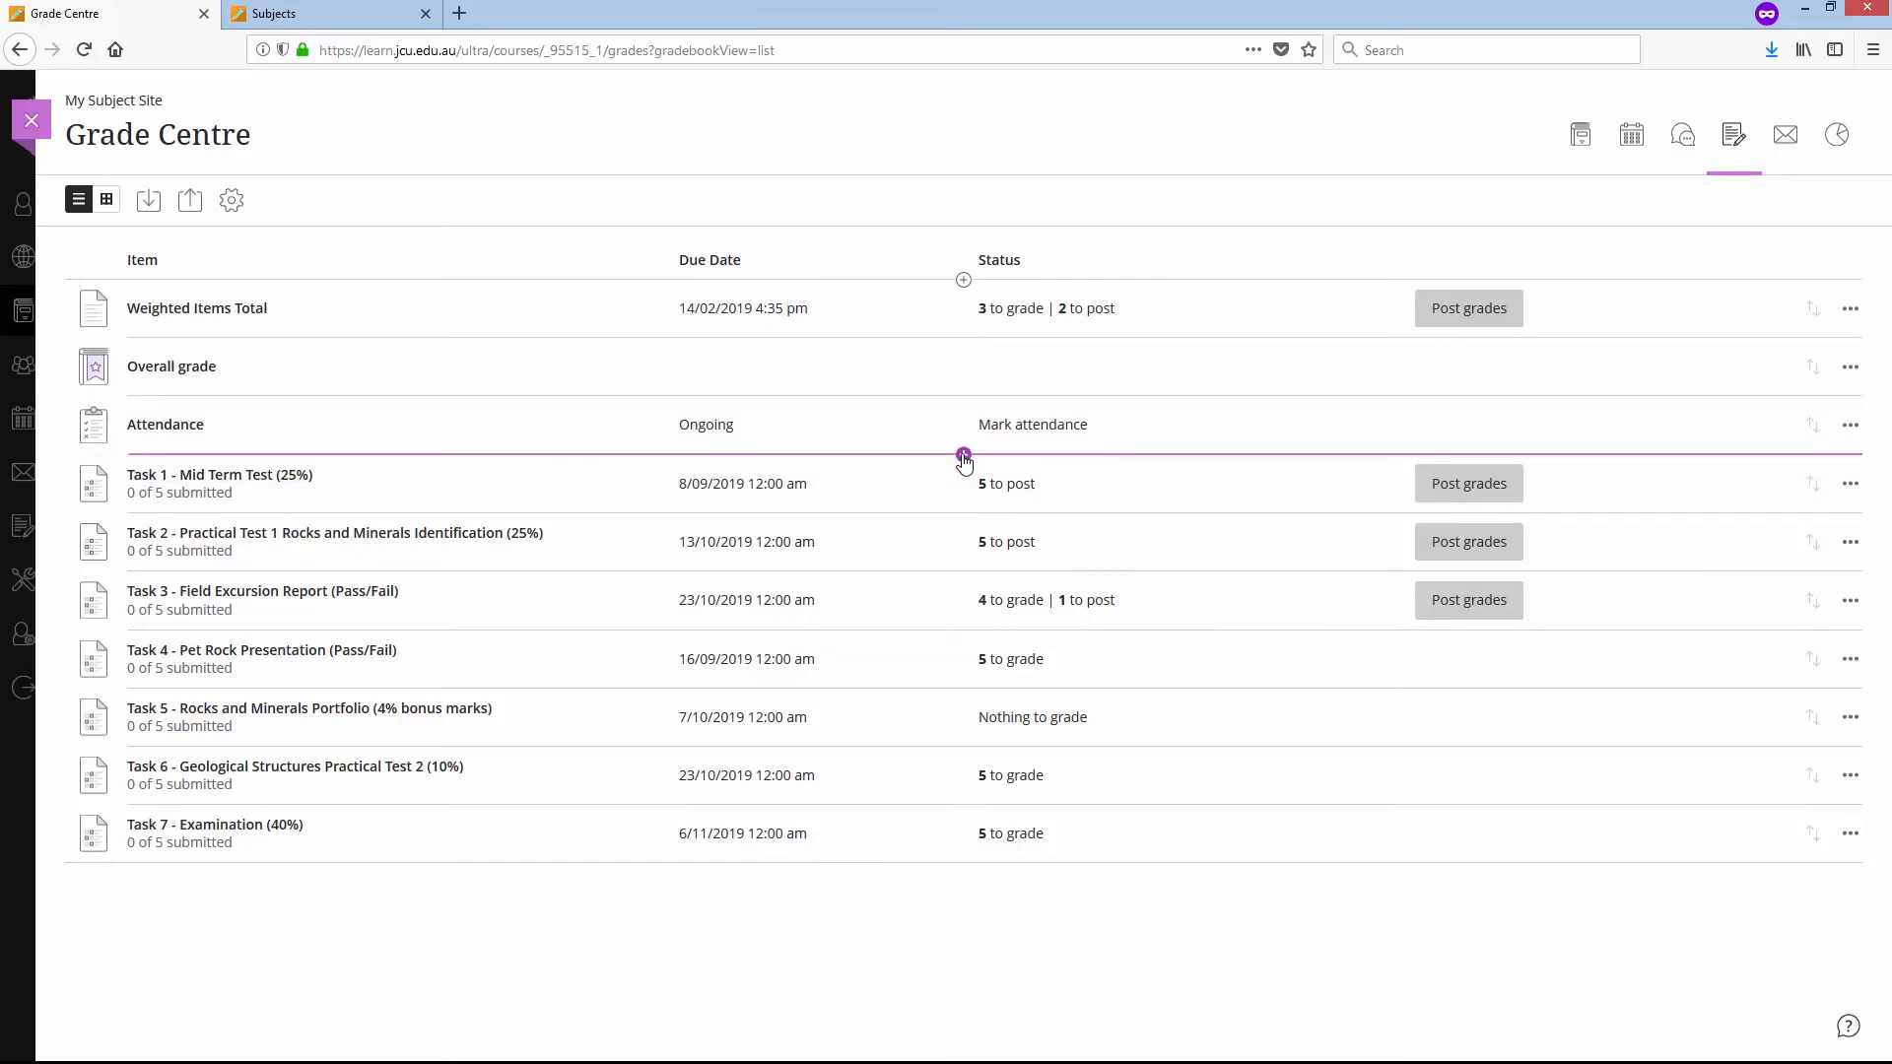
left_click(964, 458)
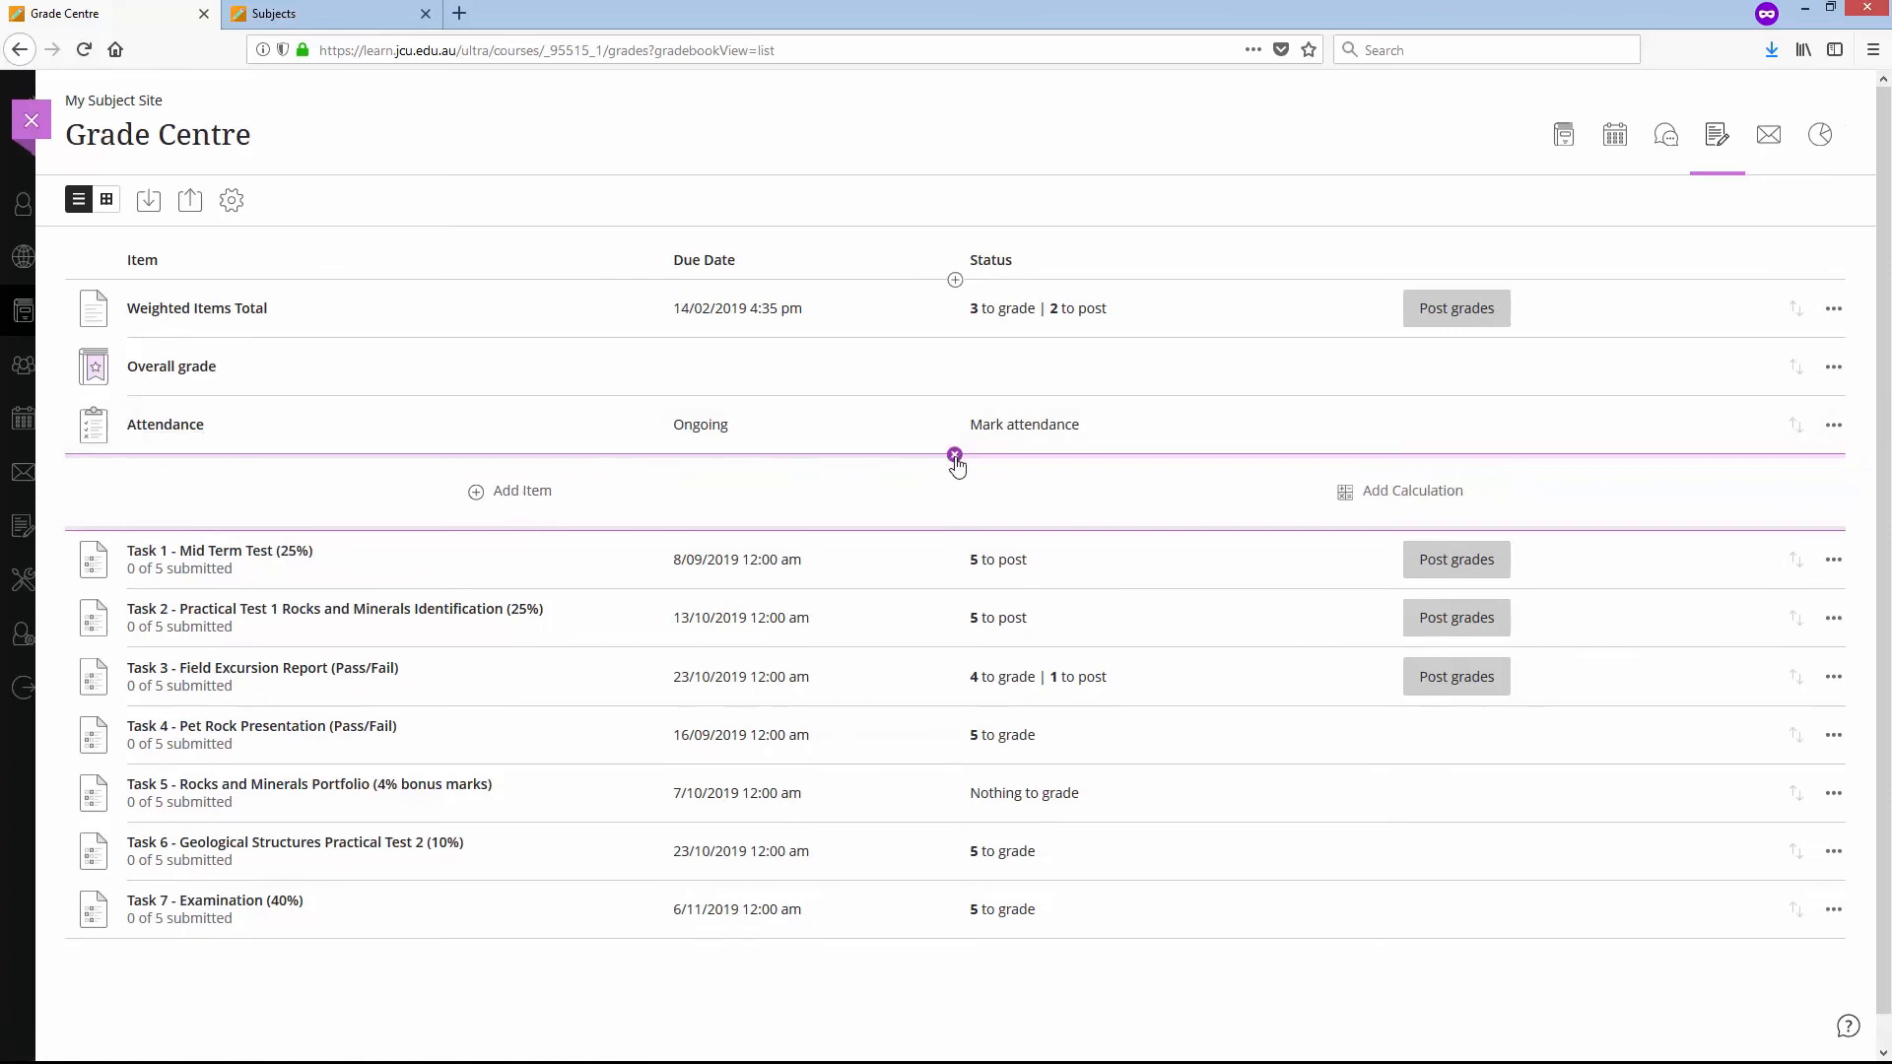
left_click(952, 453)
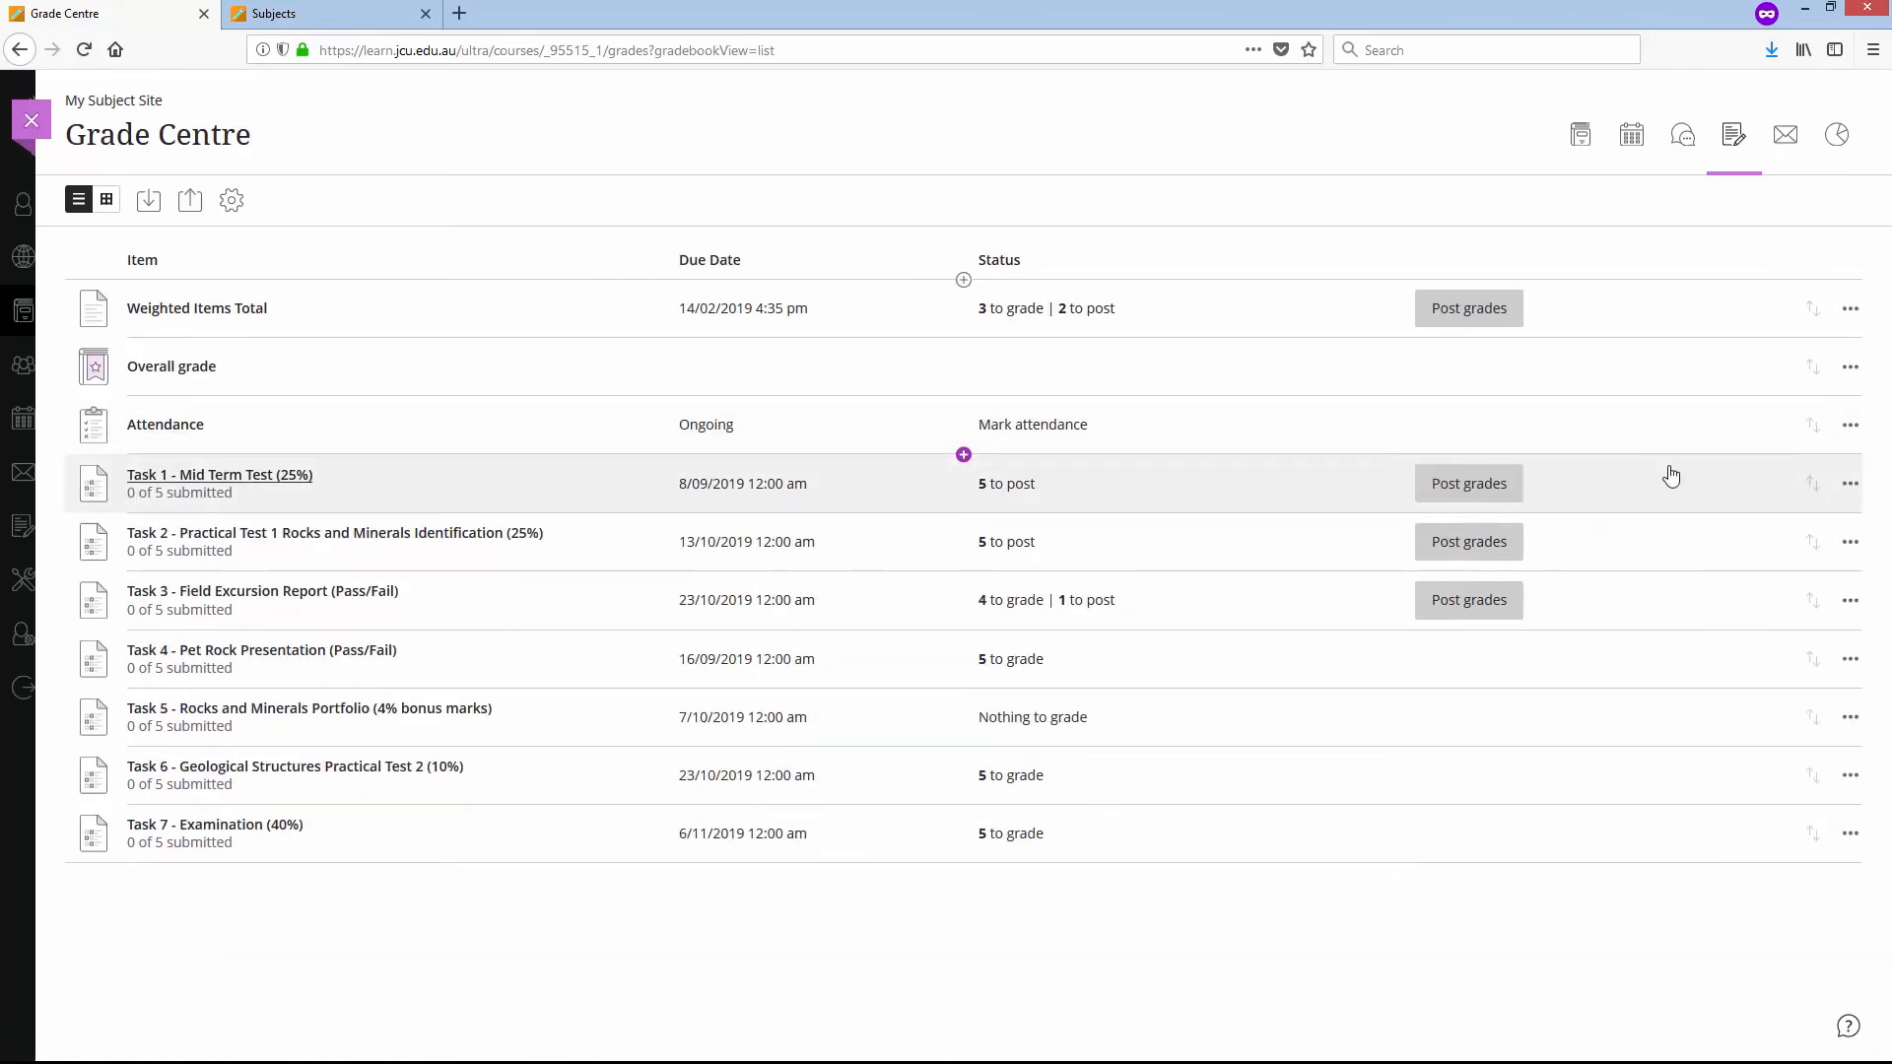
left_click(1849, 426)
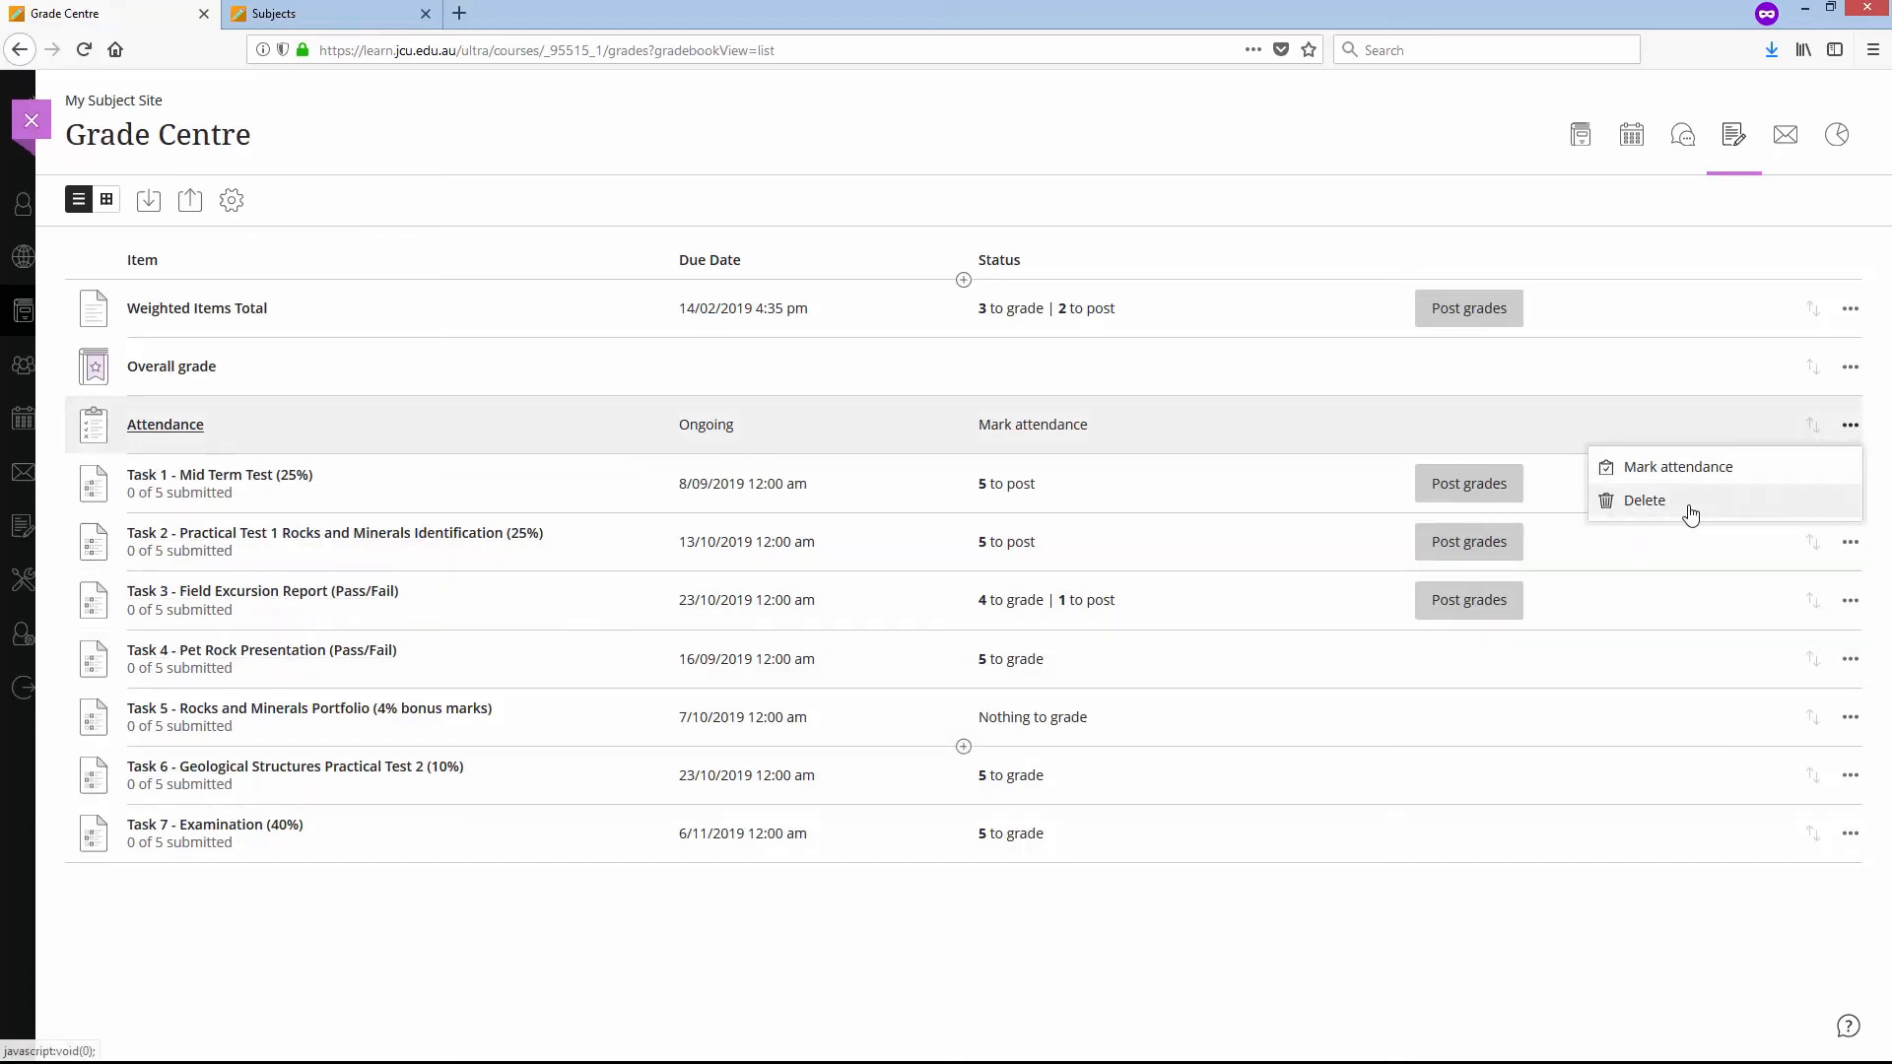
left_click(297, 986)
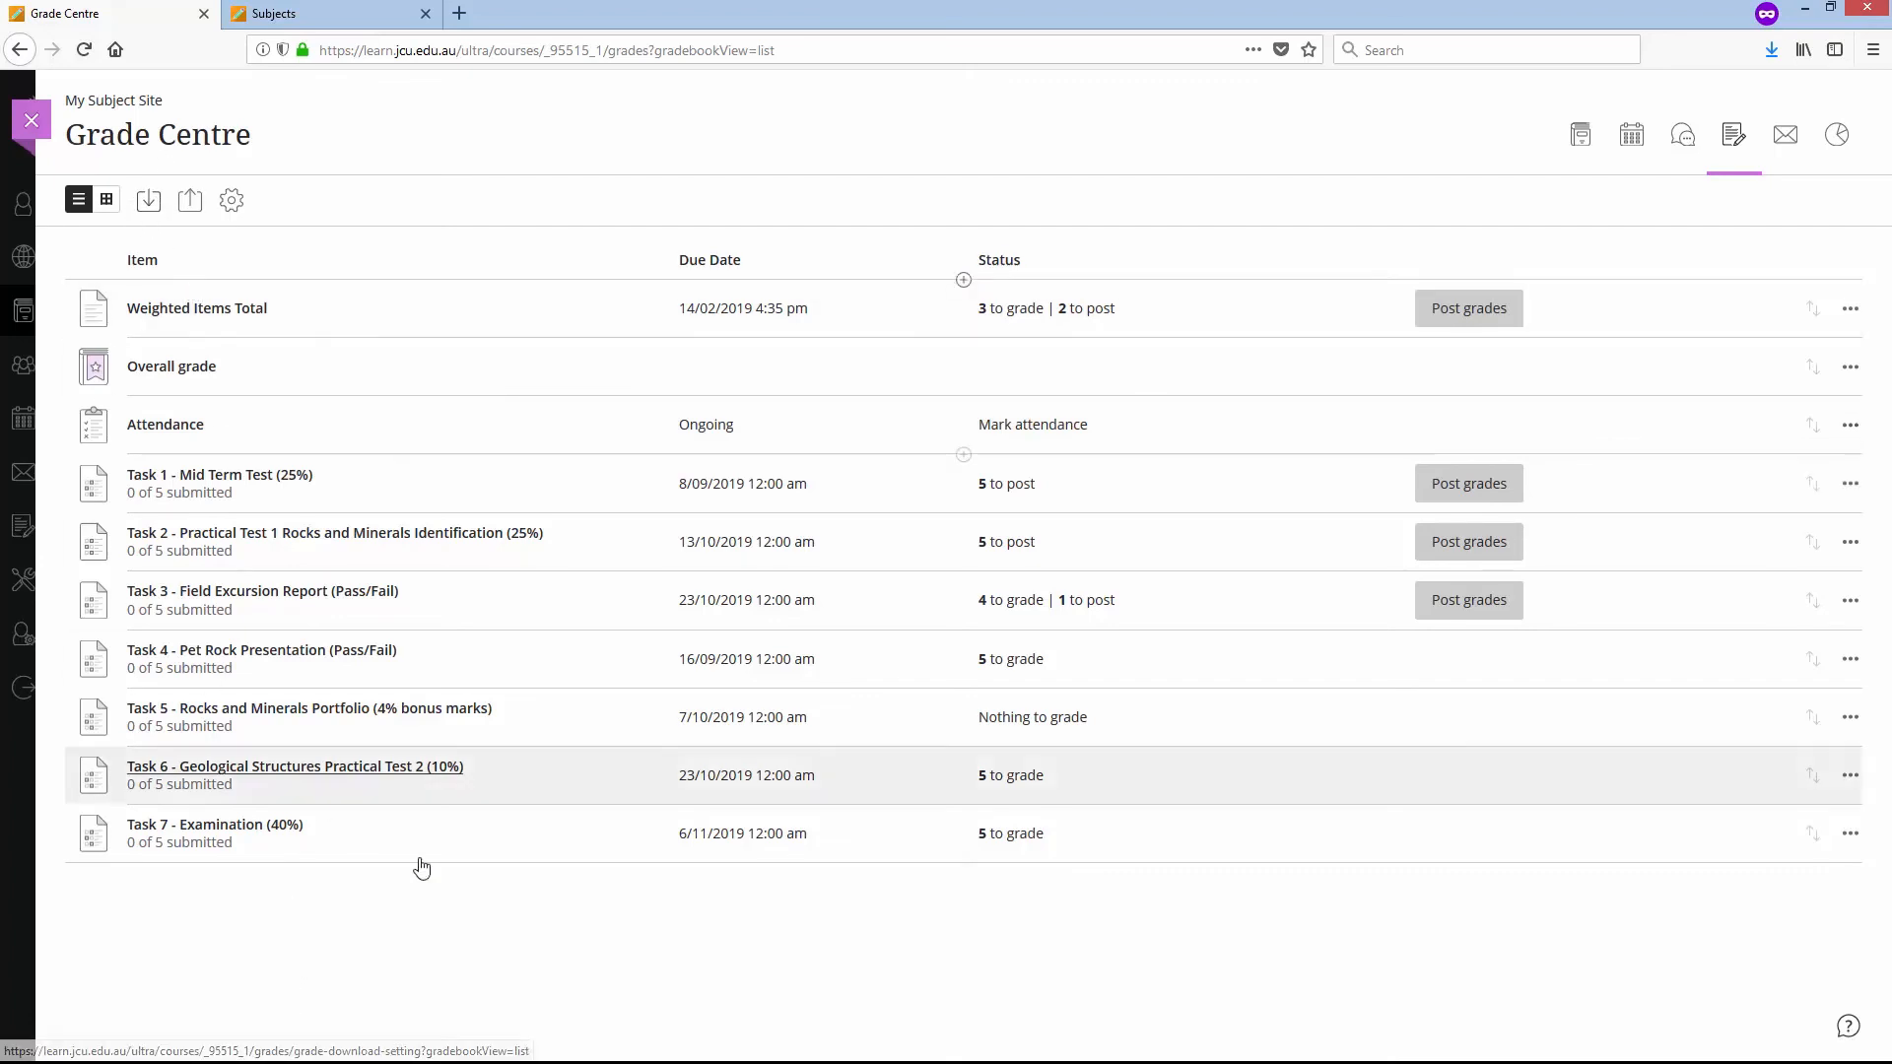
left_click(108, 201)
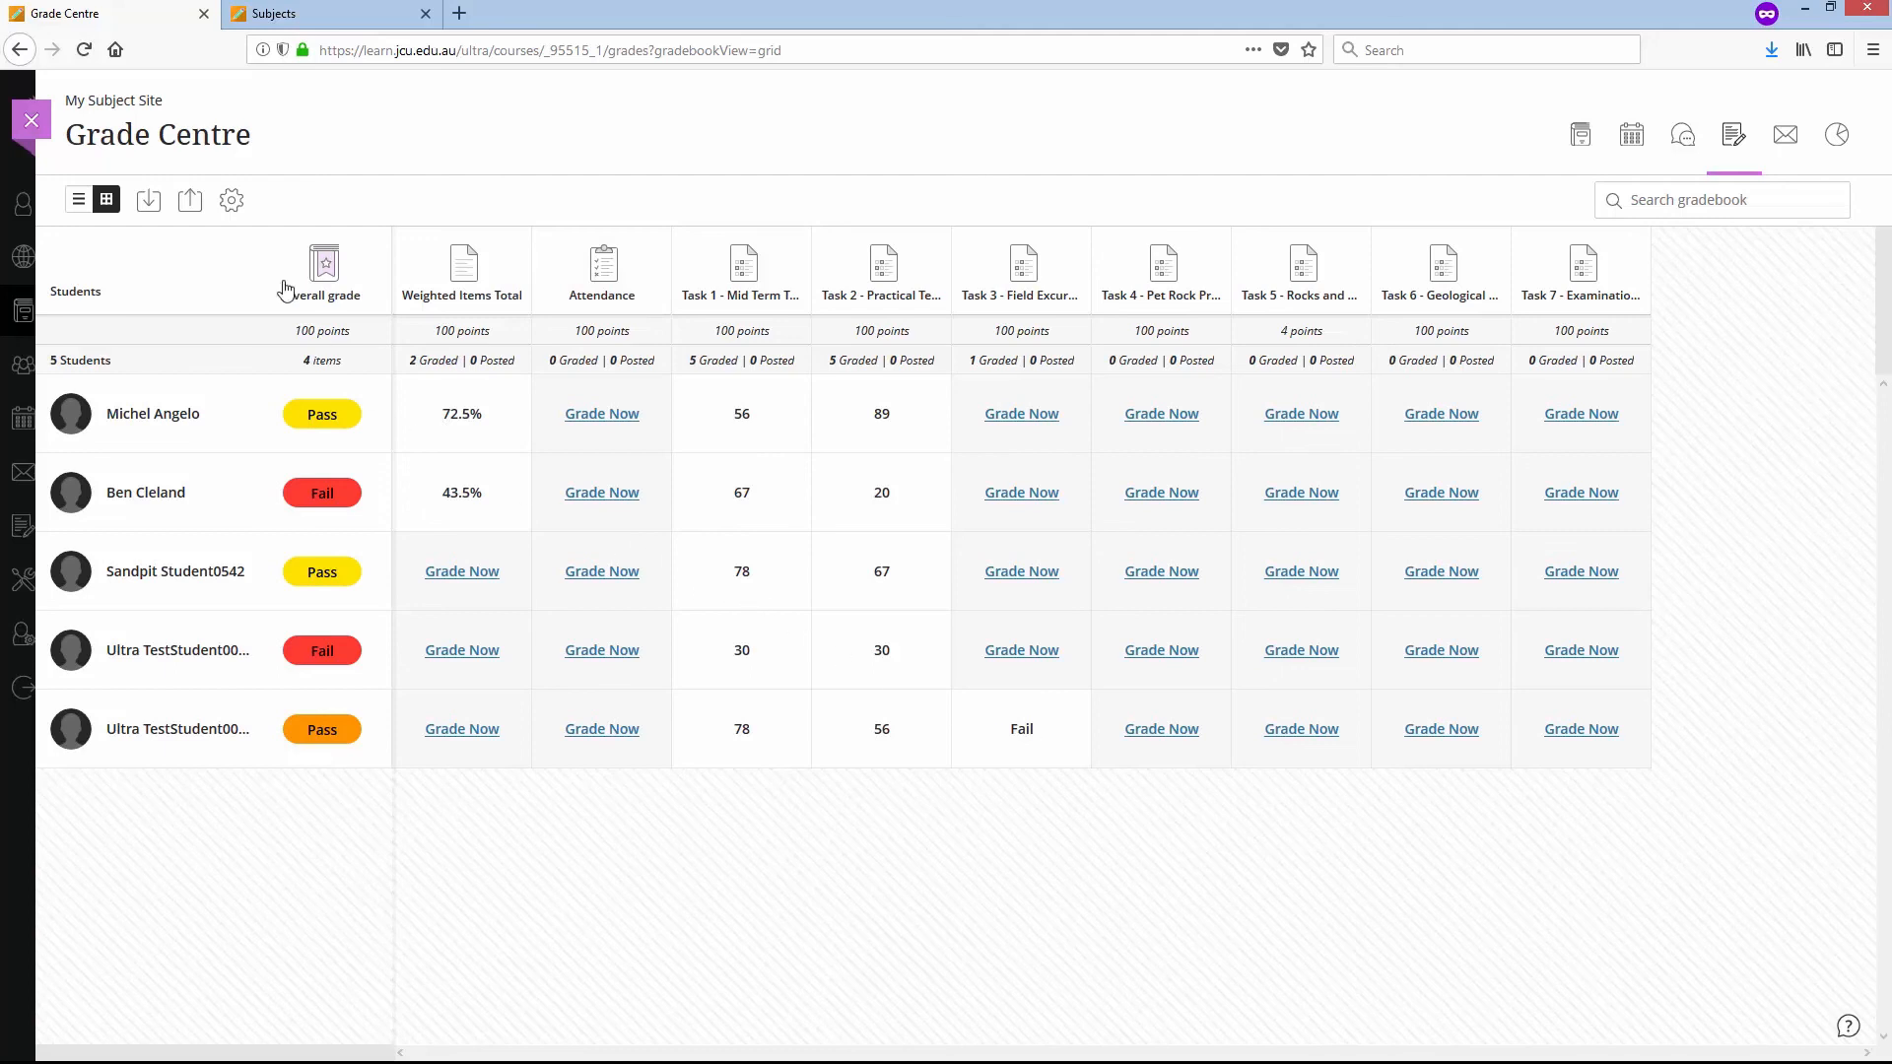
- Review the Pass/Fail grading diagram in the Grade Centre settings and leave the site for the Subjects list
left_click(231, 200)
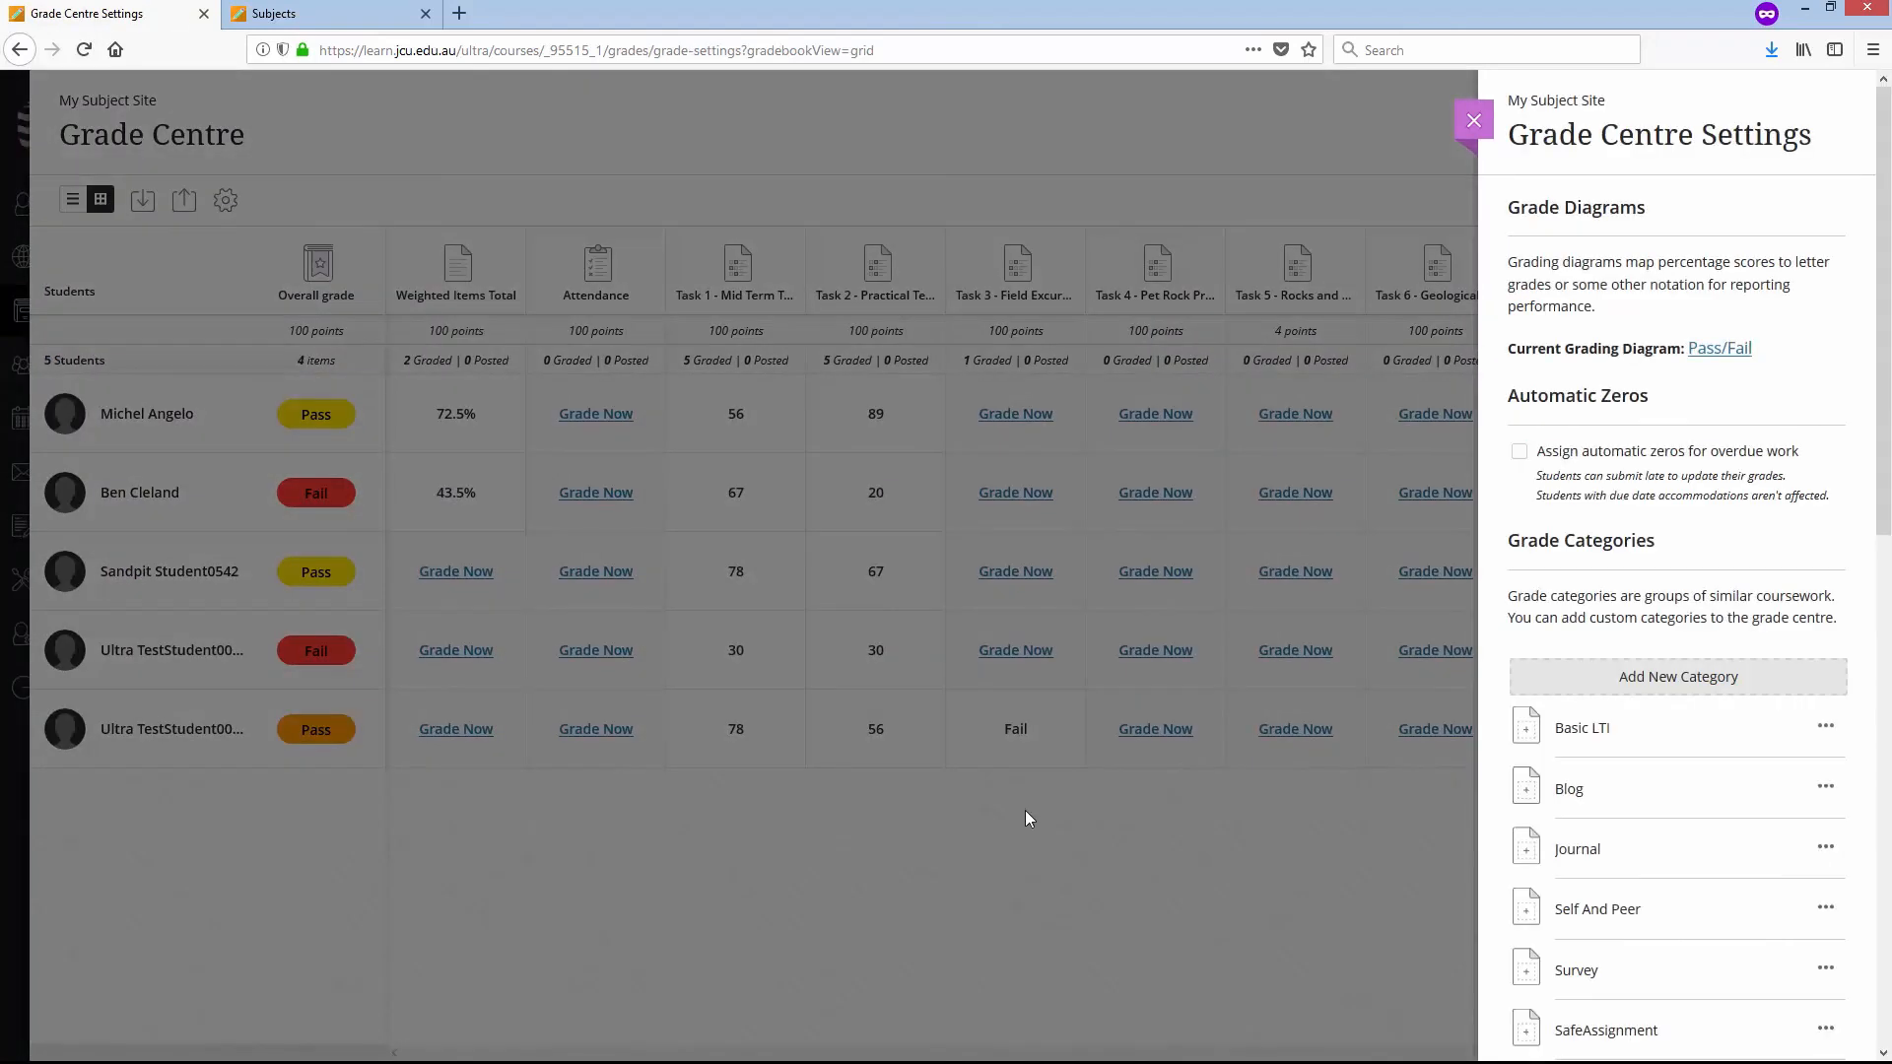
left_click(1720, 350)
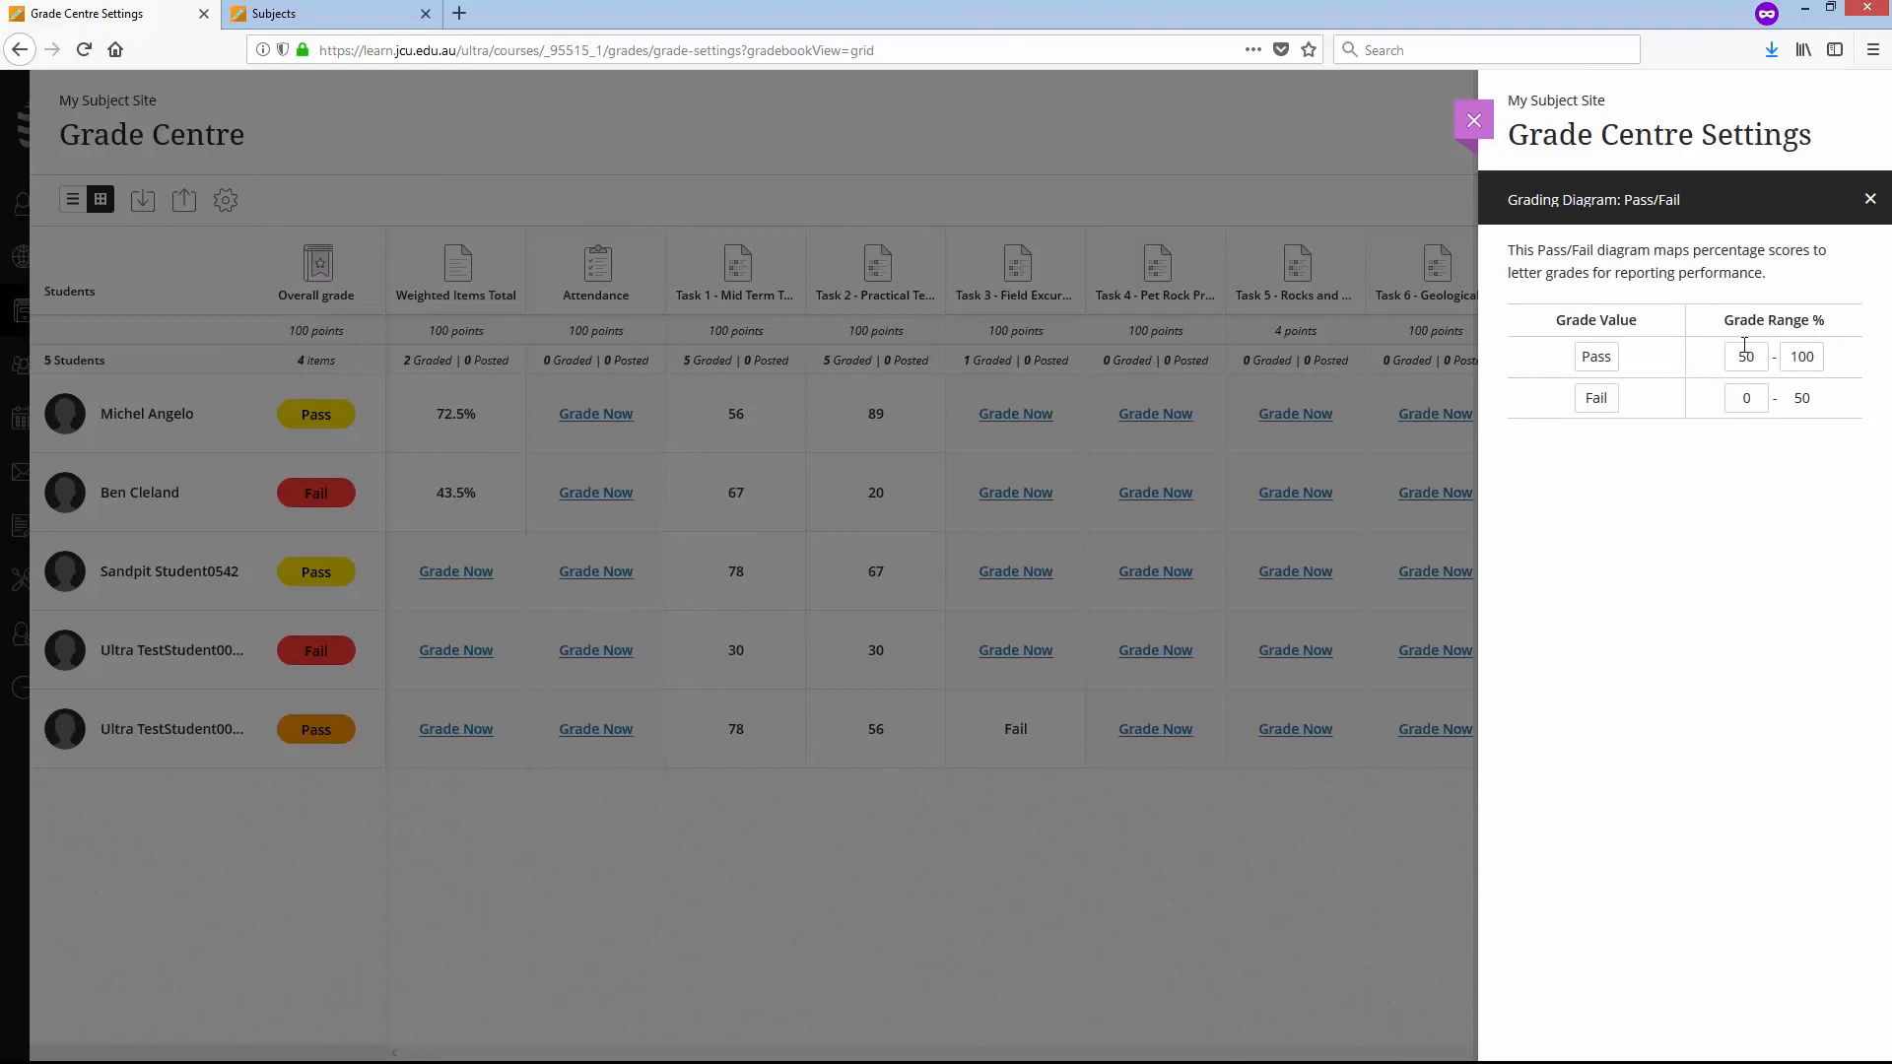
left_click(1870, 199)
left_click(1473, 121)
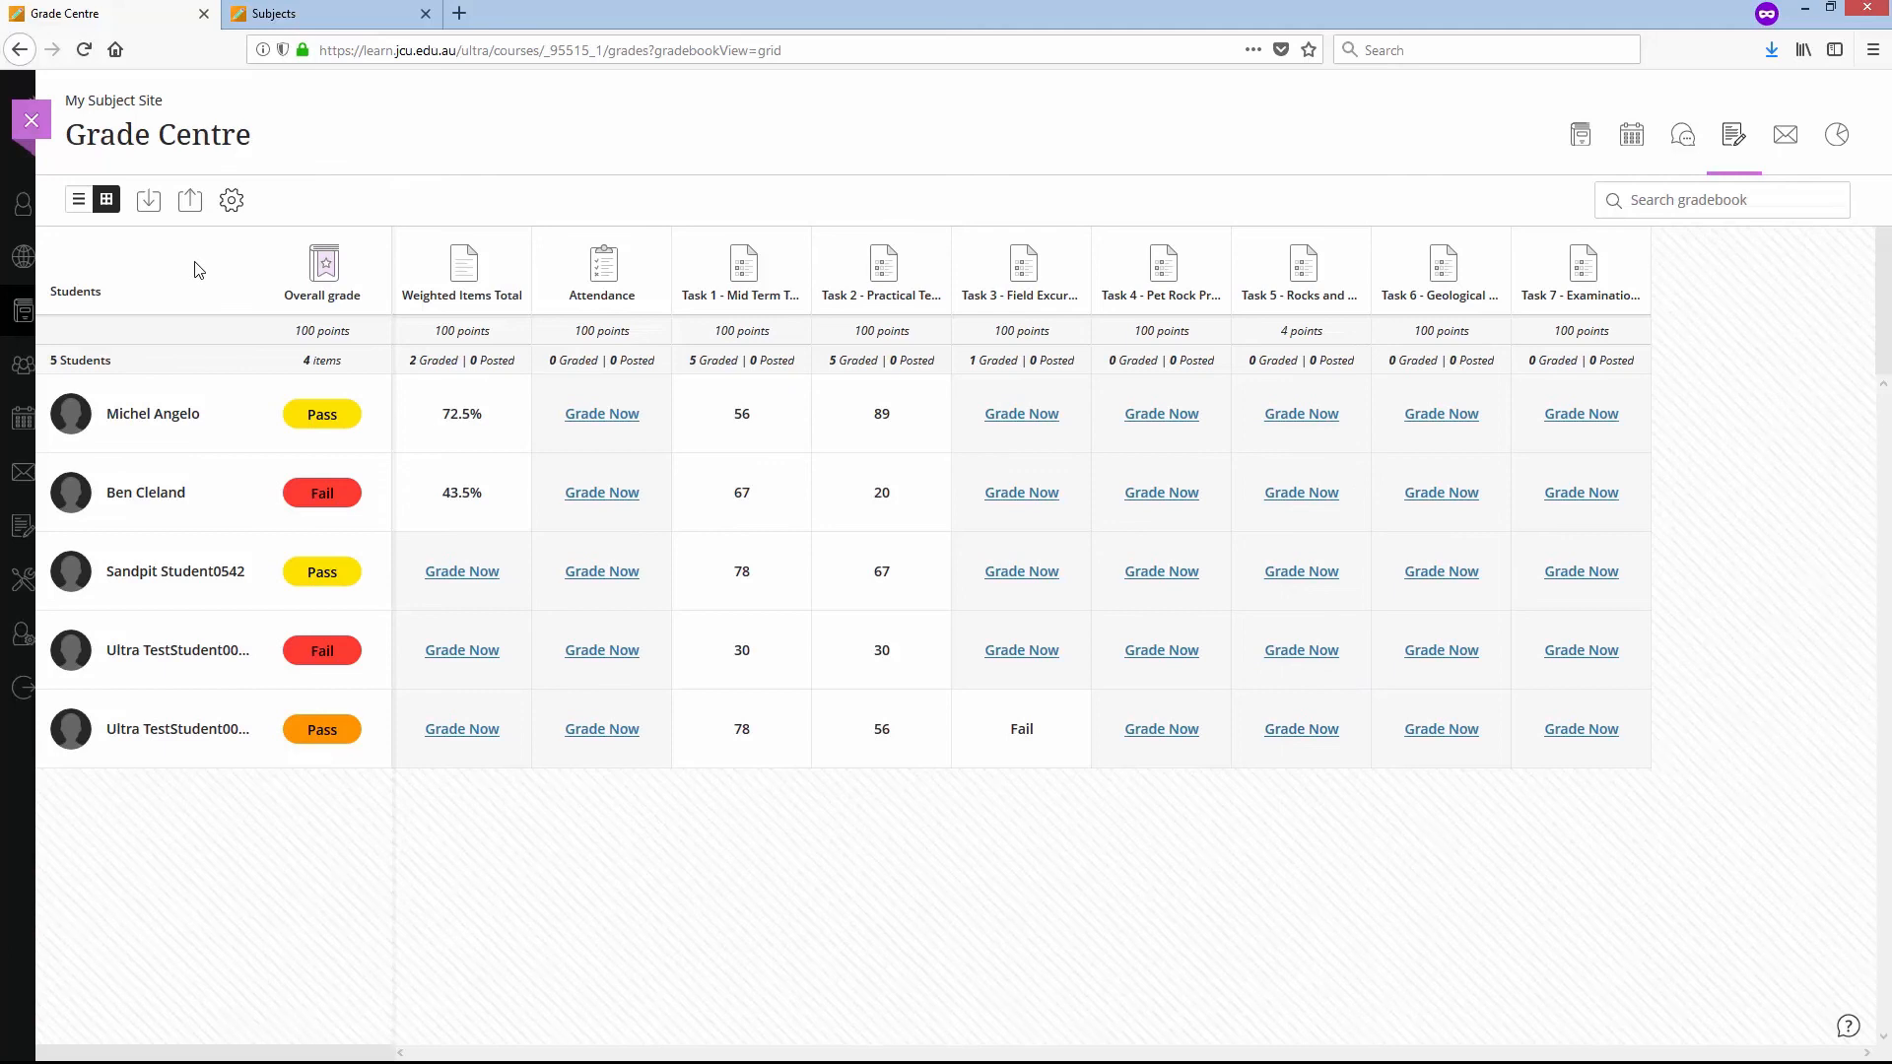
left_click(32, 121)
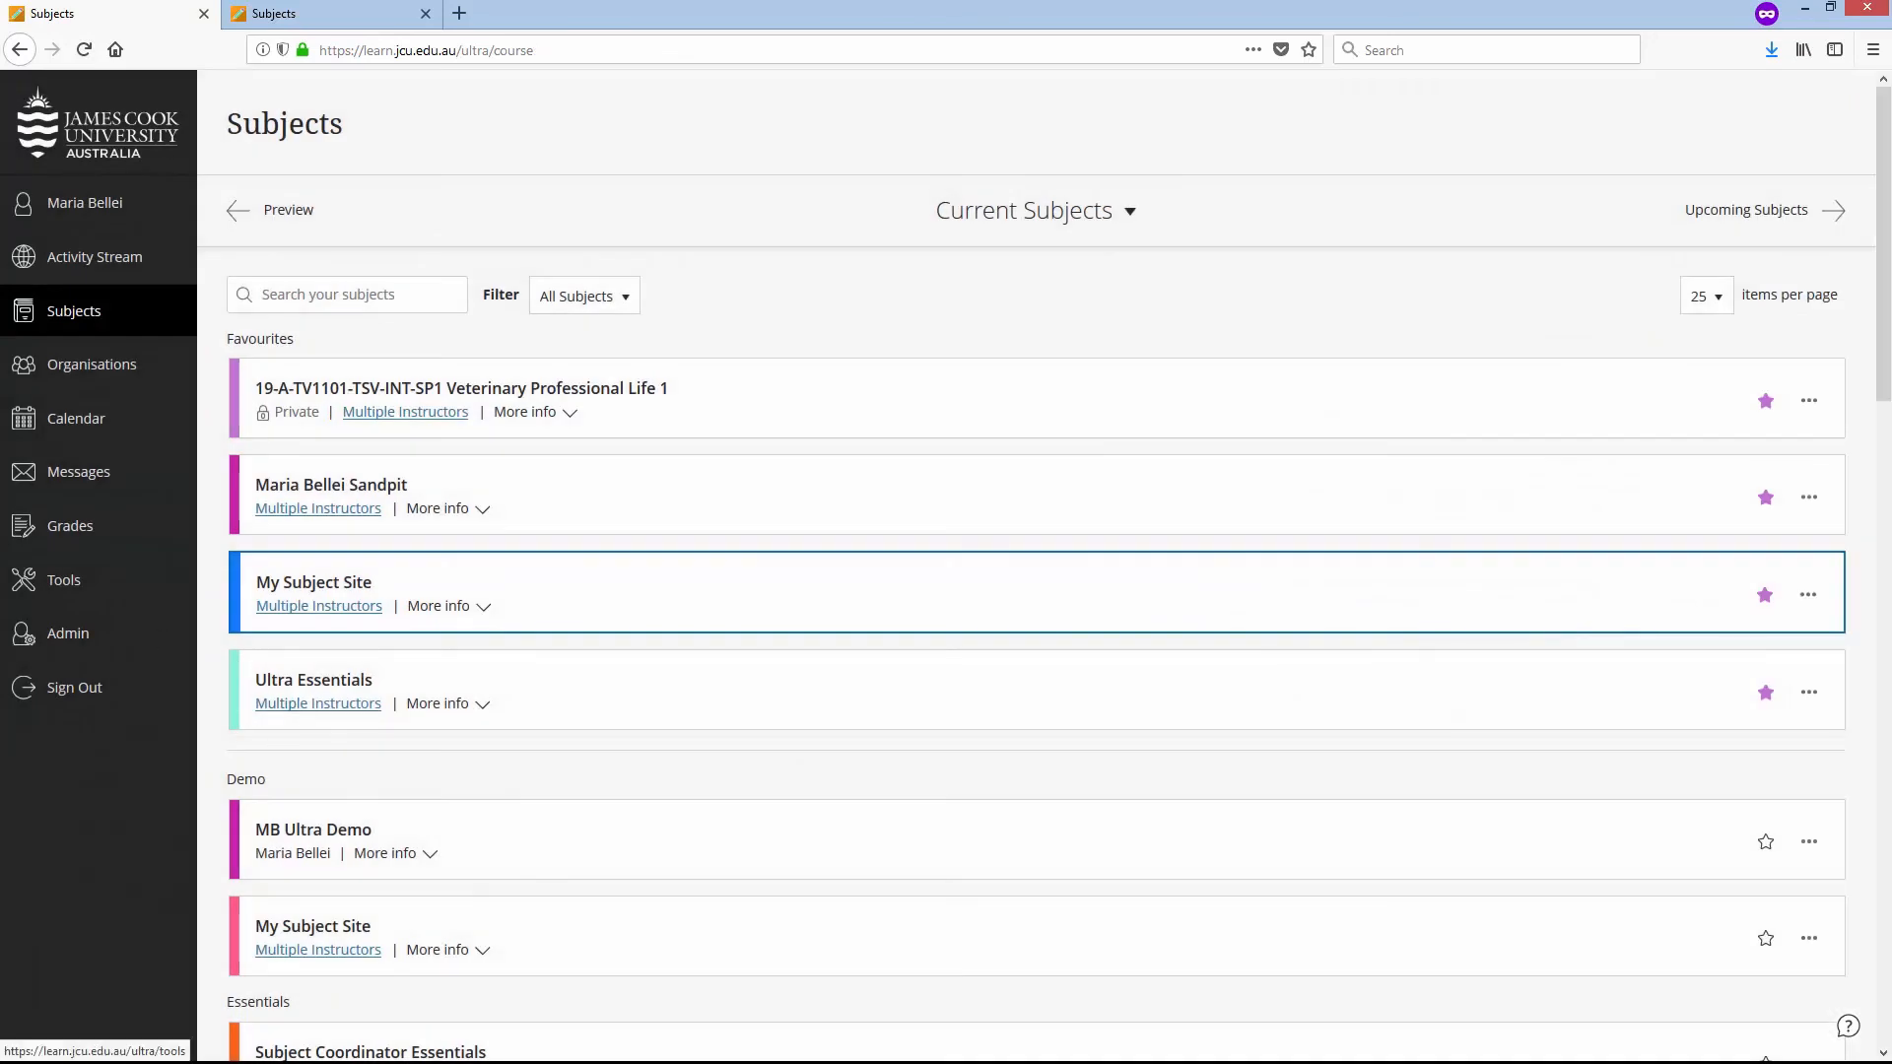